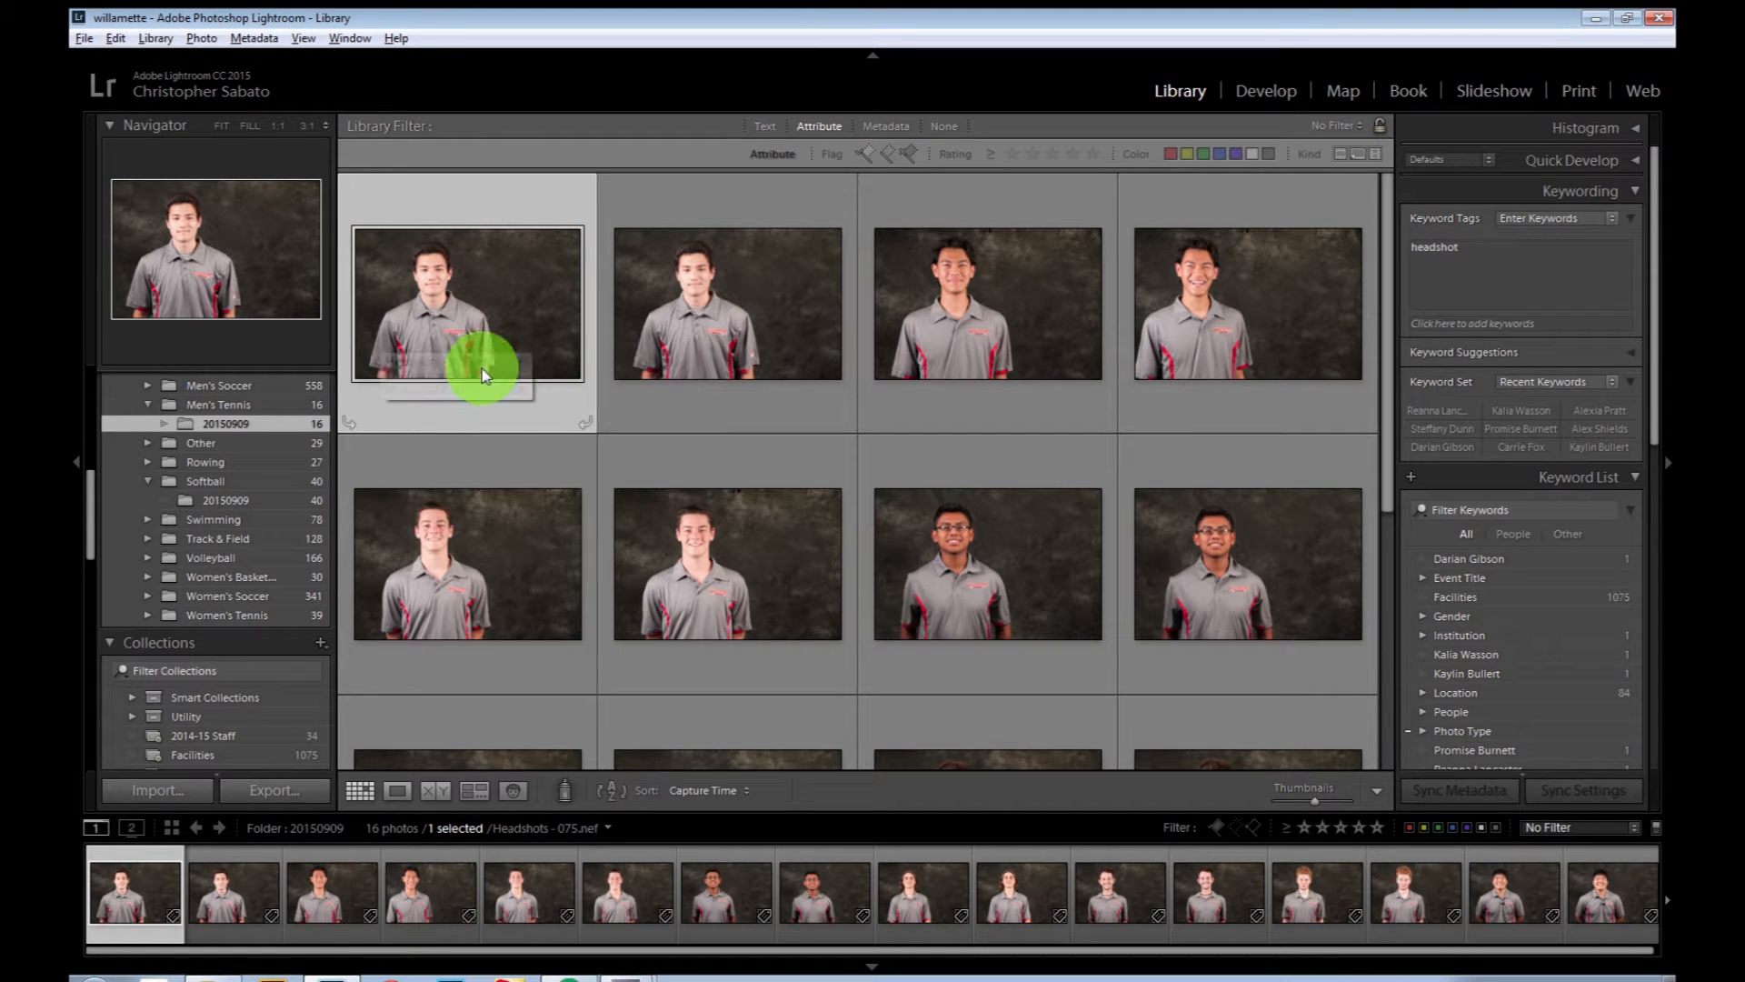
Step: Open the first men's tennis headshot enlarged and flag Headshots - 075.nef and Headshots - 162.nef as picks
double_click(428, 296)
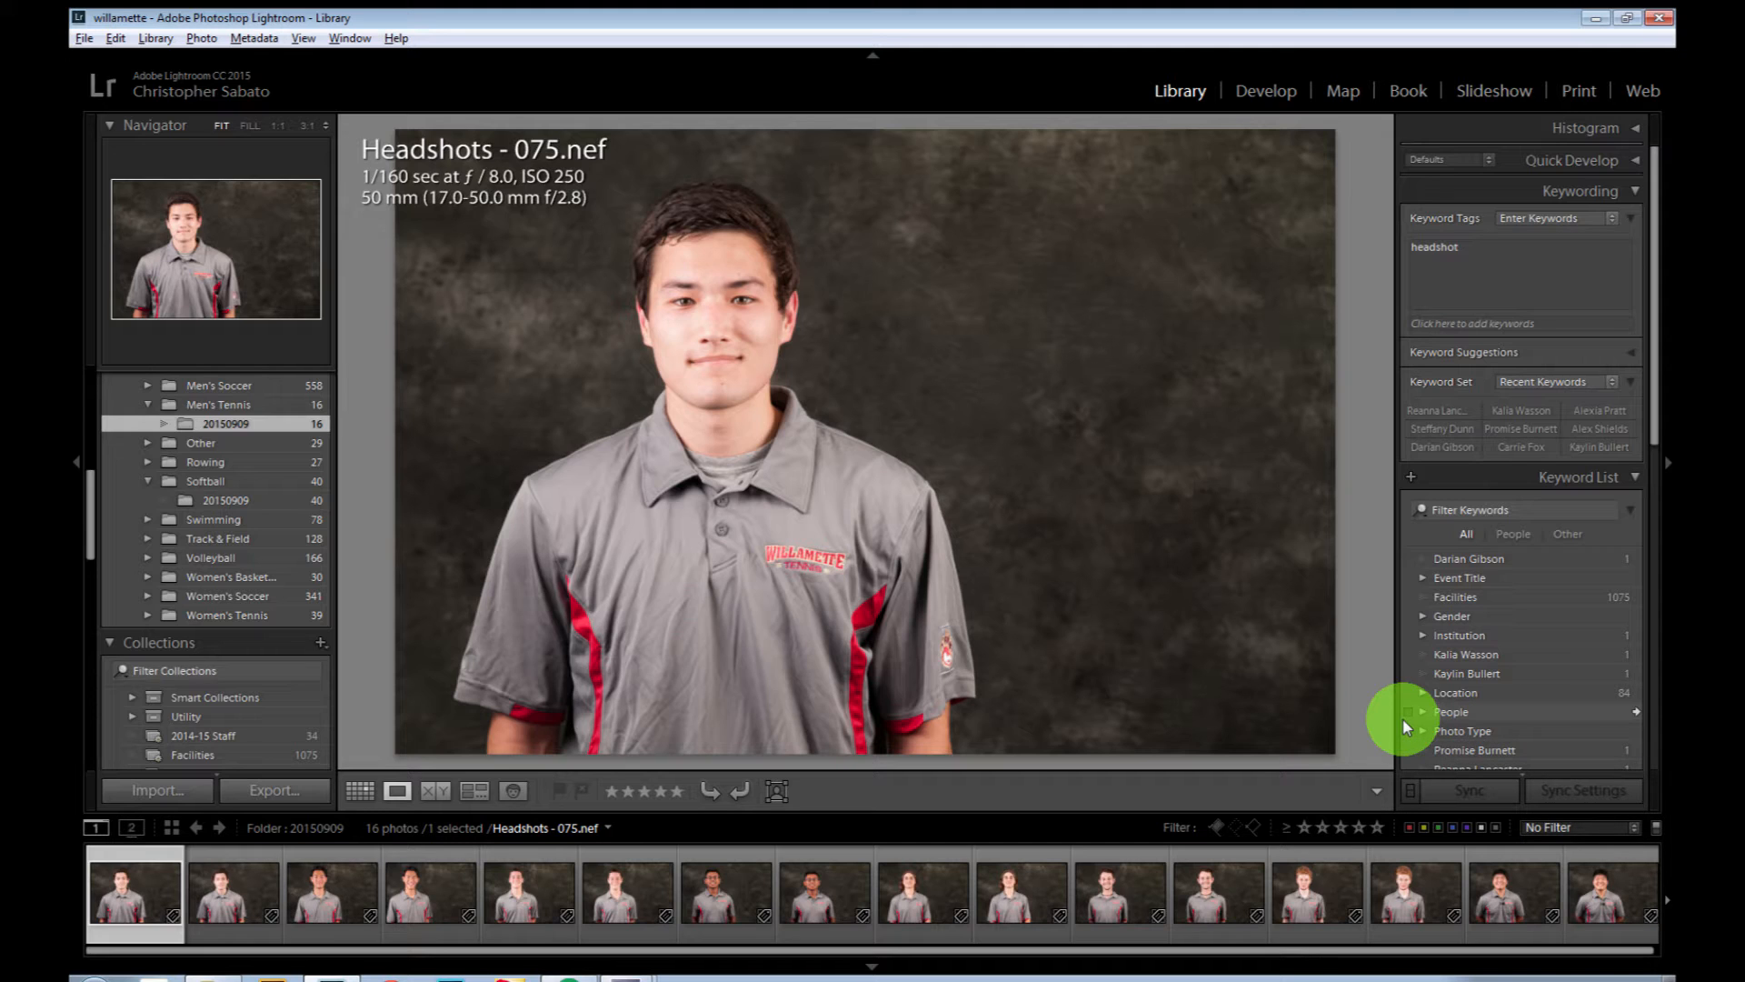
key(Right)
key(Left)
key(p)
key(Right)
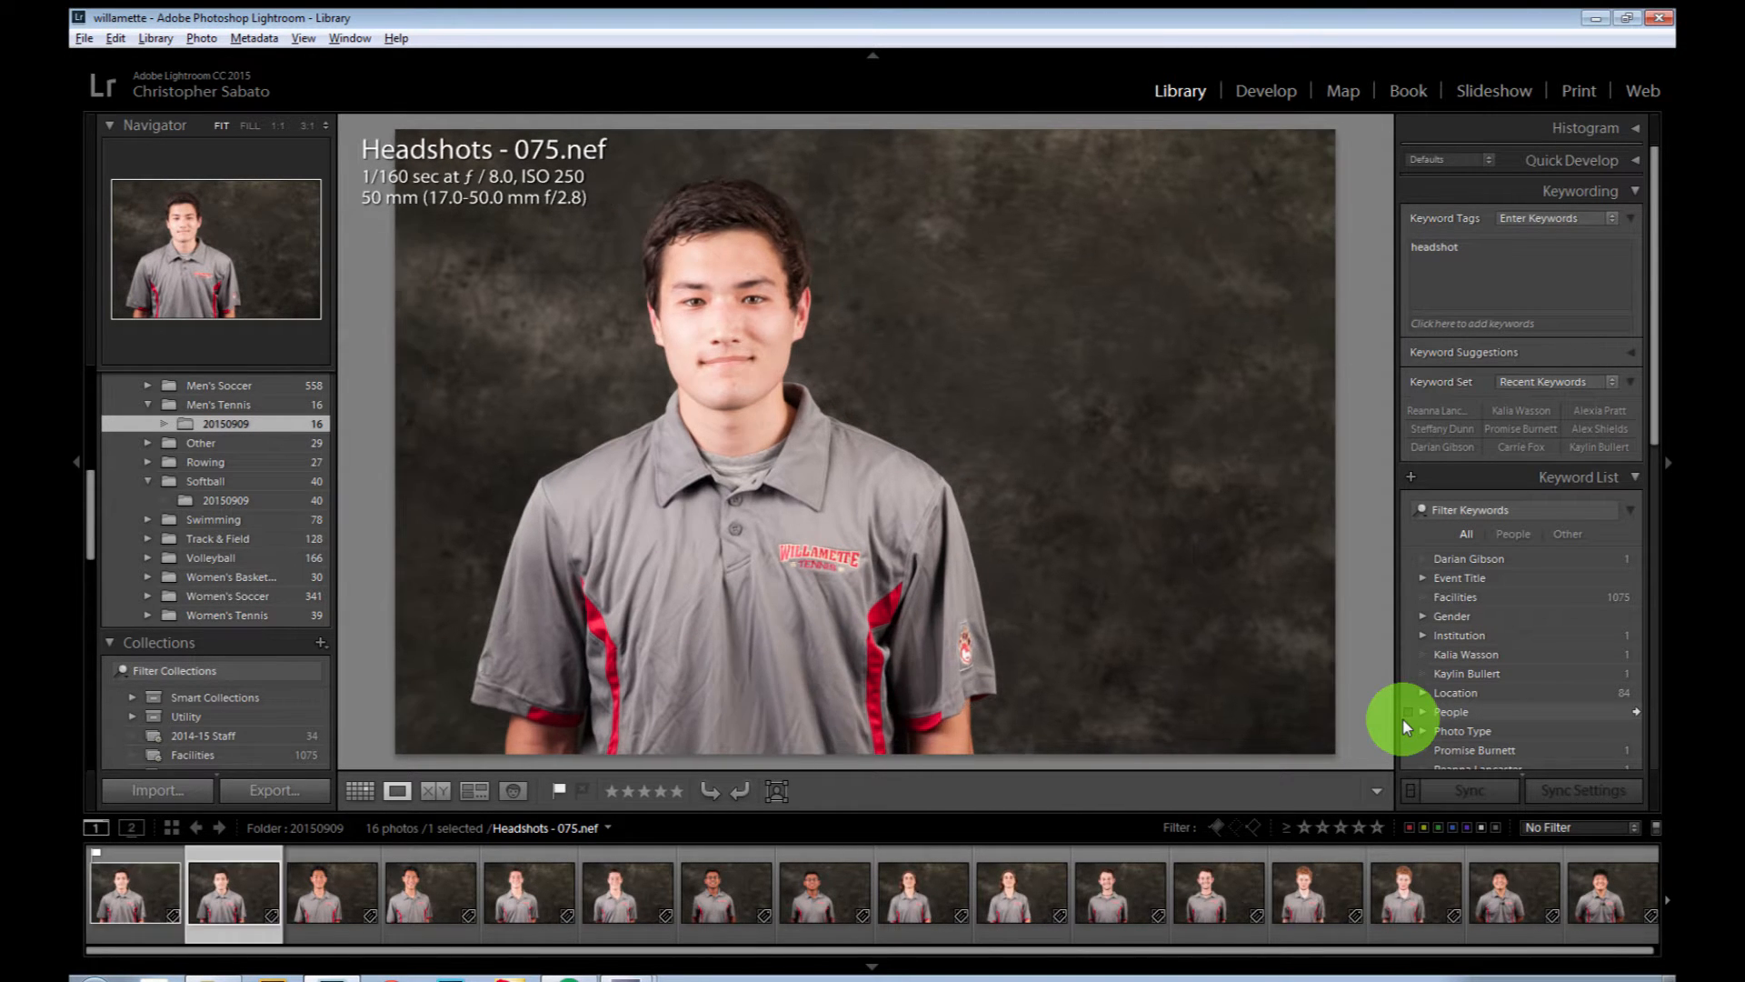
key(Right)
key(p)
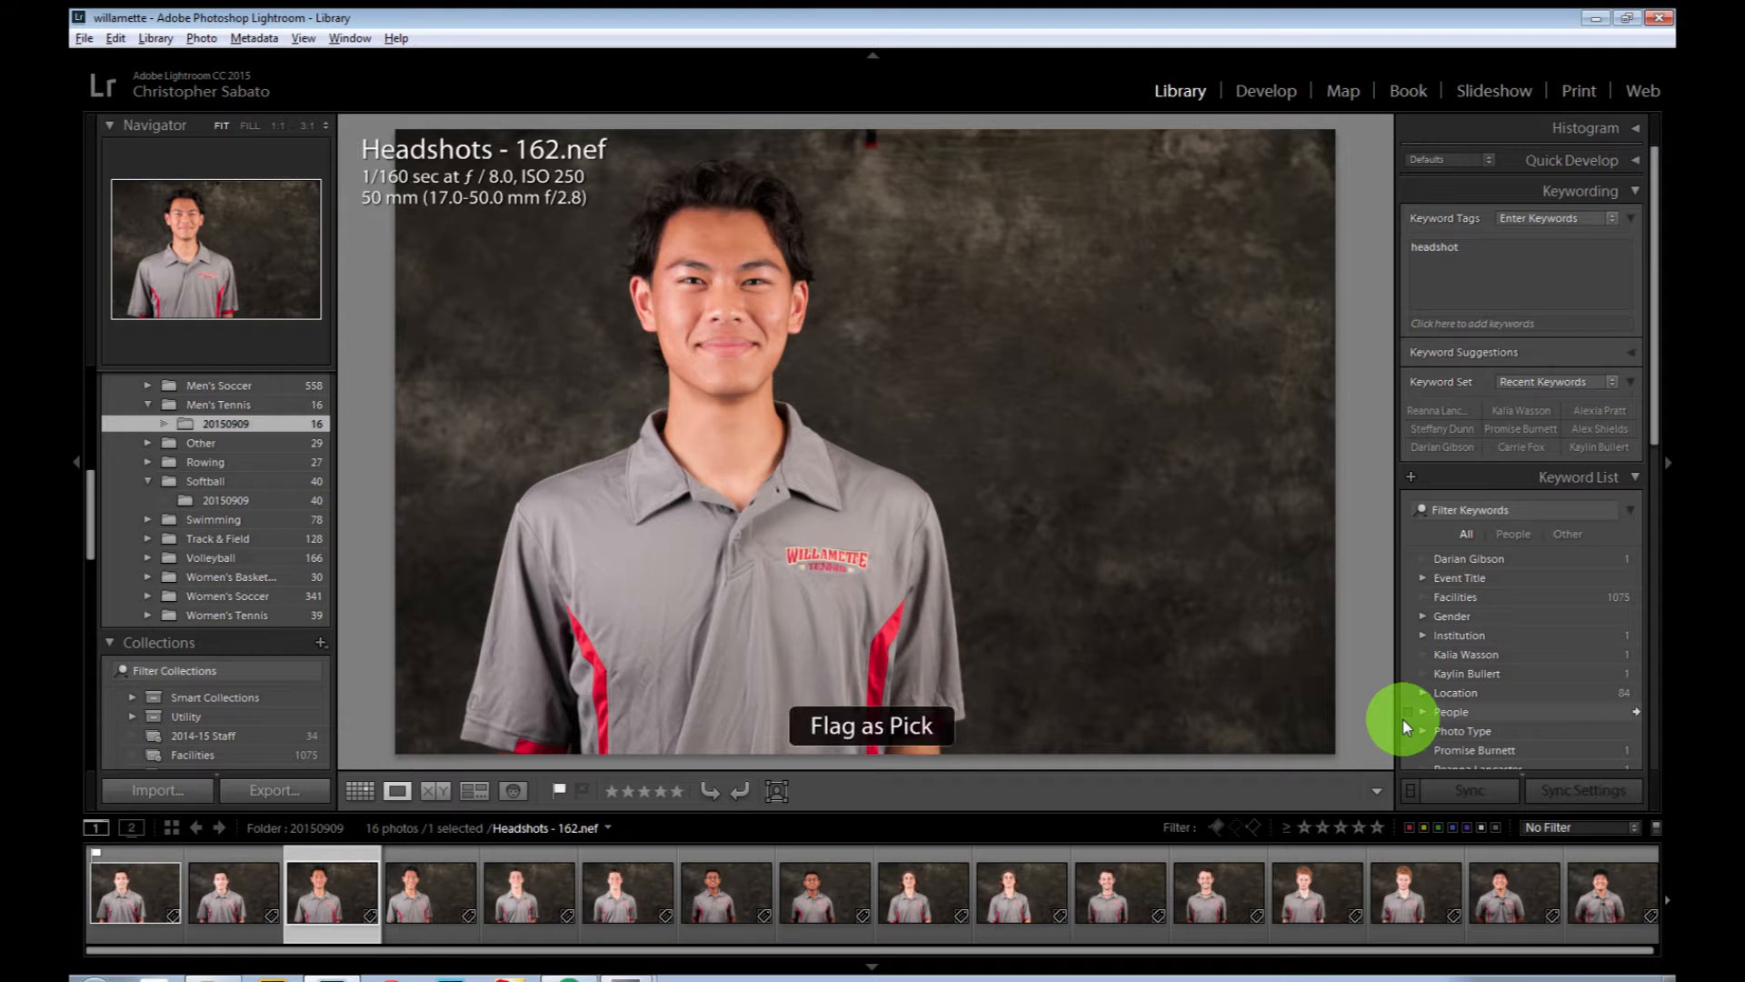
Step: Flag the sixth and eighth headshots, Headshots - 165.nef and Headshots - 167.nef, as picks
key(Right)
key(Right)
key(Right)
key(p)
key(Right)
key(Right)
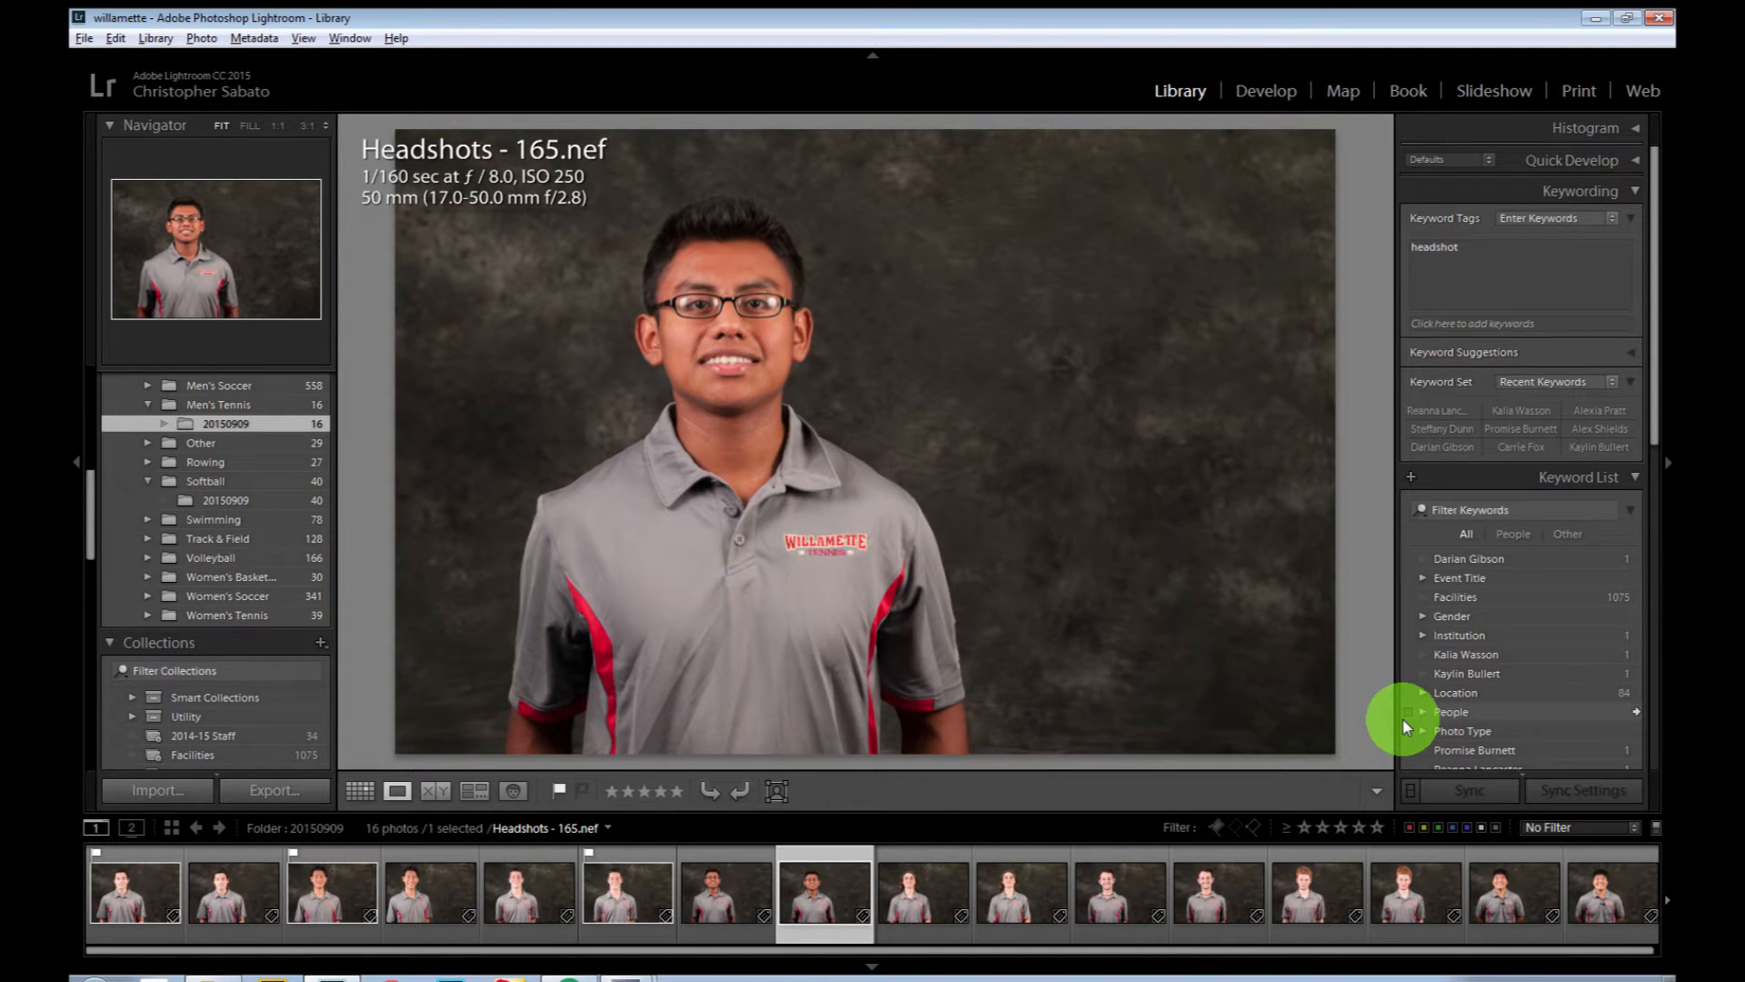
Step: Compare the next two players' headshots and flag Headshots - 168.nef and Headshots - 171.nef as picks
key(Right)
key(Right)
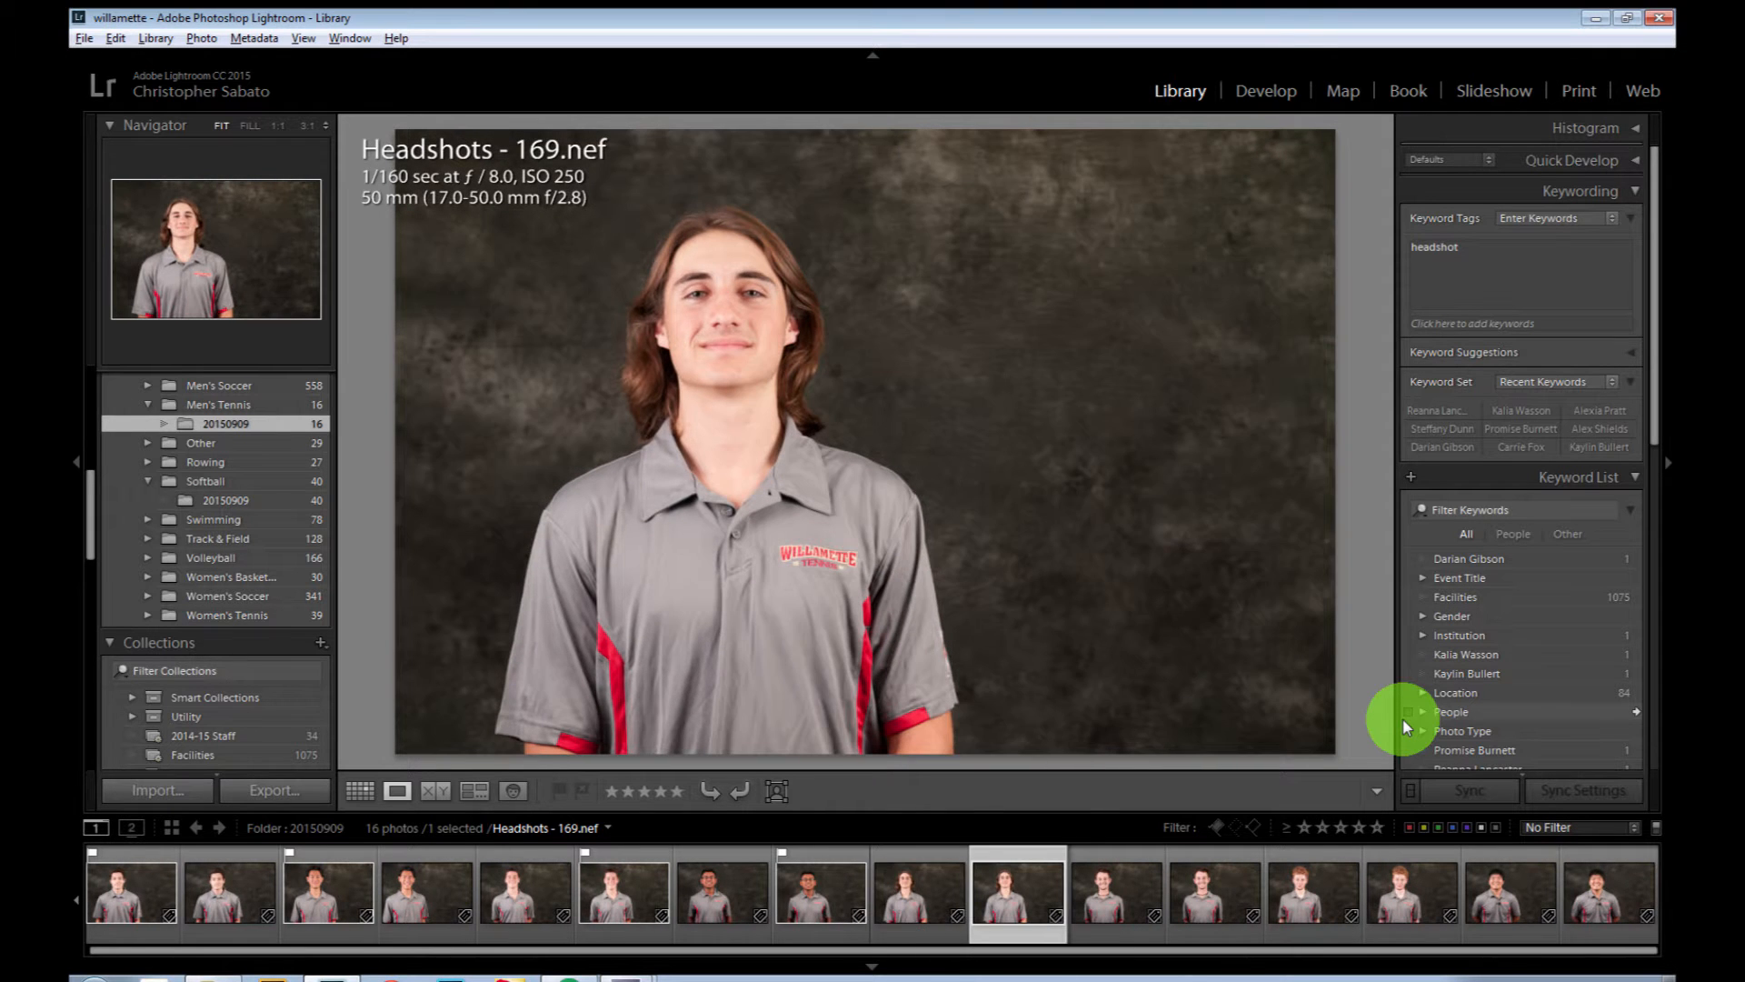
key(Left)
key(p)
key(Right)
key(Right)
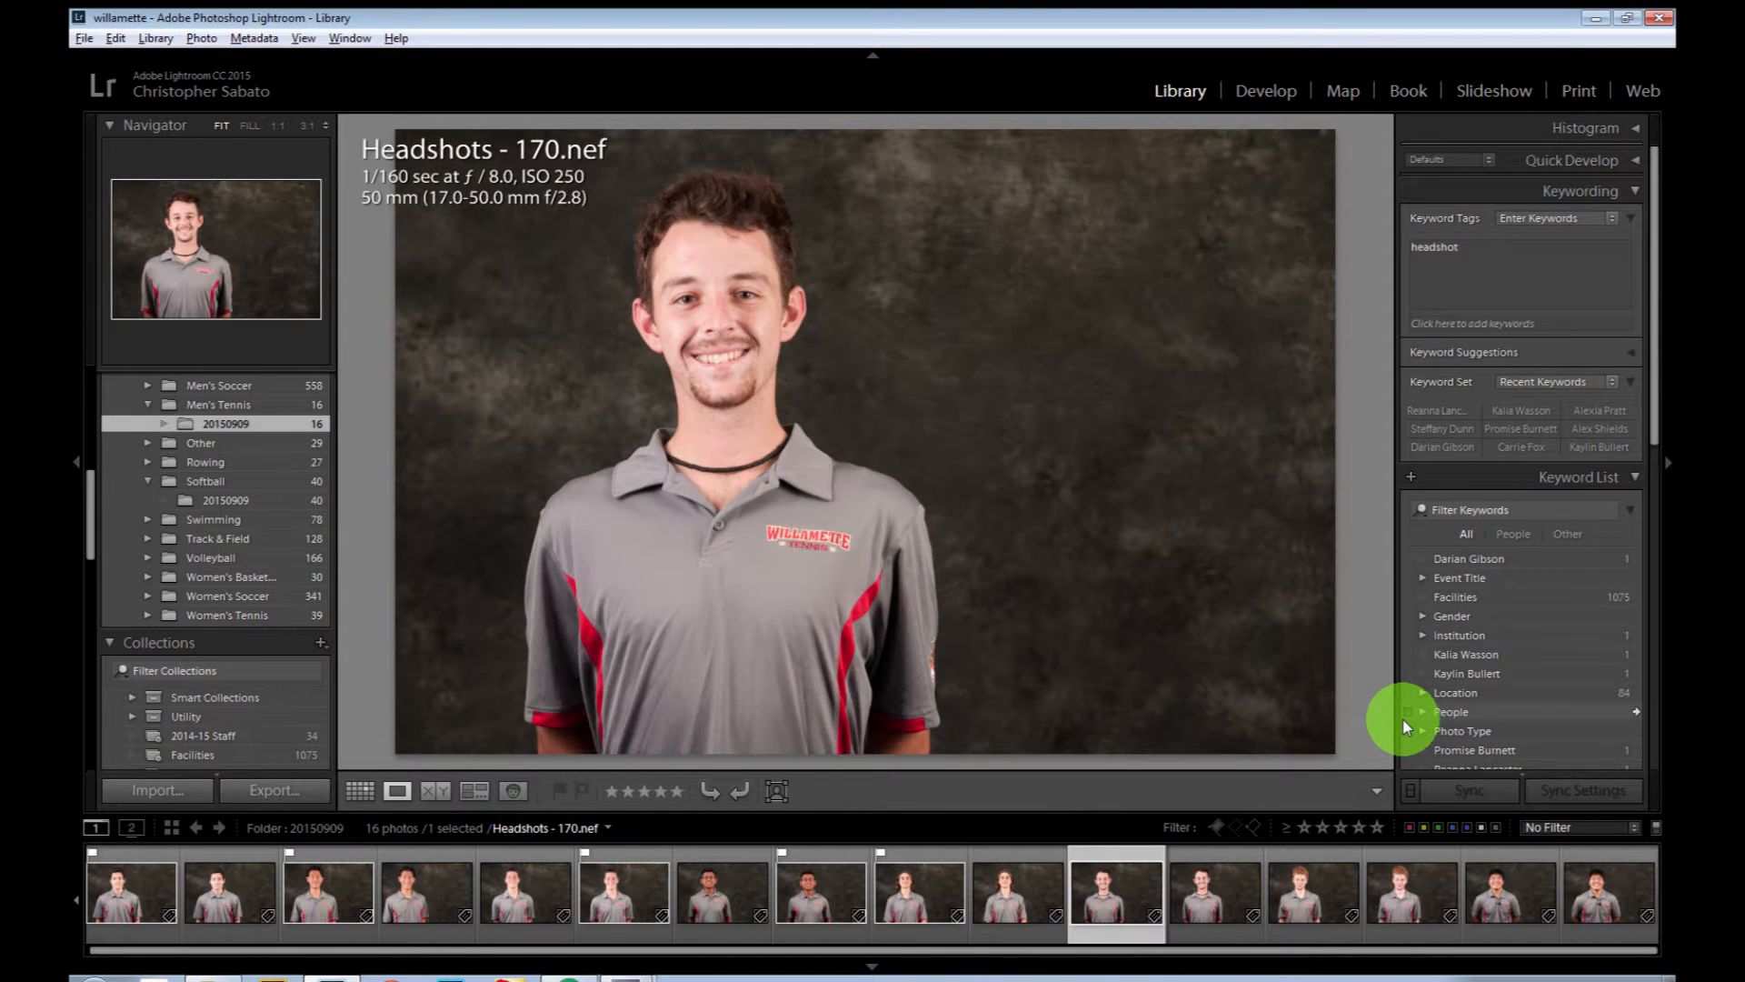
key(Right)
key(p)
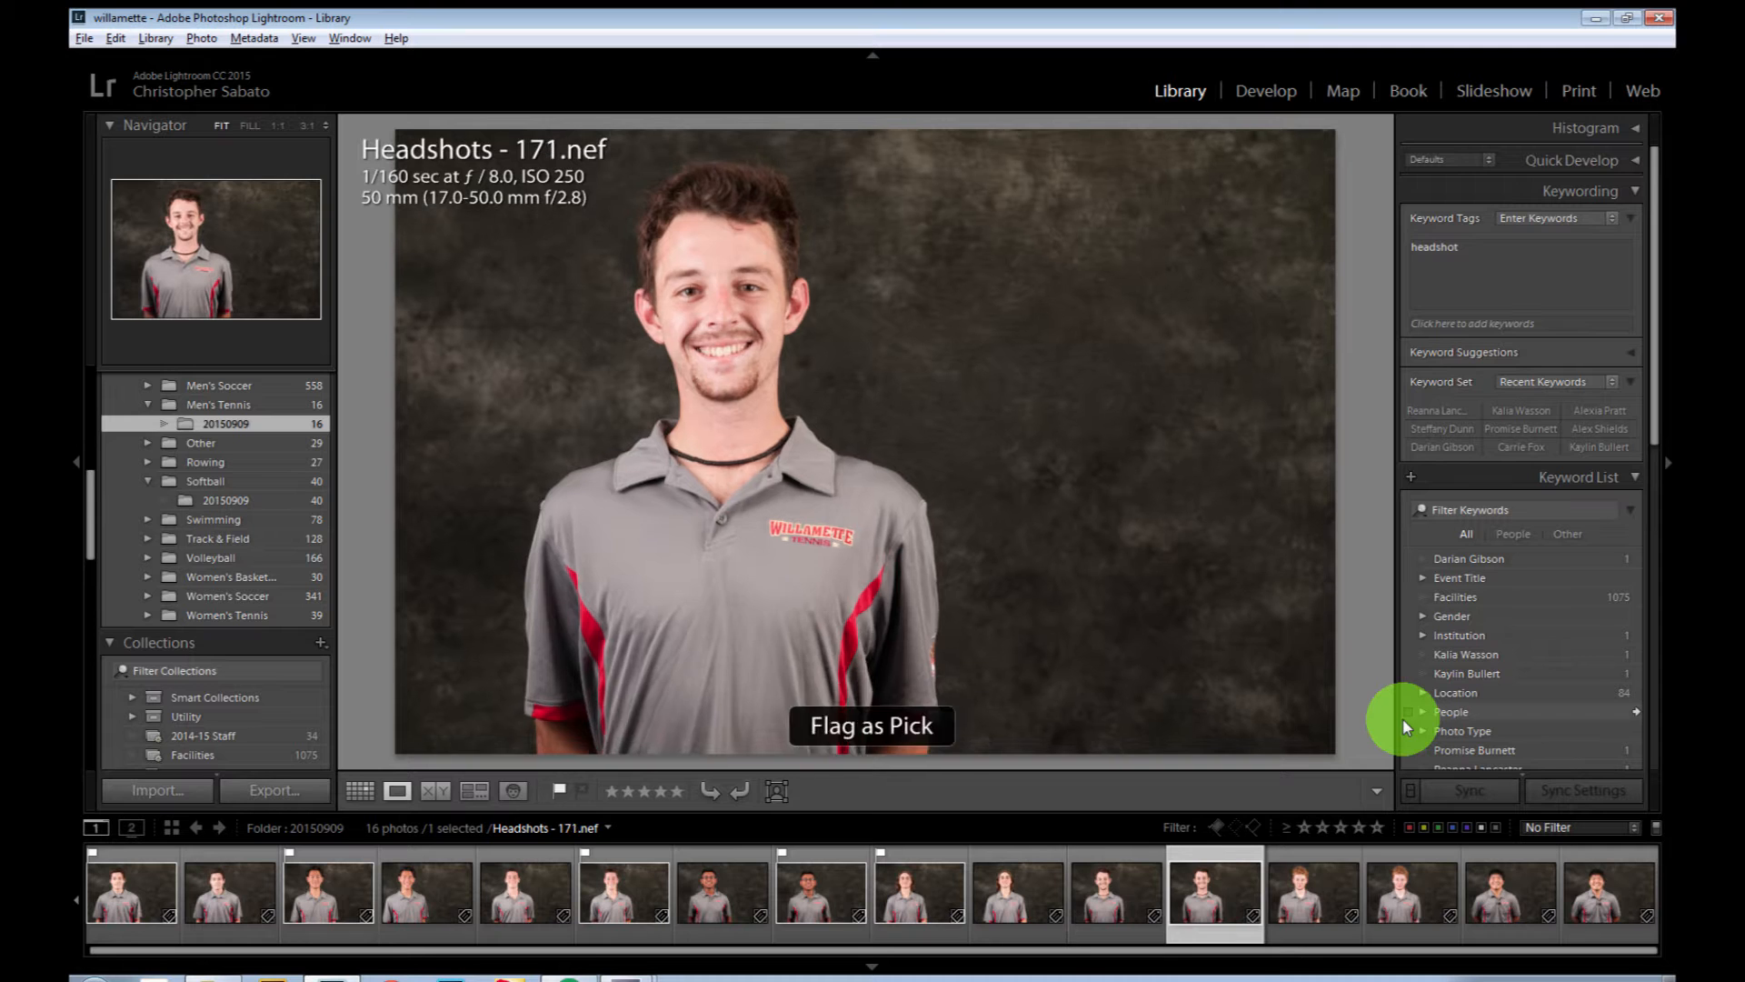
Step: Compare the last two players' headshots and flag Headshots - 172.nef and Headshots - 175.nef as picks
key(Right)
key(Right)
key(Left)
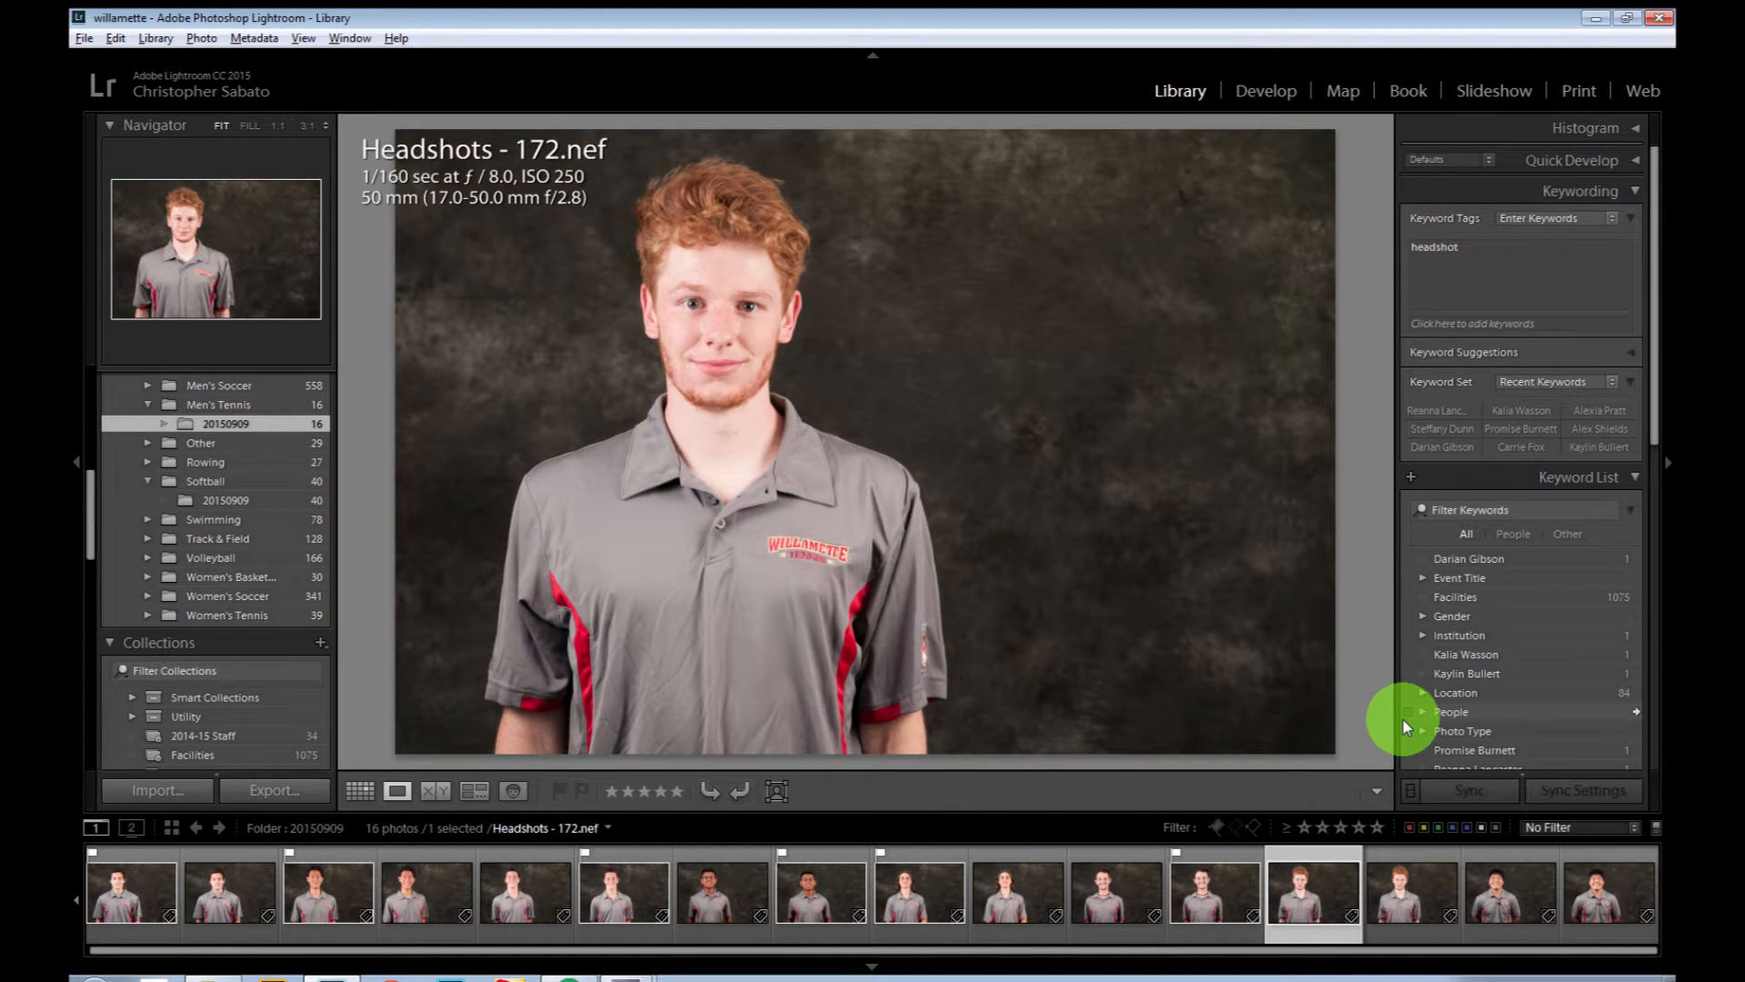
key(p)
key(Right)
key(Right)
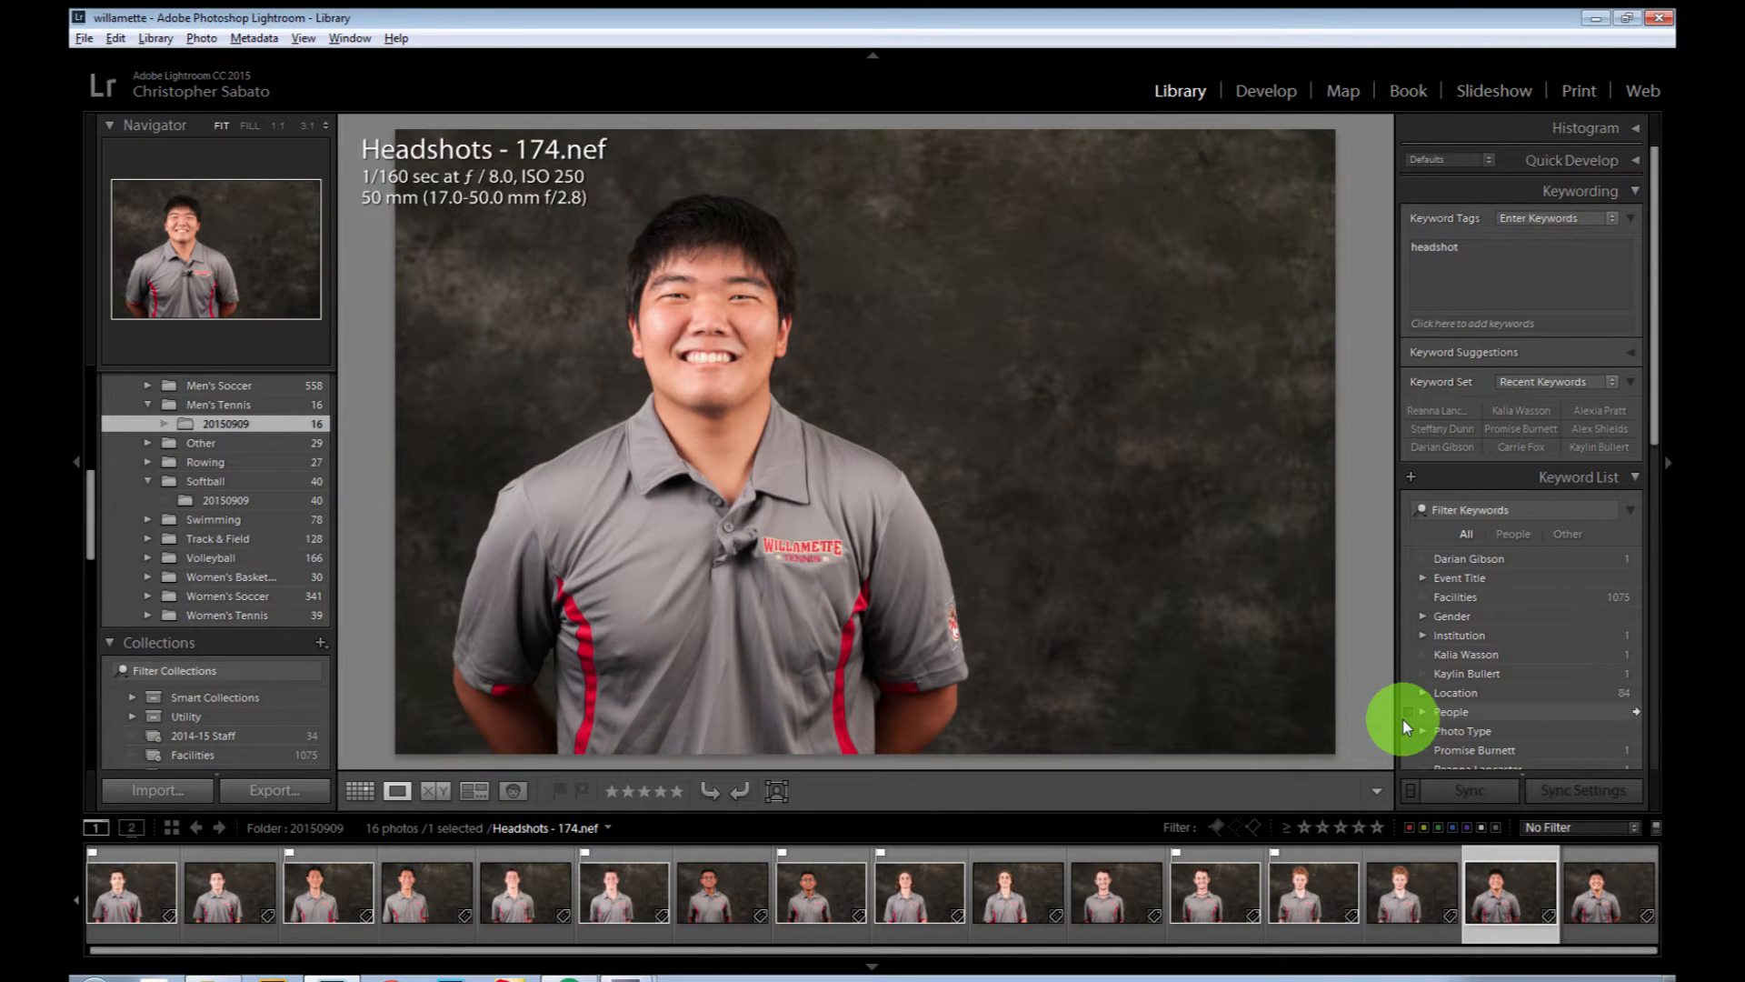
key(Right)
key(p)
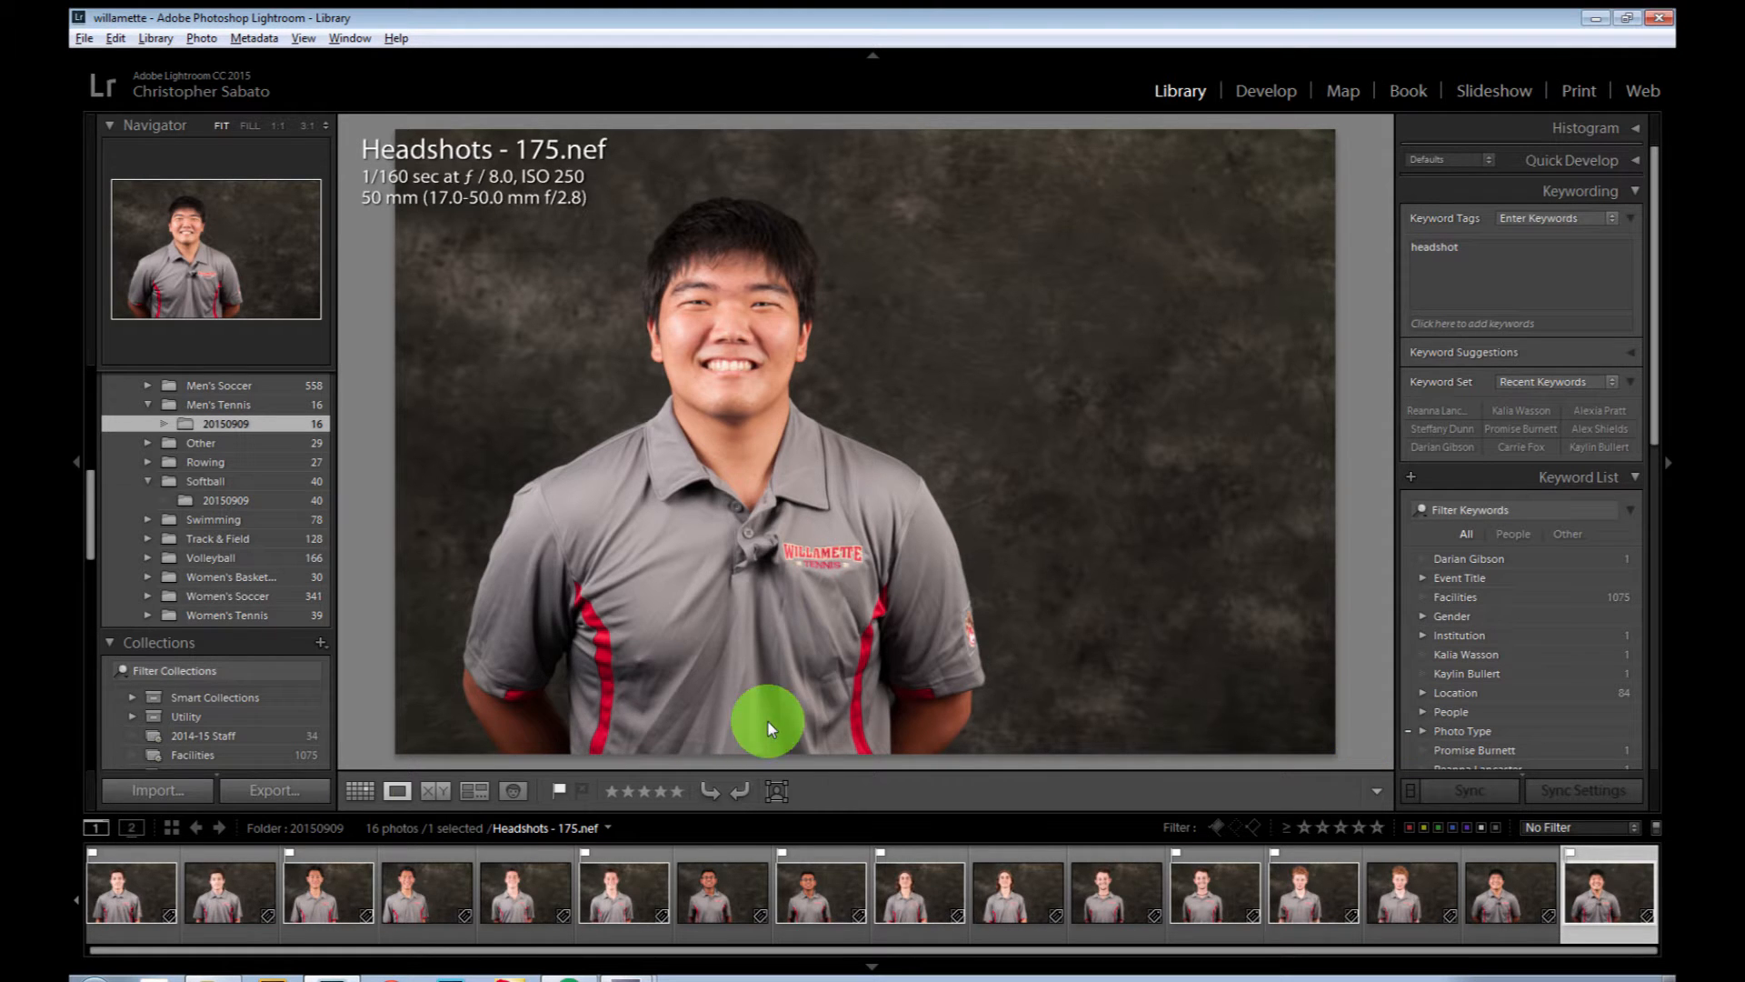
Step: Return to the thumbnail grid, filter the folder to flagged photos only, and clear the selection
click(359, 790)
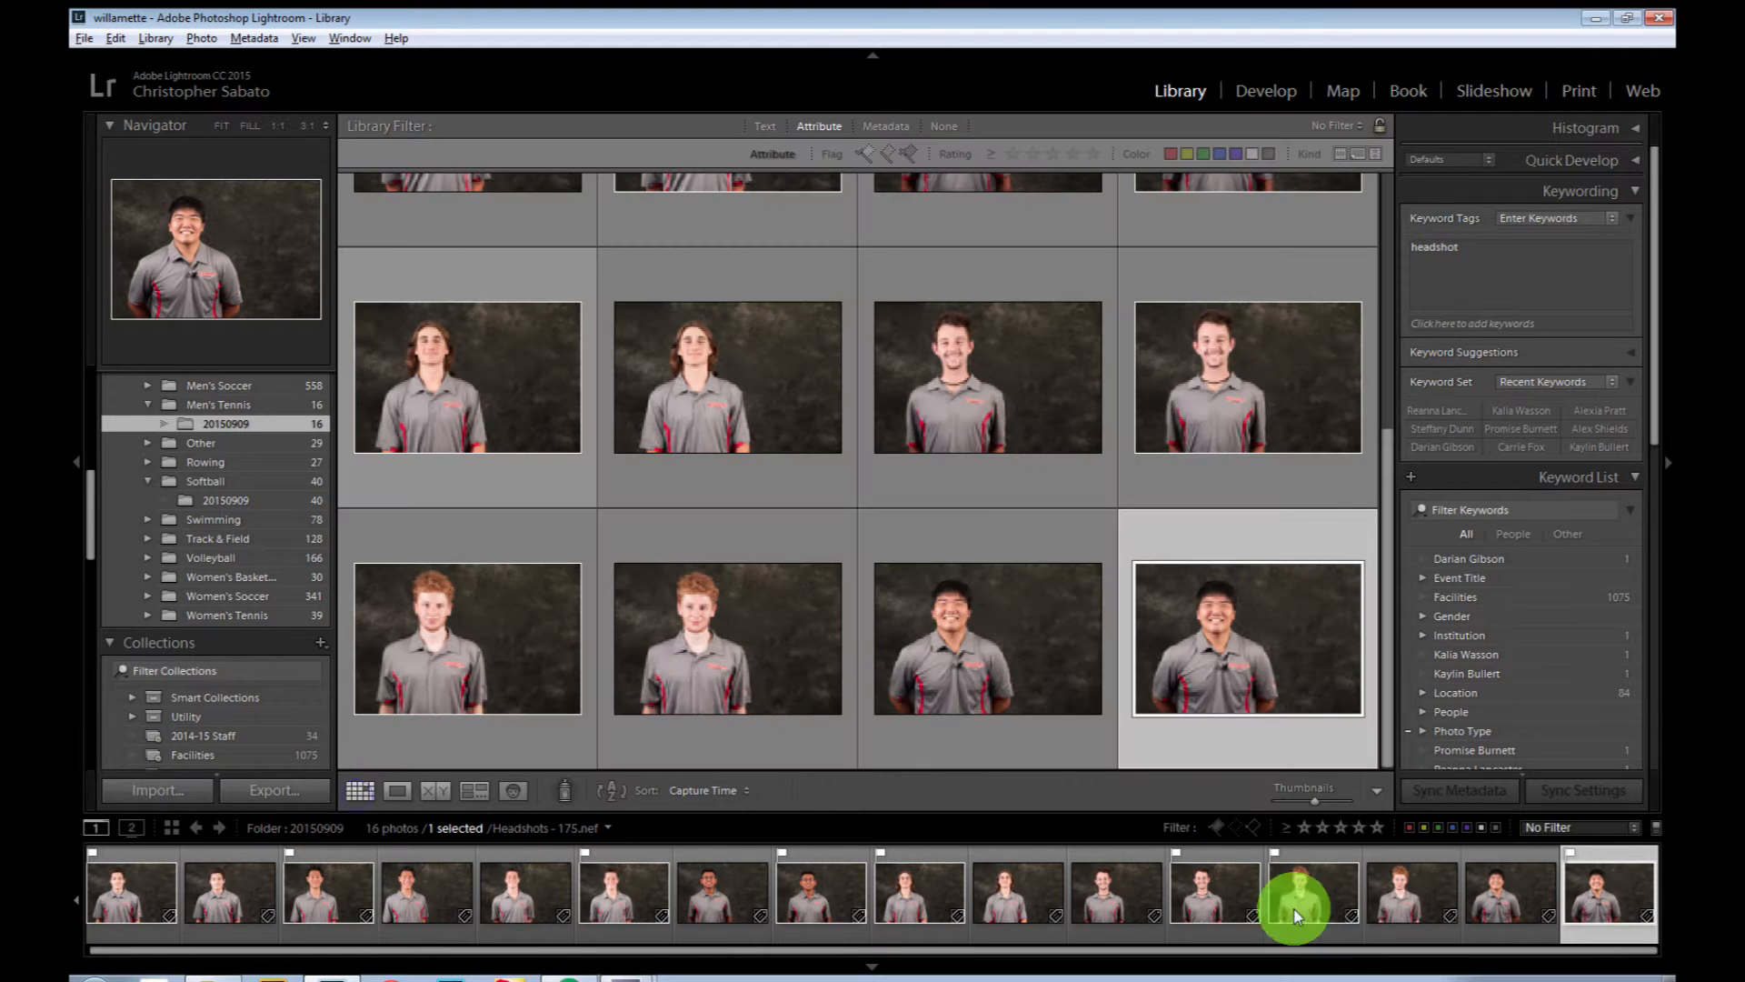
click(1218, 827)
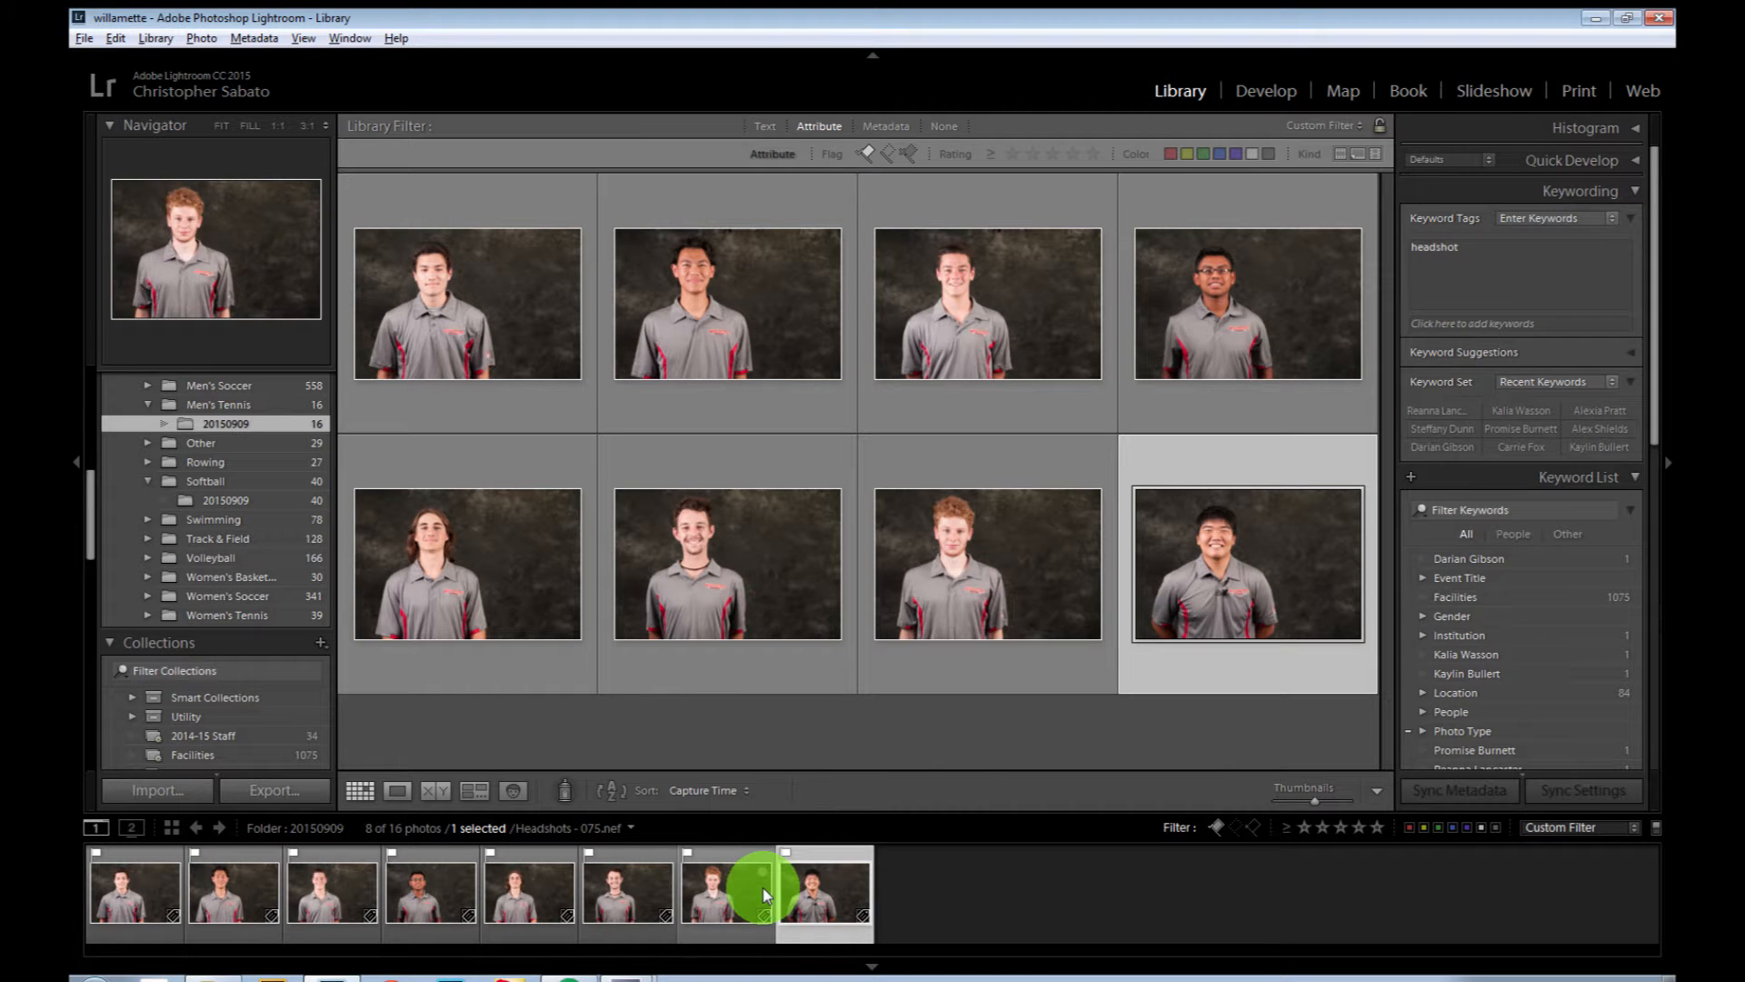
click(1001, 746)
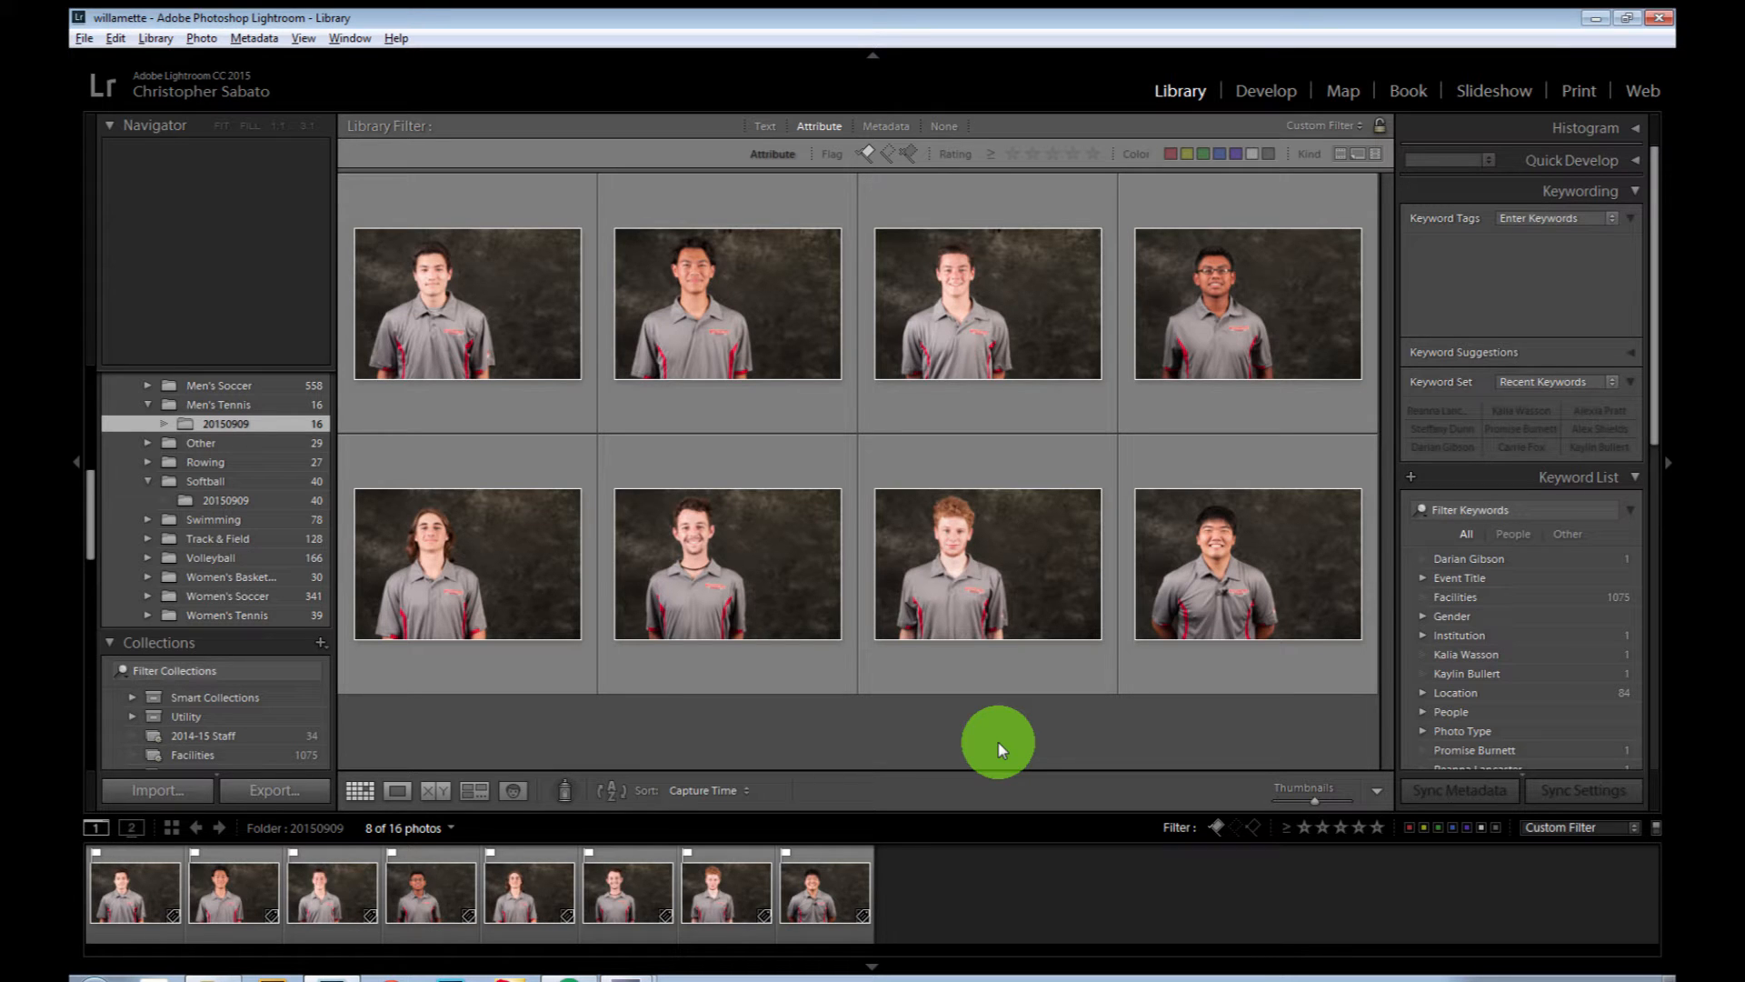
Step: Select all the flagged headshots, empty their keyword tags, and deselect them
click(1080, 35)
key(ctrl+a)
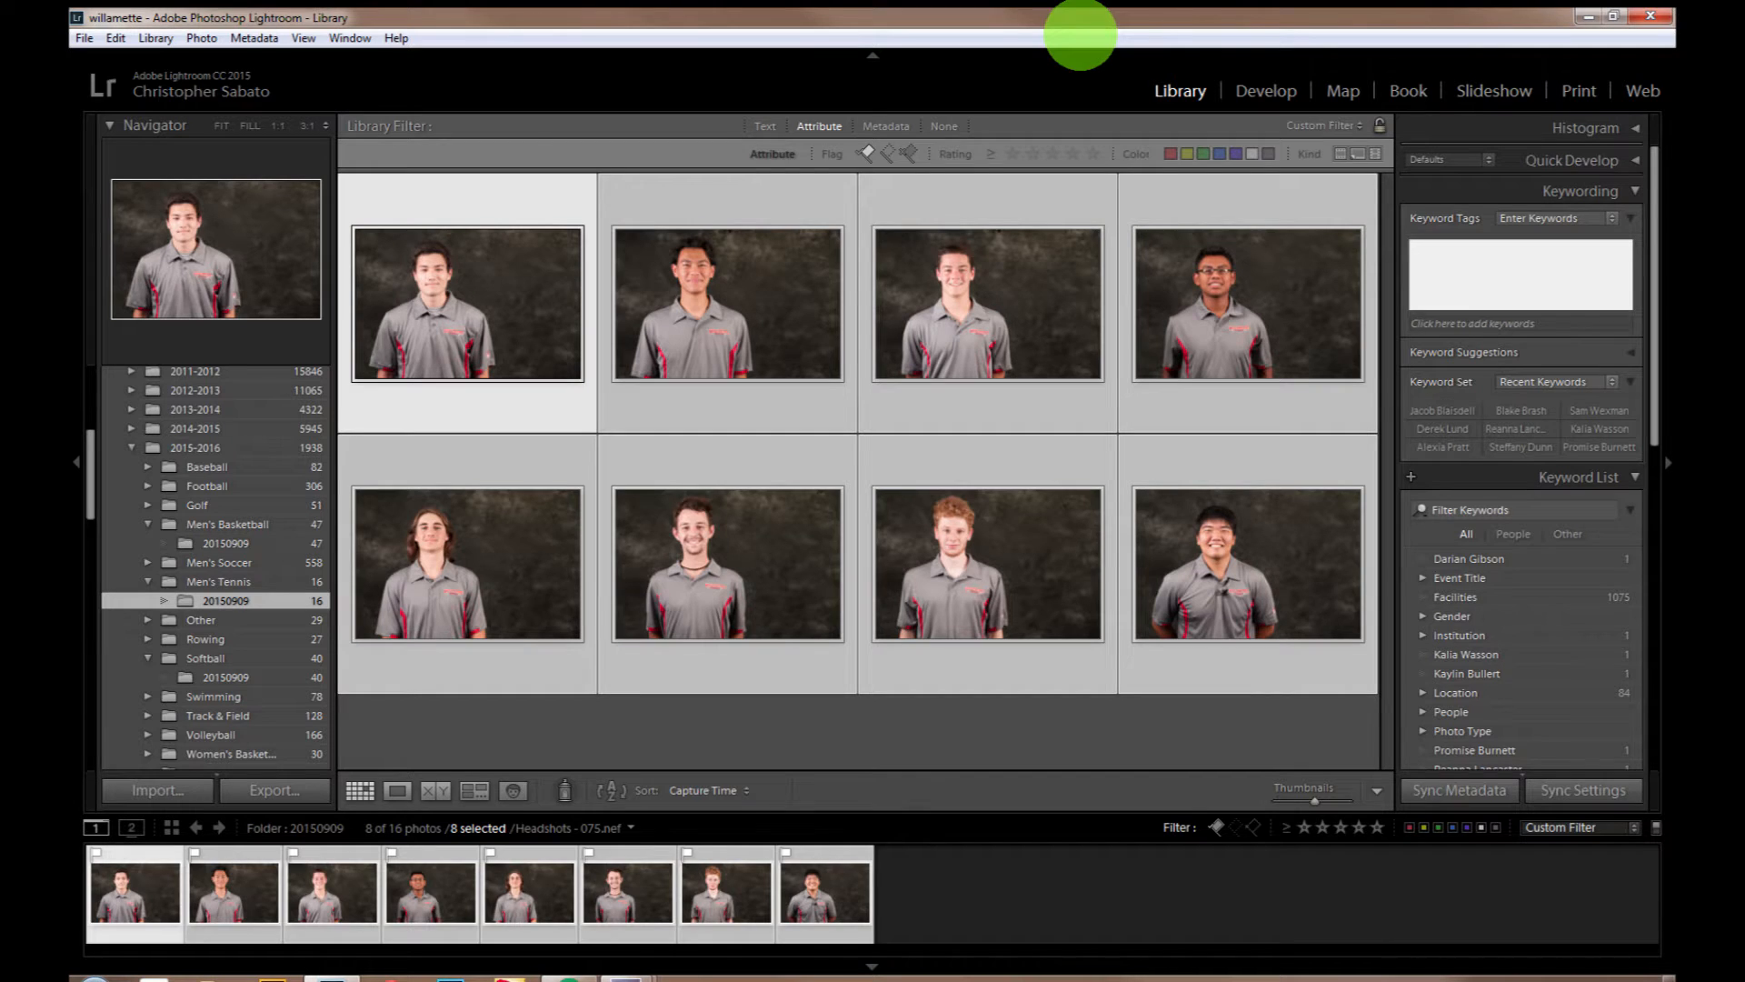
click(536, 764)
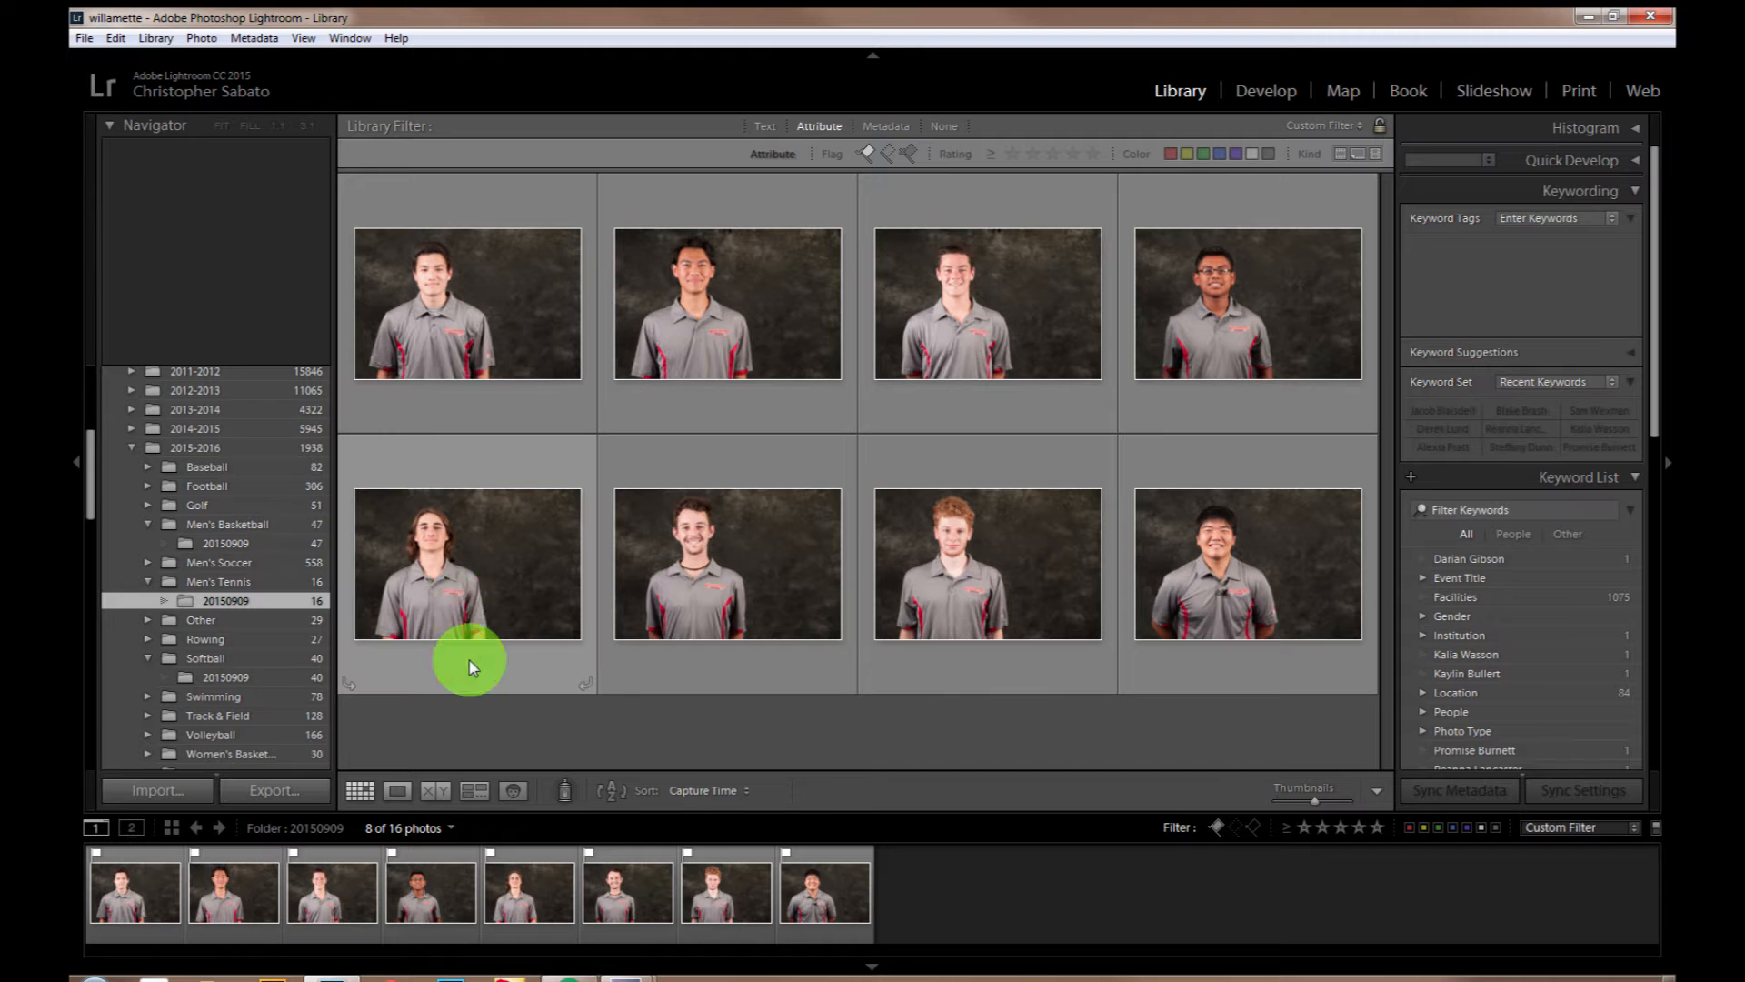
Step: Tag Headshots - 168.nef with the player's full name as its keyword
click(414, 568)
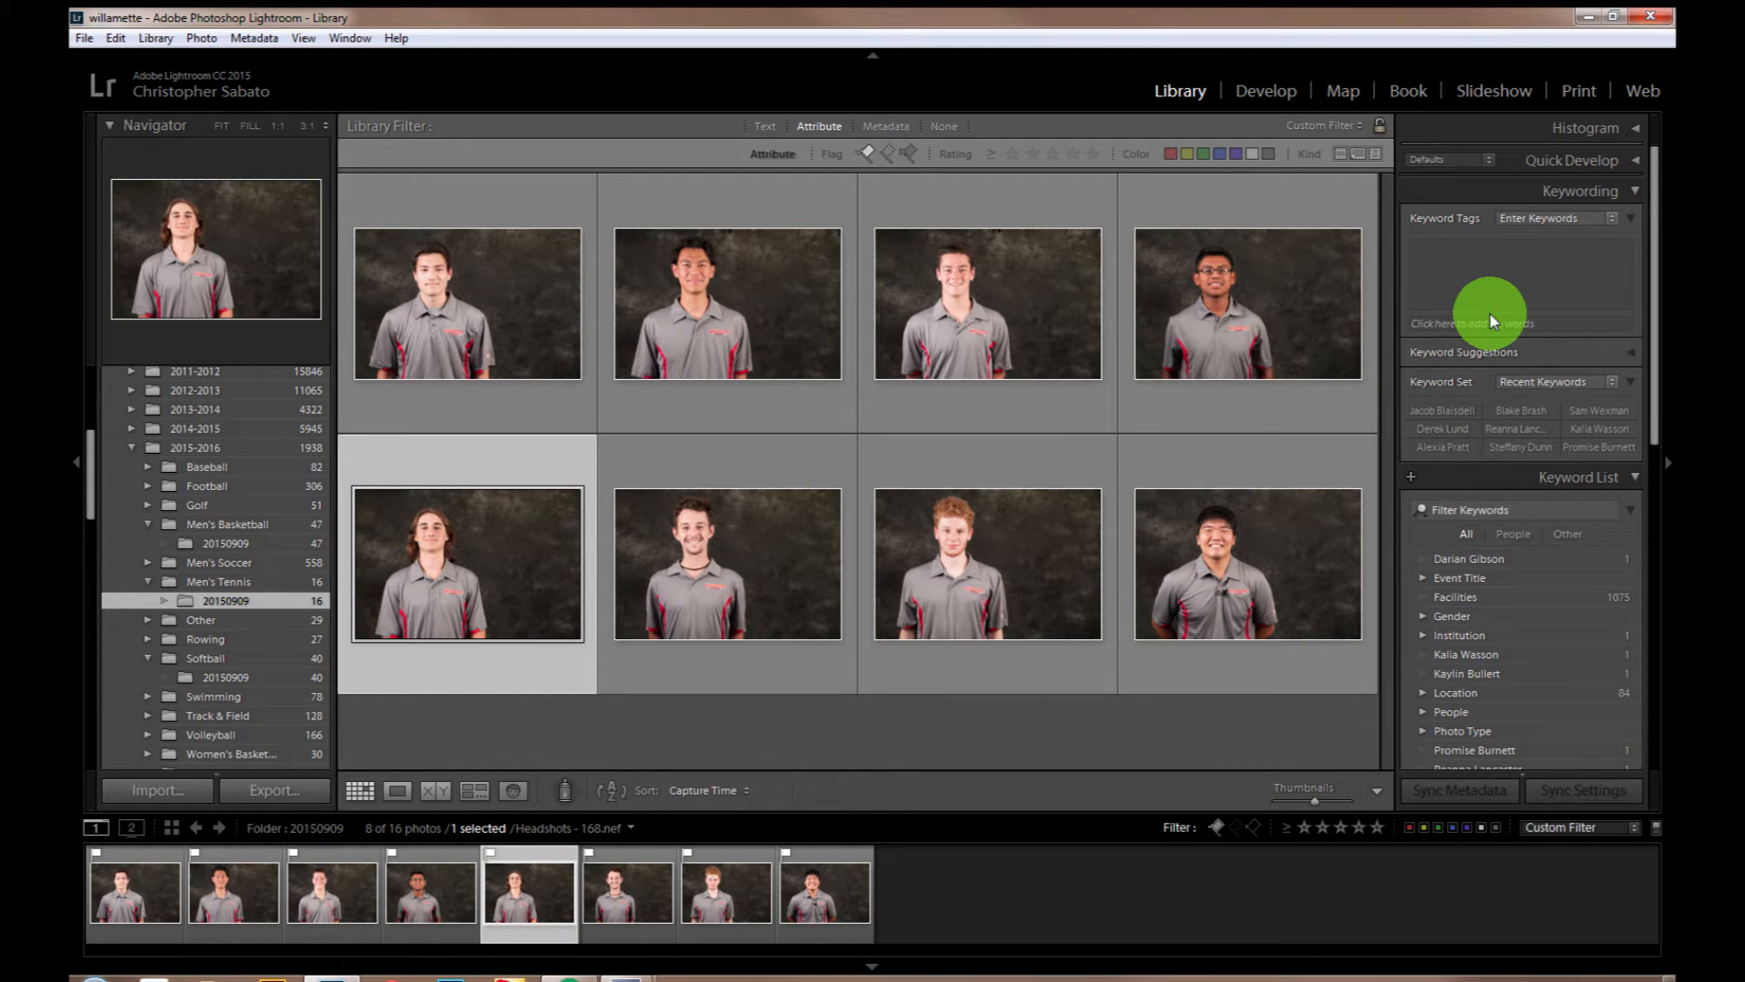
click(1468, 282)
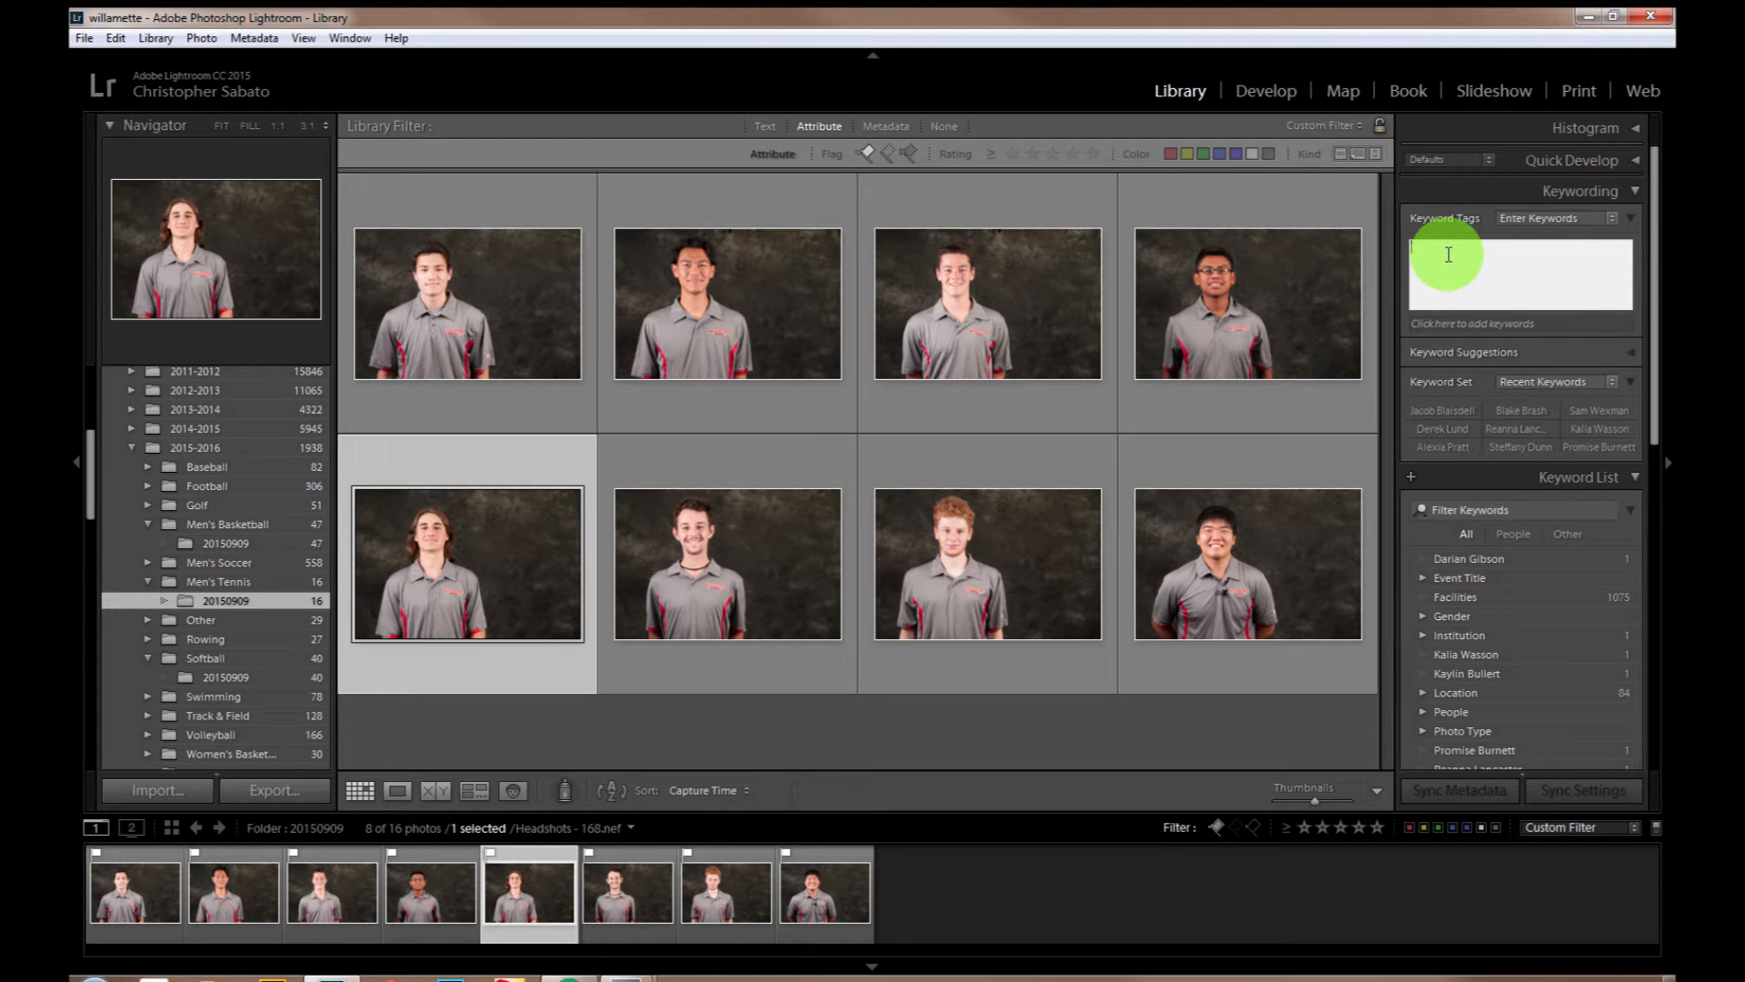
text(Derk)
key(BackSpace)
key(BackSpace)
key(BackSpace)
text(De)
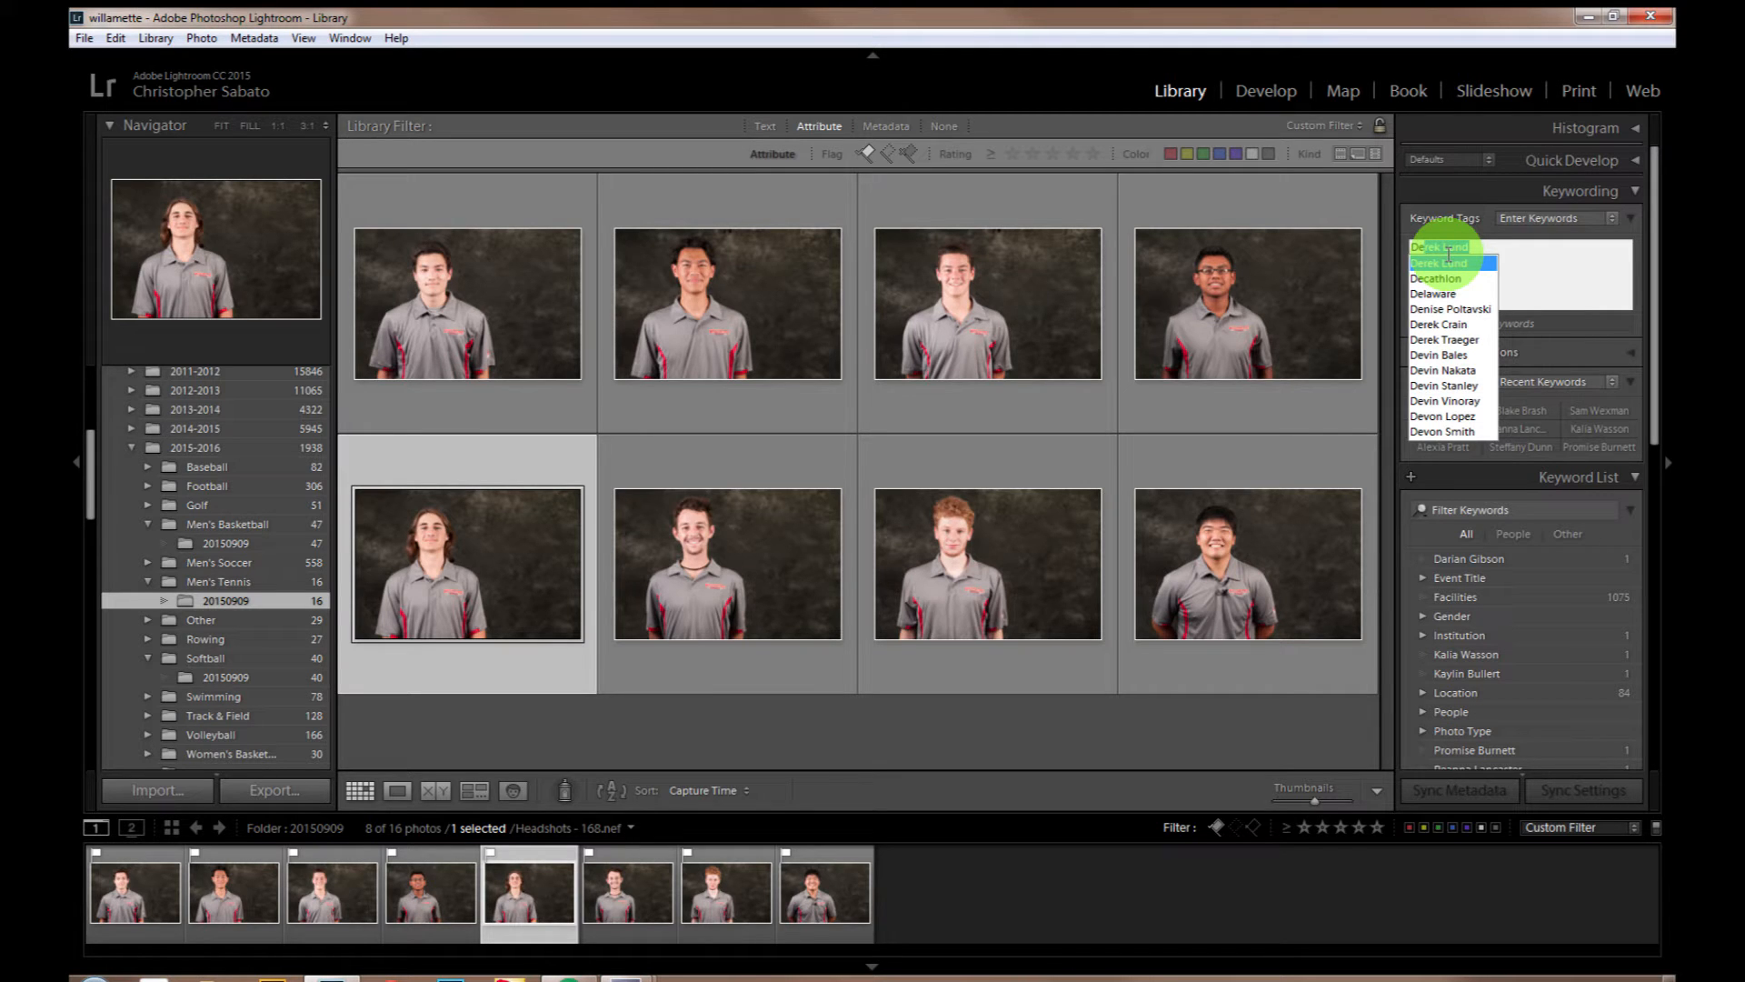
click(1449, 258)
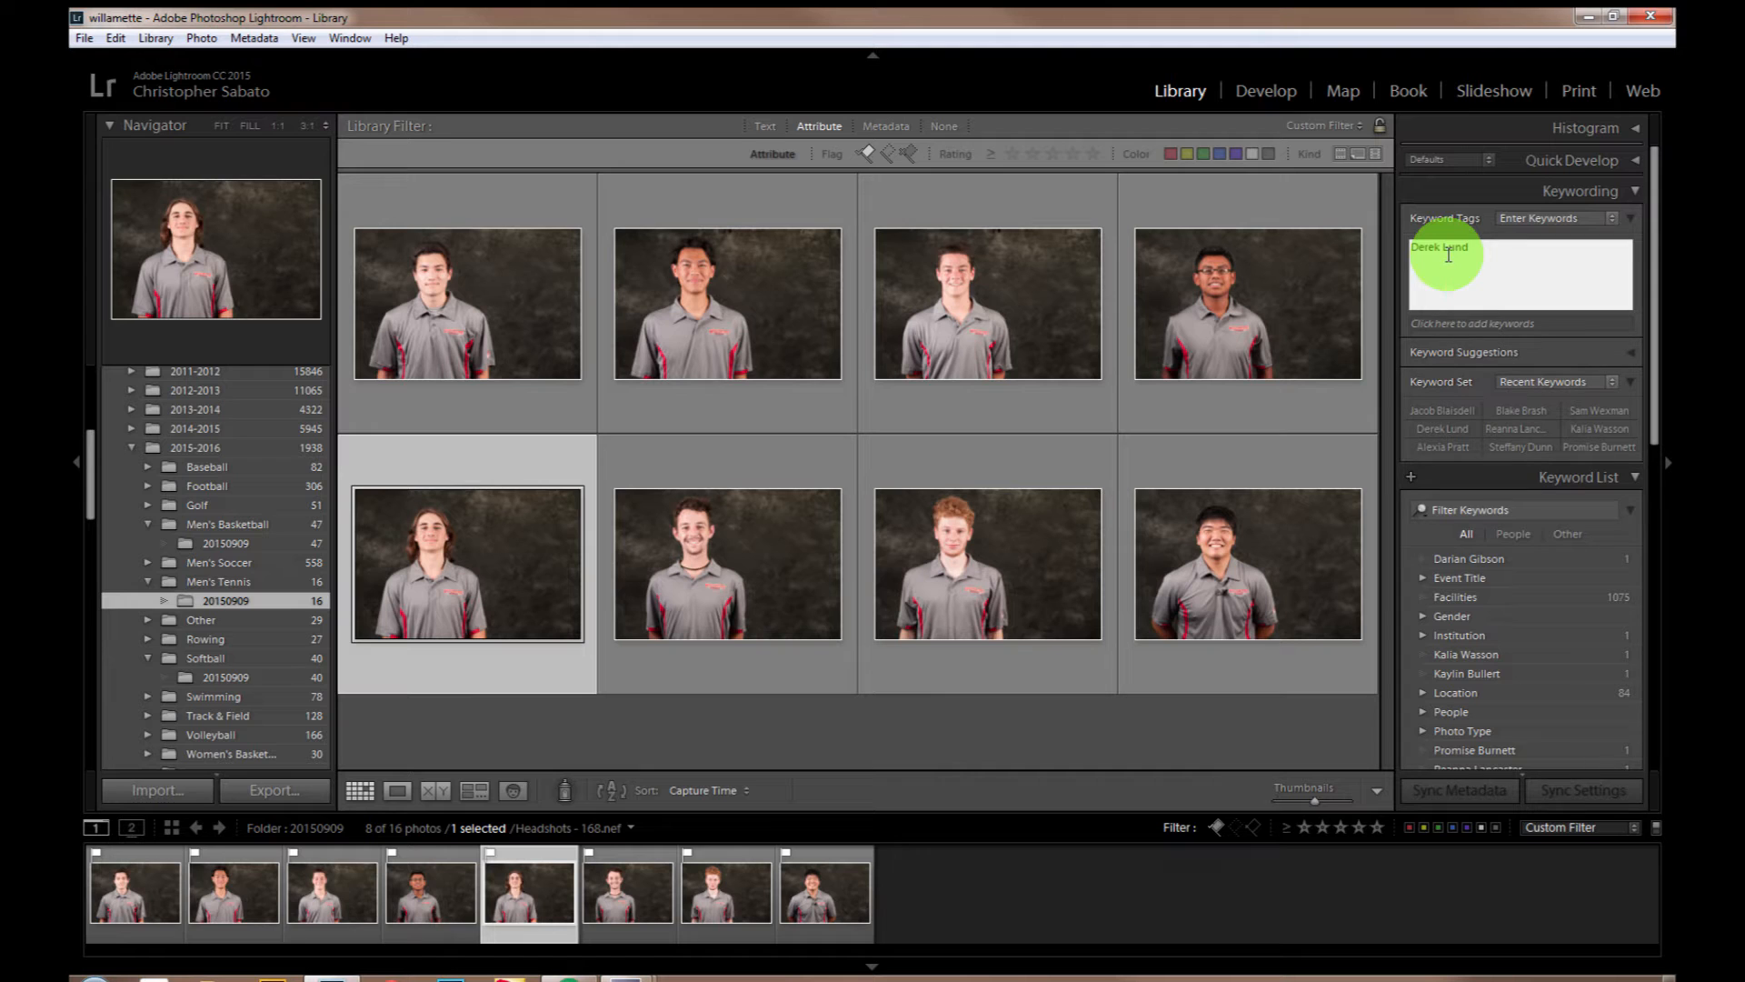
key(Return)
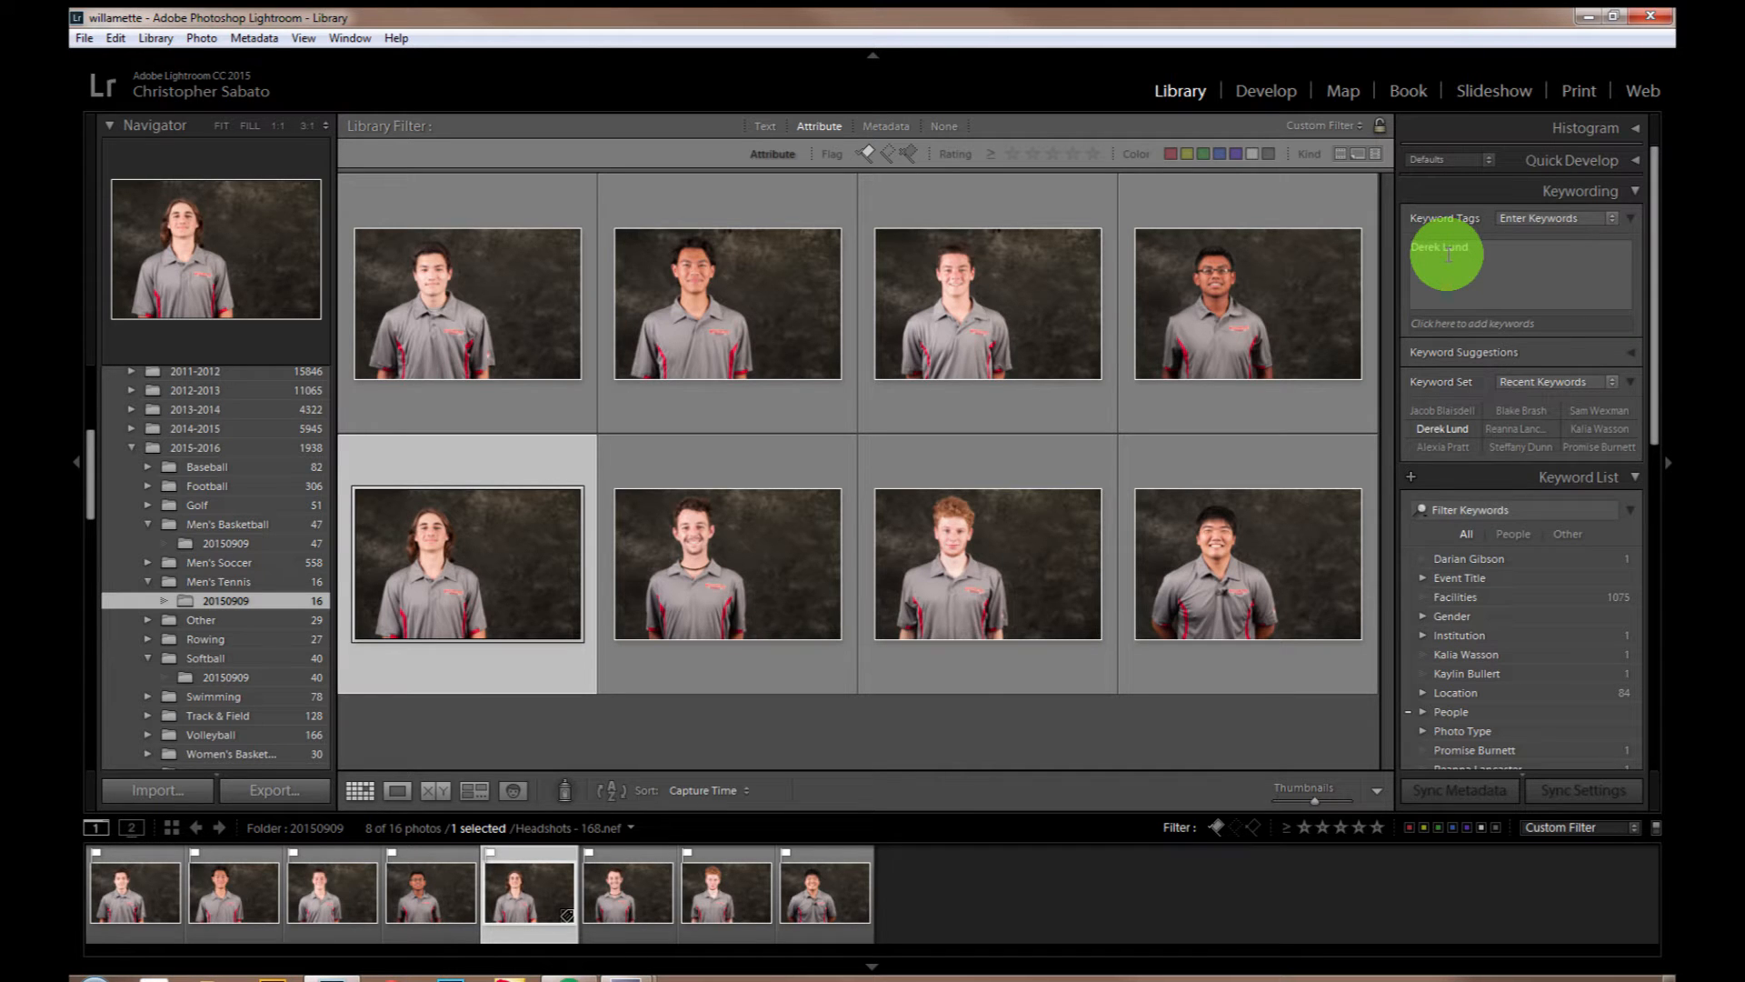
Step: Give the tagged headshot a green label and filter the grid to unlabeled photos
key(8)
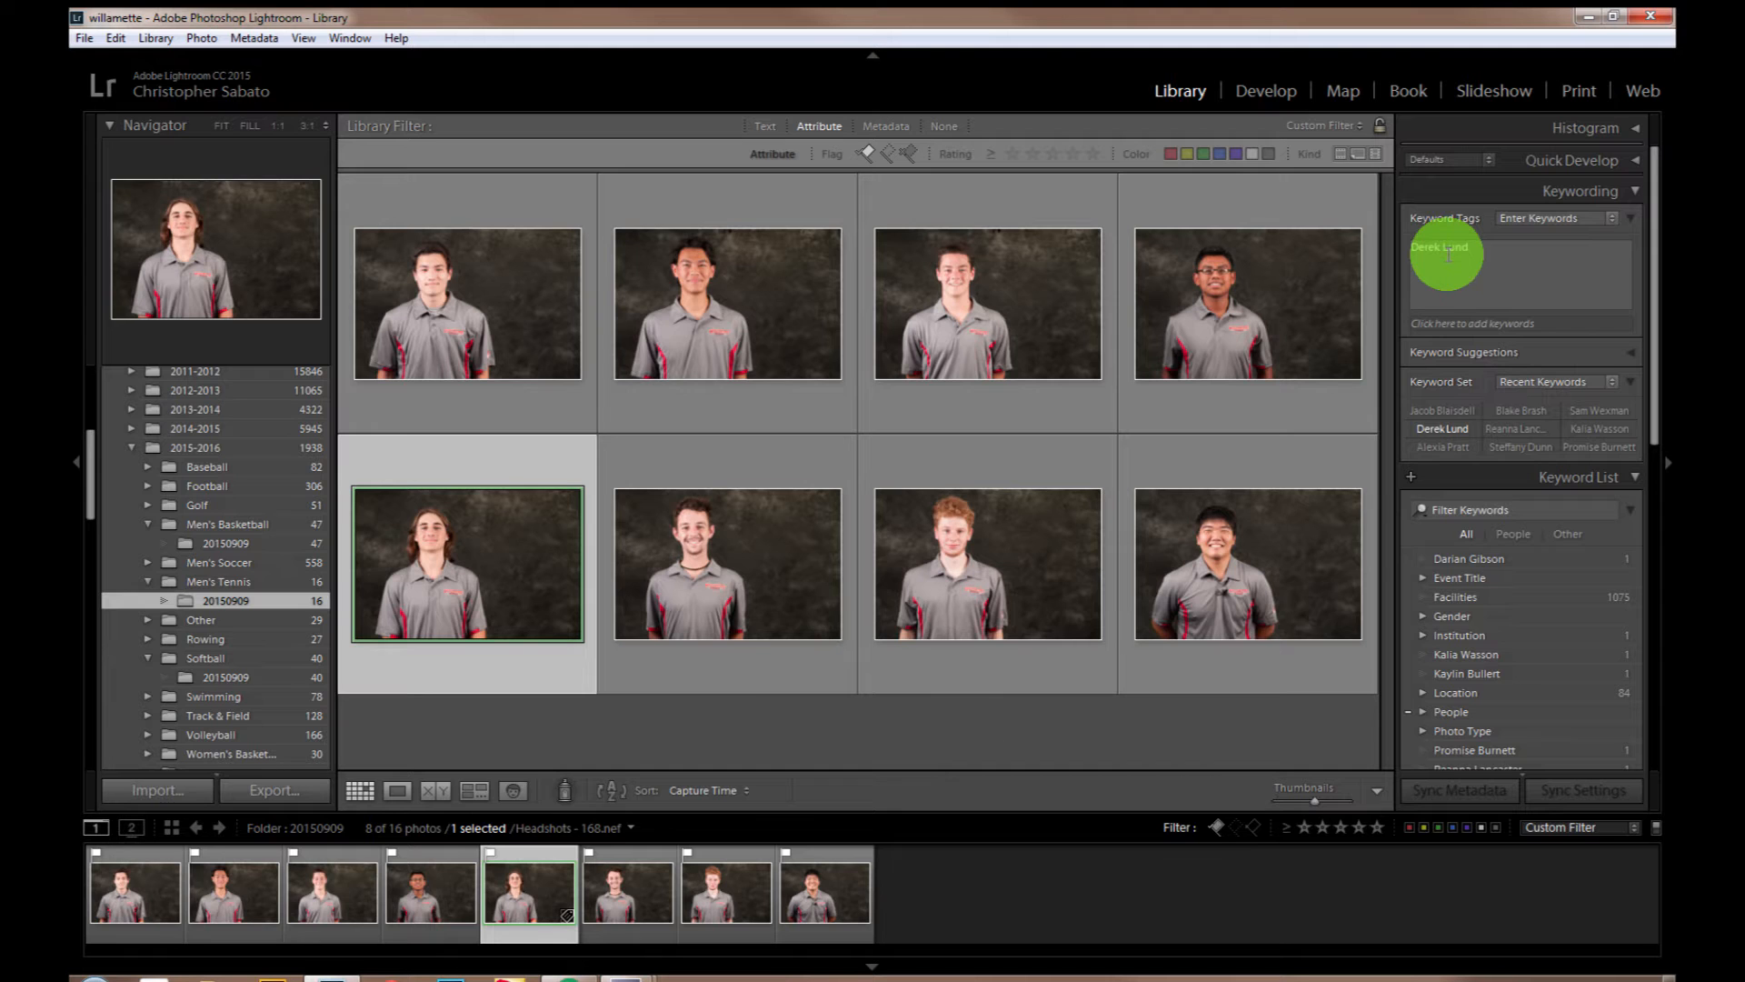
click(1497, 829)
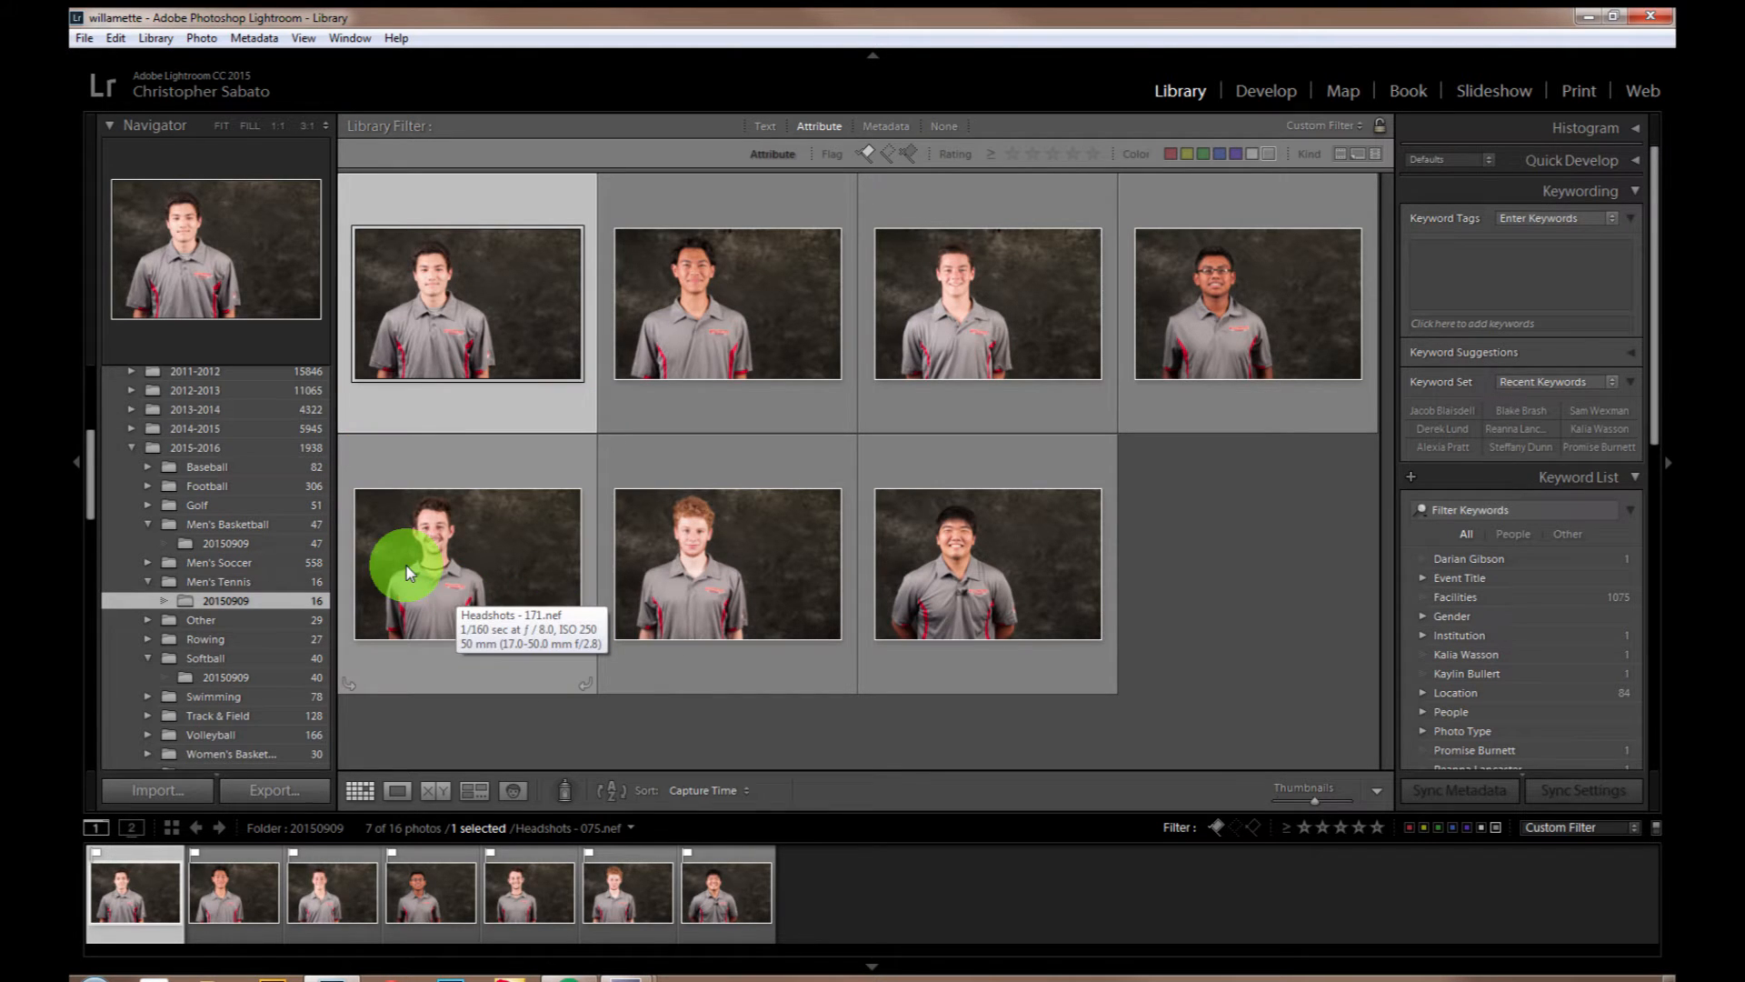
Step: Tag Headshots - 171.nef with the player's full name and label it green
click(461, 581)
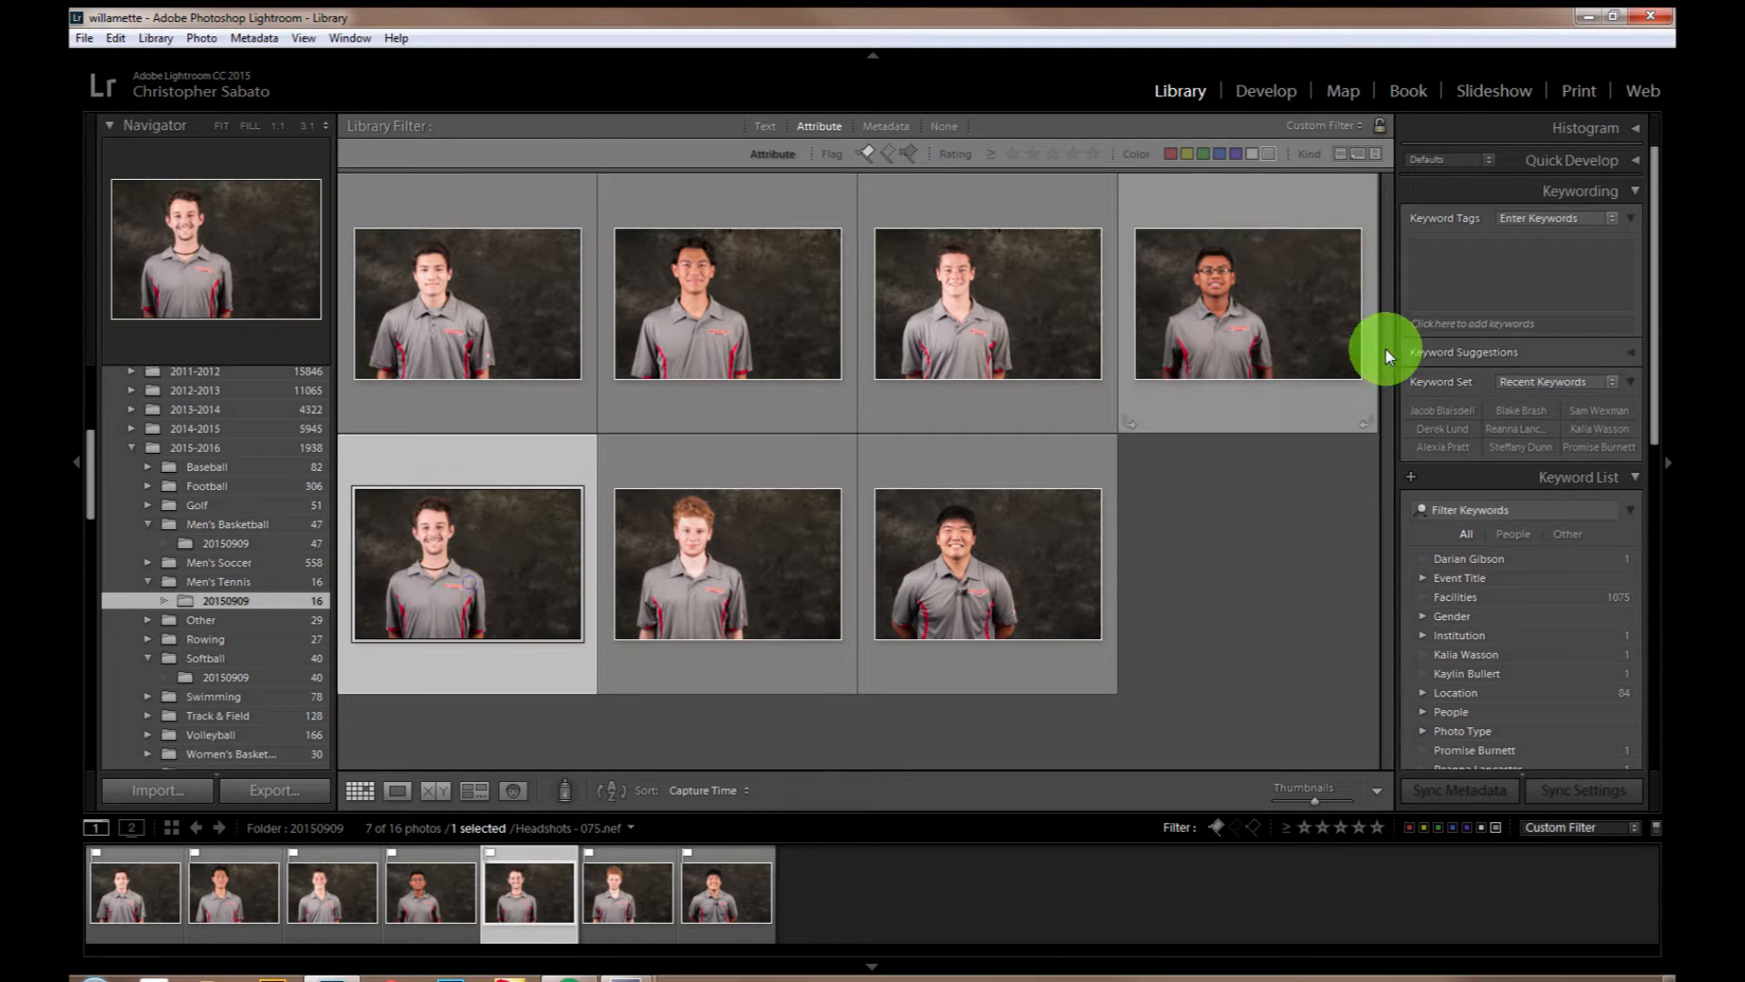
click(1484, 290)
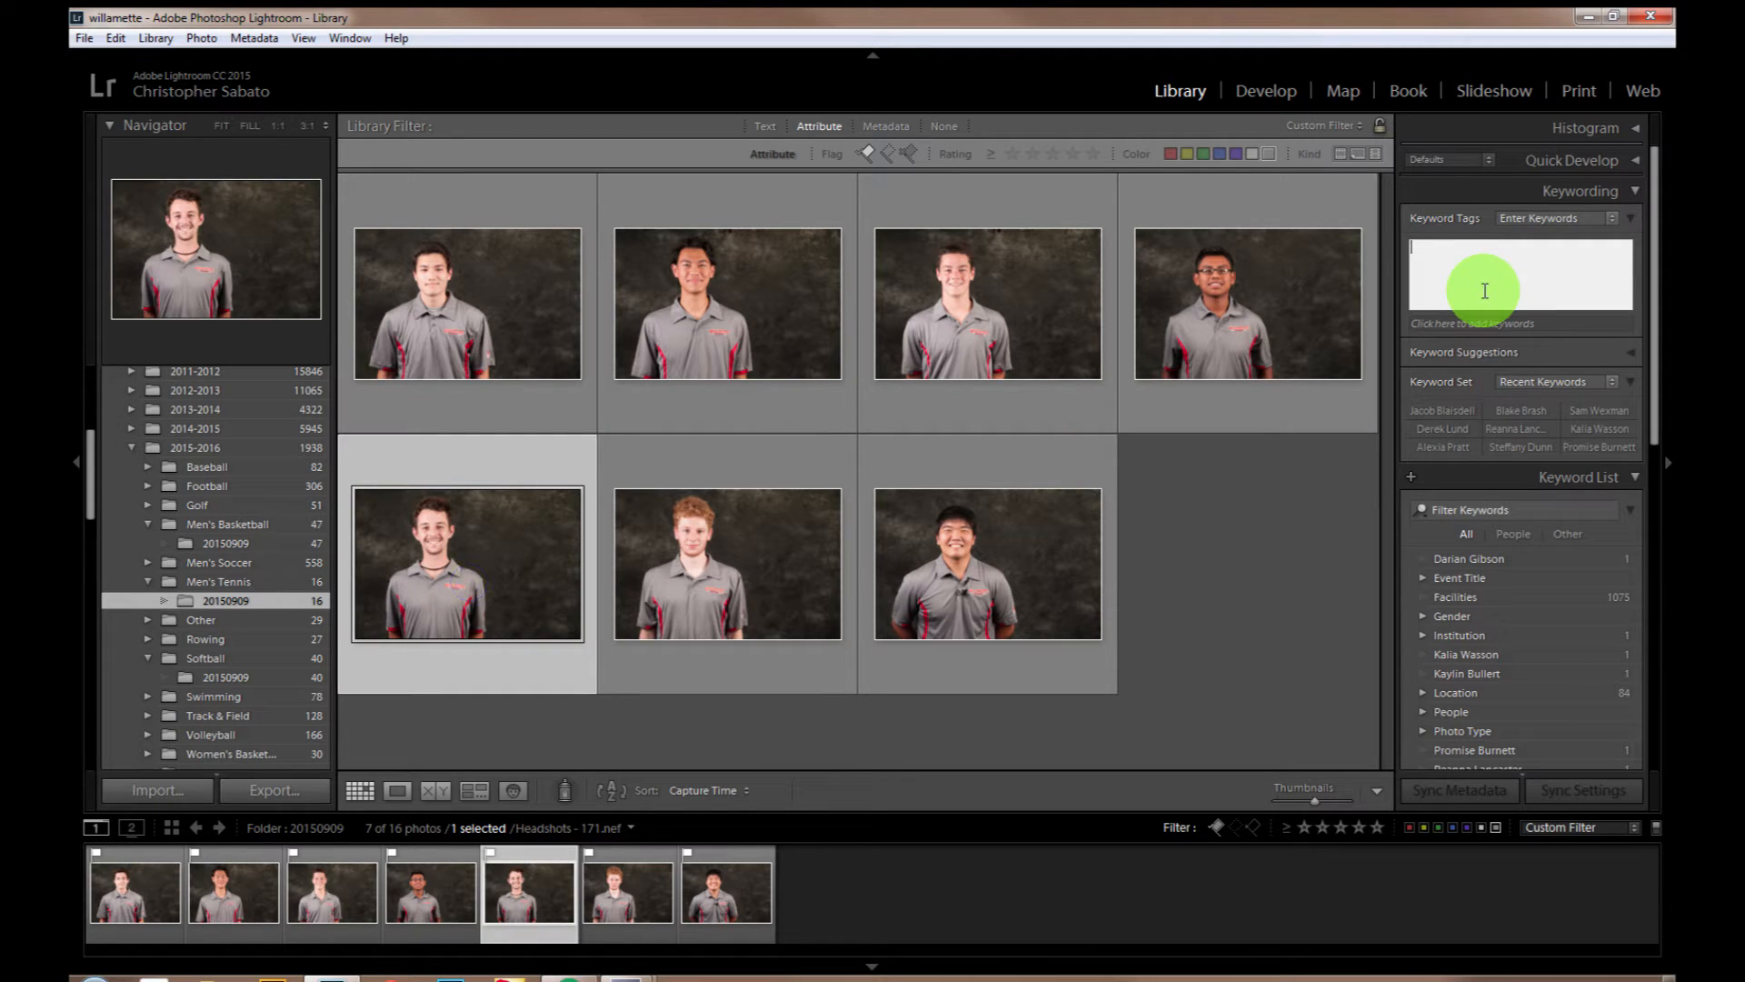
key(Return)
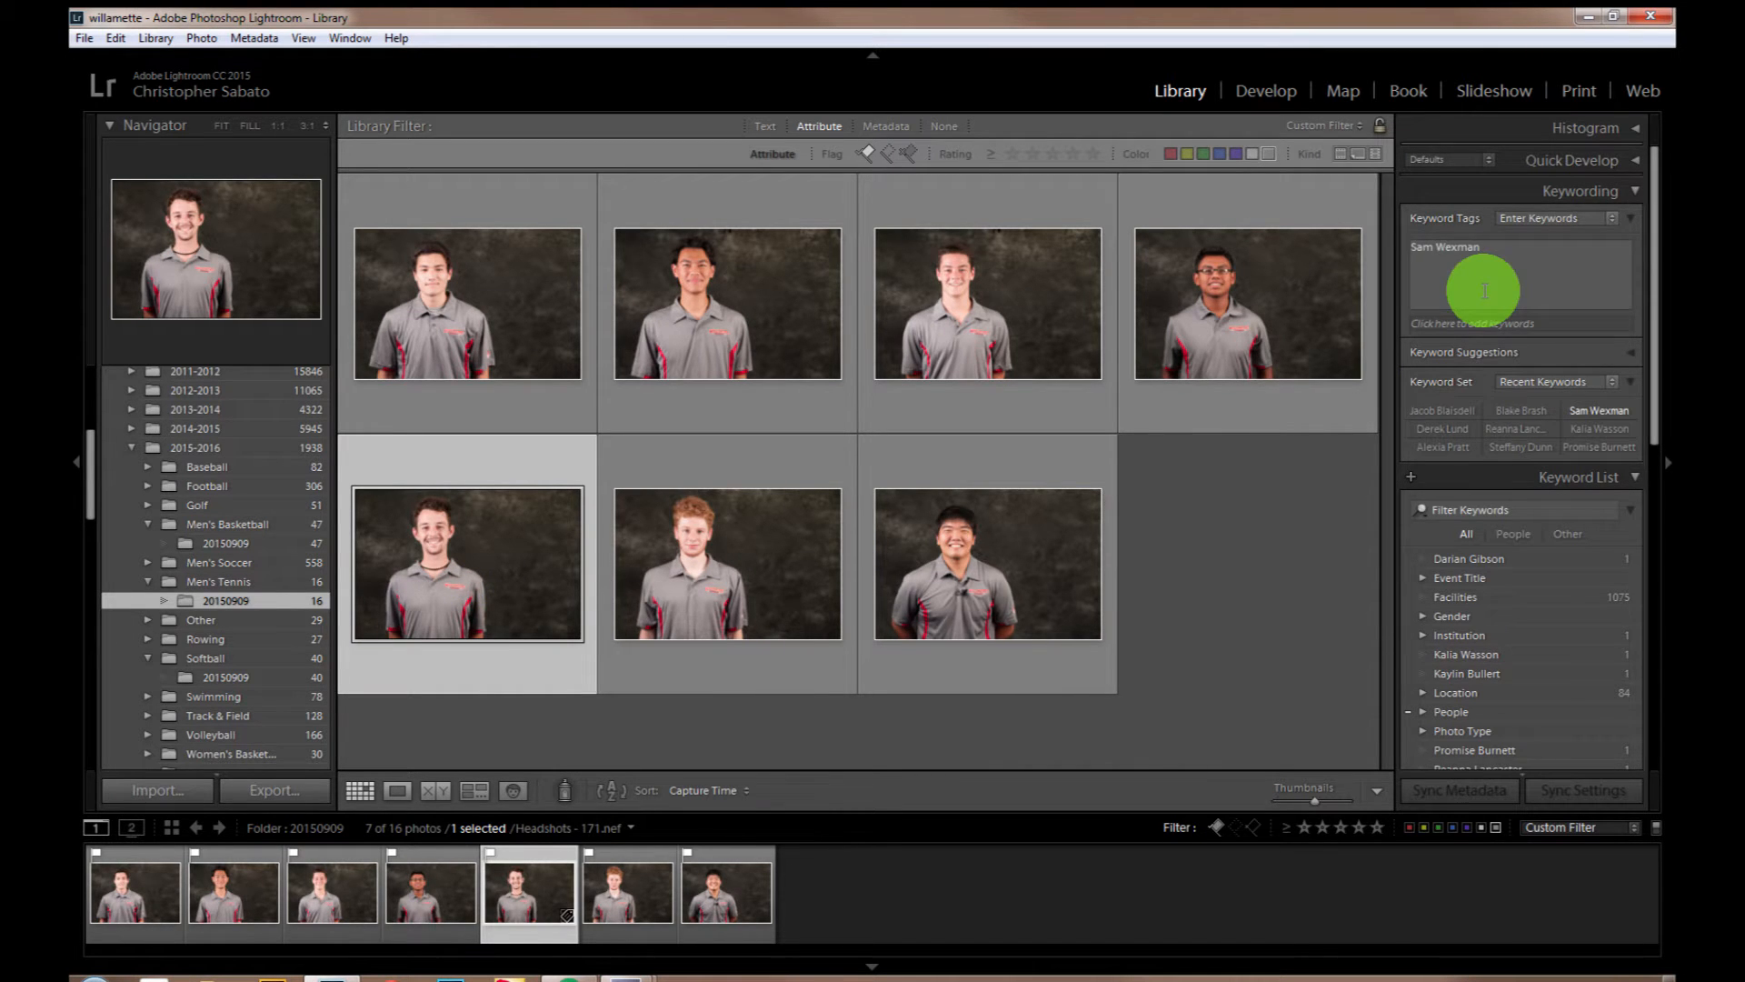
Step: Tag Headshots - 172.nef with the player's full name and label it green
click(1484, 290)
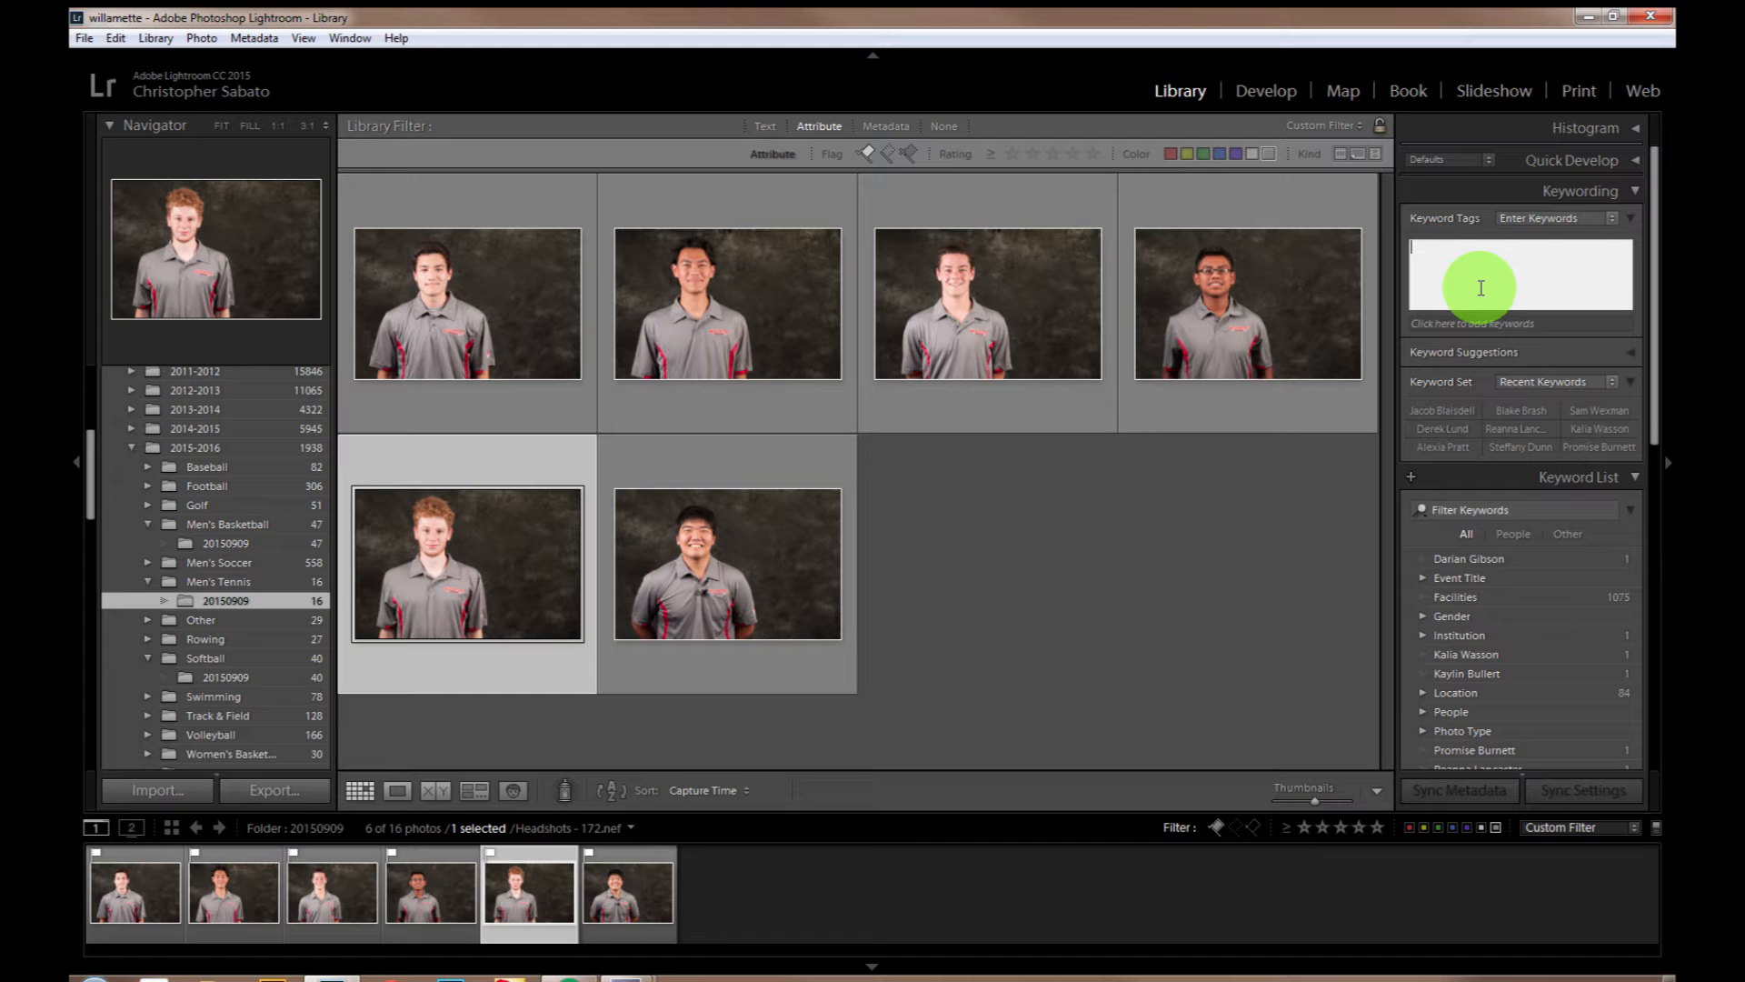
key(Escape)
key(8)
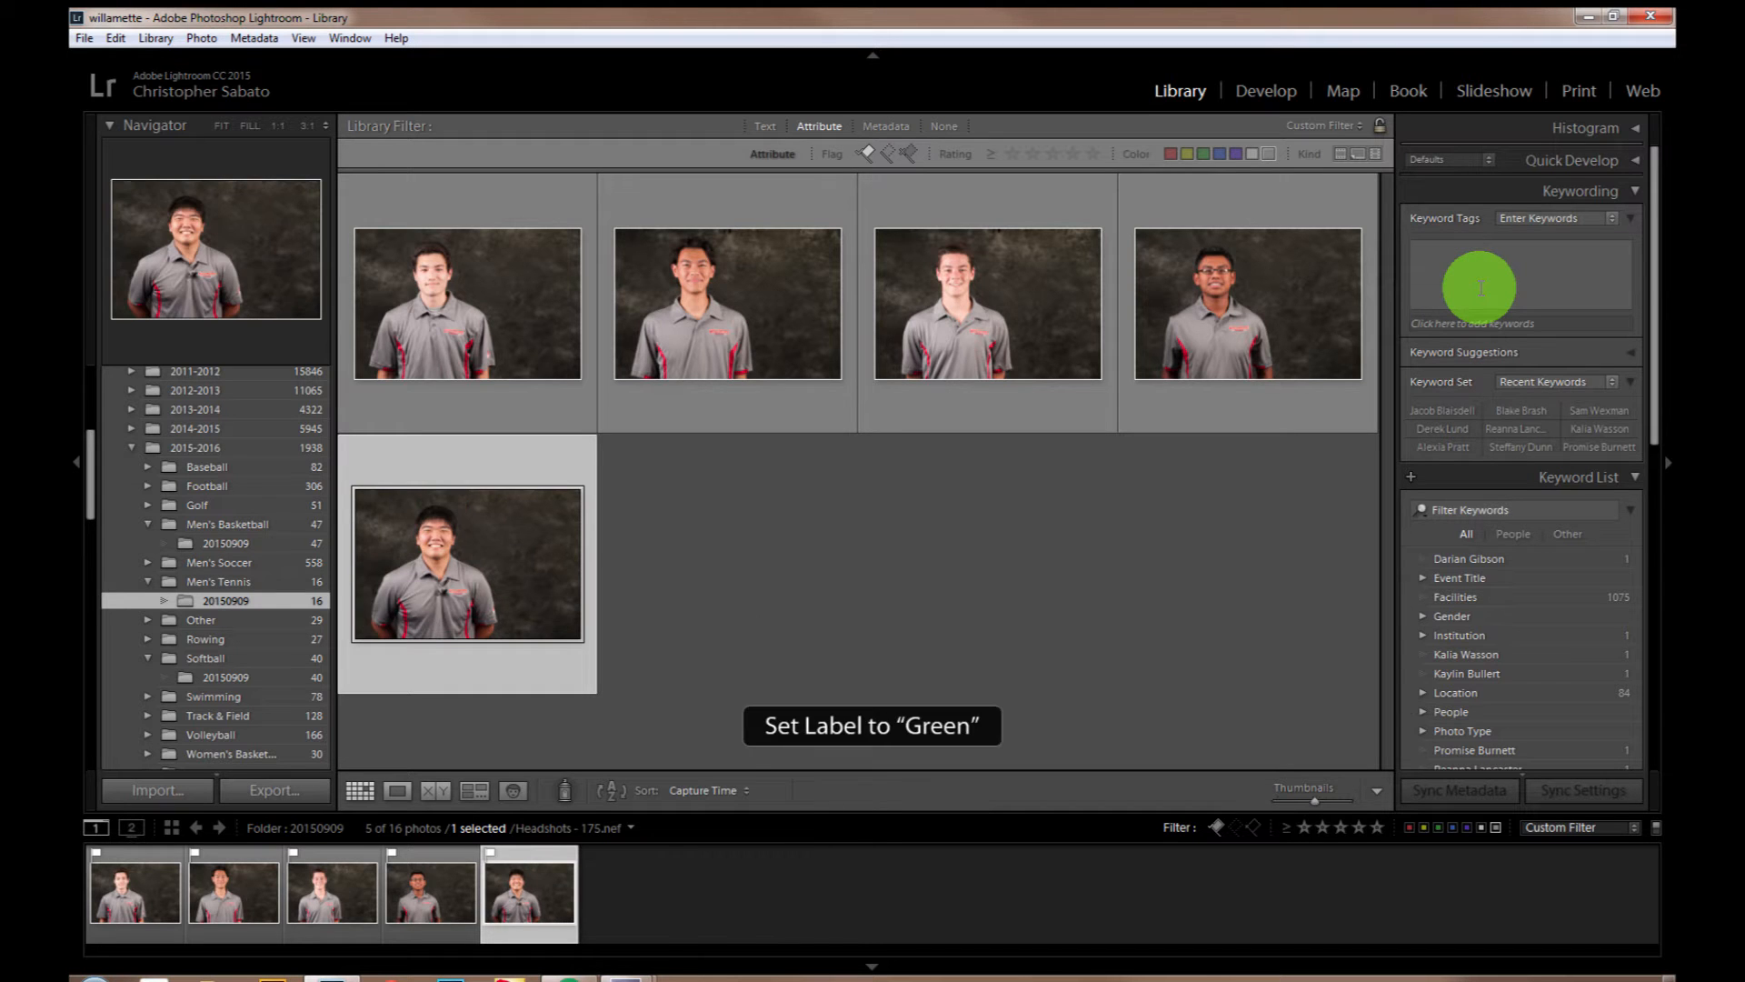
Step: Tag Headshots - 175.nef with the player's full name and label it green
click(1482, 288)
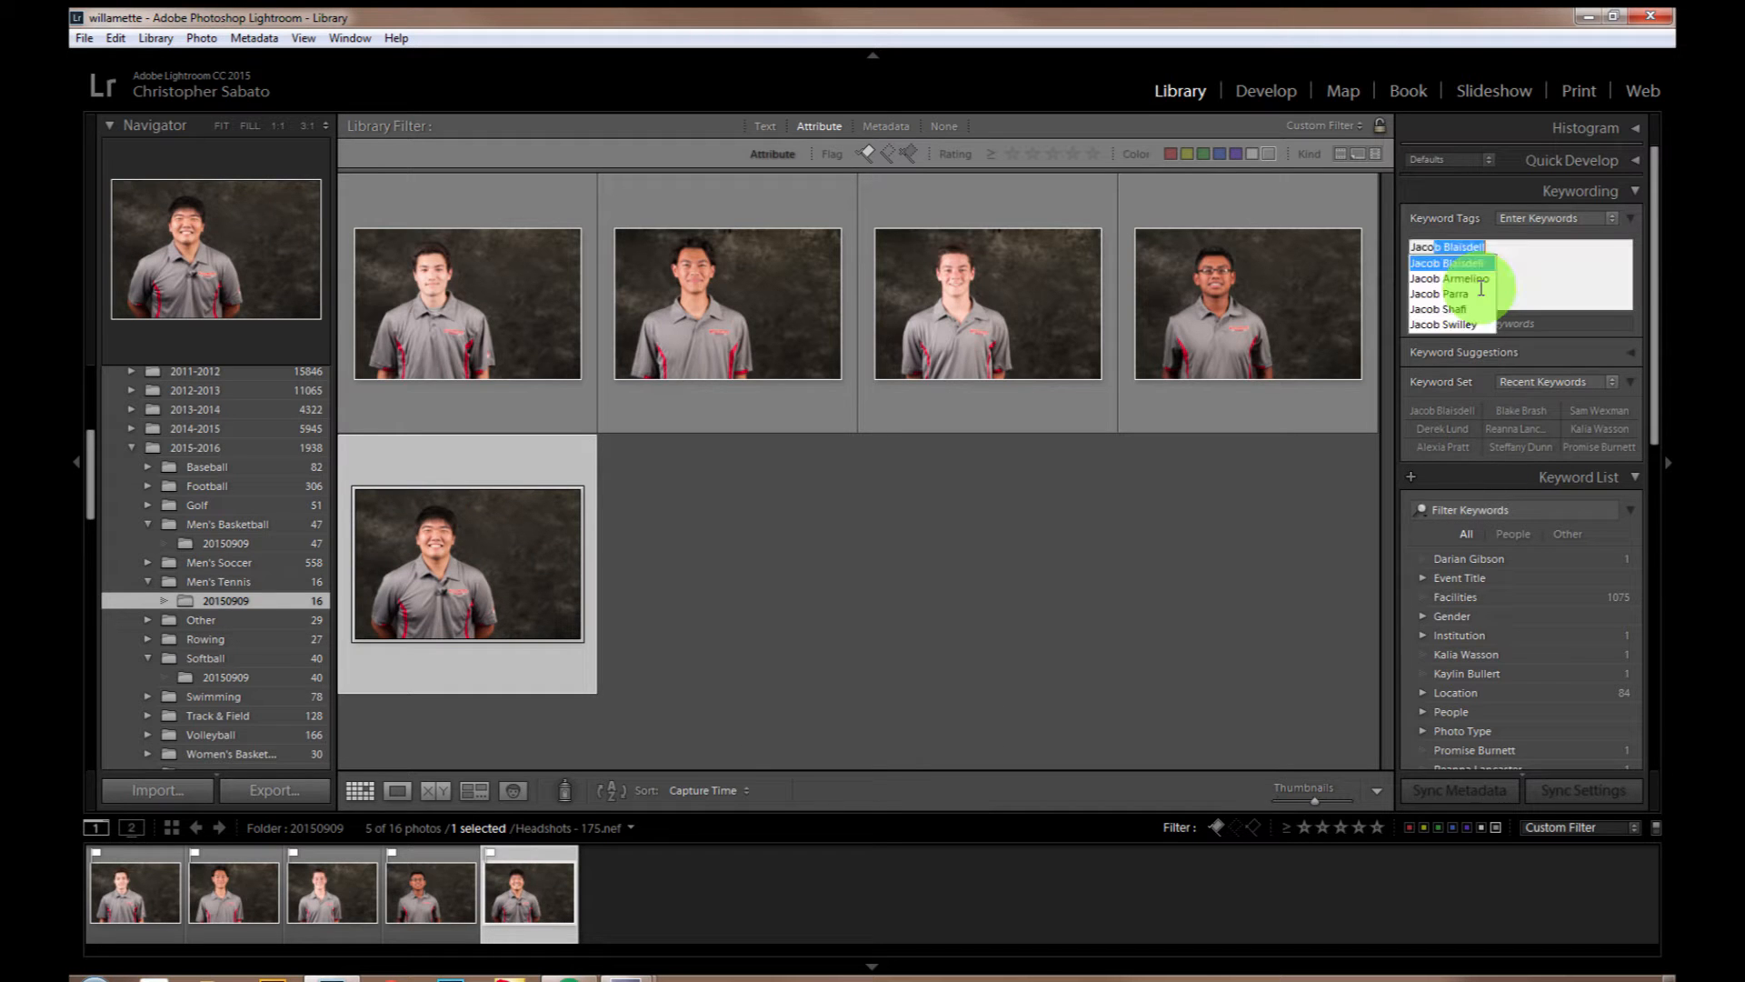
key(Return)
key(Return)
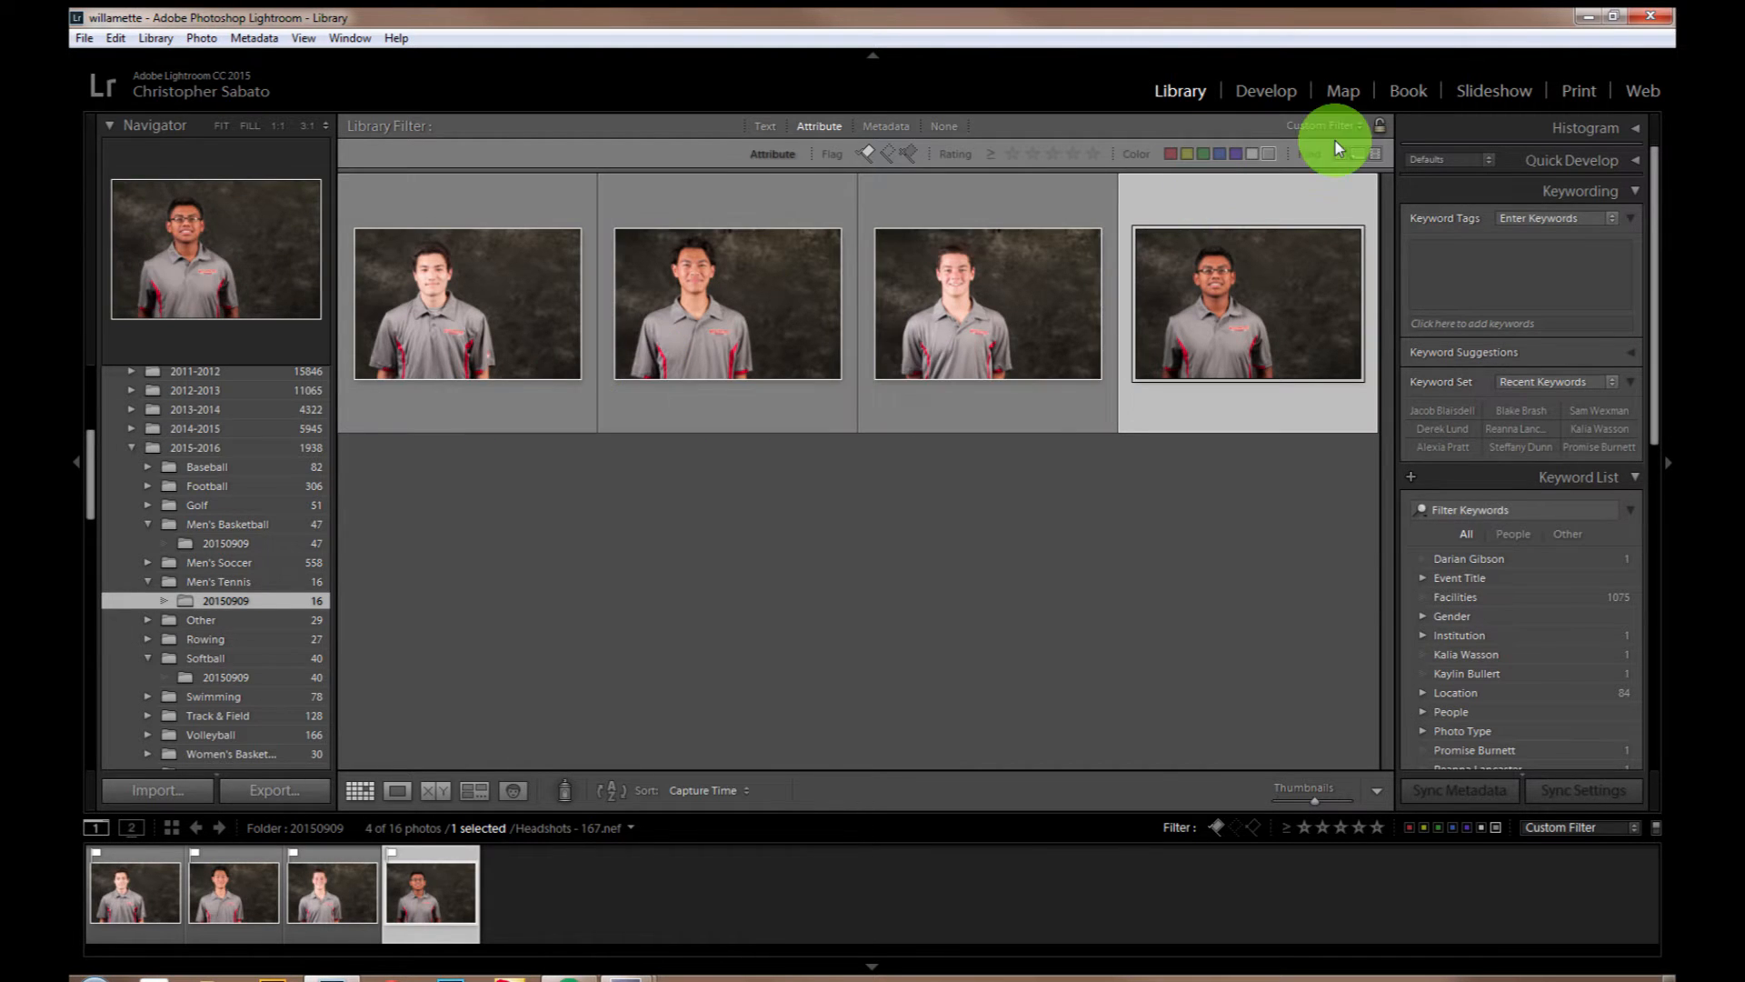
Step: Switch to the Print module, remove the unlabeled-only filter, and select all eight flagged headshots for the page
click(1578, 92)
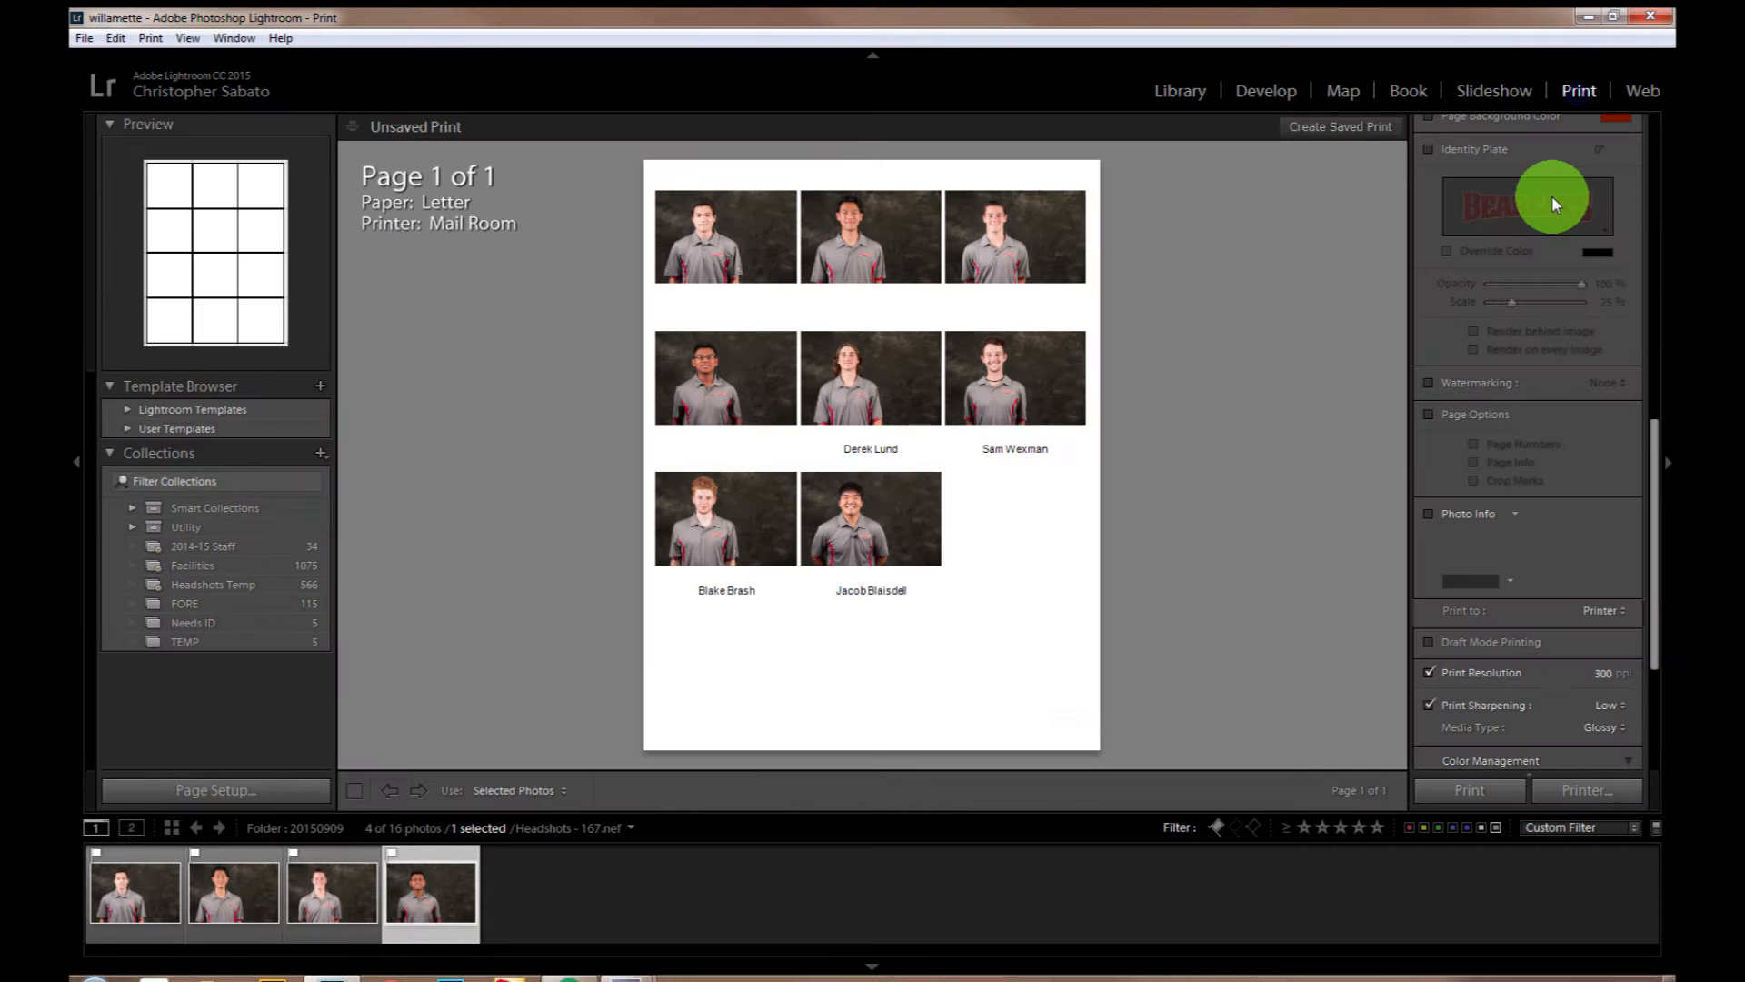
click(1496, 829)
key(ctrl+a)
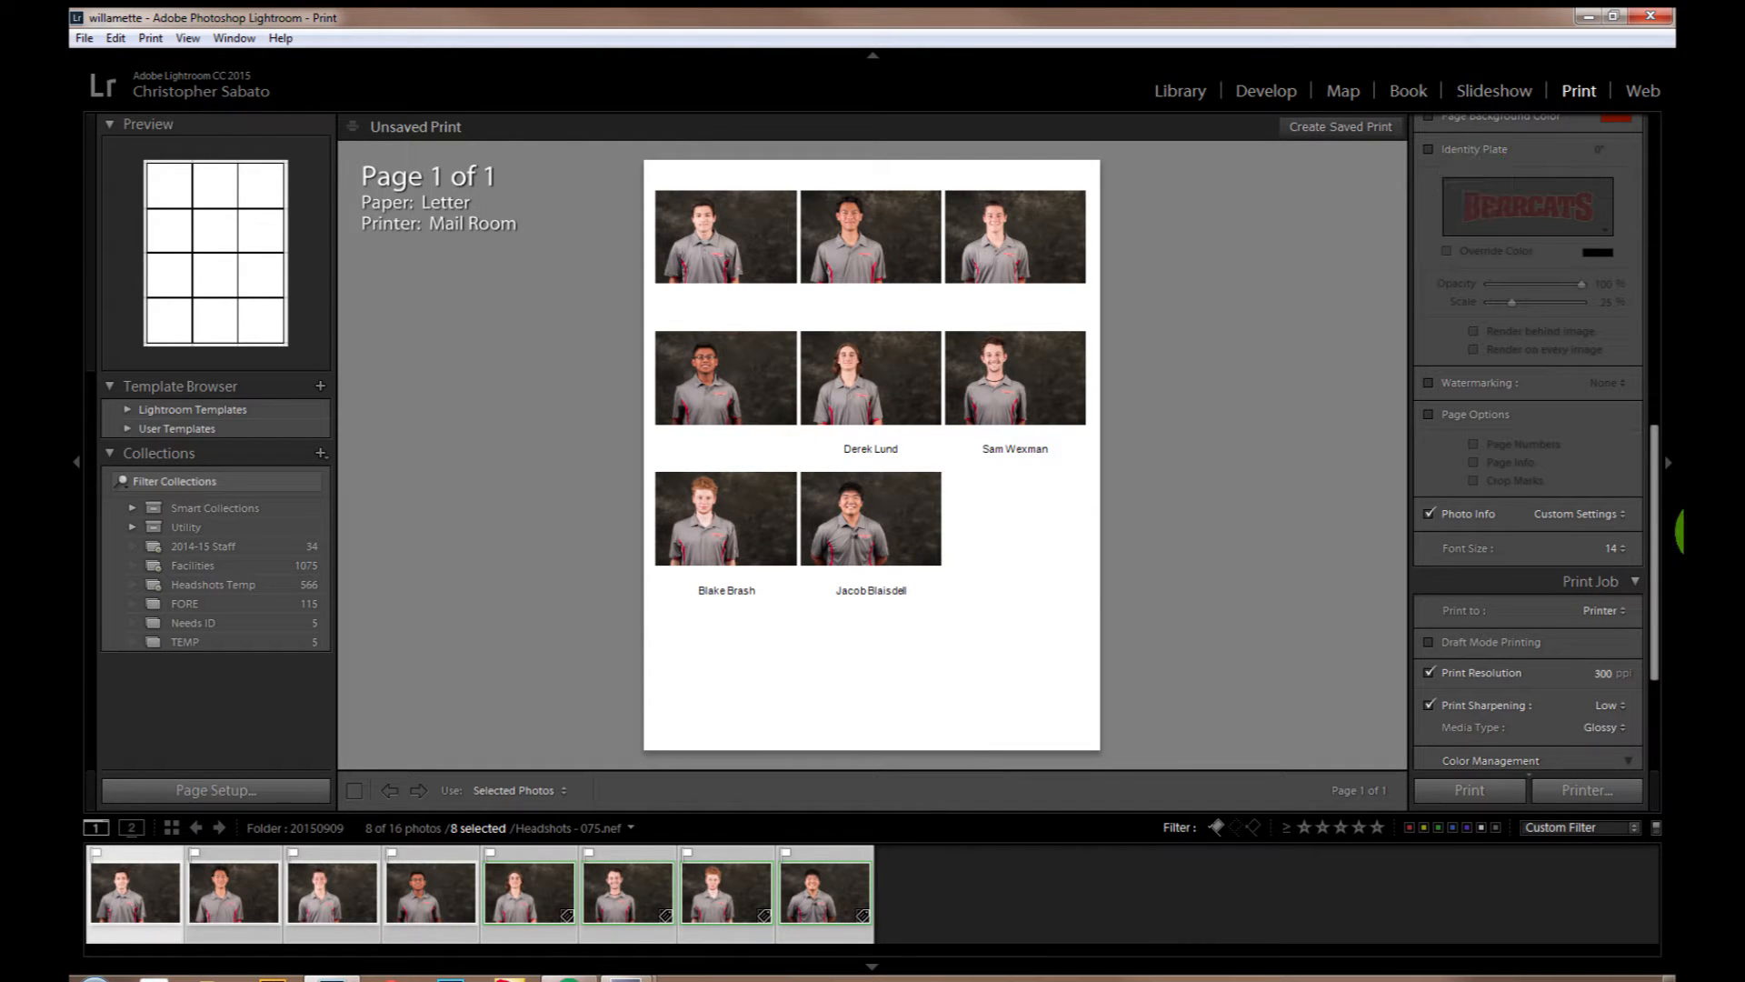
Step: Try a page grid with 3 rows, and return it to 4 rows and 3 columns
drag(1660, 541, 1653, 294)
click(1510, 411)
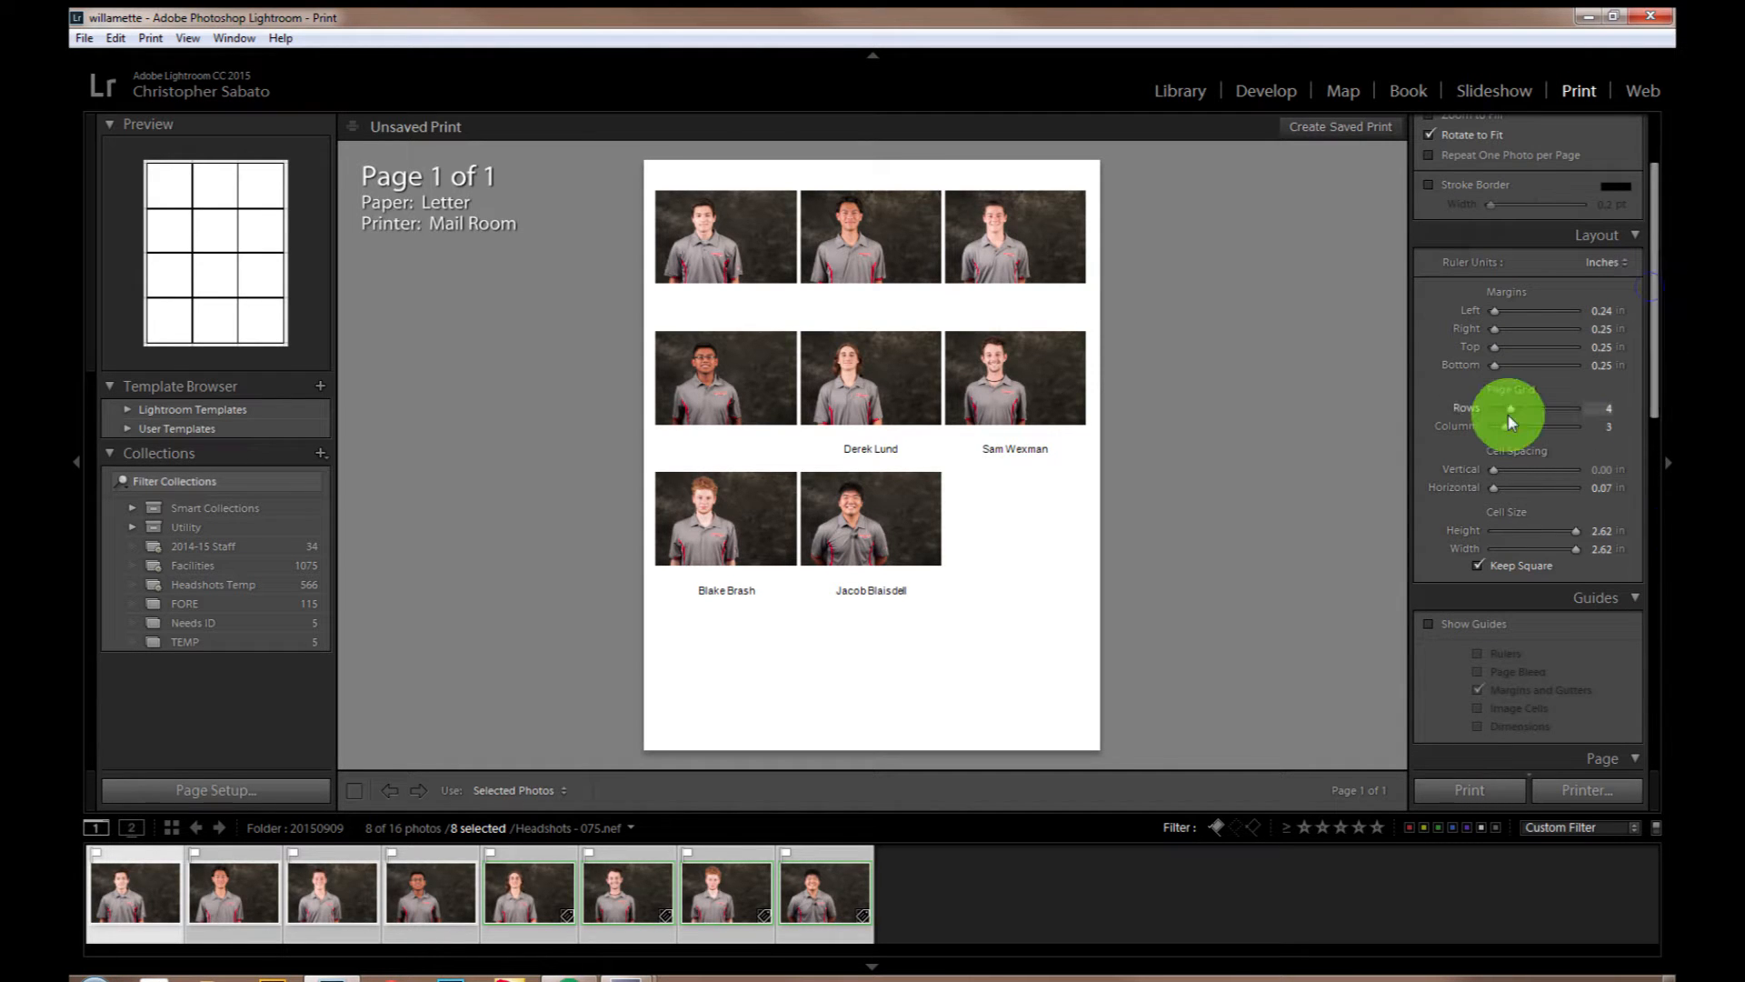
drag(1512, 414, 1505, 417)
click(1503, 428)
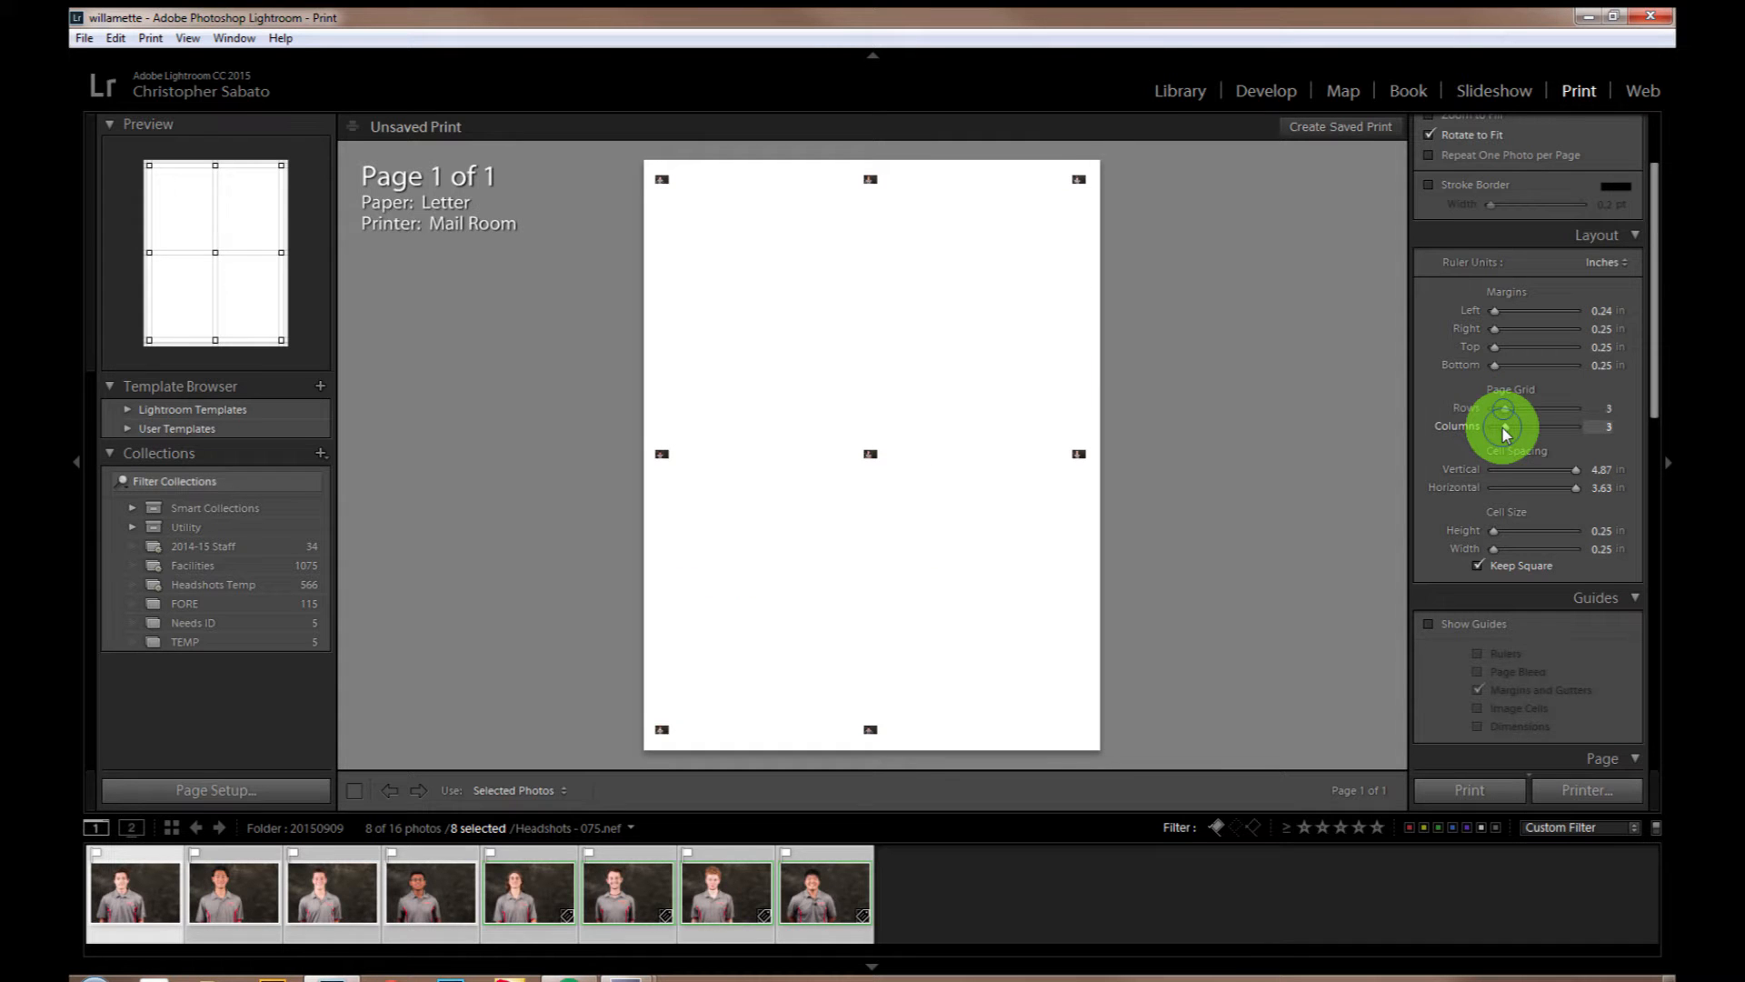
mouse_move(1505, 435)
mouse_down()
mouse_move(1504, 408)
mouse_move(1505, 426)
mouse_up()
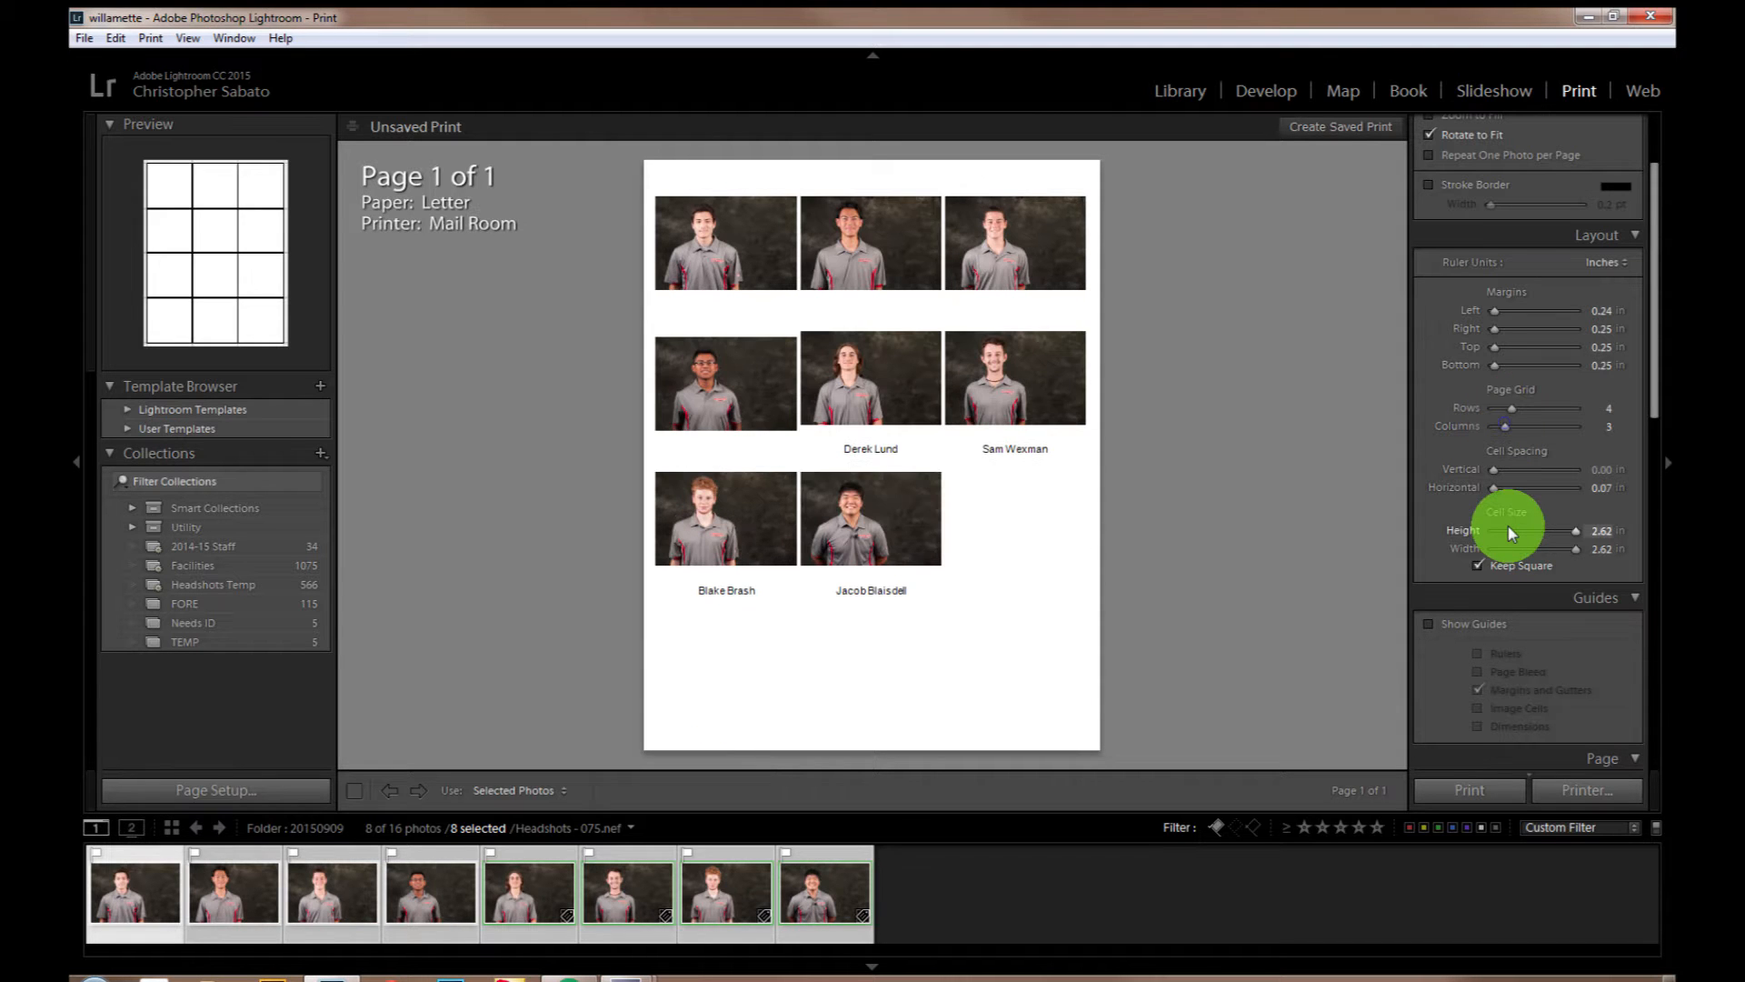
Step: Inspect the Keywords-based text template behind the printed photo captions, and close it without changes
scroll(1509, 533, down, 5)
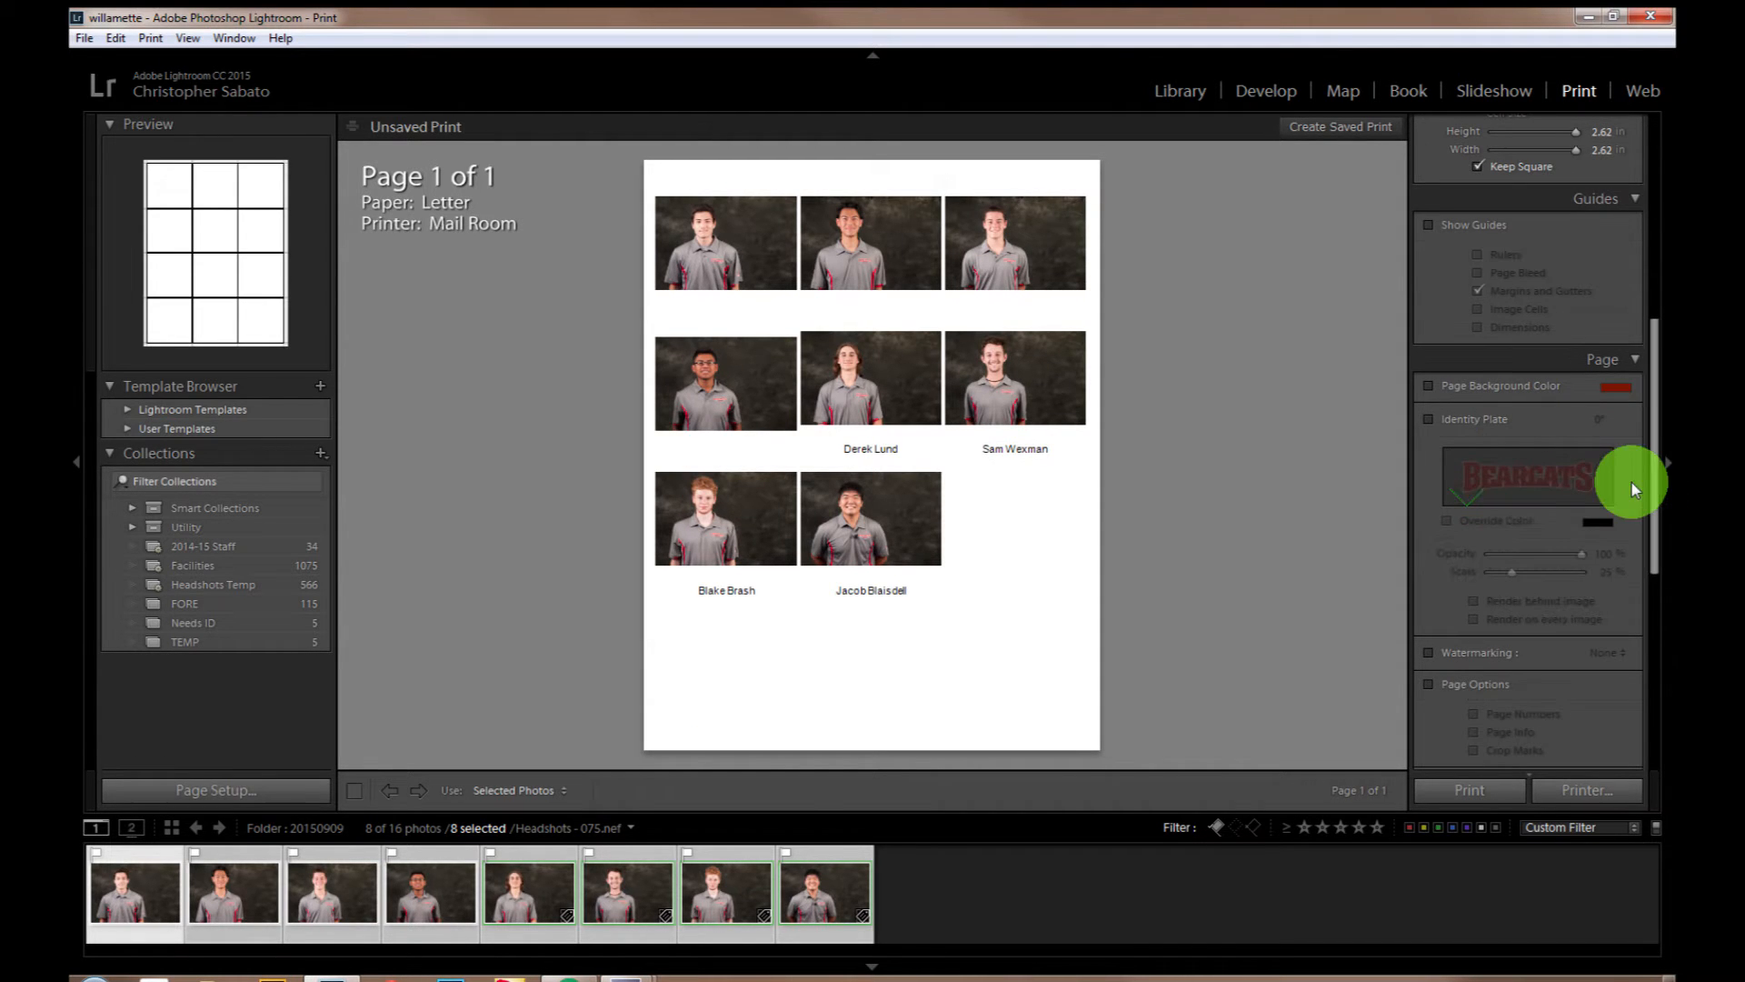
drag(1656, 486, 1597, 565)
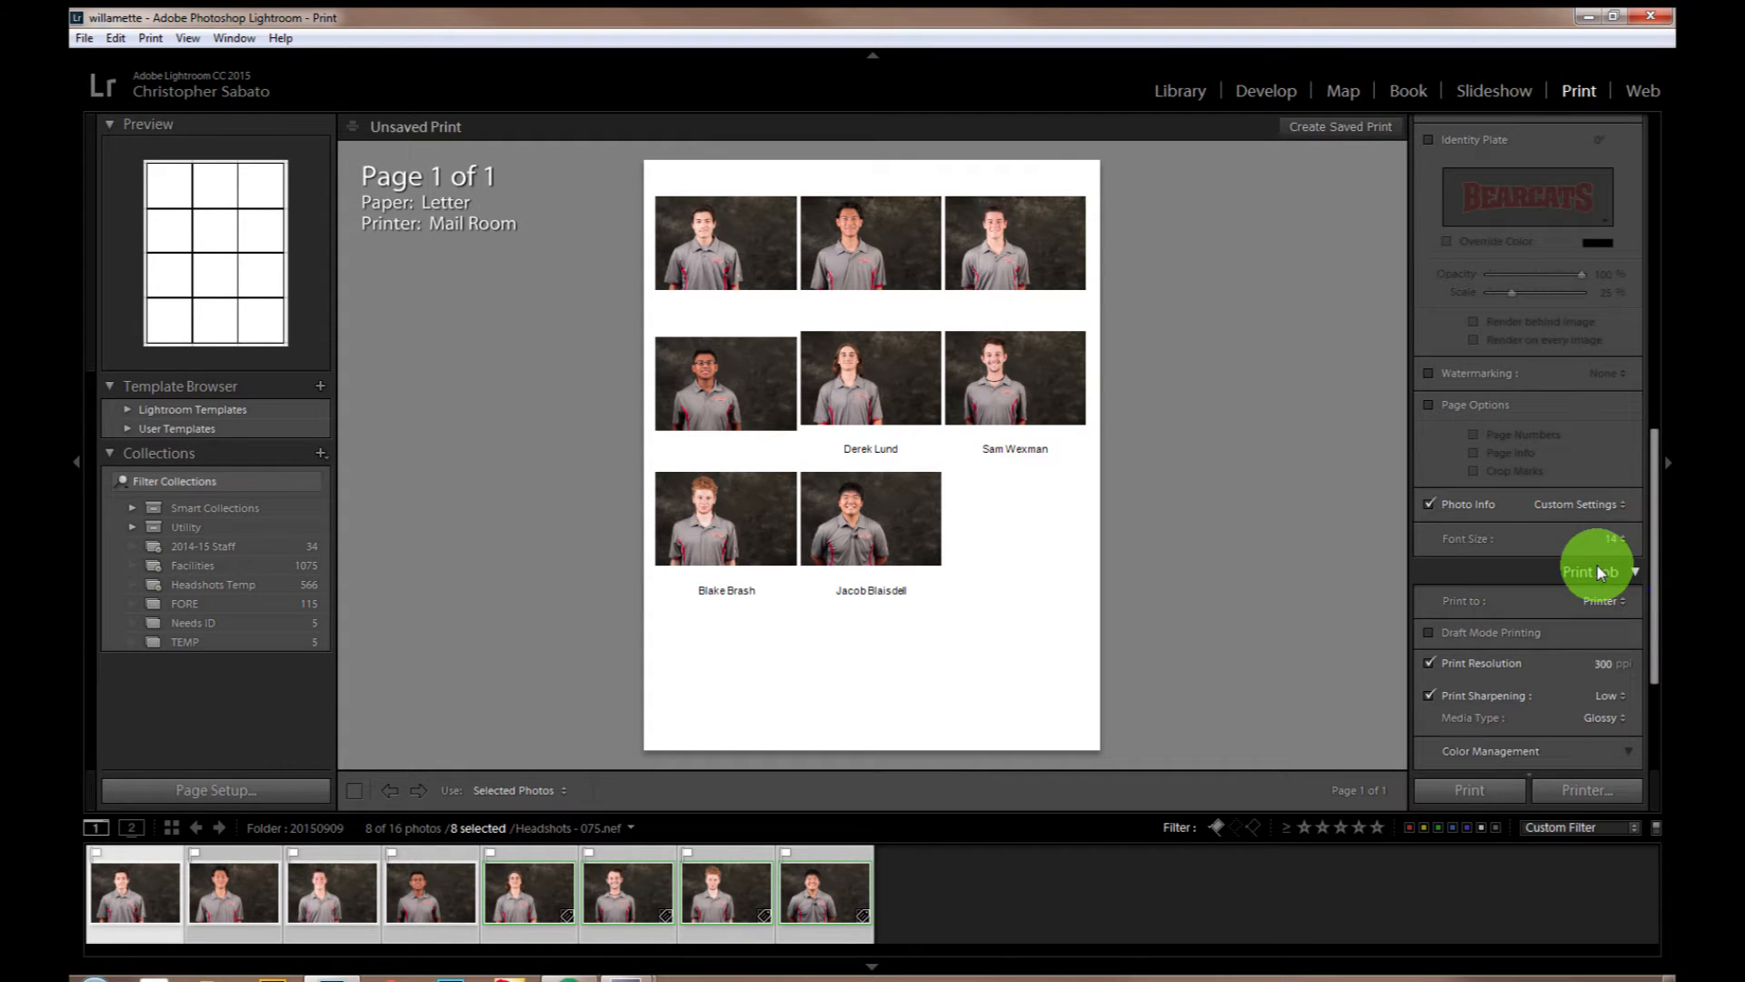
click(1615, 507)
click(1538, 736)
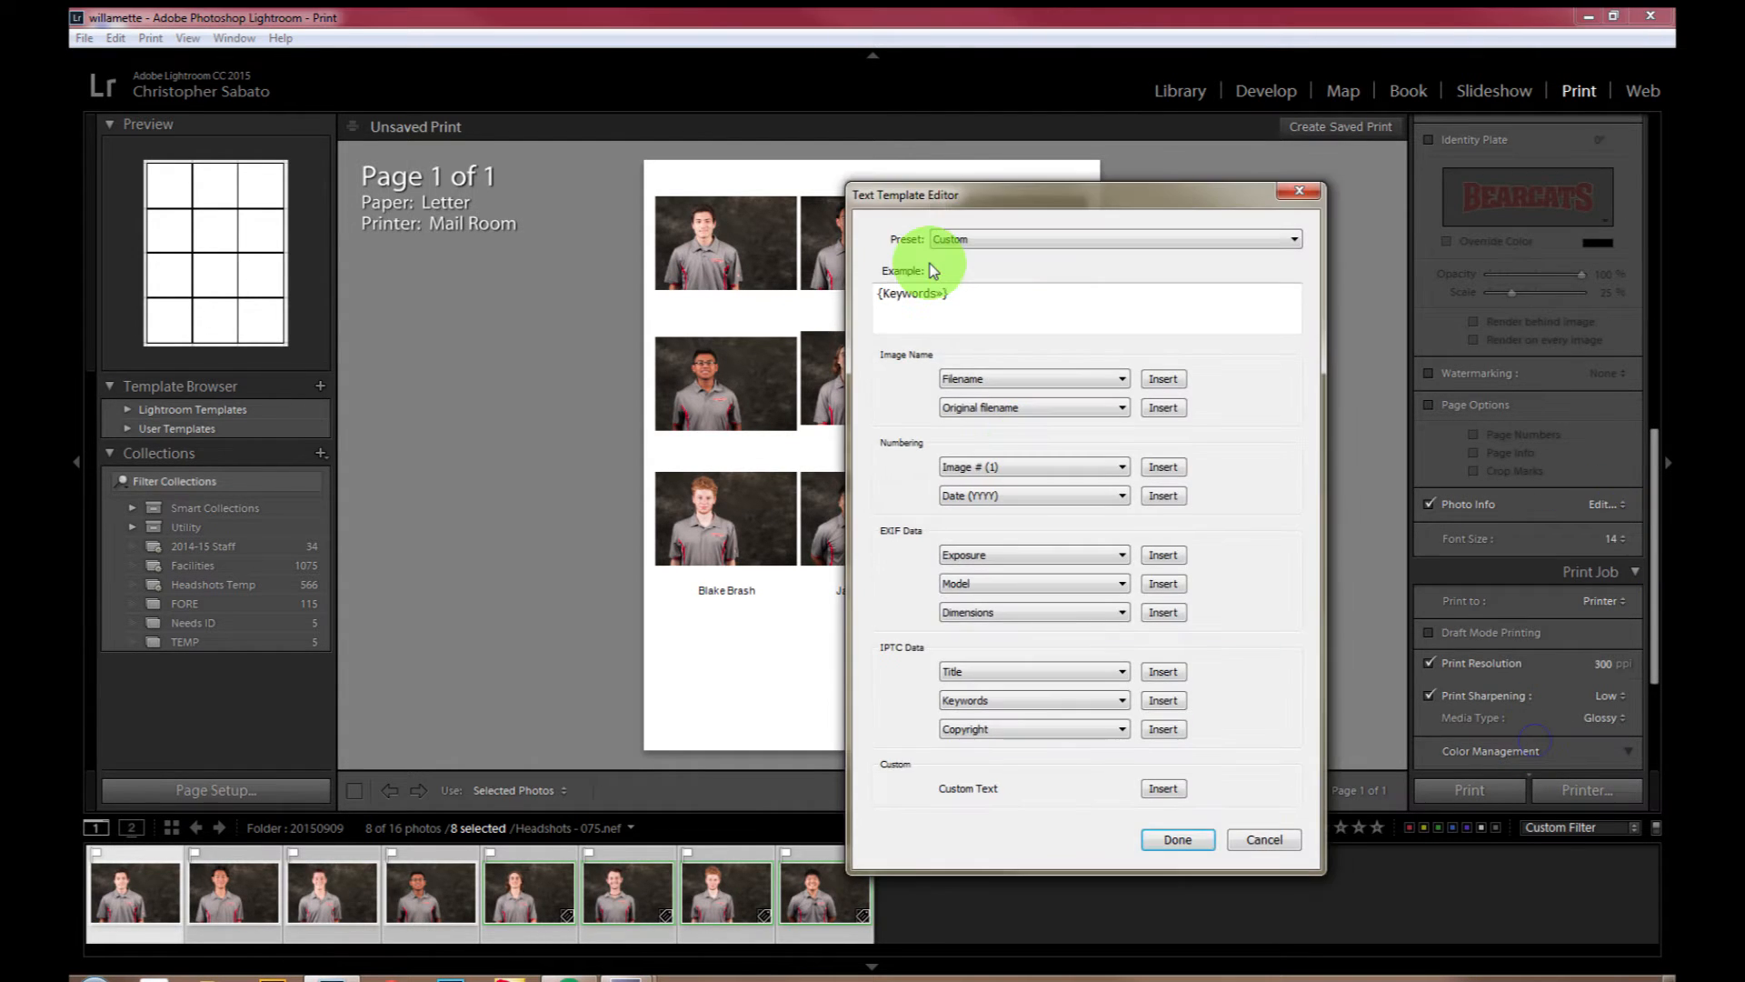
click(1297, 192)
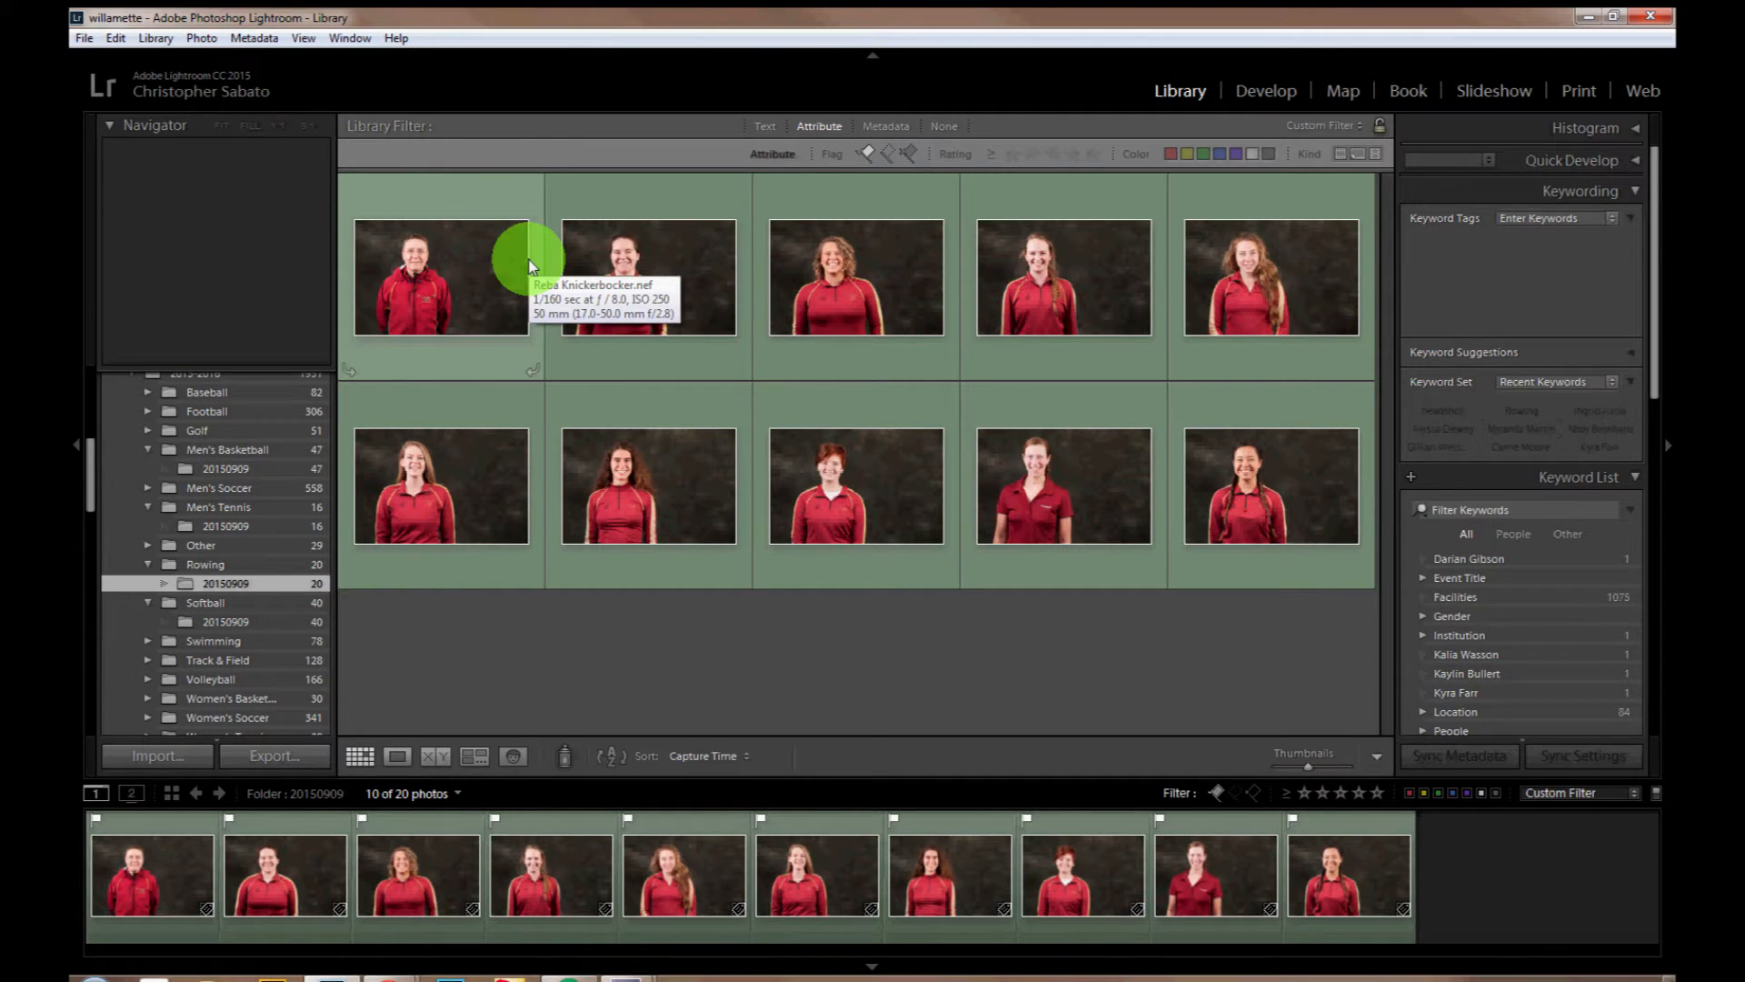
Step: Rename all ten flagged rowing headshots with the Keywords file naming preset, after checking its filename template
click(391, 265)
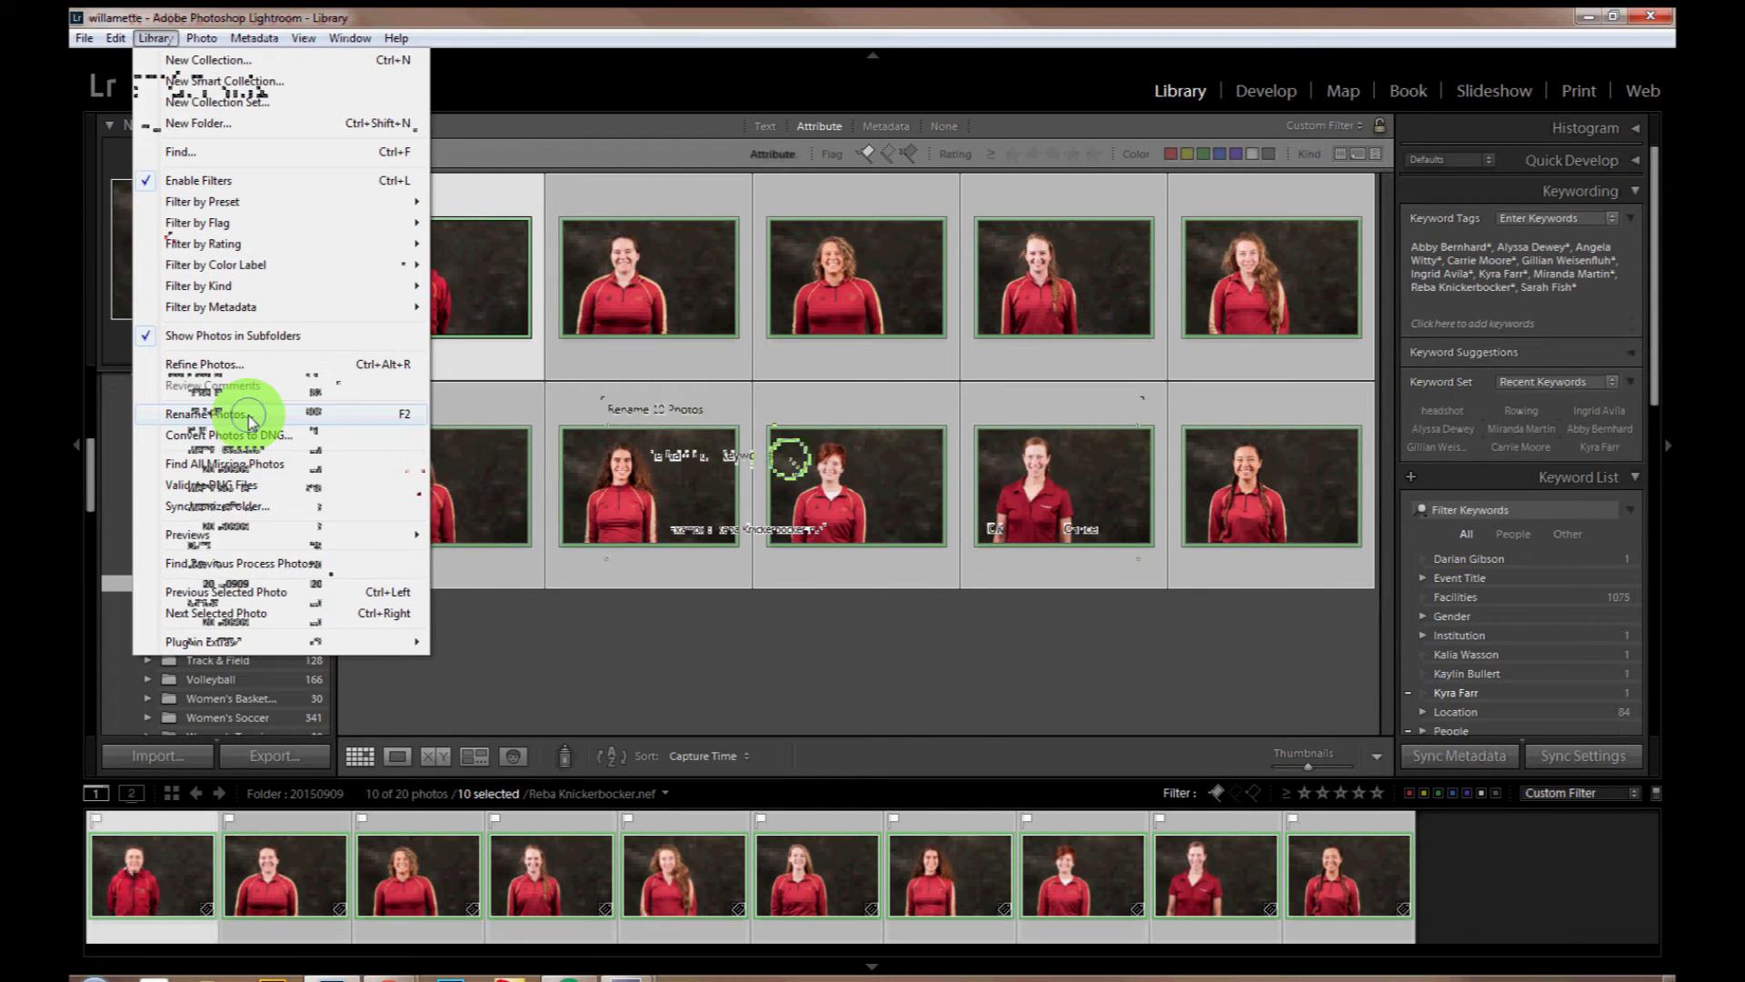
click(250, 420)
click(784, 454)
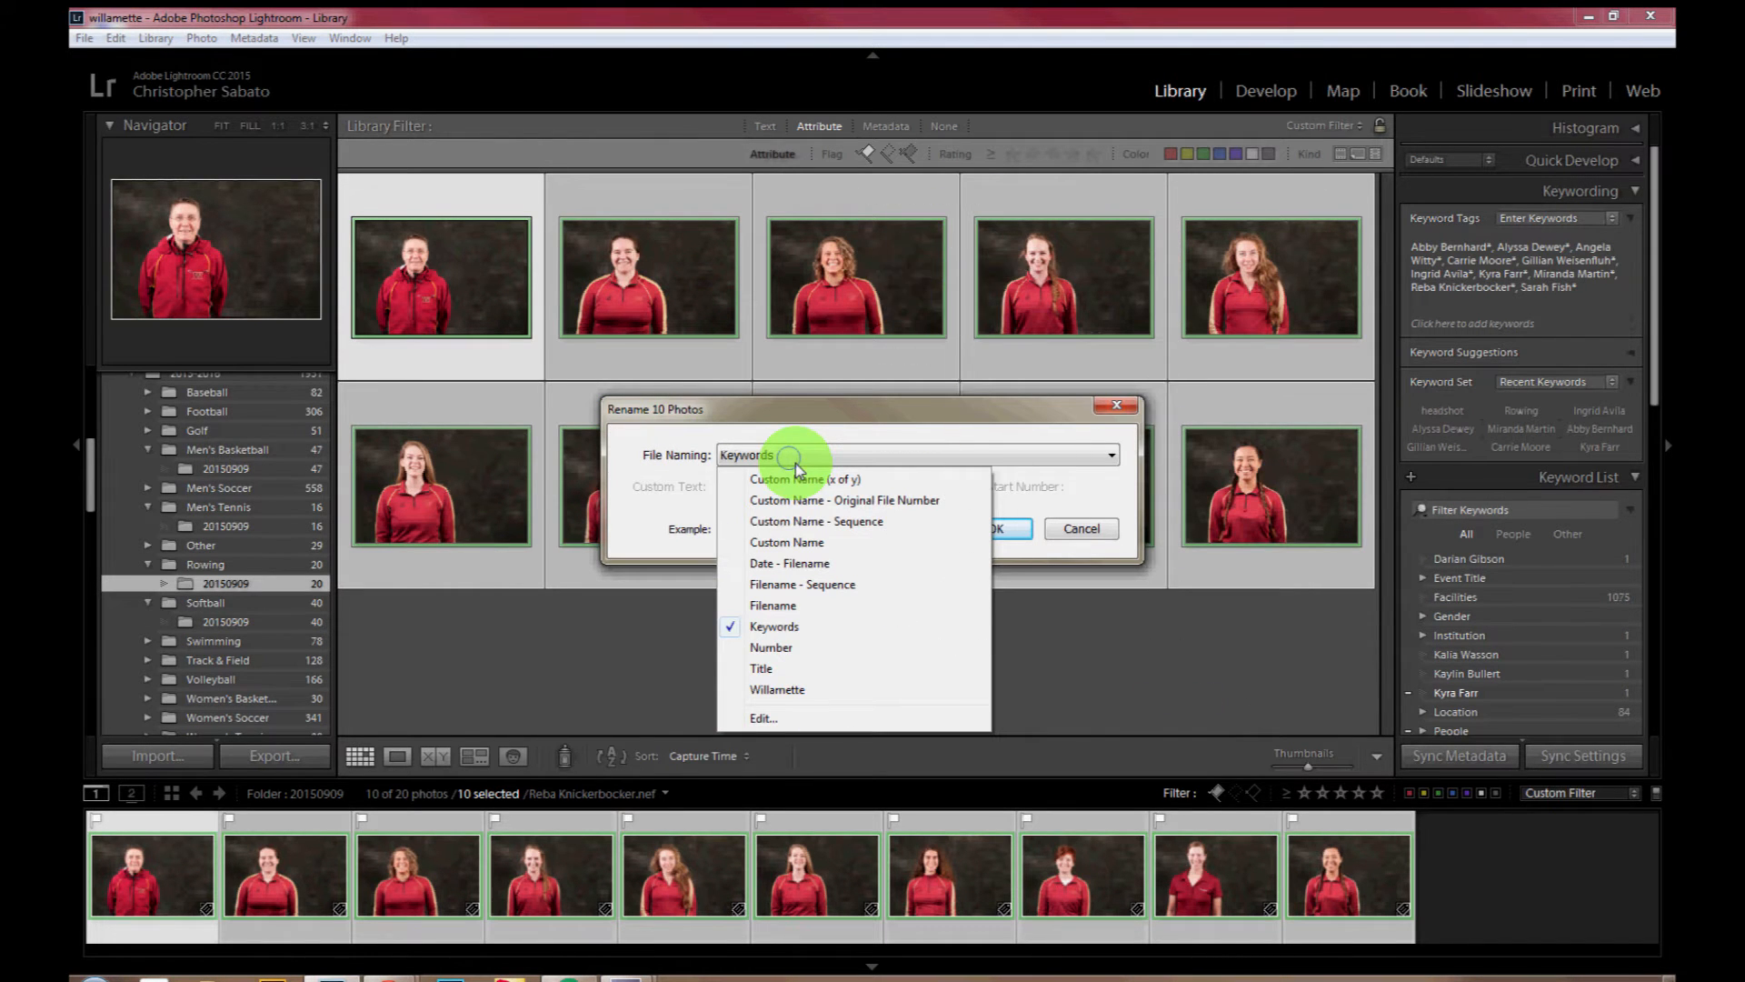
click(763, 718)
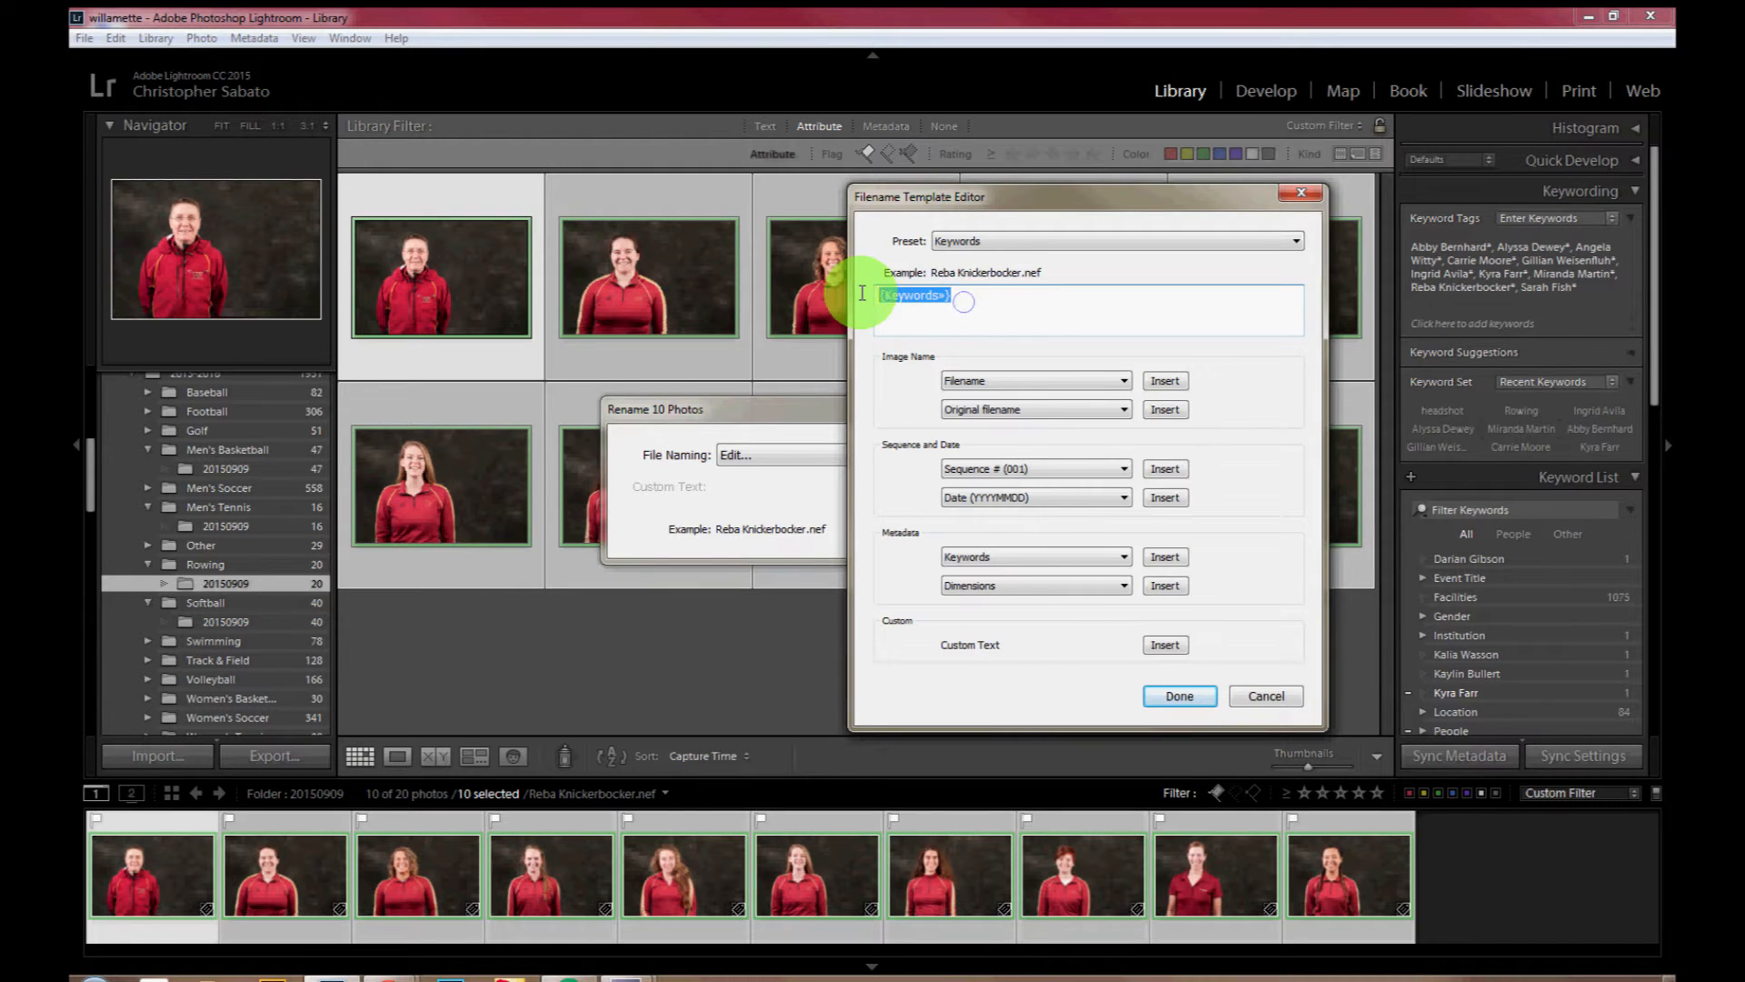
click(1266, 700)
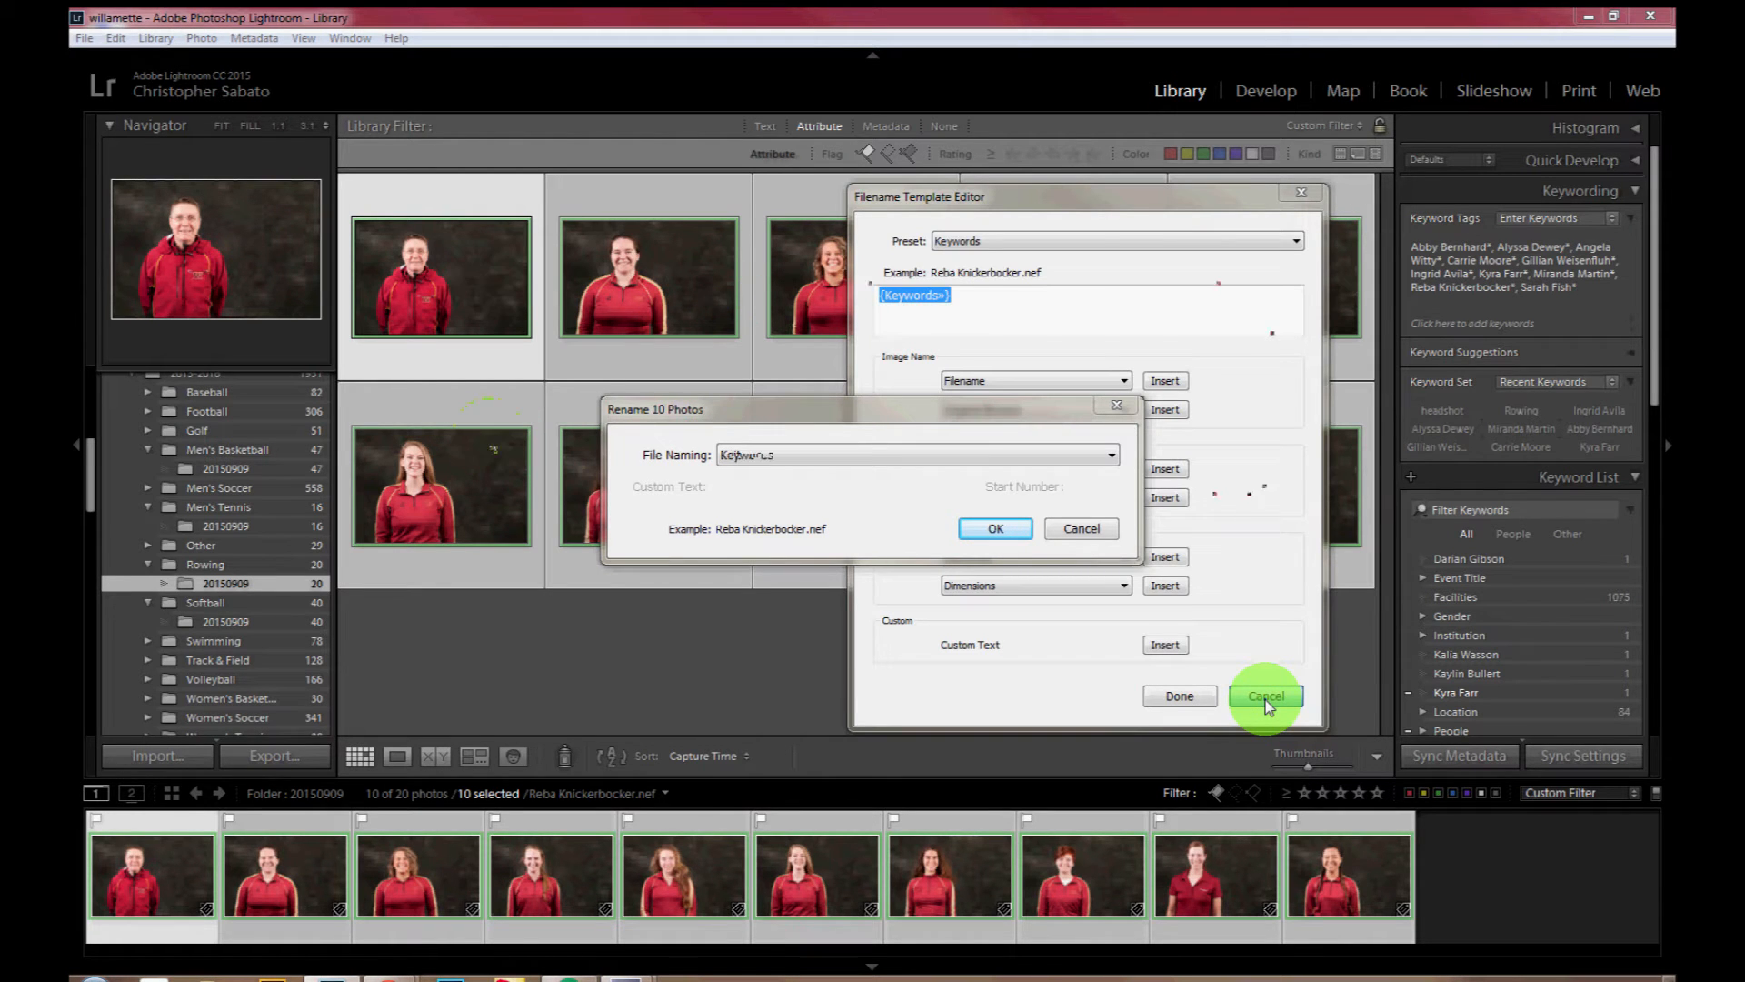
click(1266, 698)
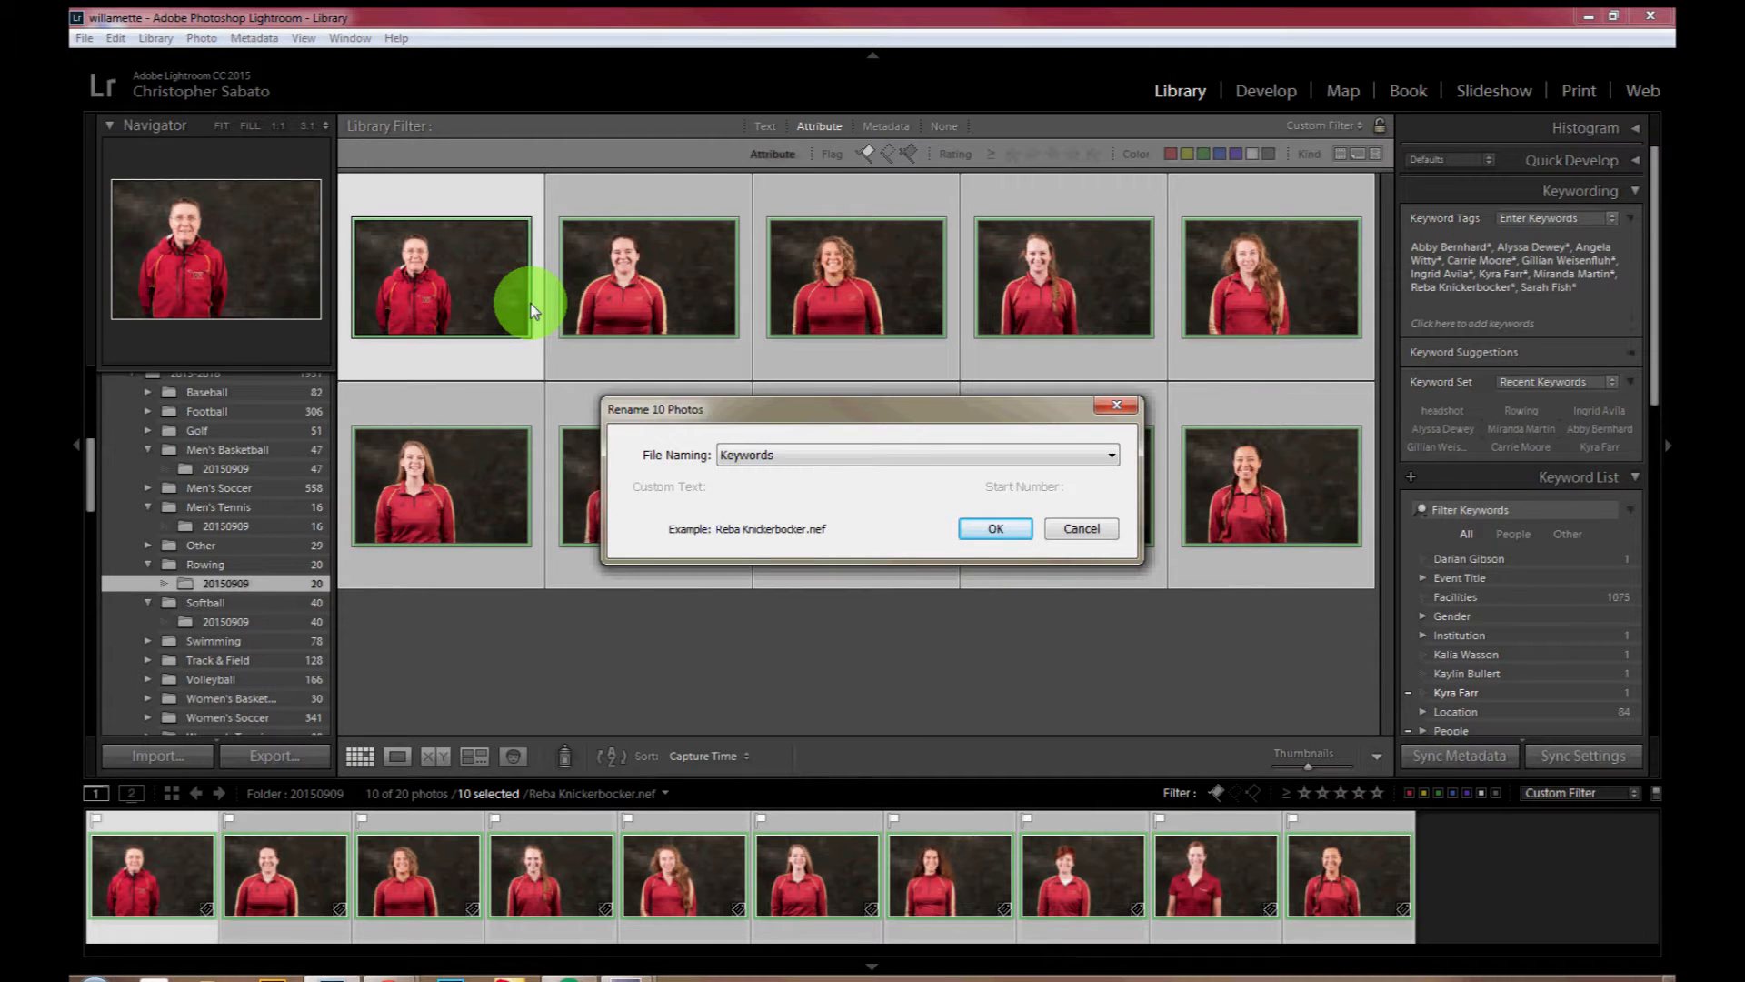
key(Return)
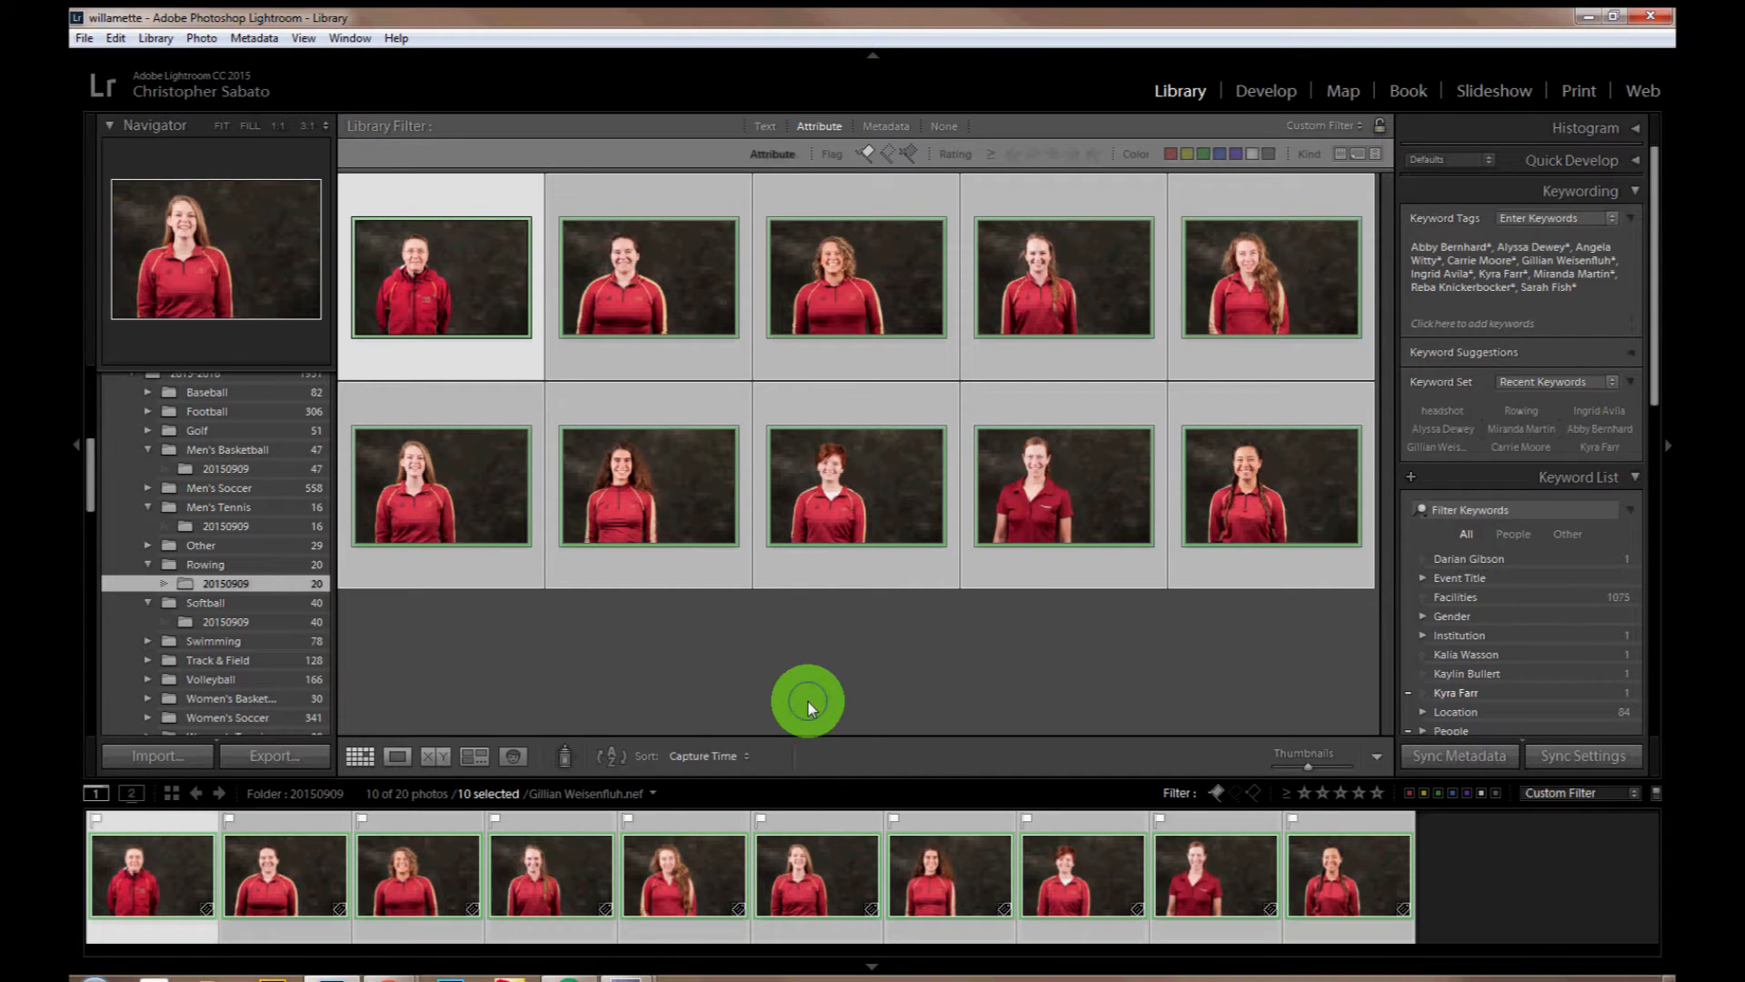
click(809, 707)
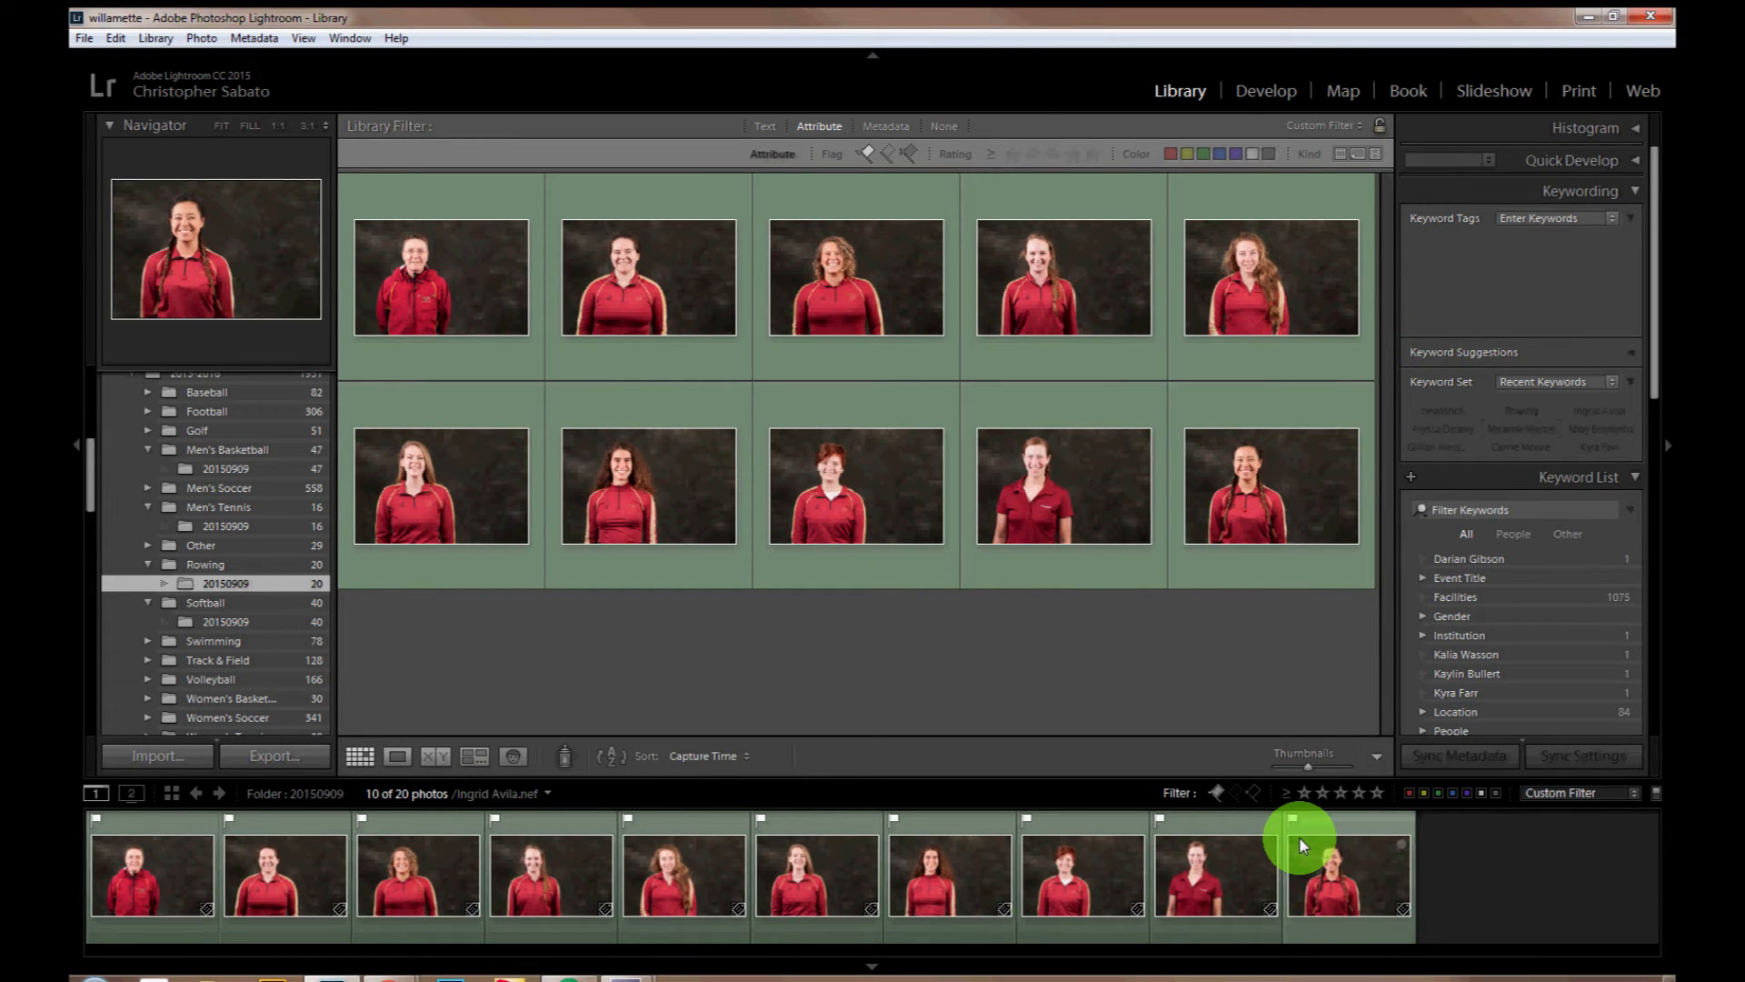
Step: Add the keywords headshot and Rowing to all ten rowing headshots, and clear the selection
key(ctrl+a)
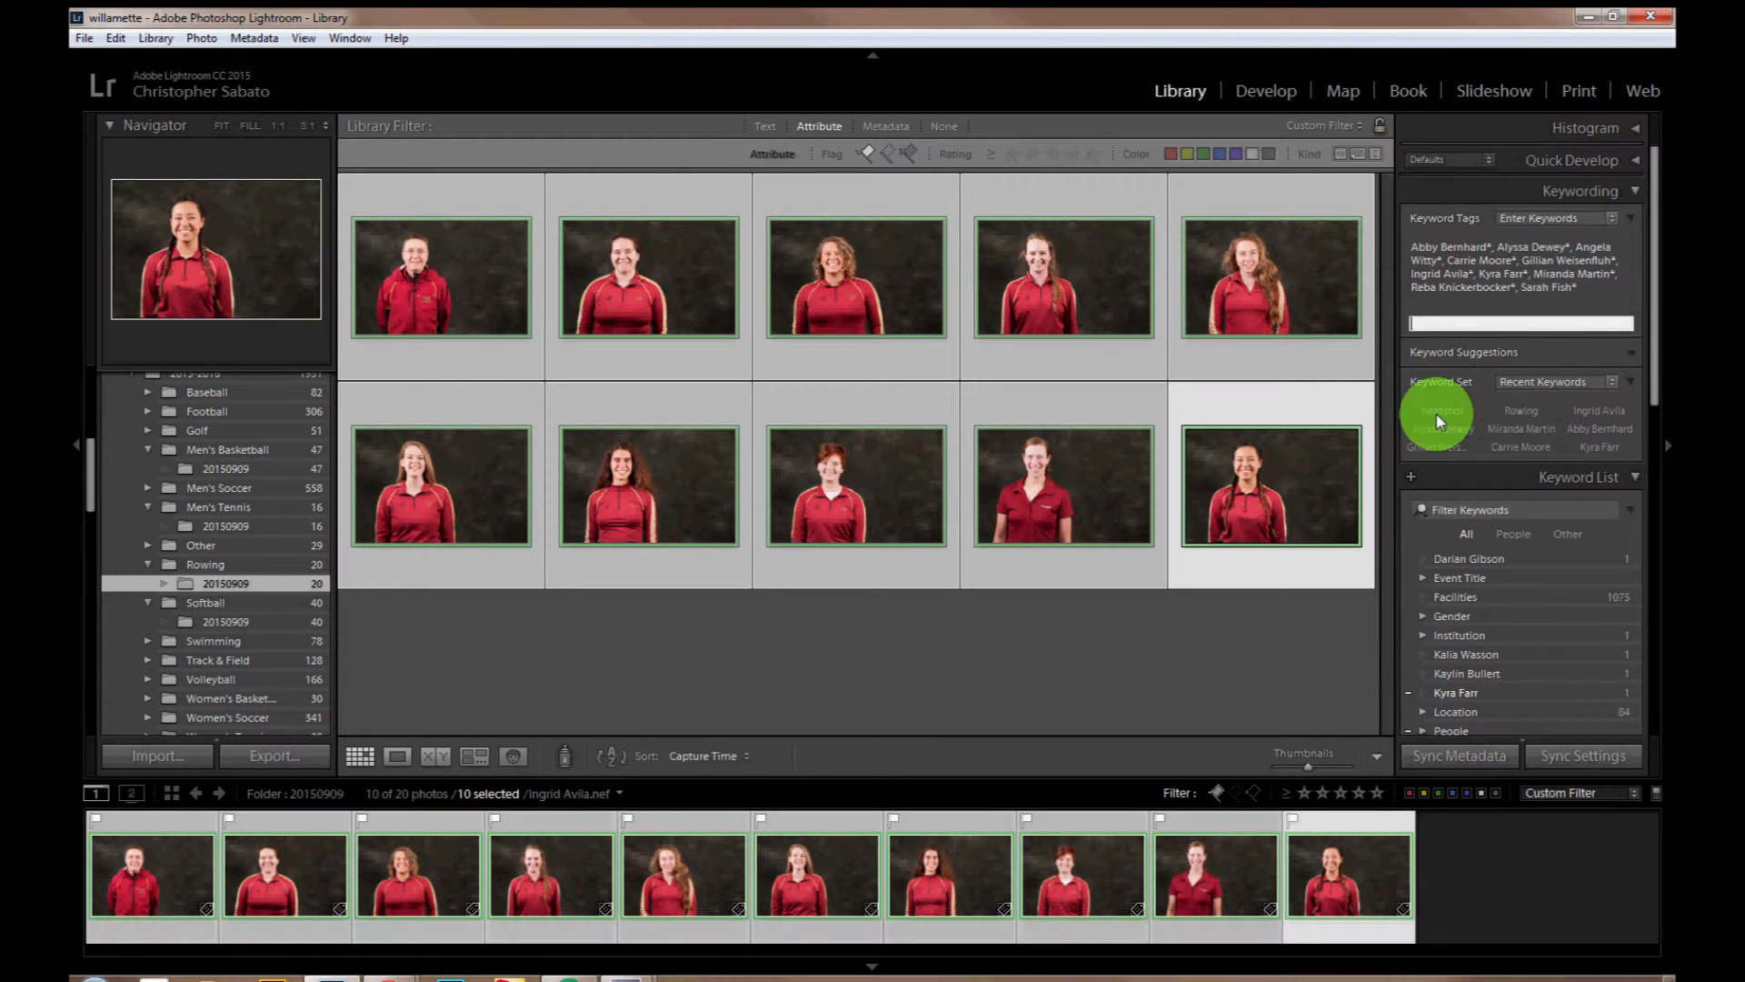
click(1439, 415)
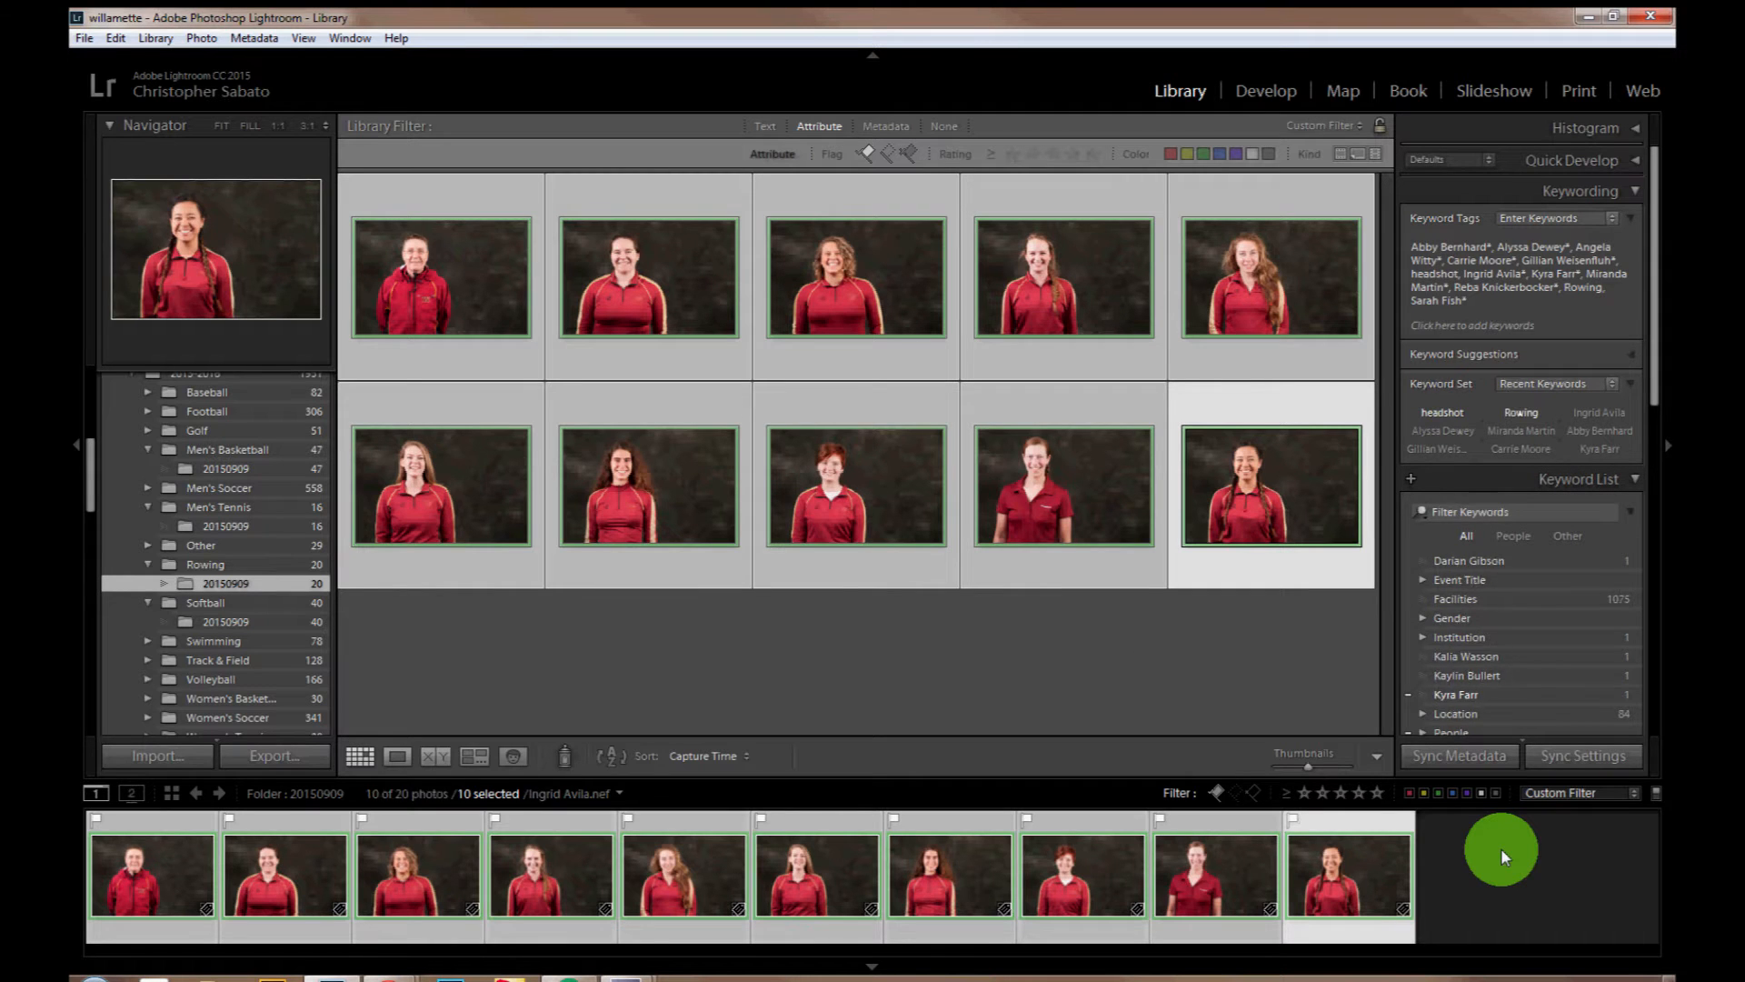
click(1502, 848)
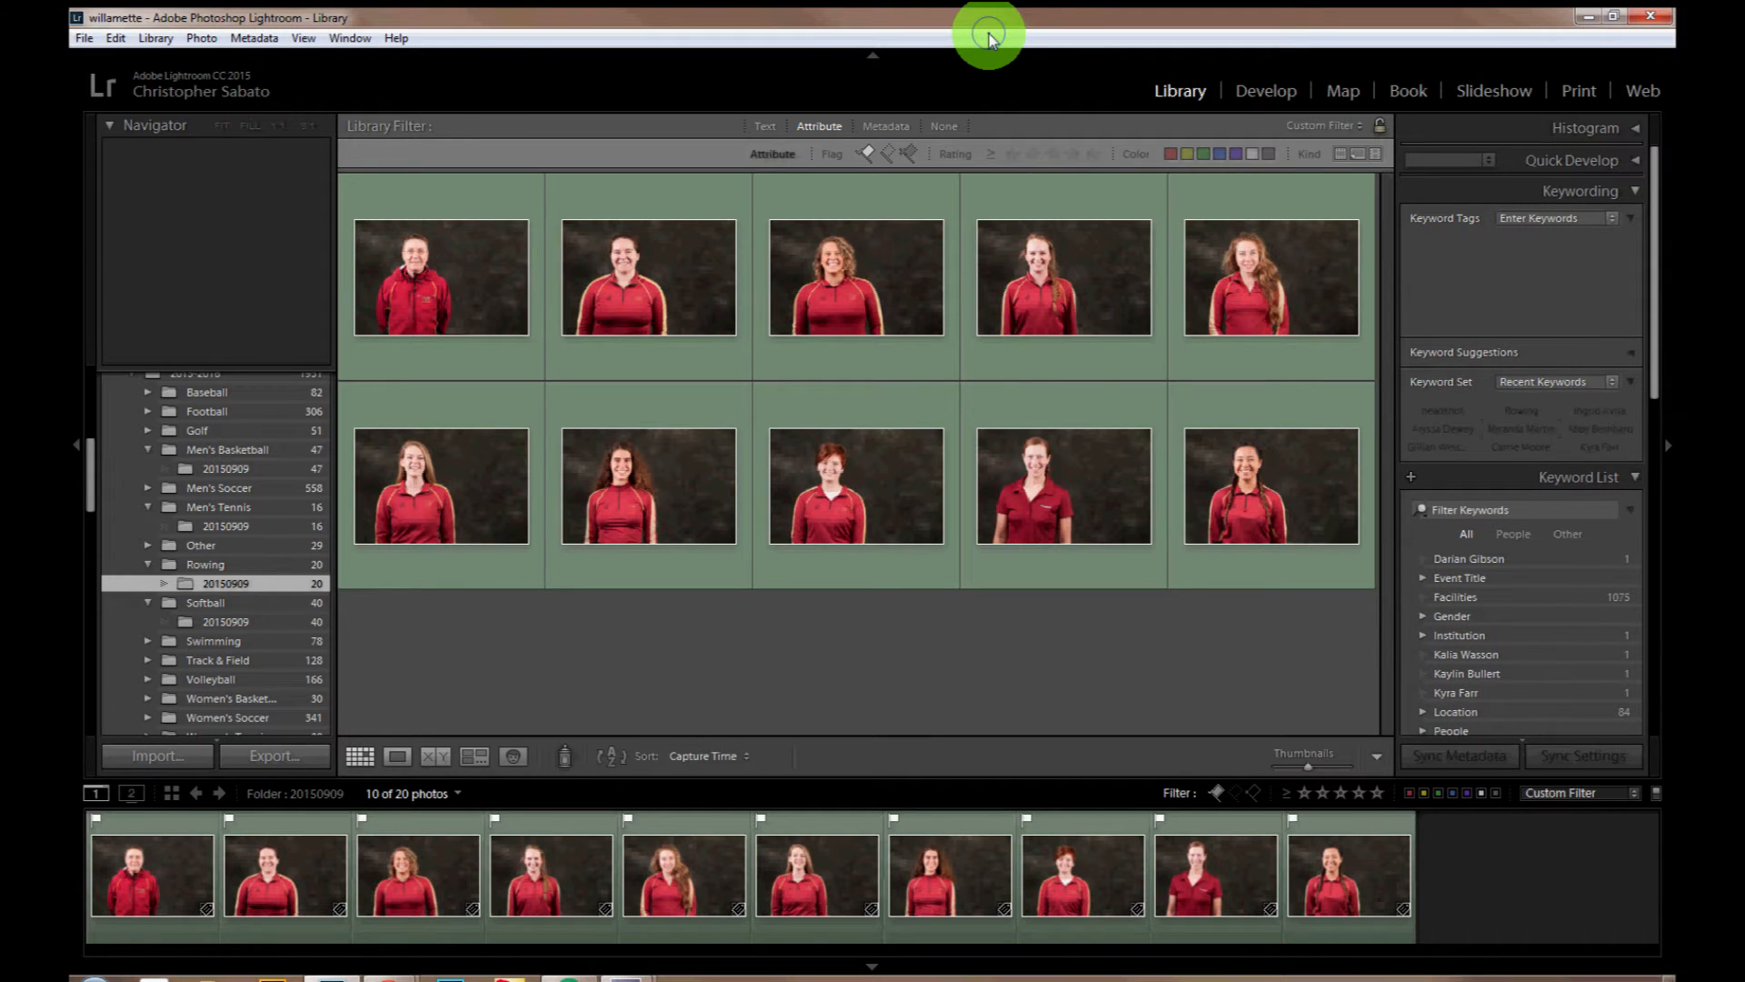
Step: Crop the first rowing headshot to a 1 x 1 head-and-shoulders frame, and set its Highlights to -26
click(443, 314)
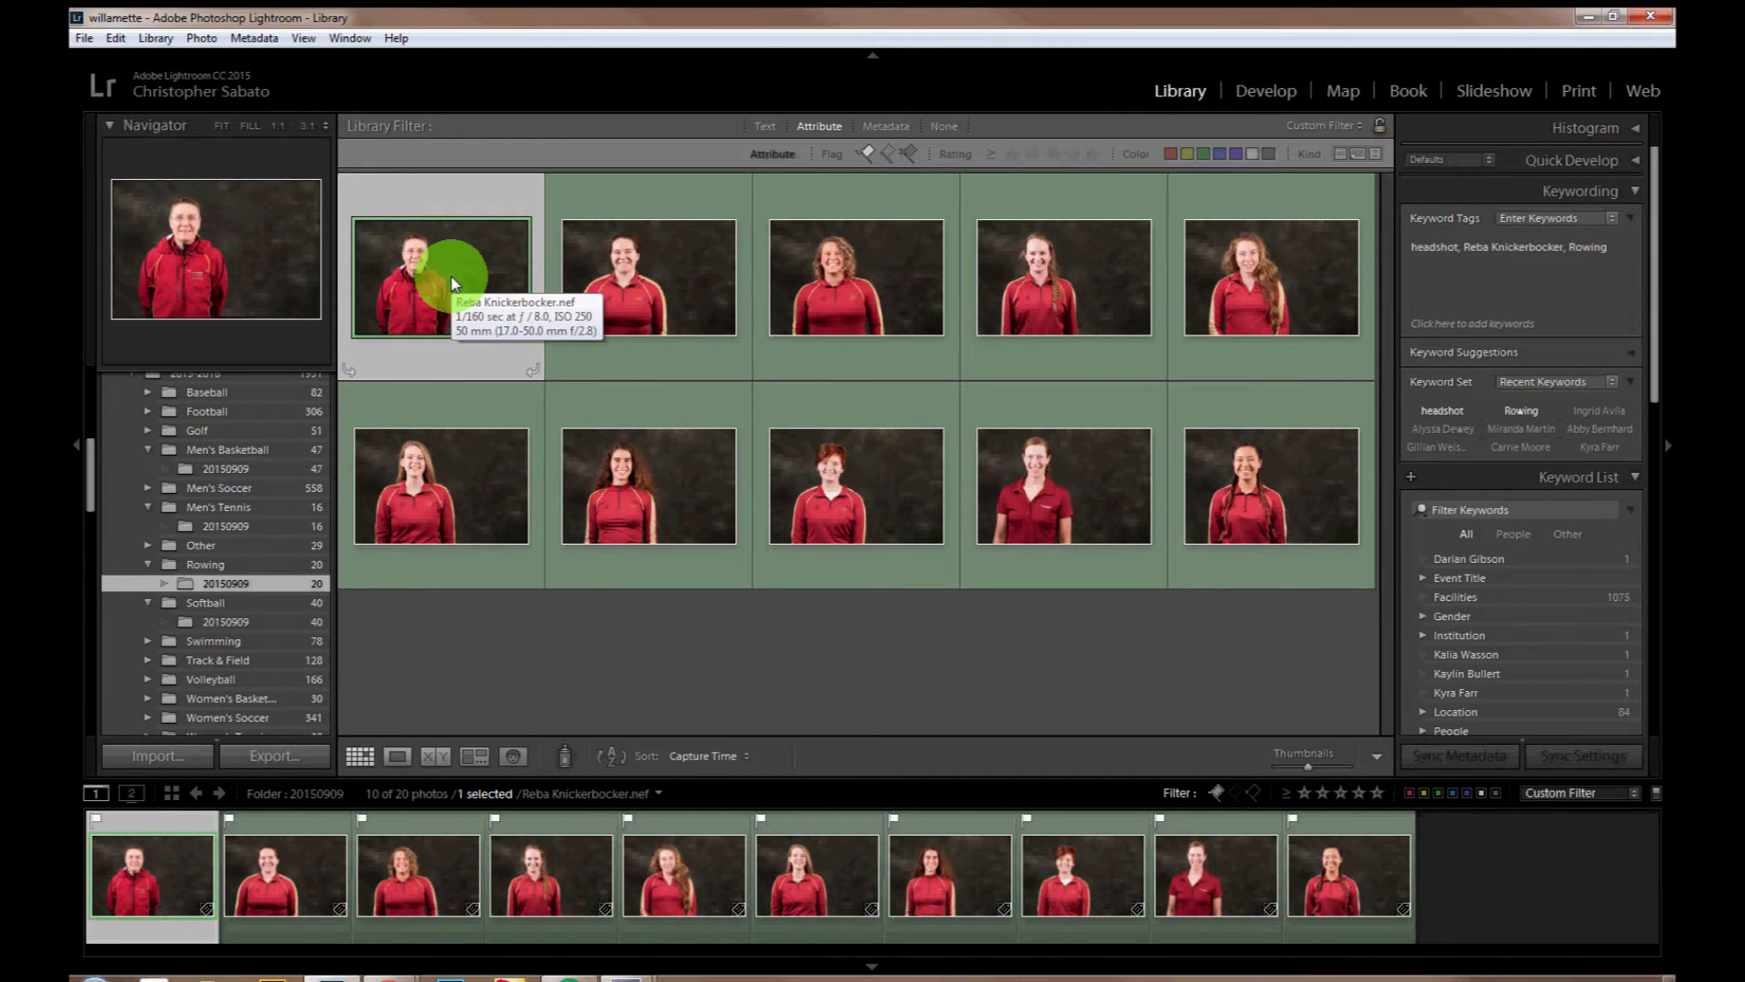
key(d)
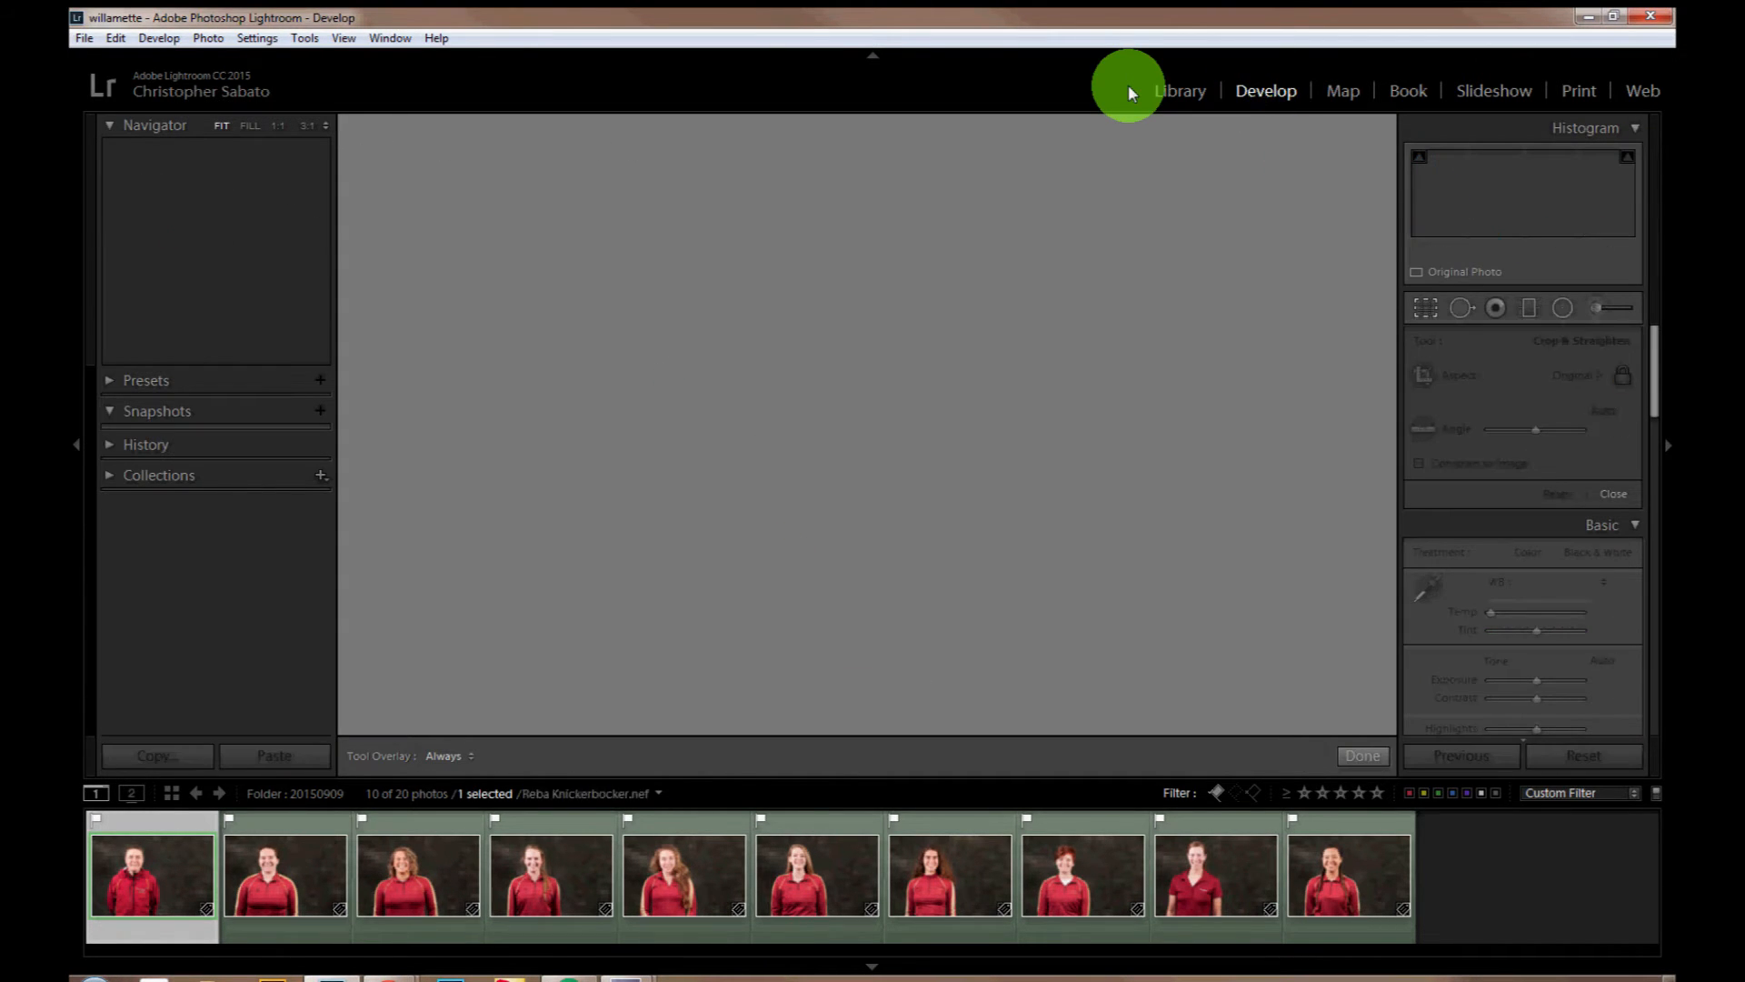
click(1584, 374)
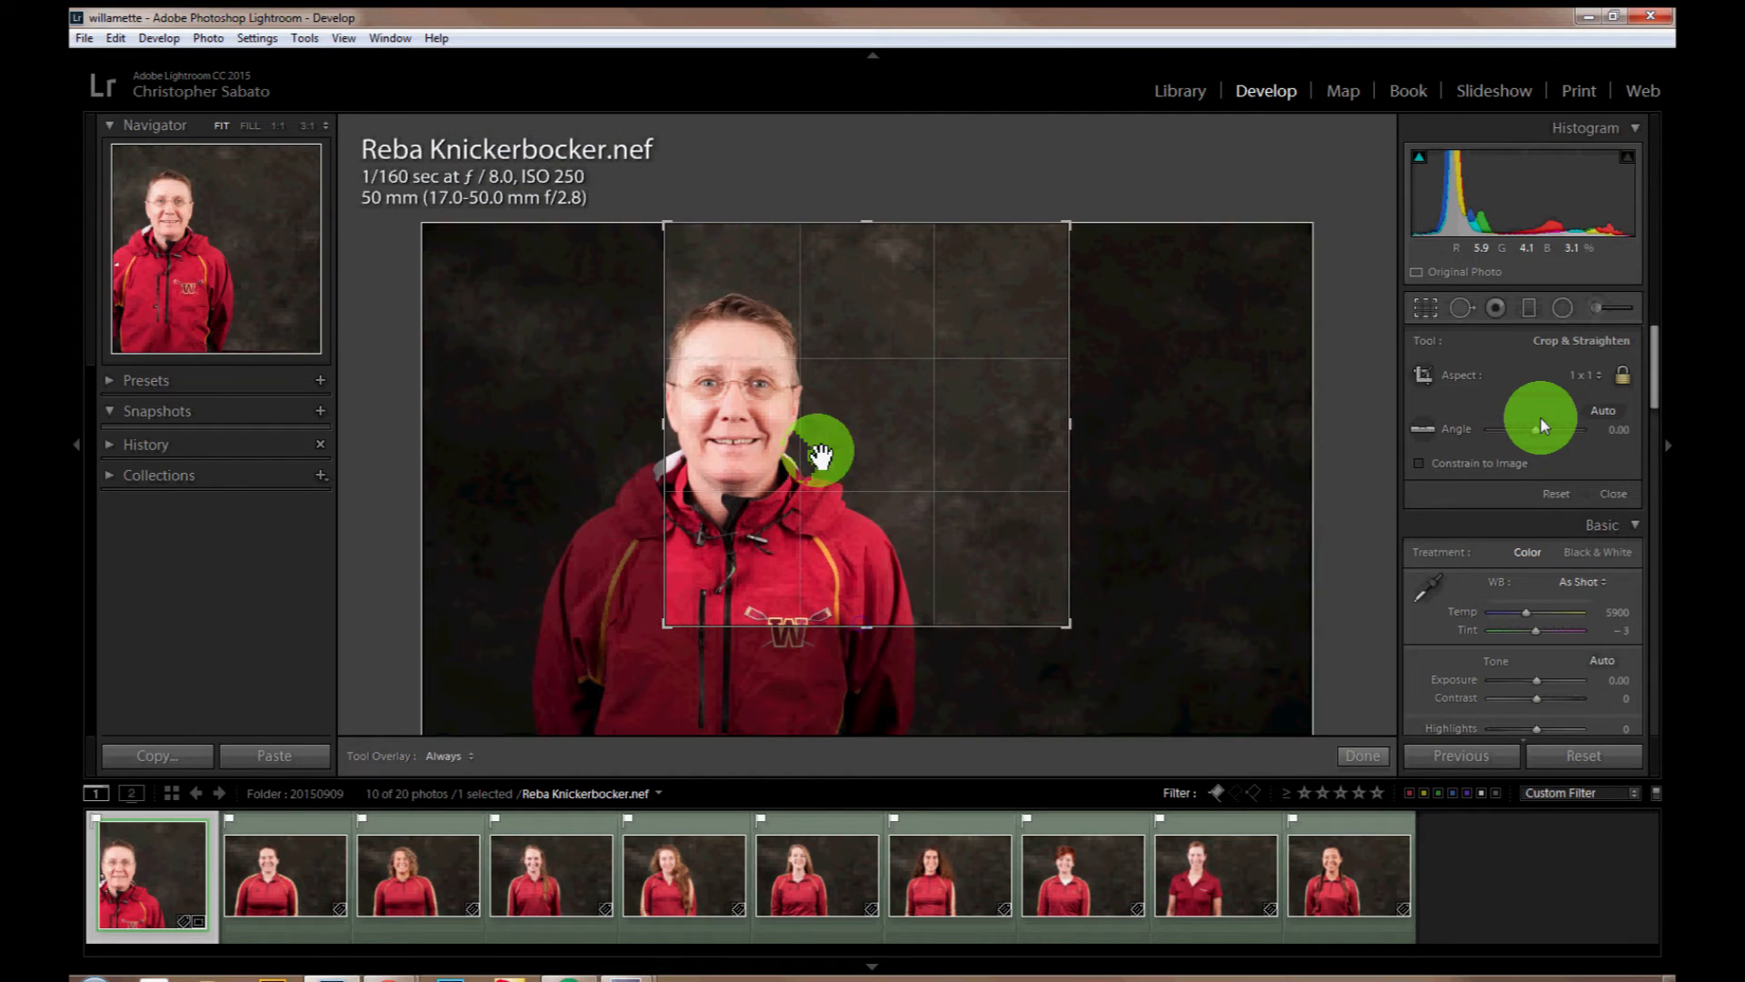
drag(825, 453, 929, 421)
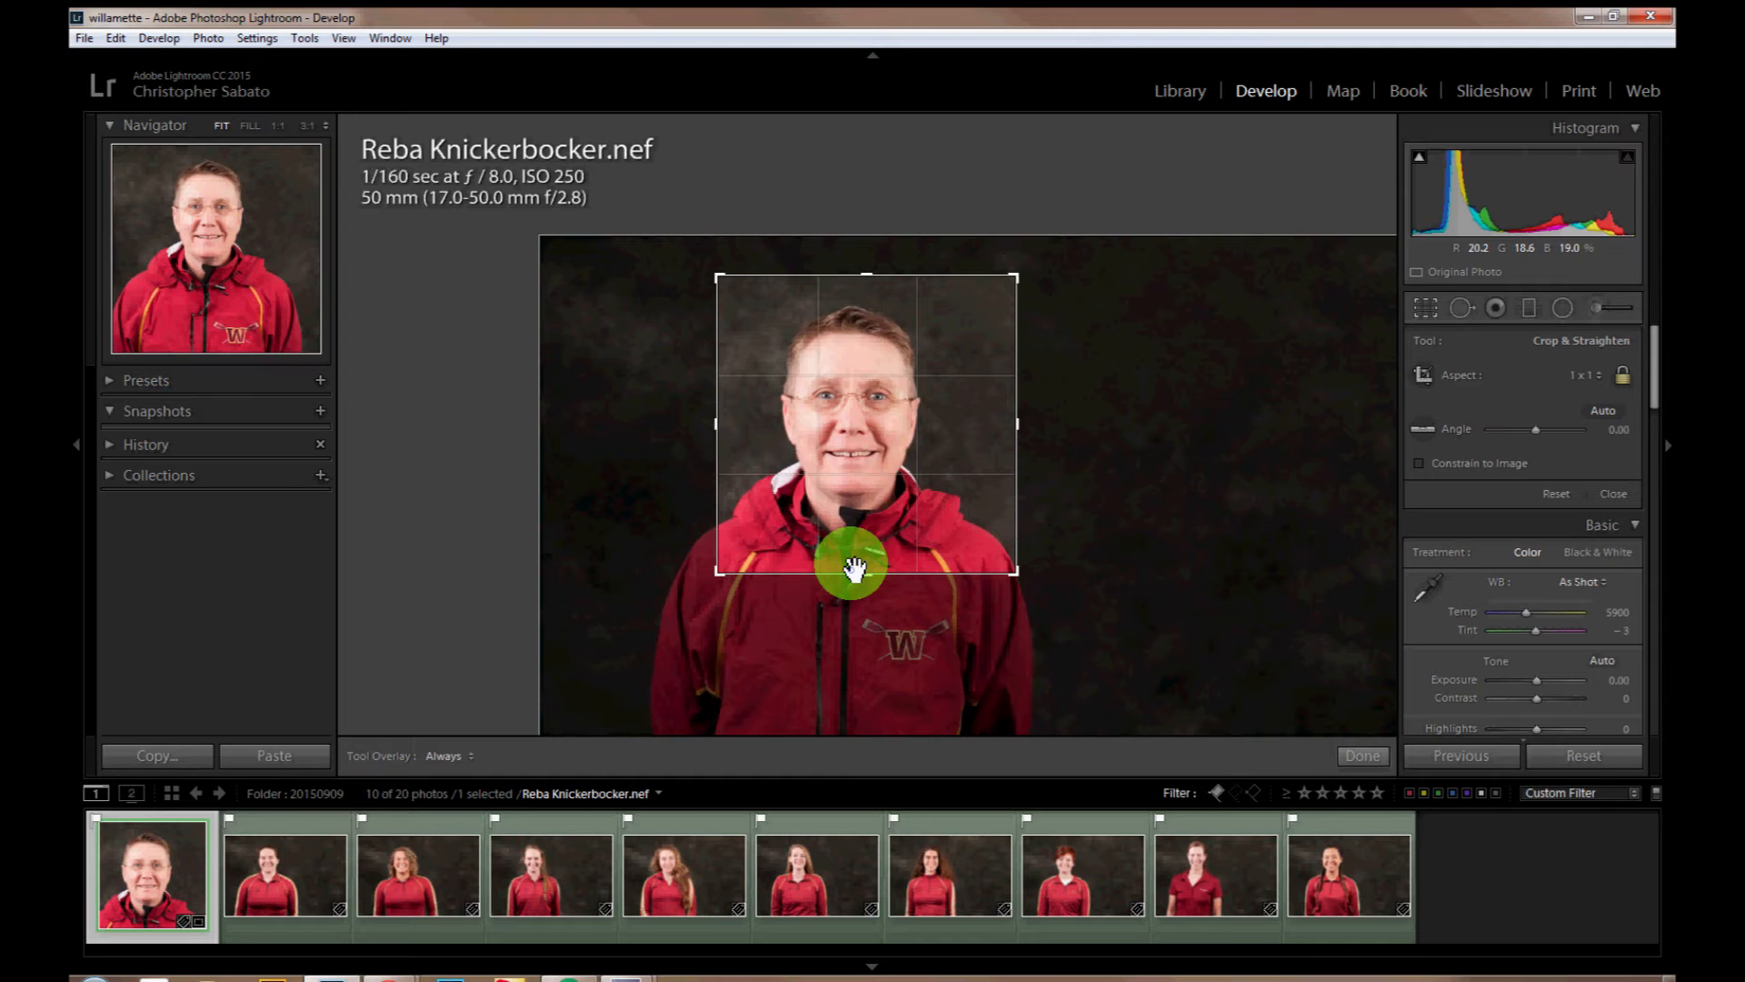
click(910, 579)
drag(855, 568, 863, 500)
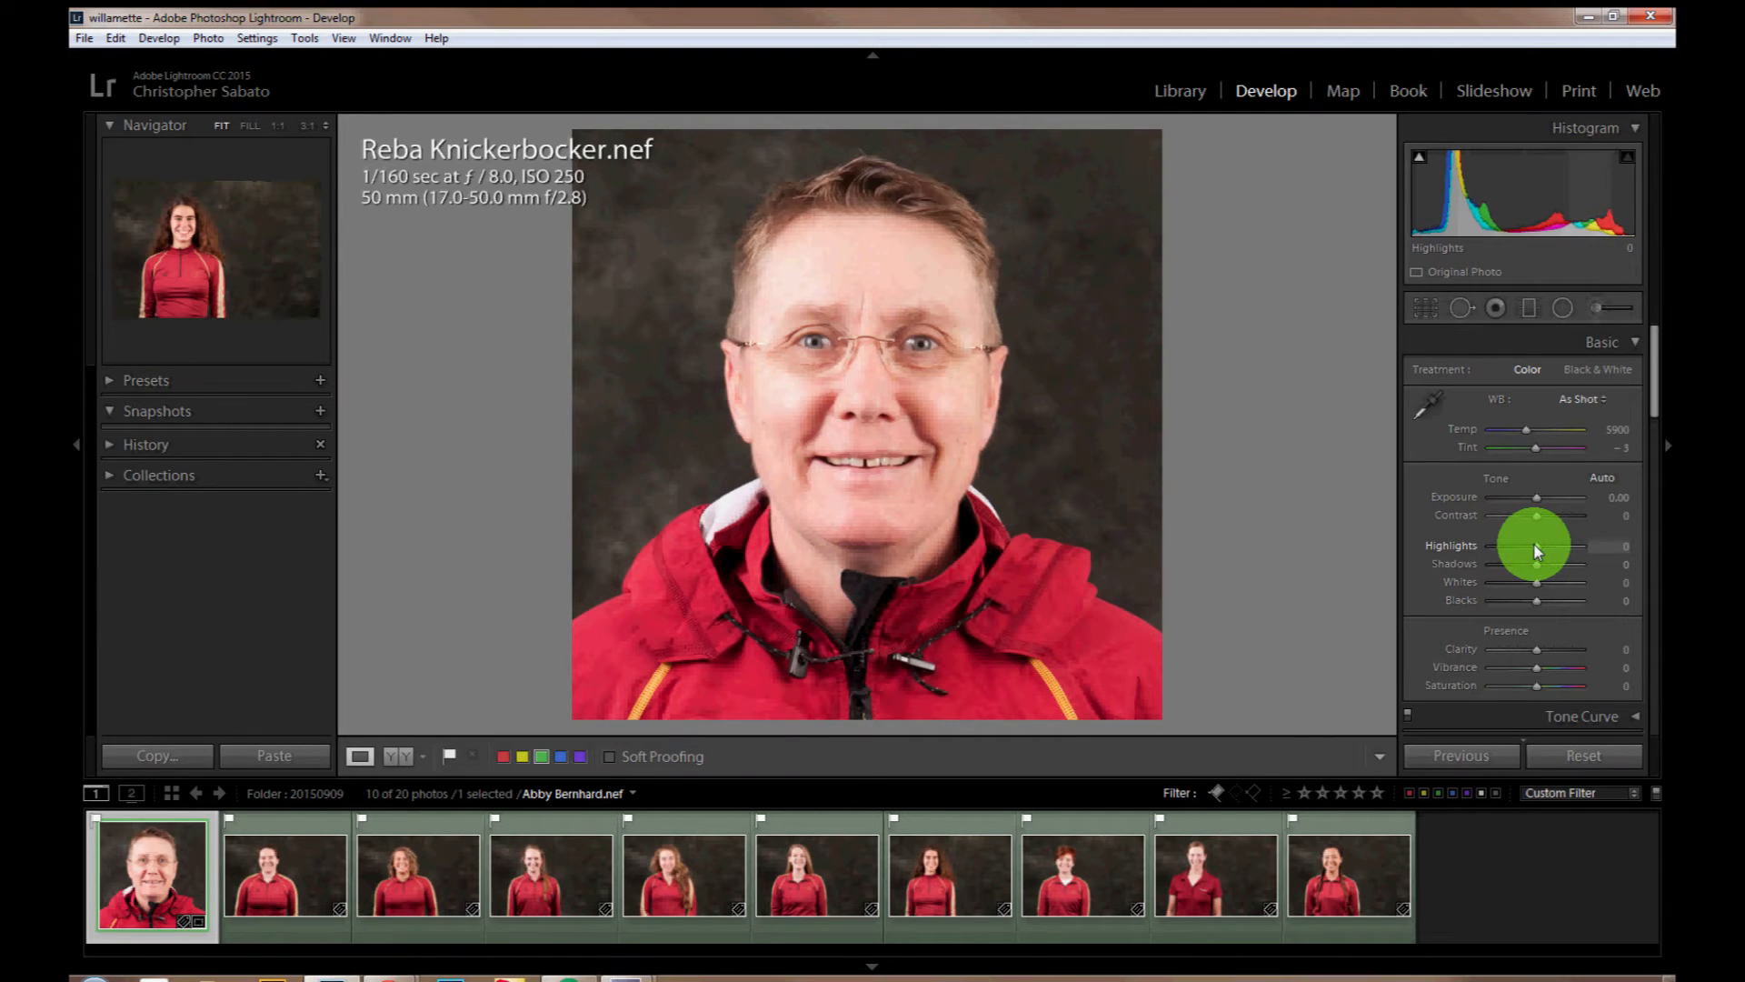
drag(1535, 545, 1524, 548)
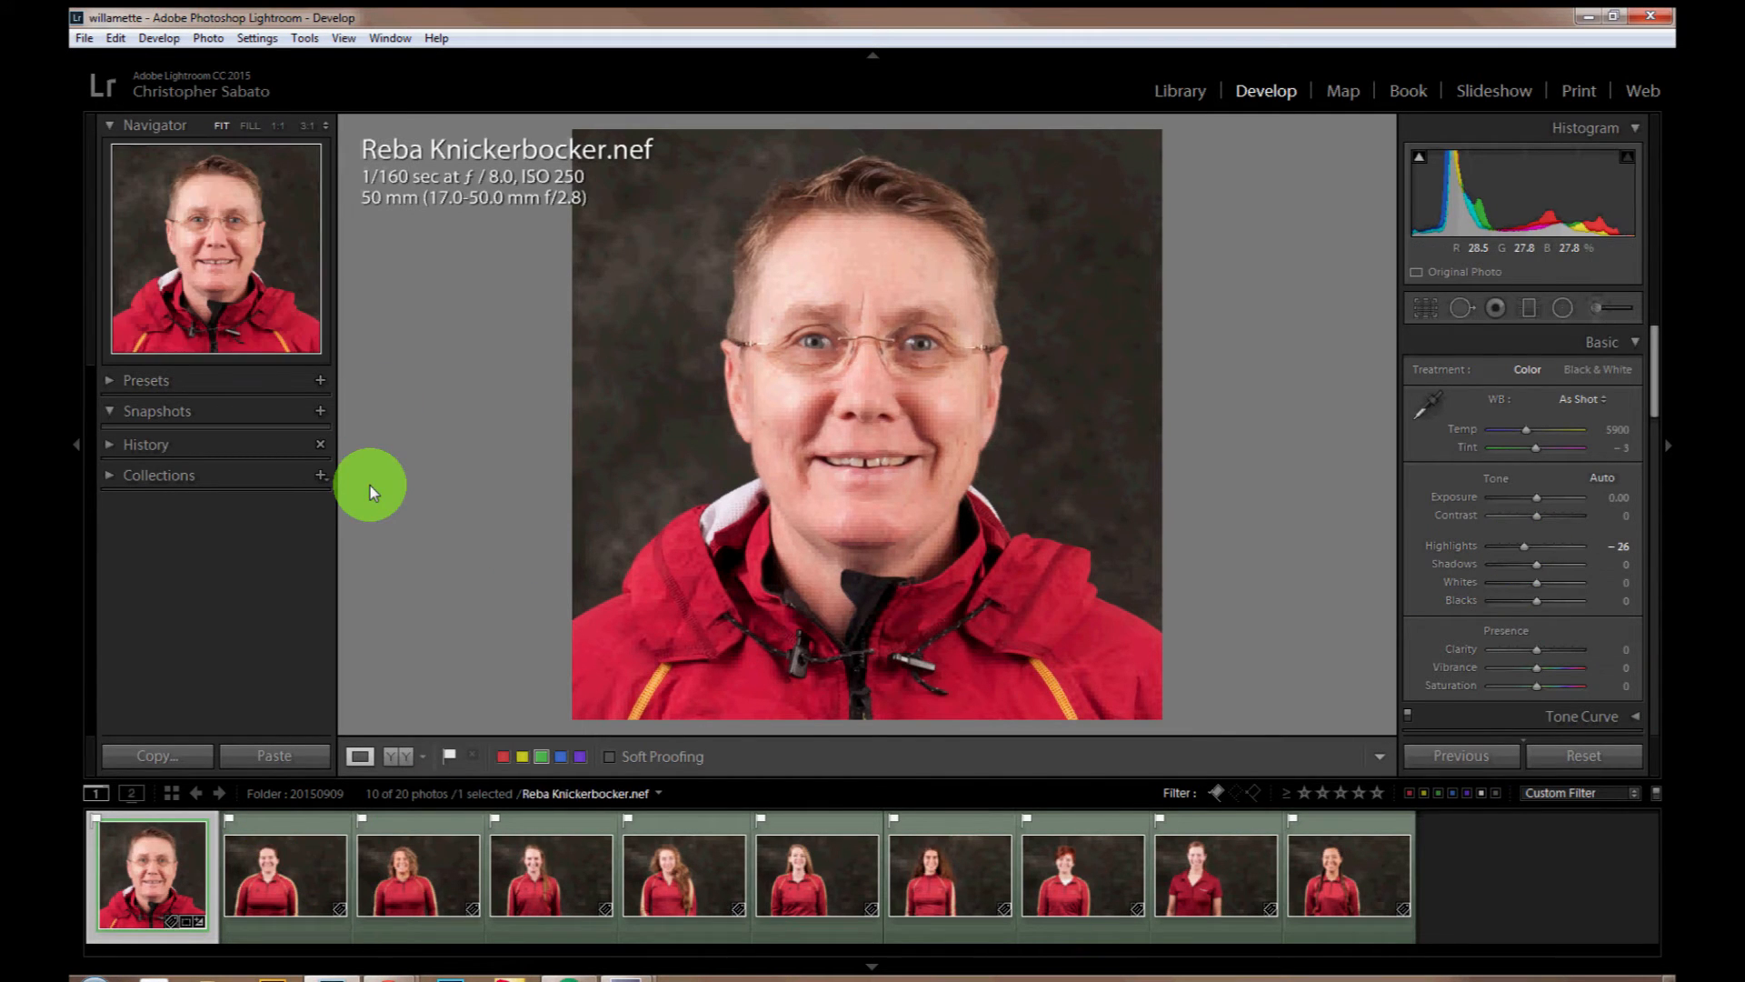
Step: Copy the first headshot's basic tone, process version and crop settings, and paste them onto the other nine rowing headshots
click(172, 755)
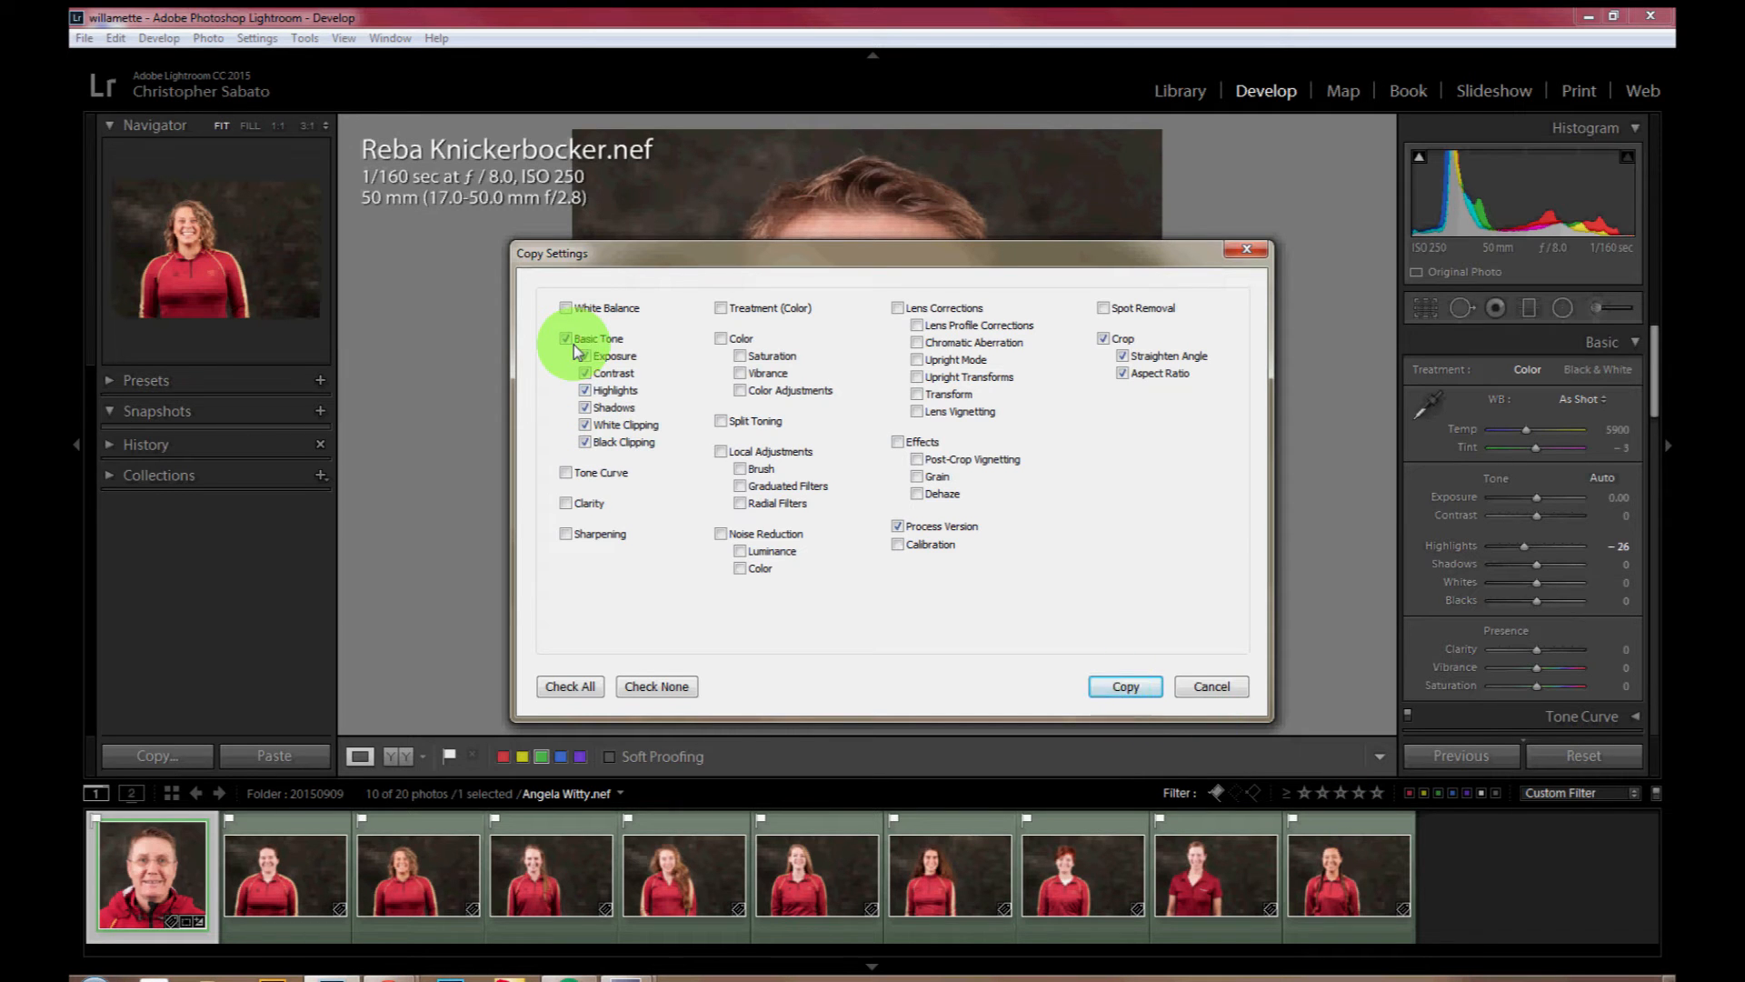
key(Return)
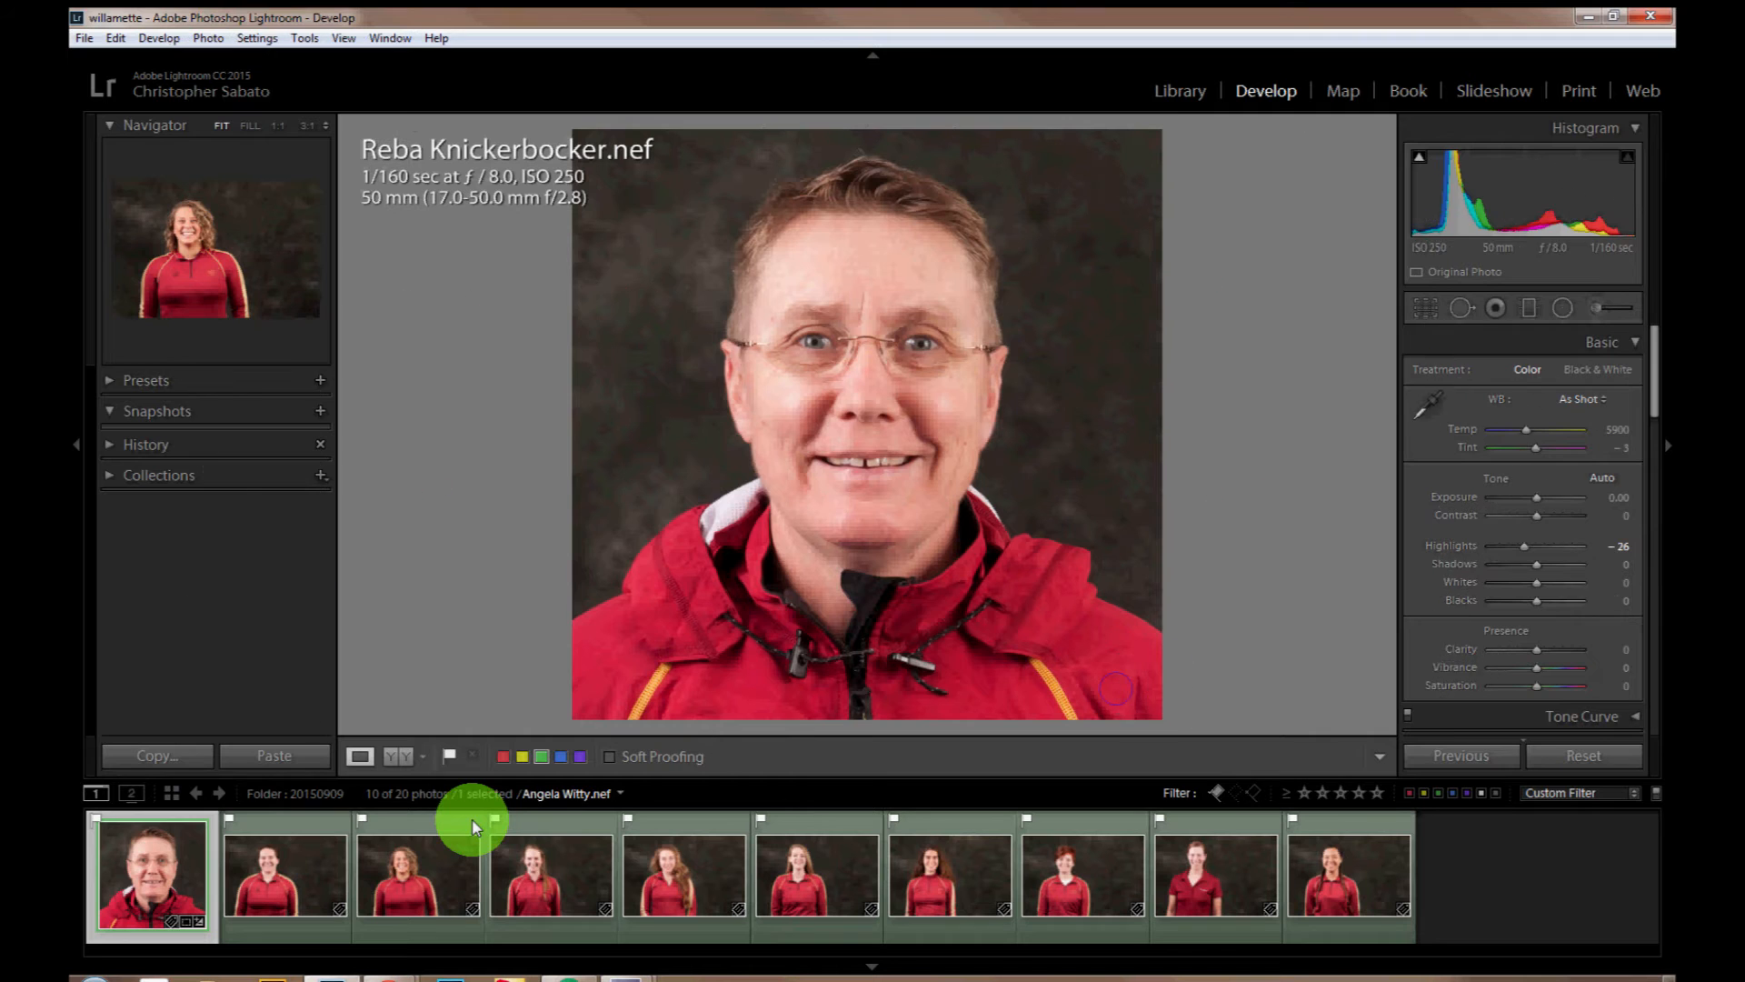
key(g)
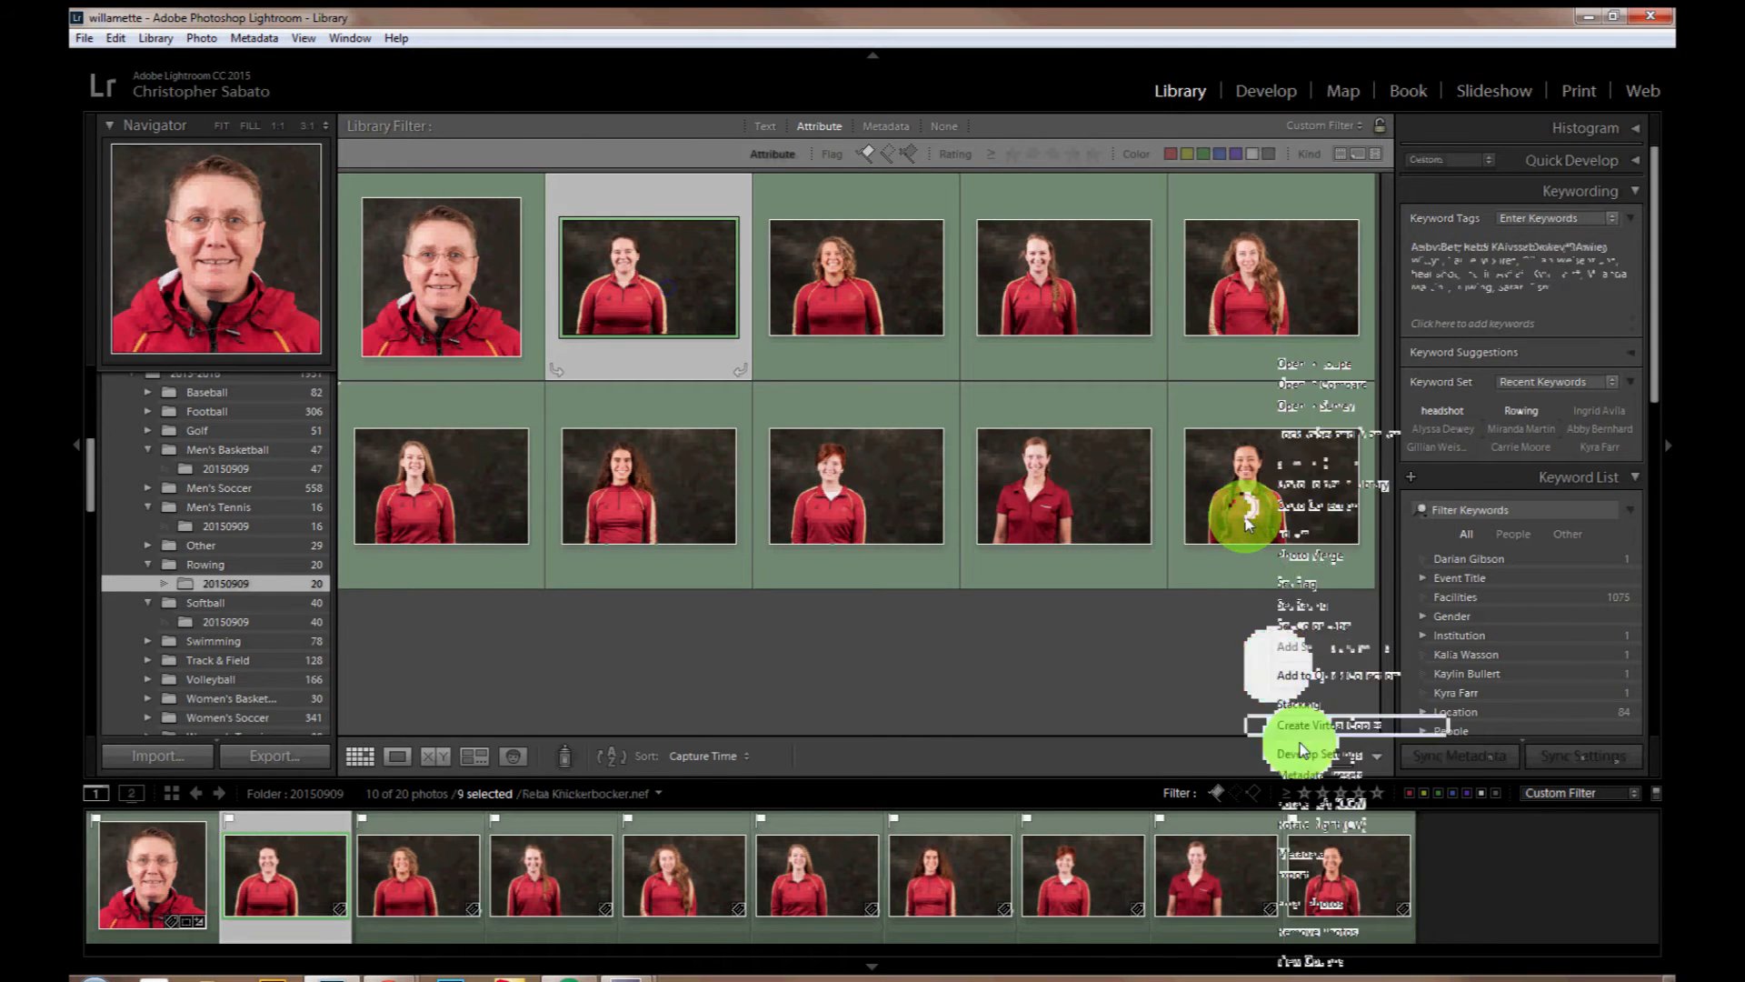
shift+click(1247, 523)
right_click(1247, 524)
mouse_move(1306, 757)
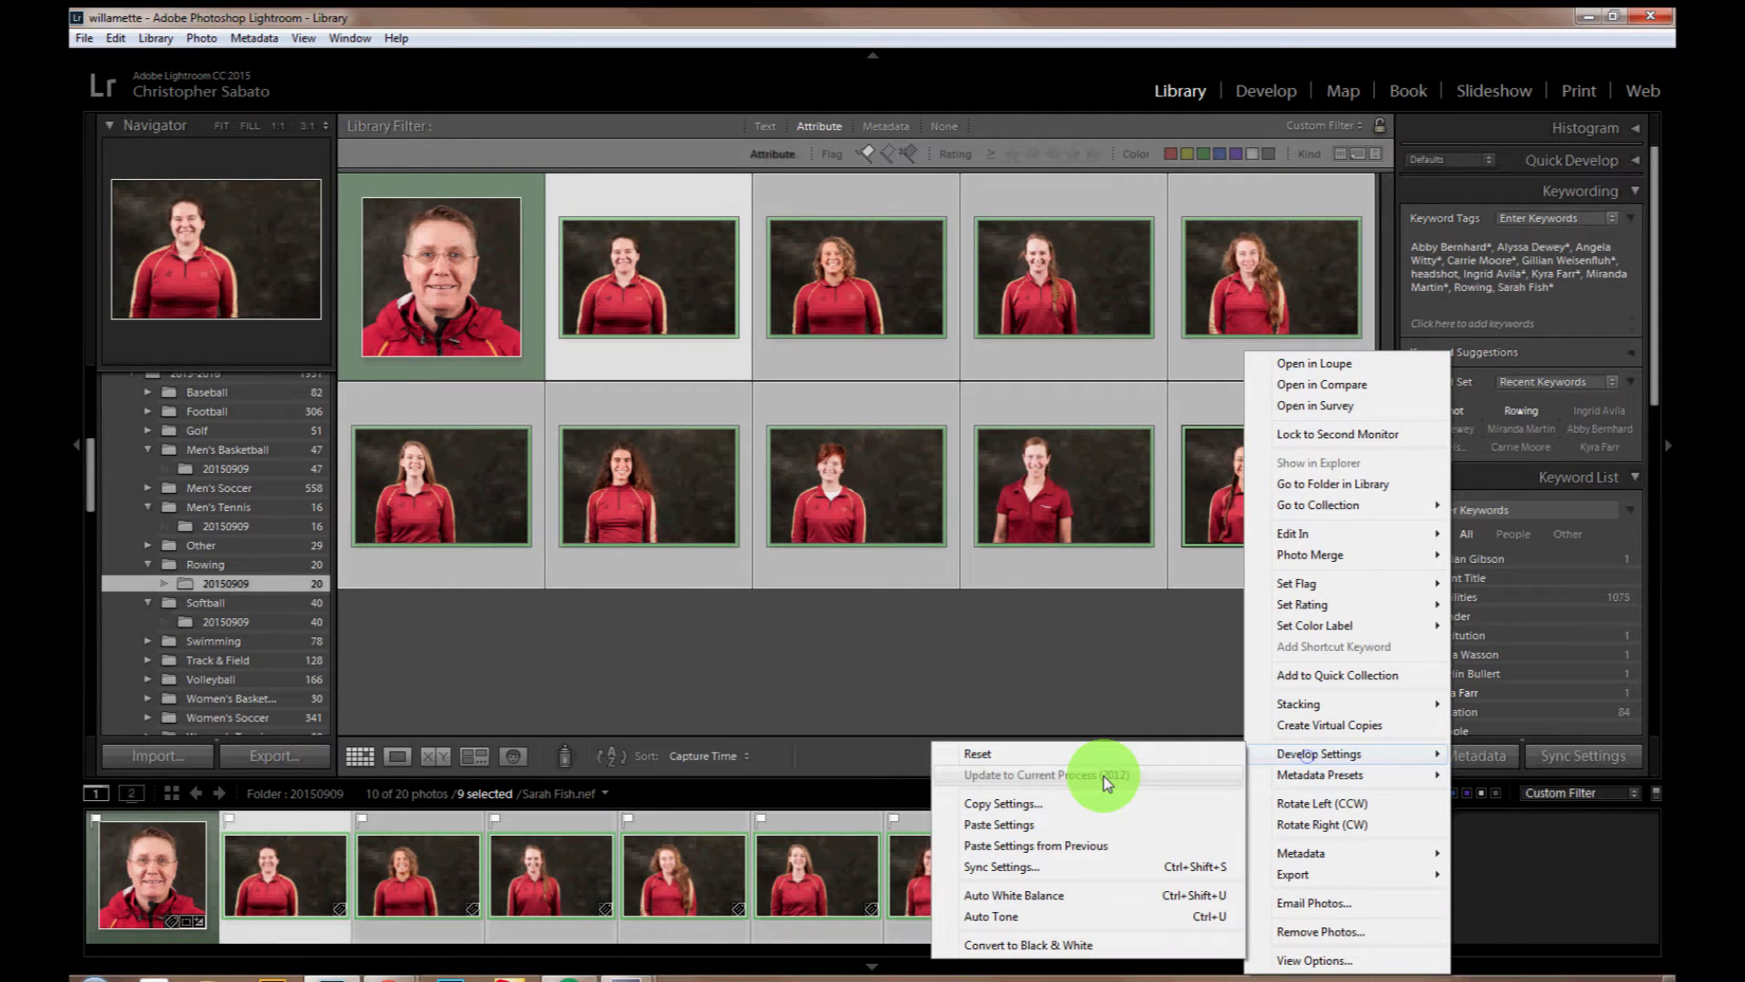
click(1030, 824)
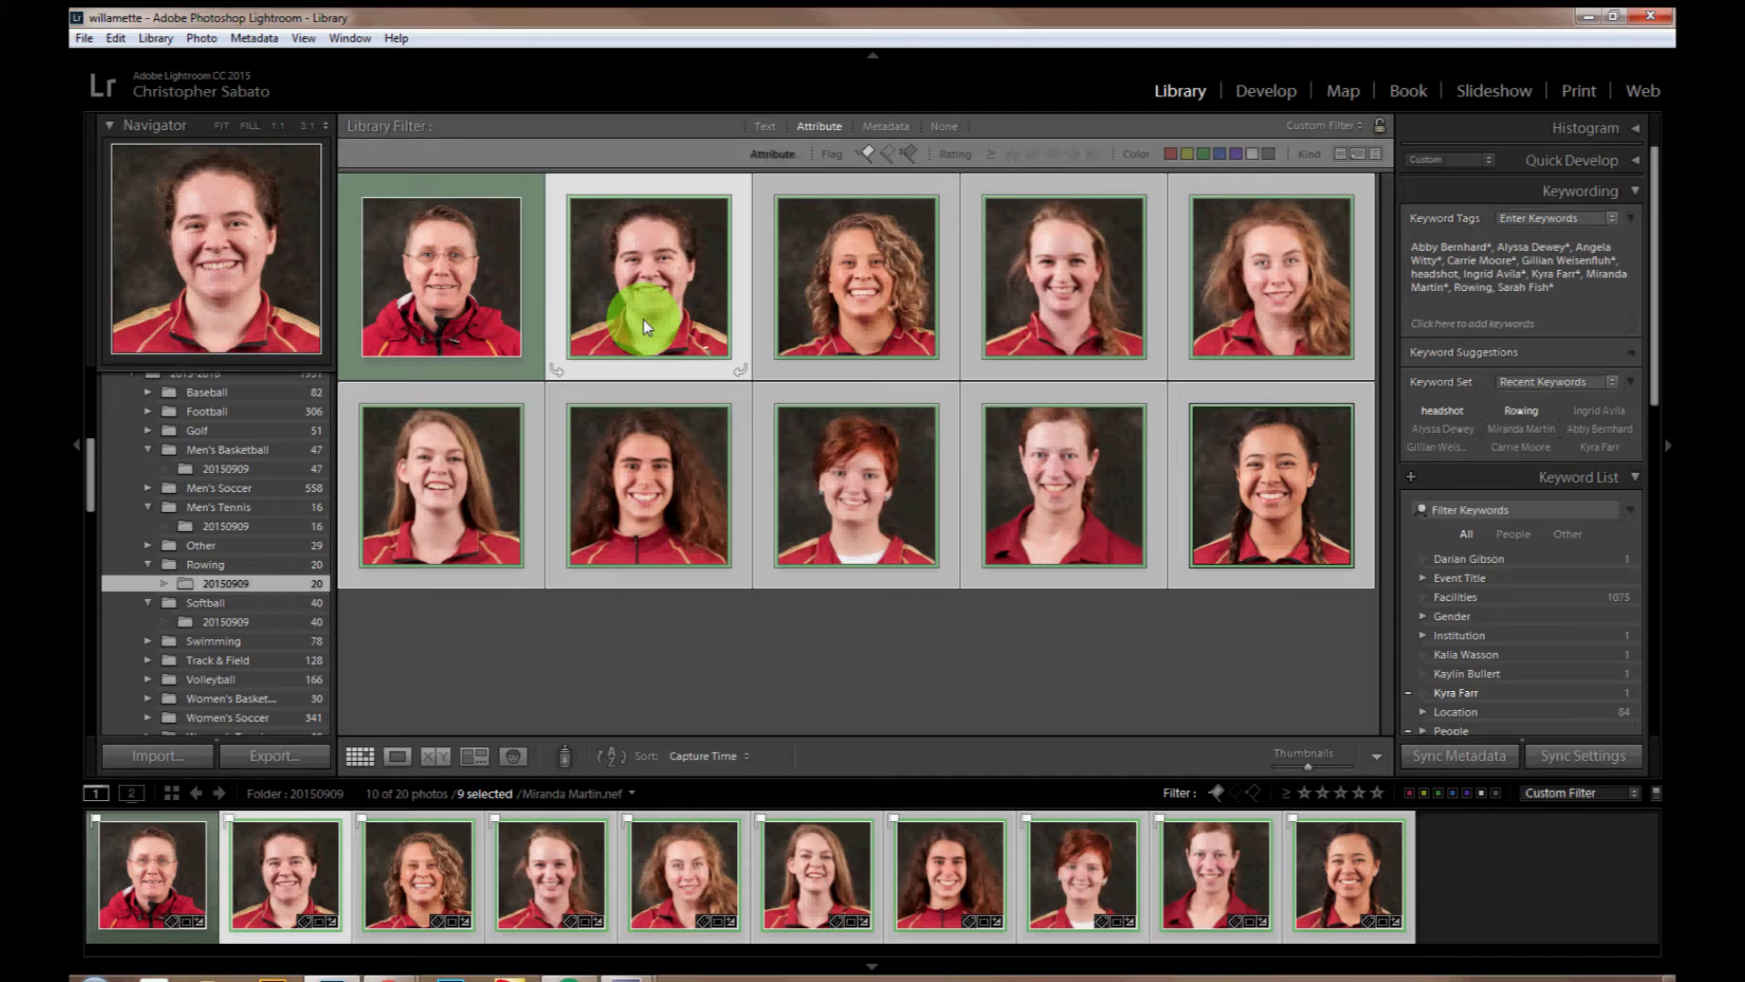
Step: Recenter the second headshot's square crop on the face and enlarge the crop slightly
click(689, 338)
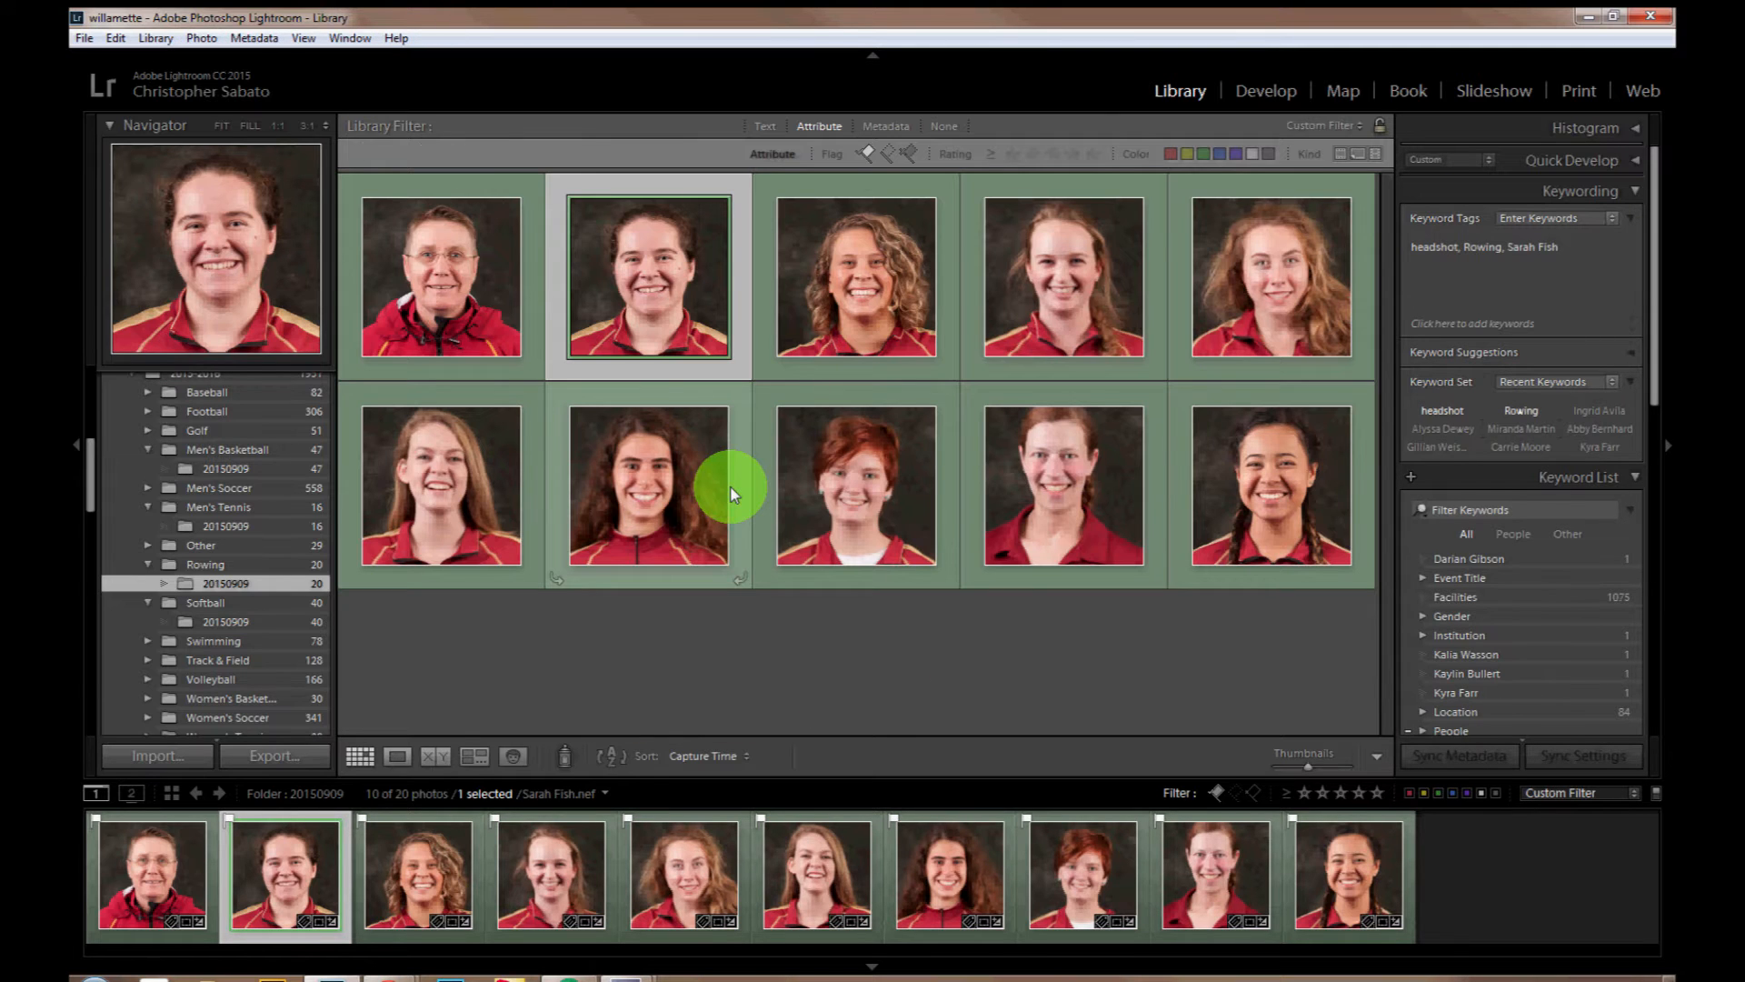
key(r)
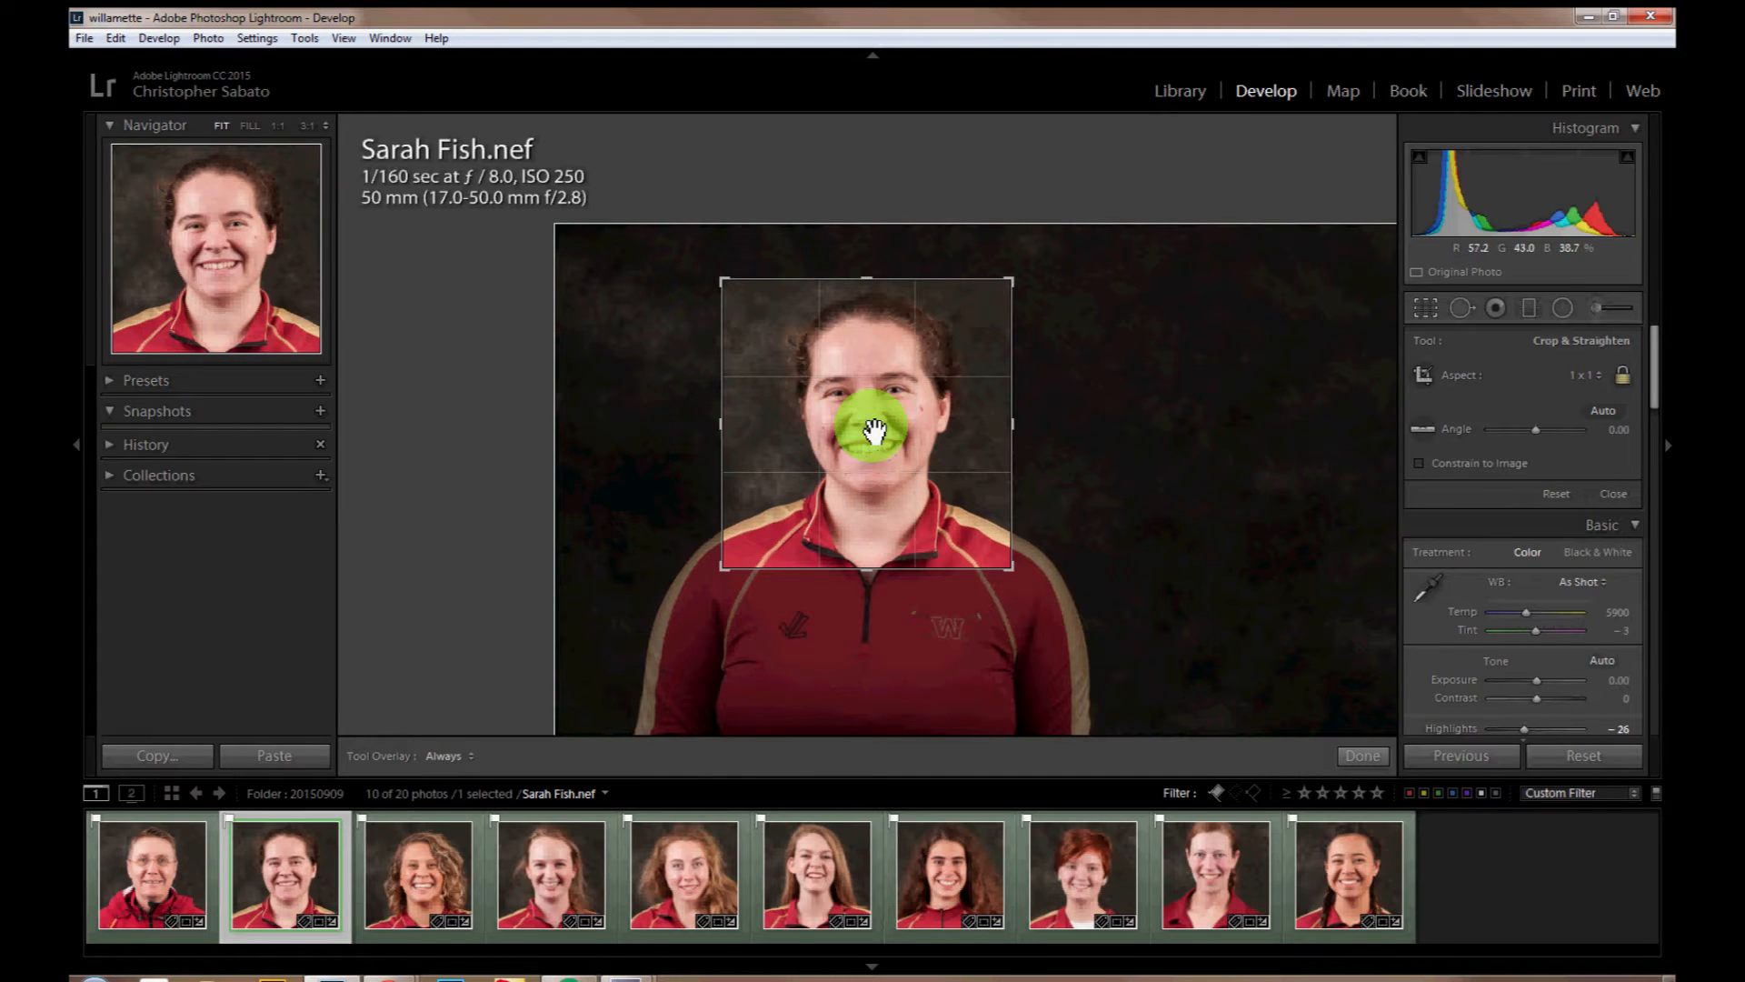
drag(874, 429, 870, 432)
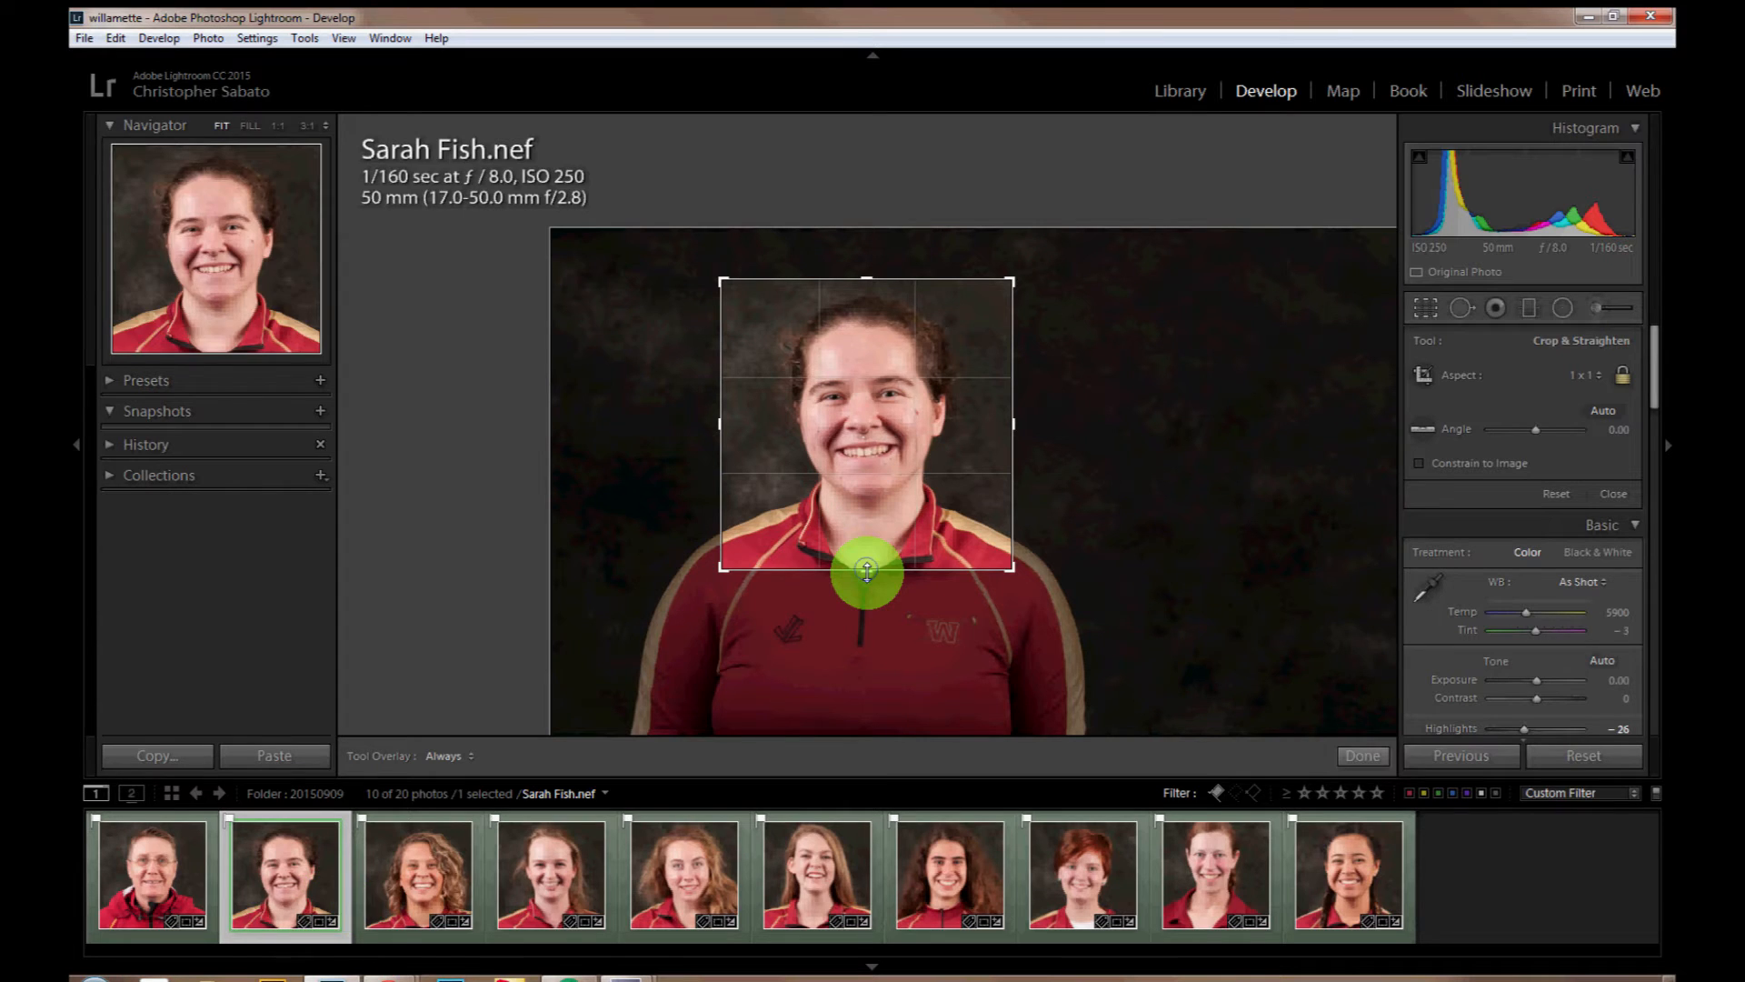
drag(867, 571, 868, 575)
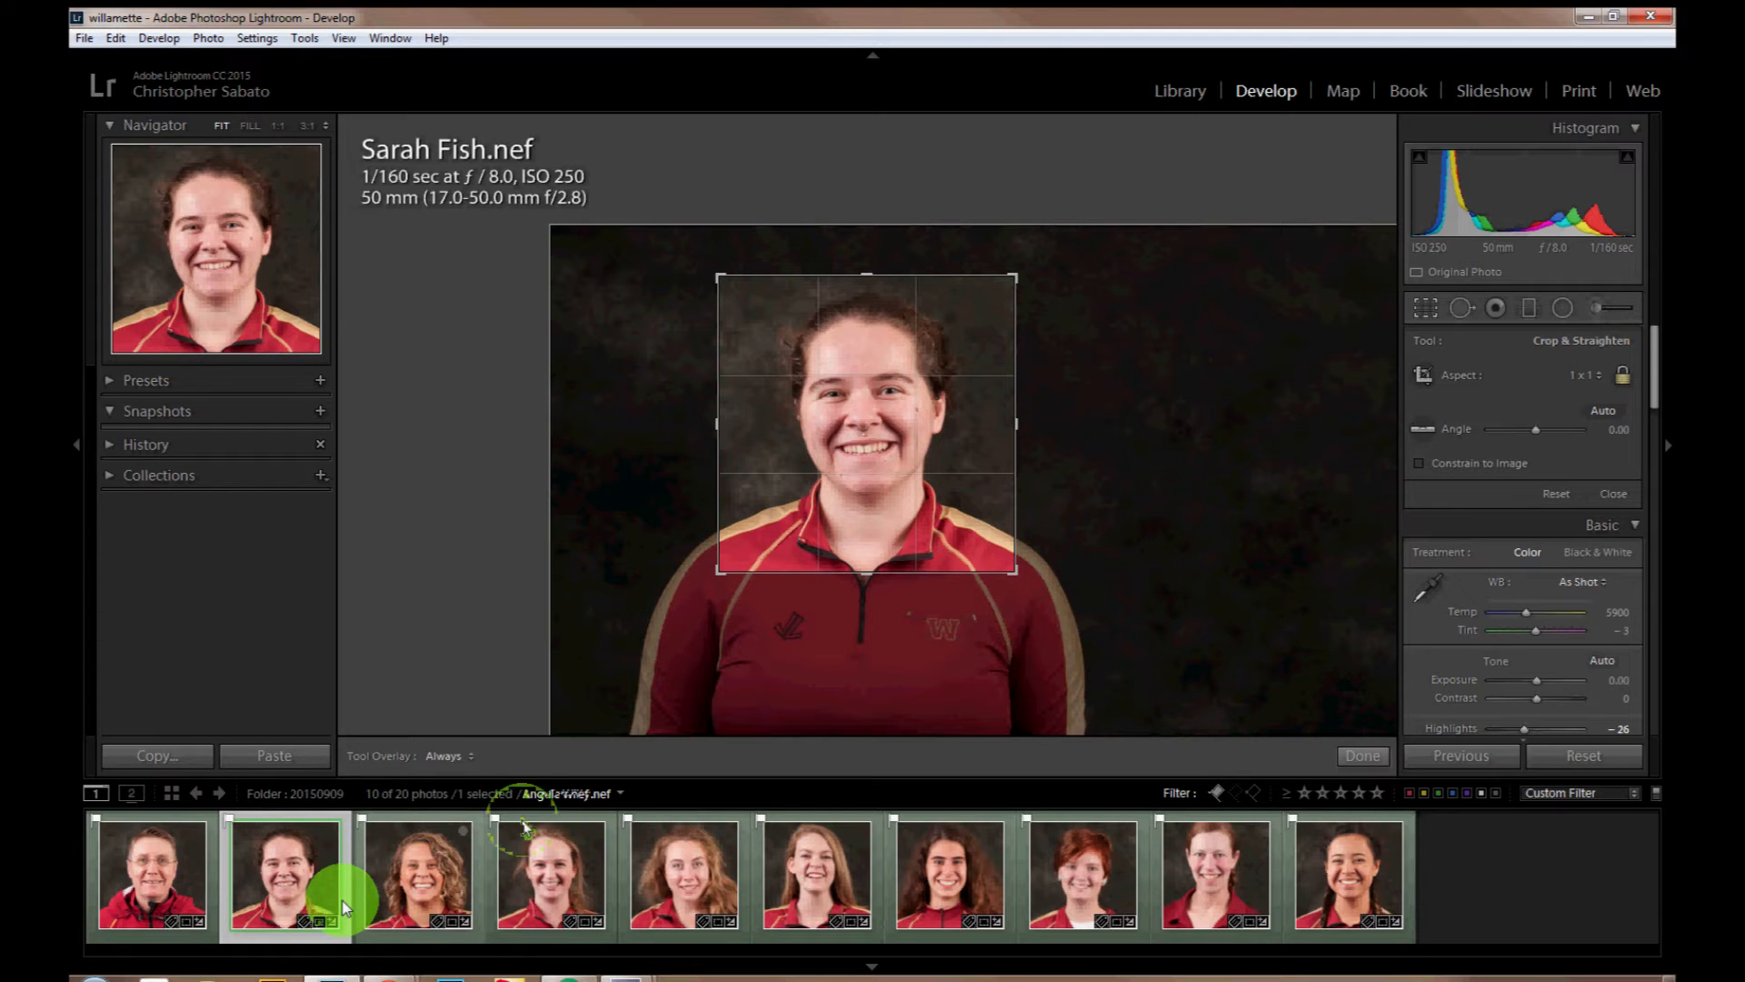
key(Right)
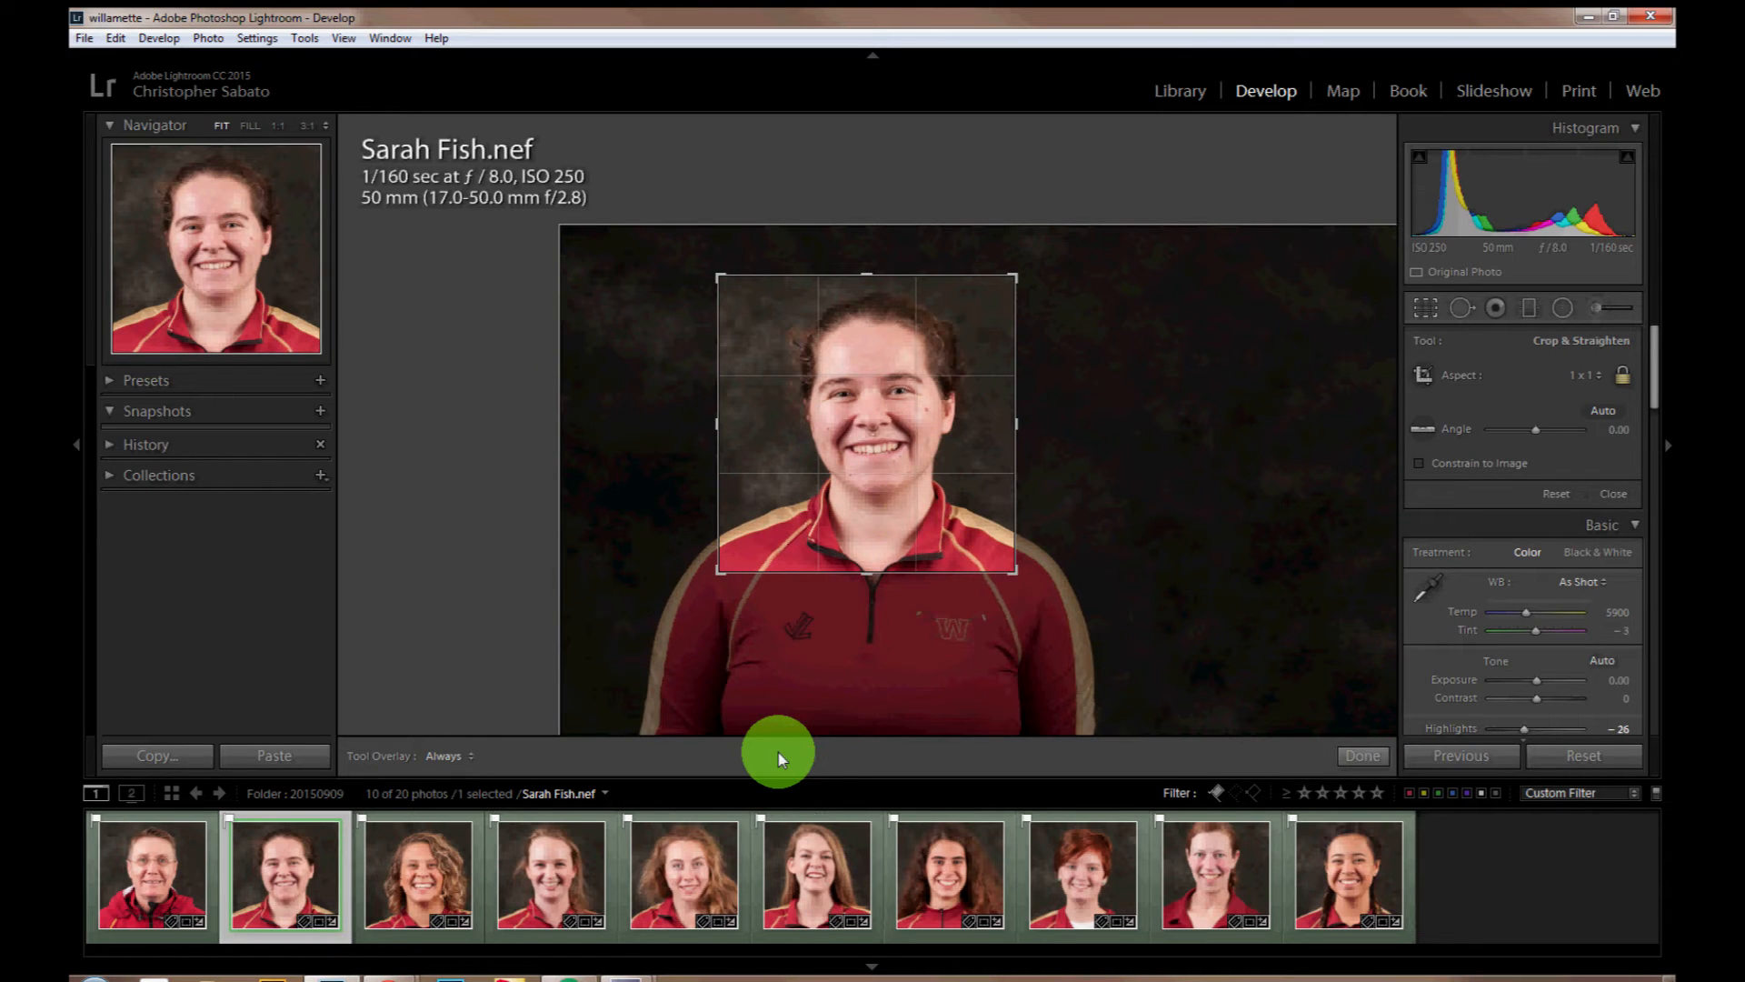
key(Left)
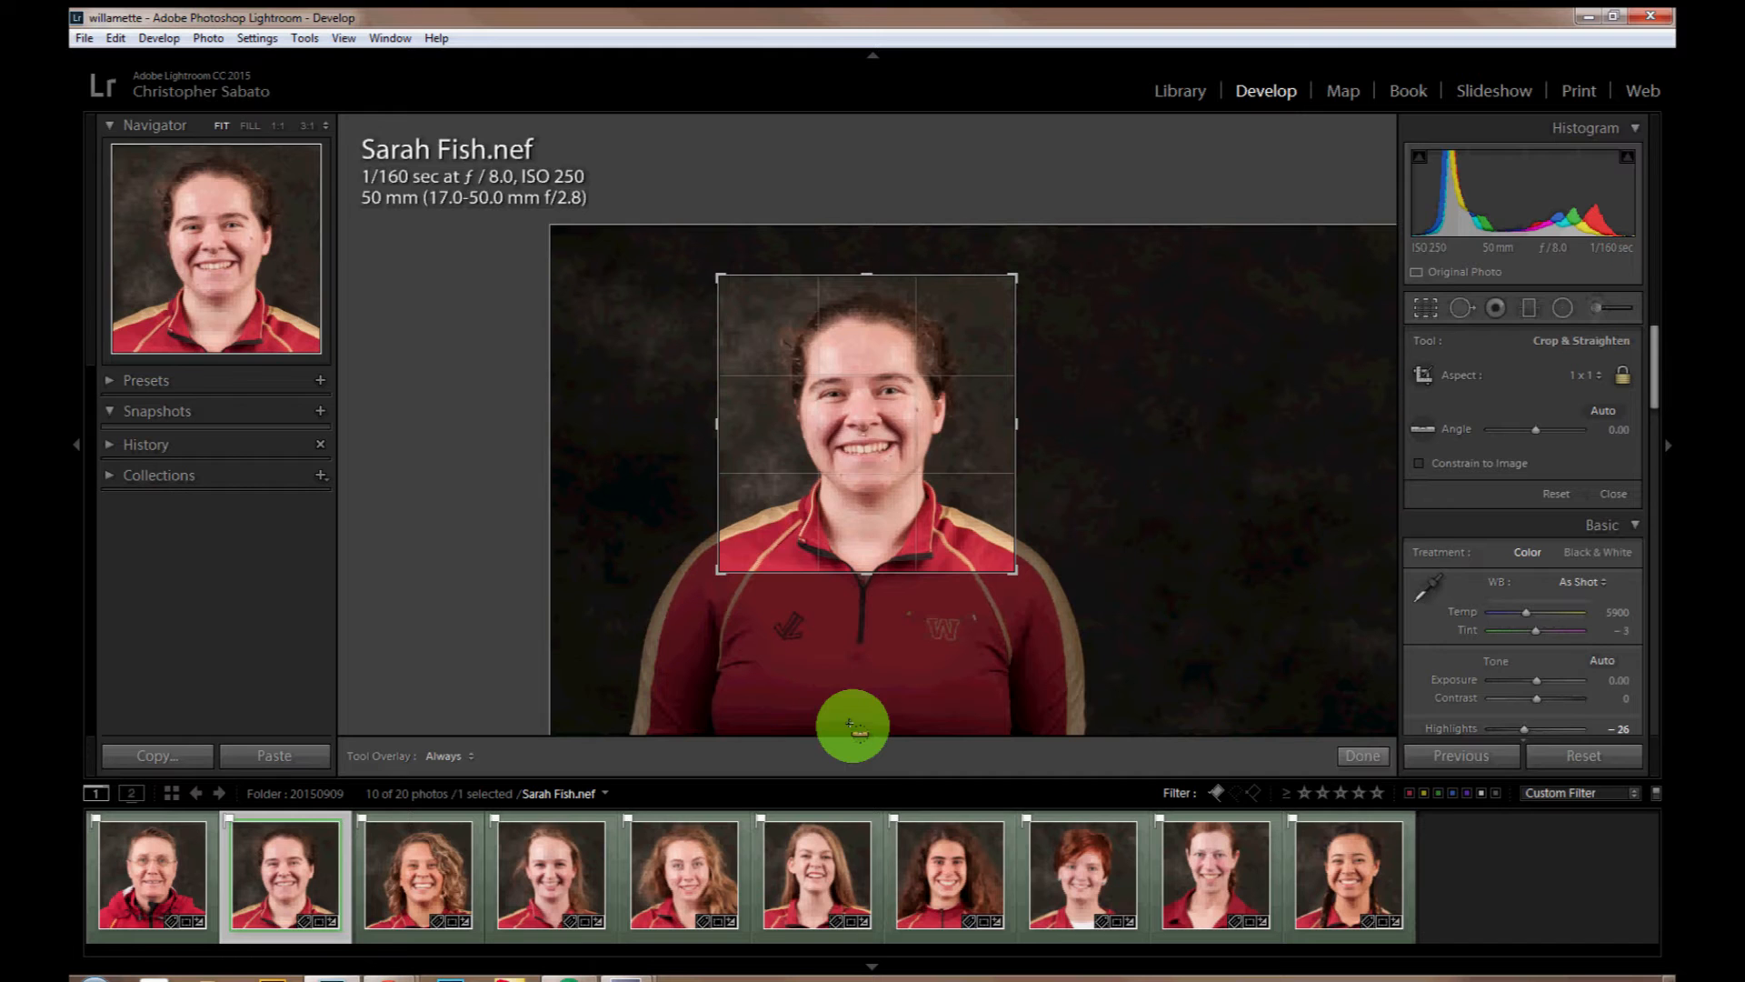
Step: Recenter the square crops of the third to sixth headshots on the faces, straightening the third to an angle of 0.48
key(Right)
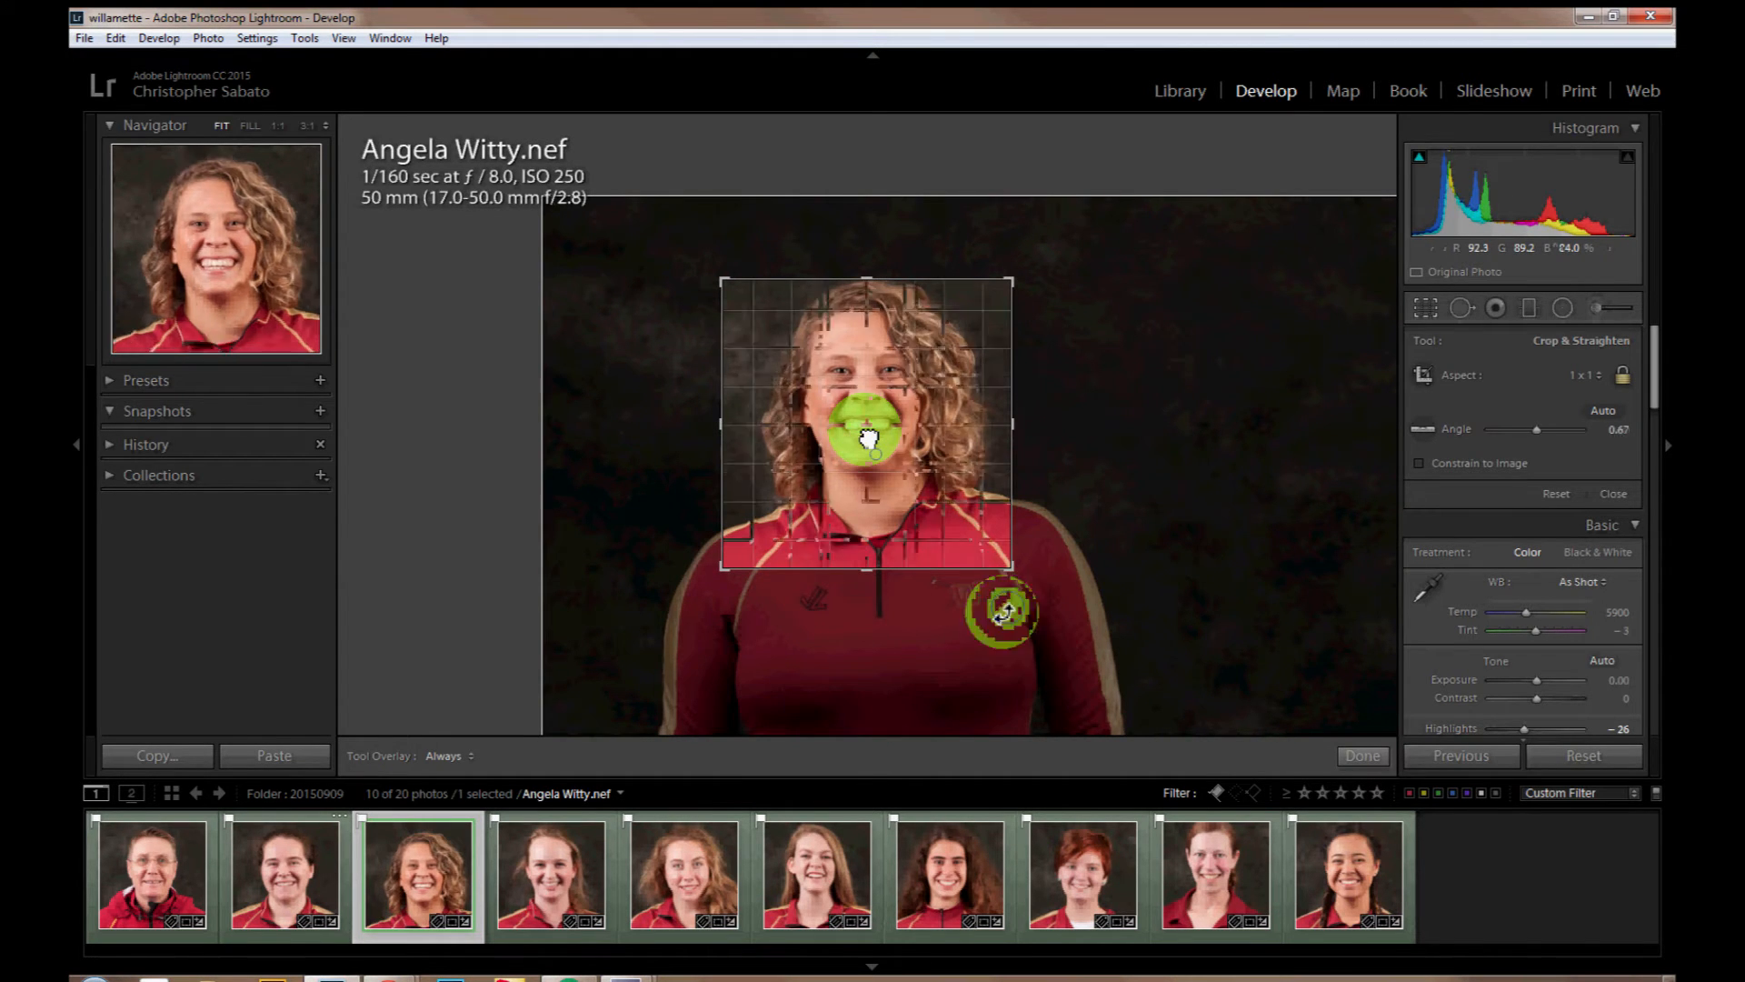
drag(869, 439, 869, 457)
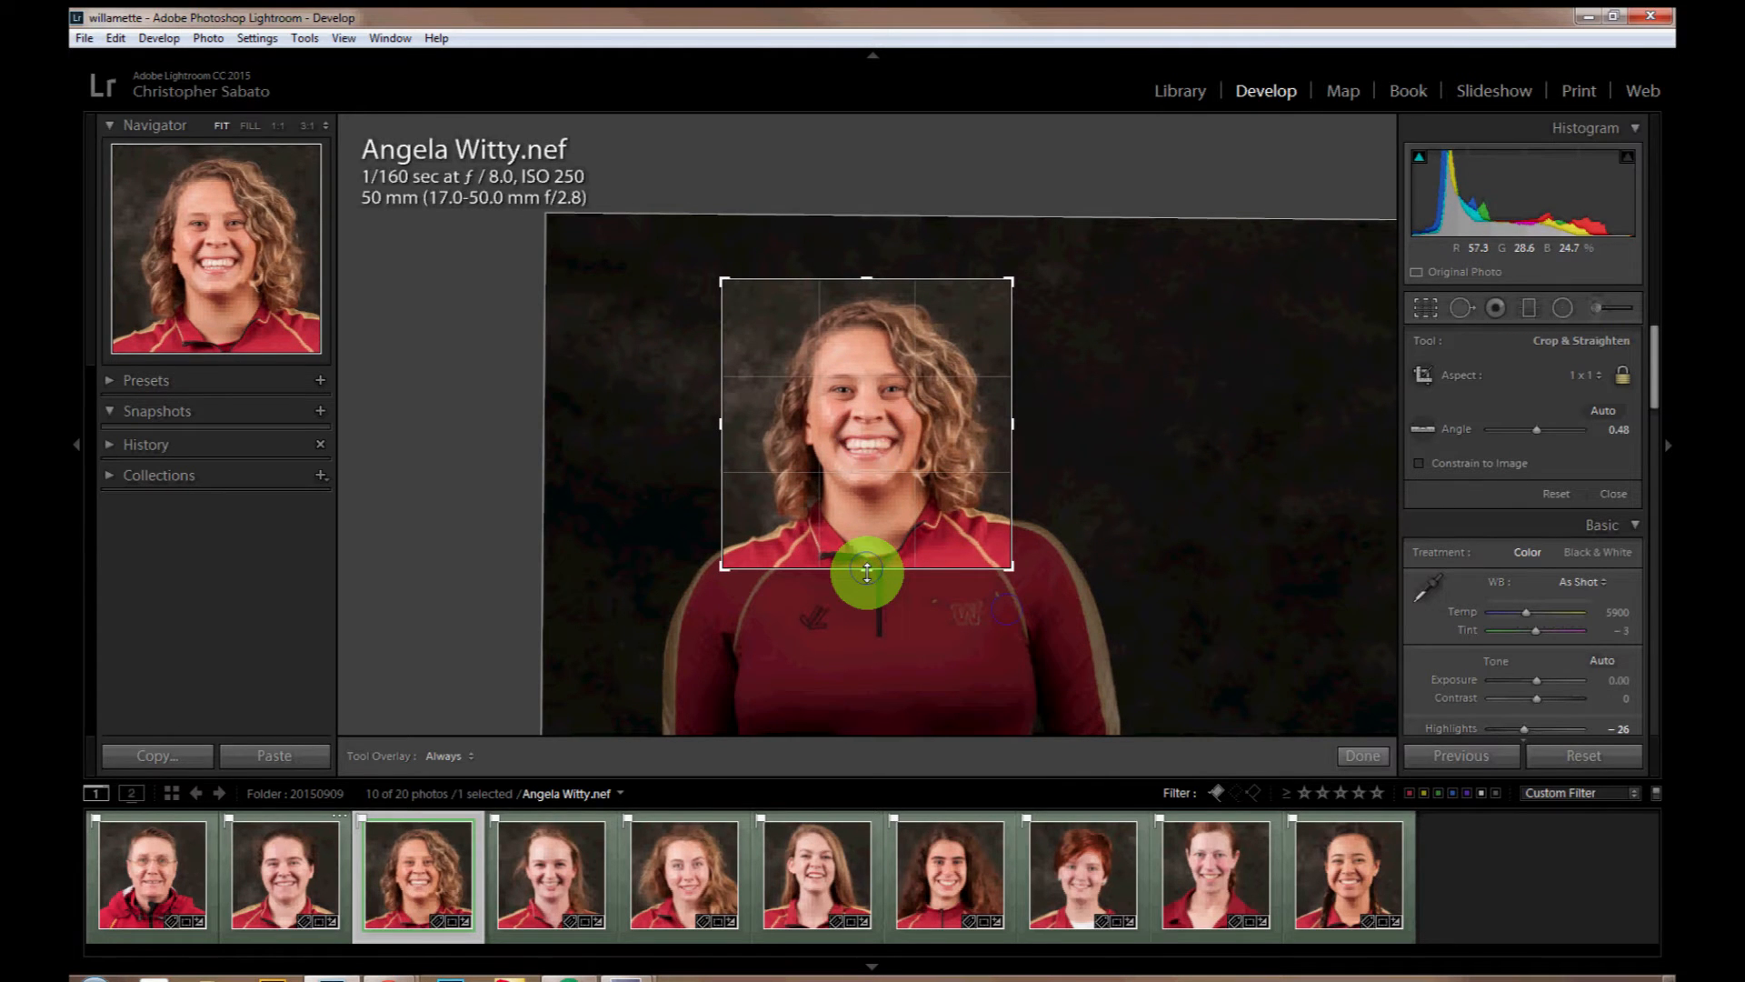
key(Right)
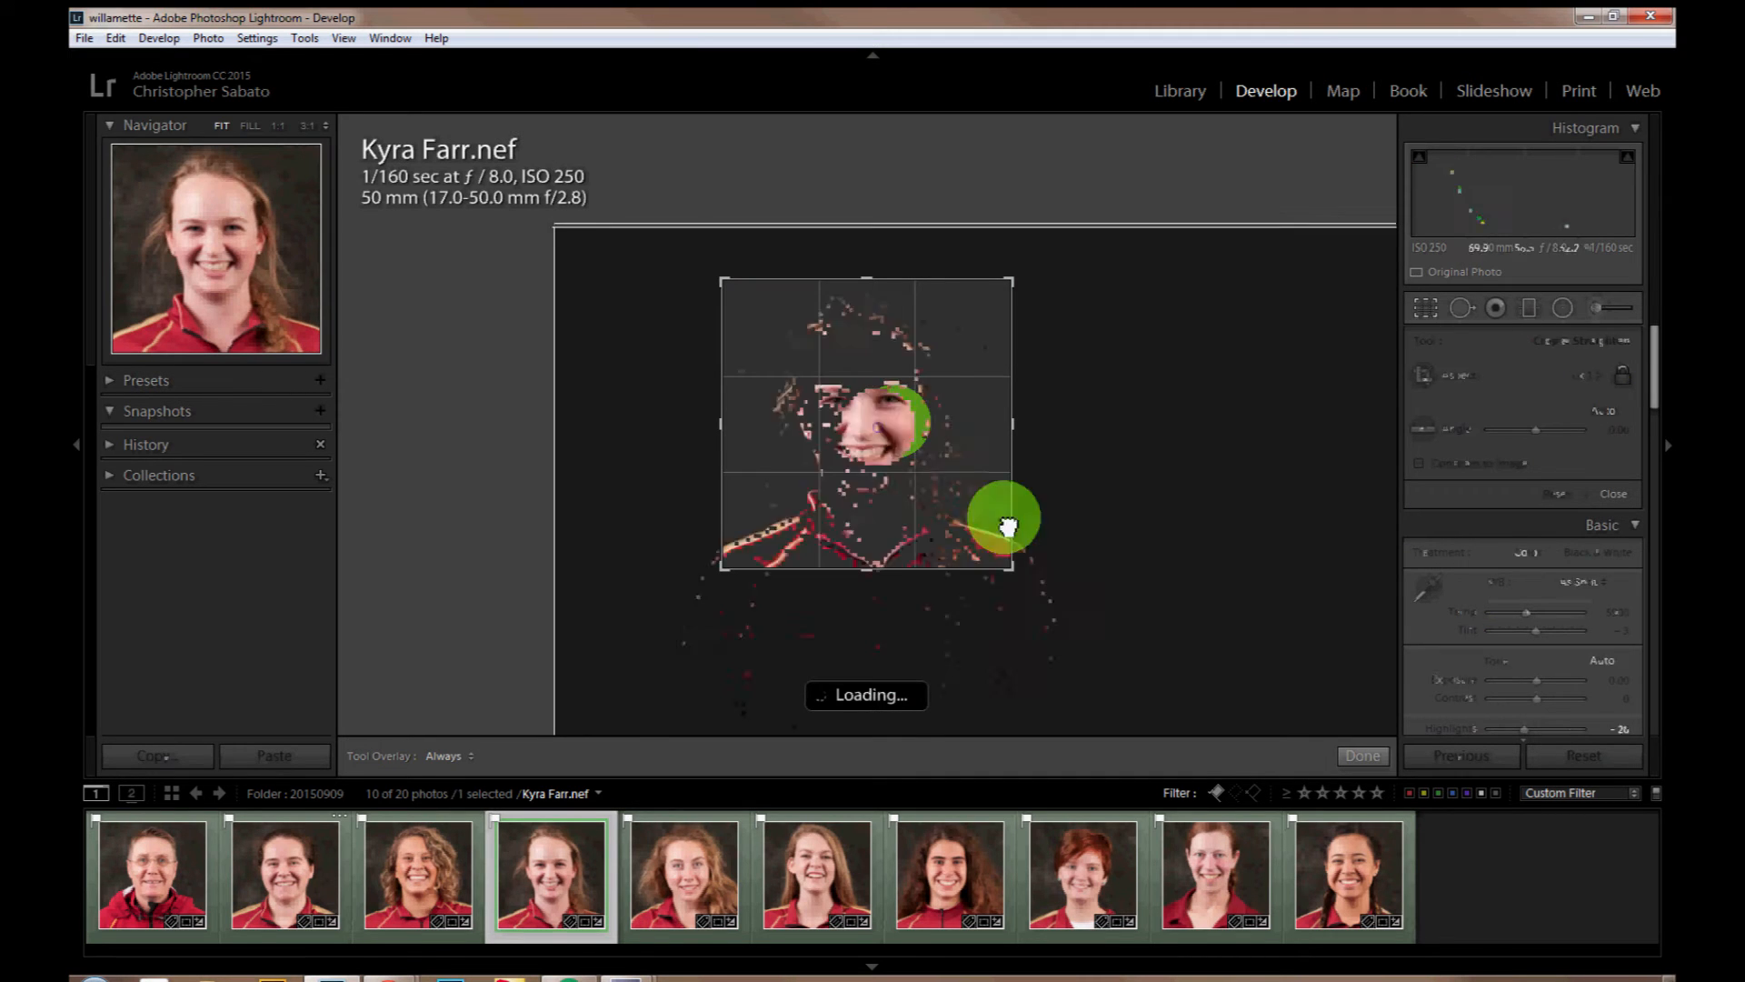
key(Right)
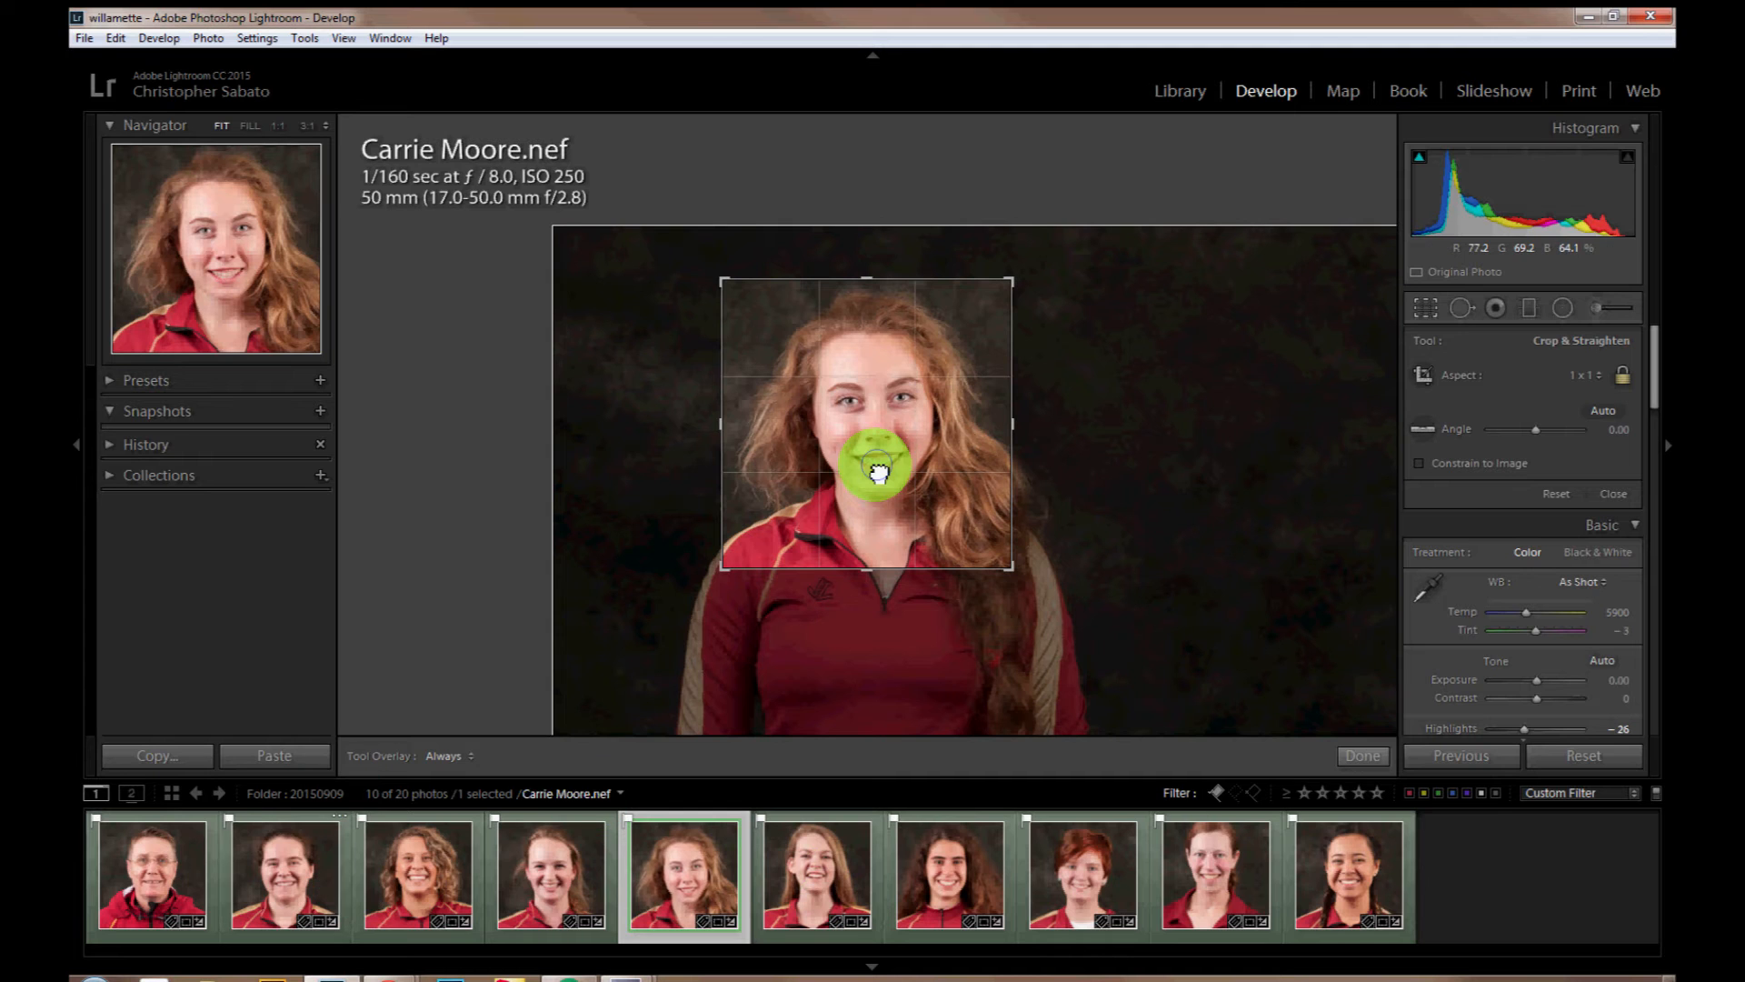
click(231, 847)
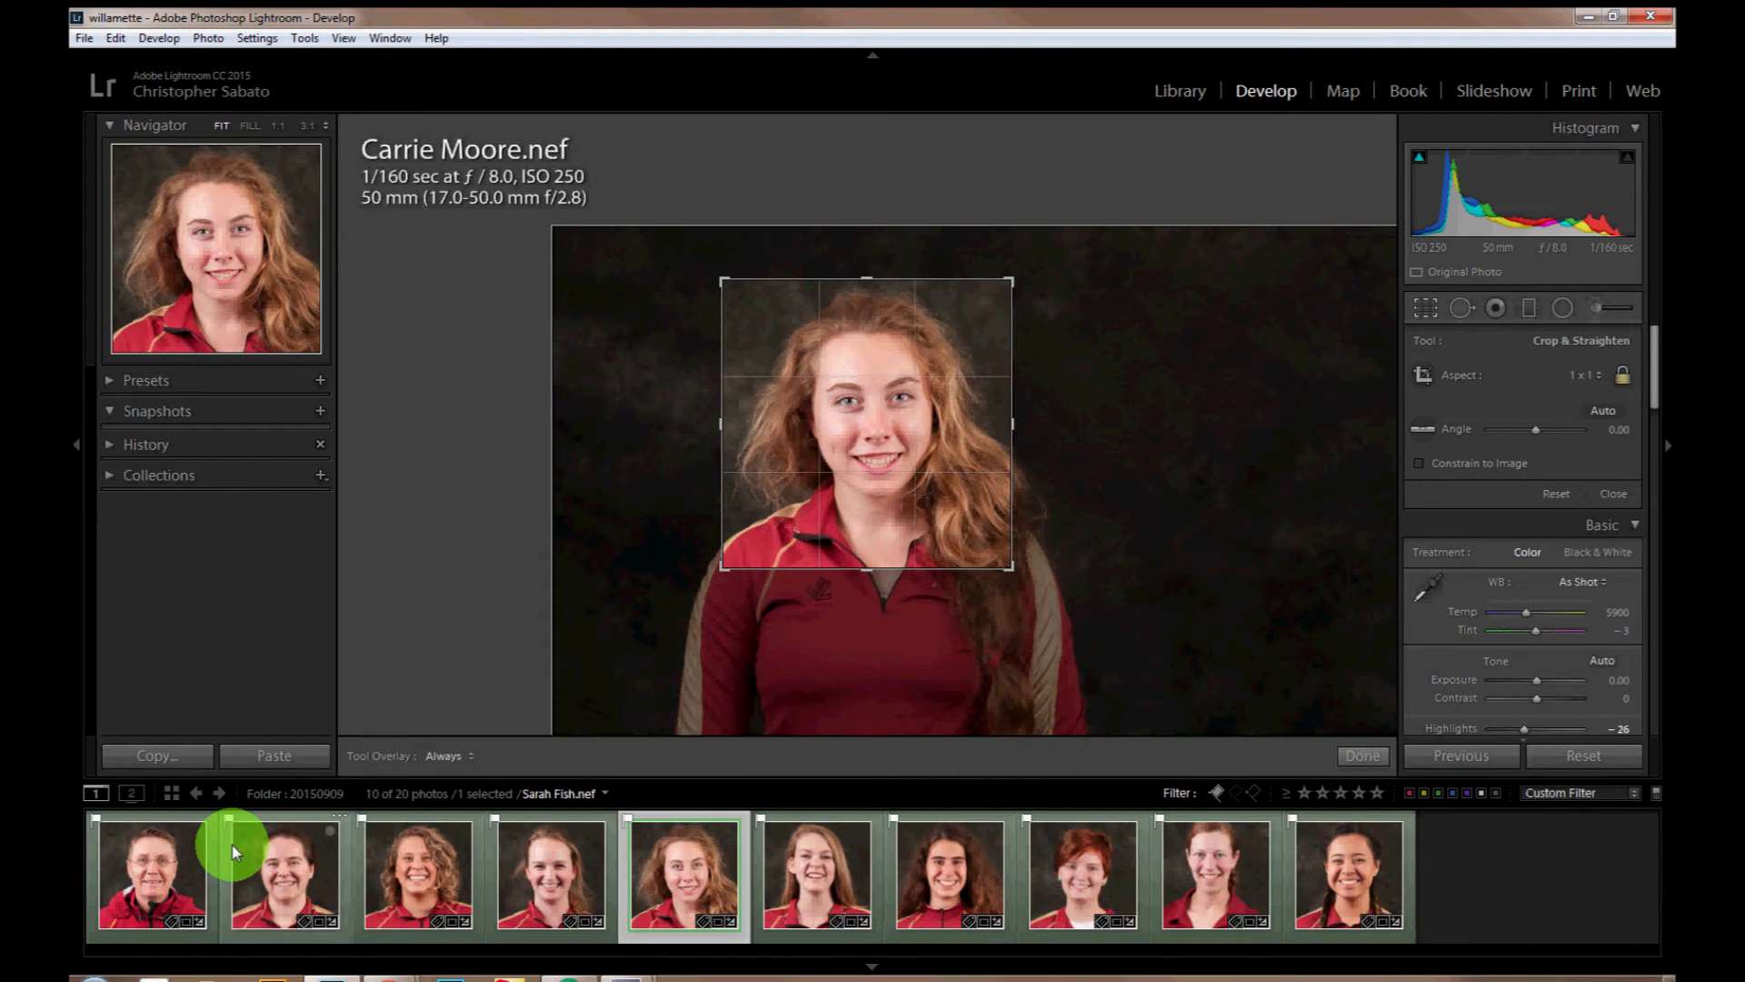
key(Right)
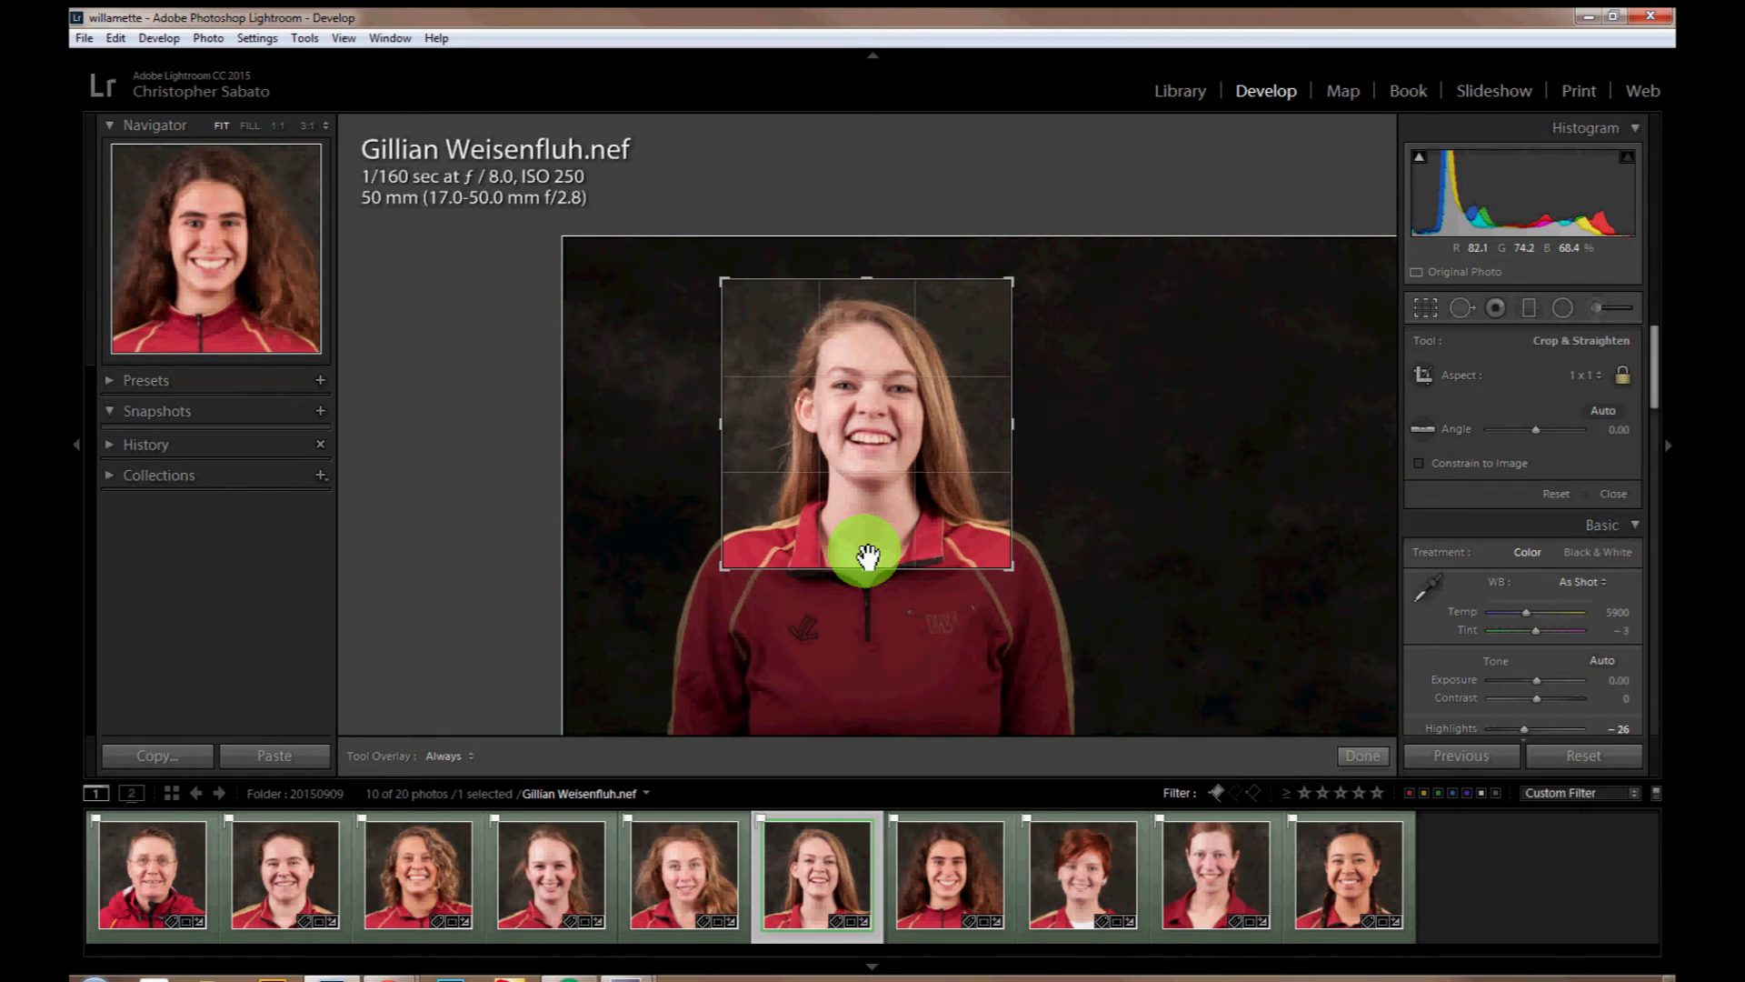
Step: Adjust the square crops of the seventh to tenth headshots, slightly enlarging the seventh, ninth and tenth, and finish cropping
key(Right)
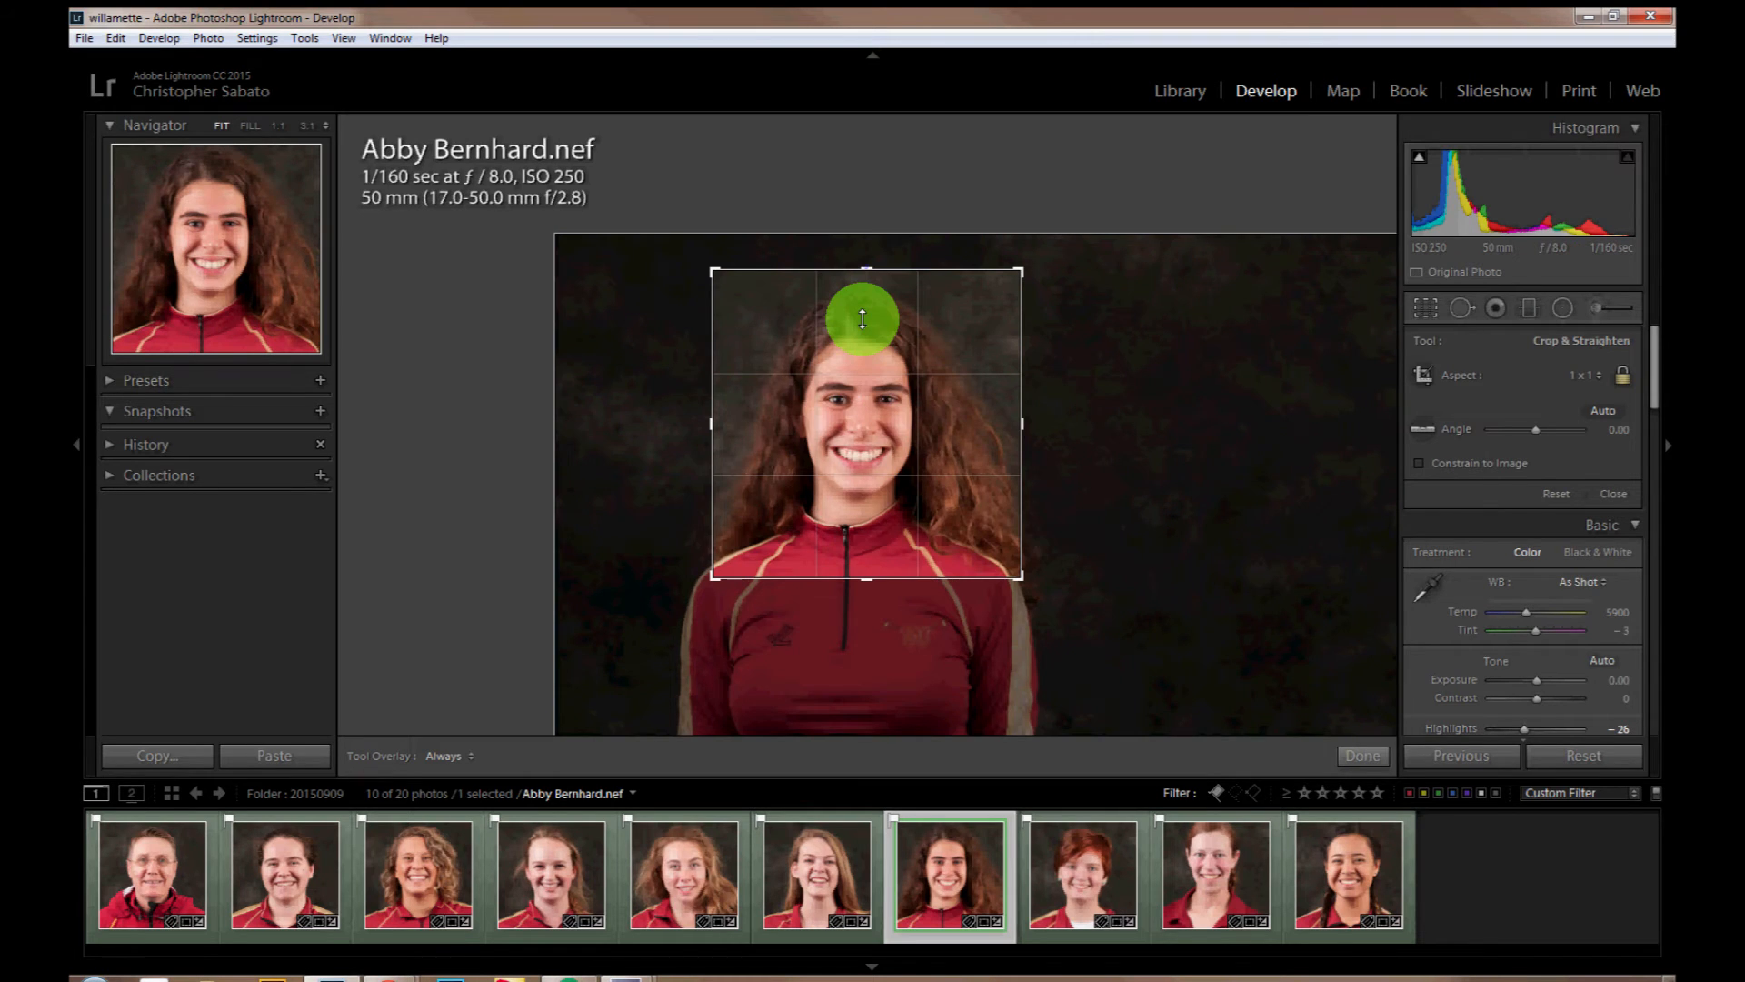
key(Right)
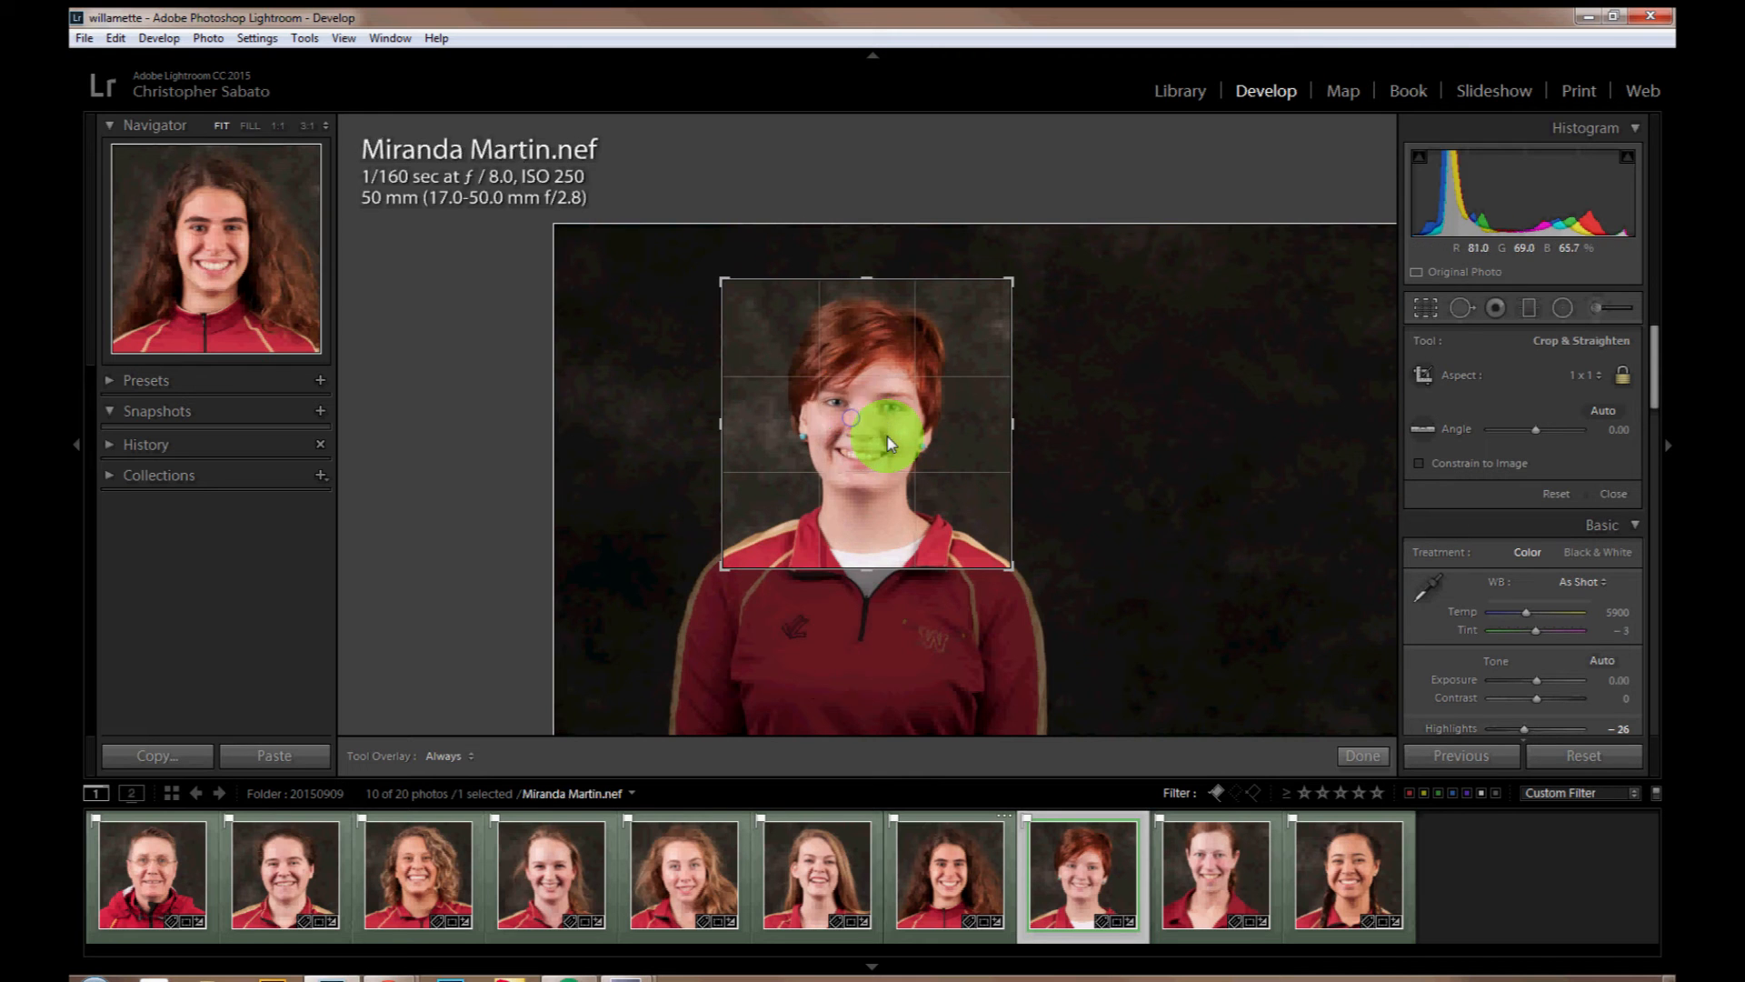
key(Right)
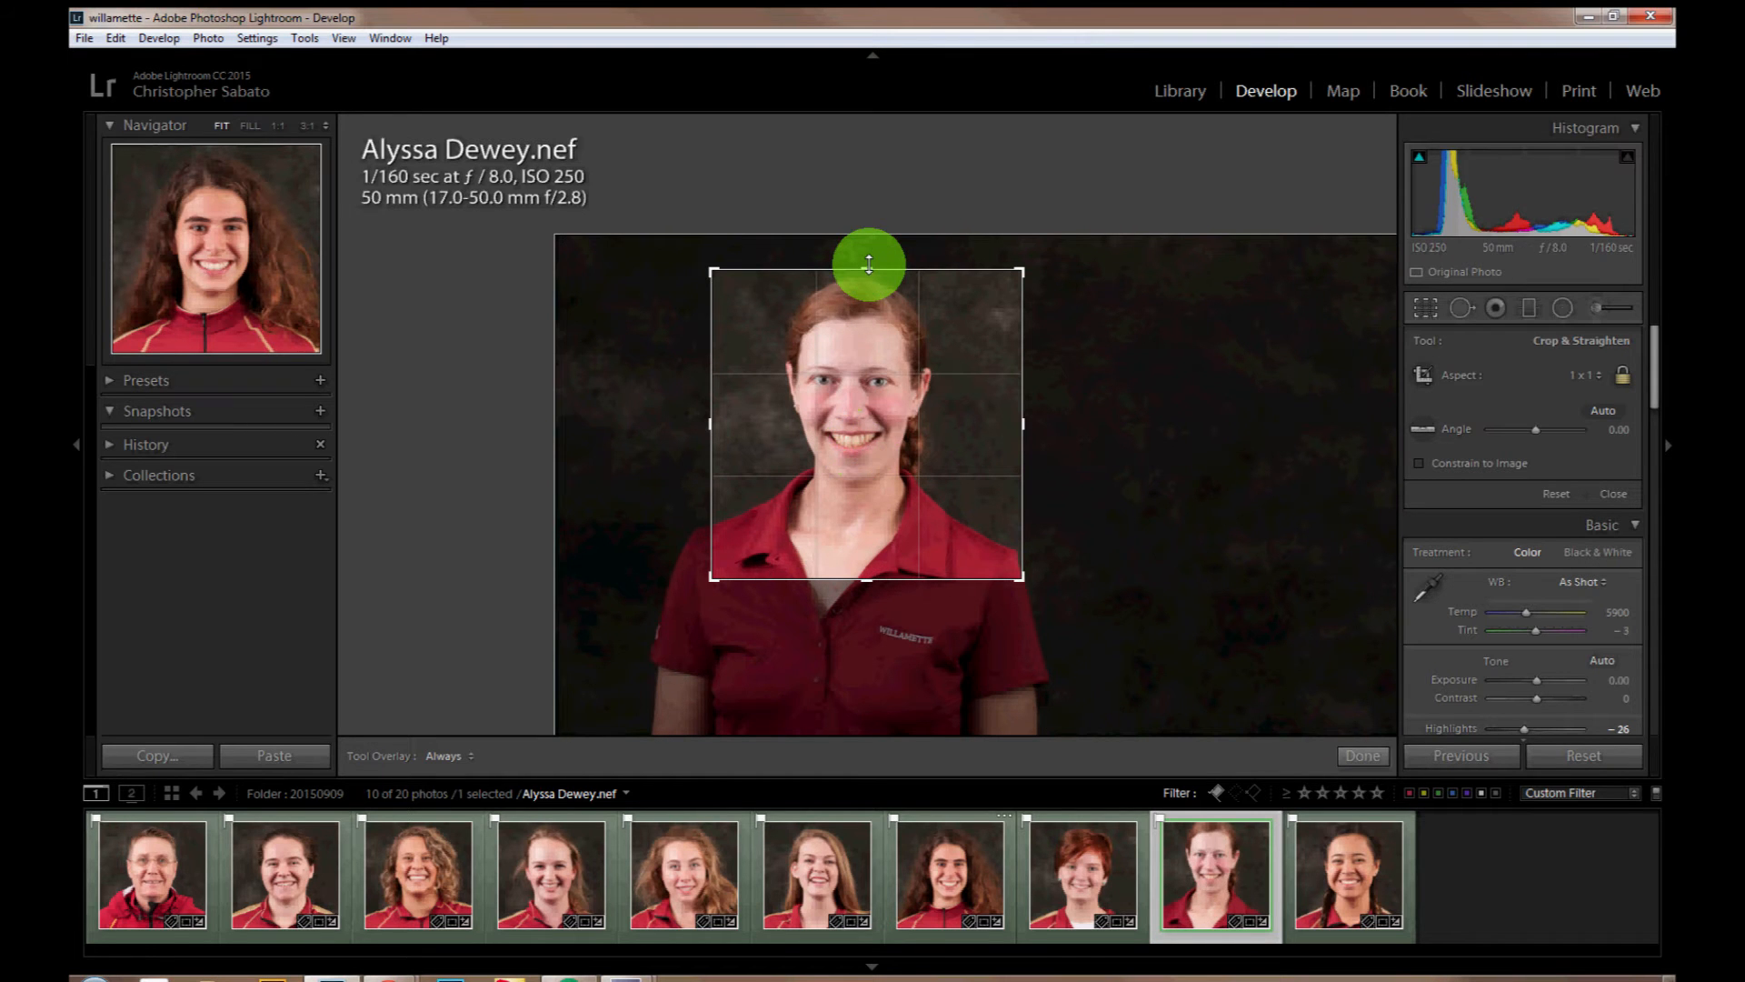
drag(861, 445, 868, 457)
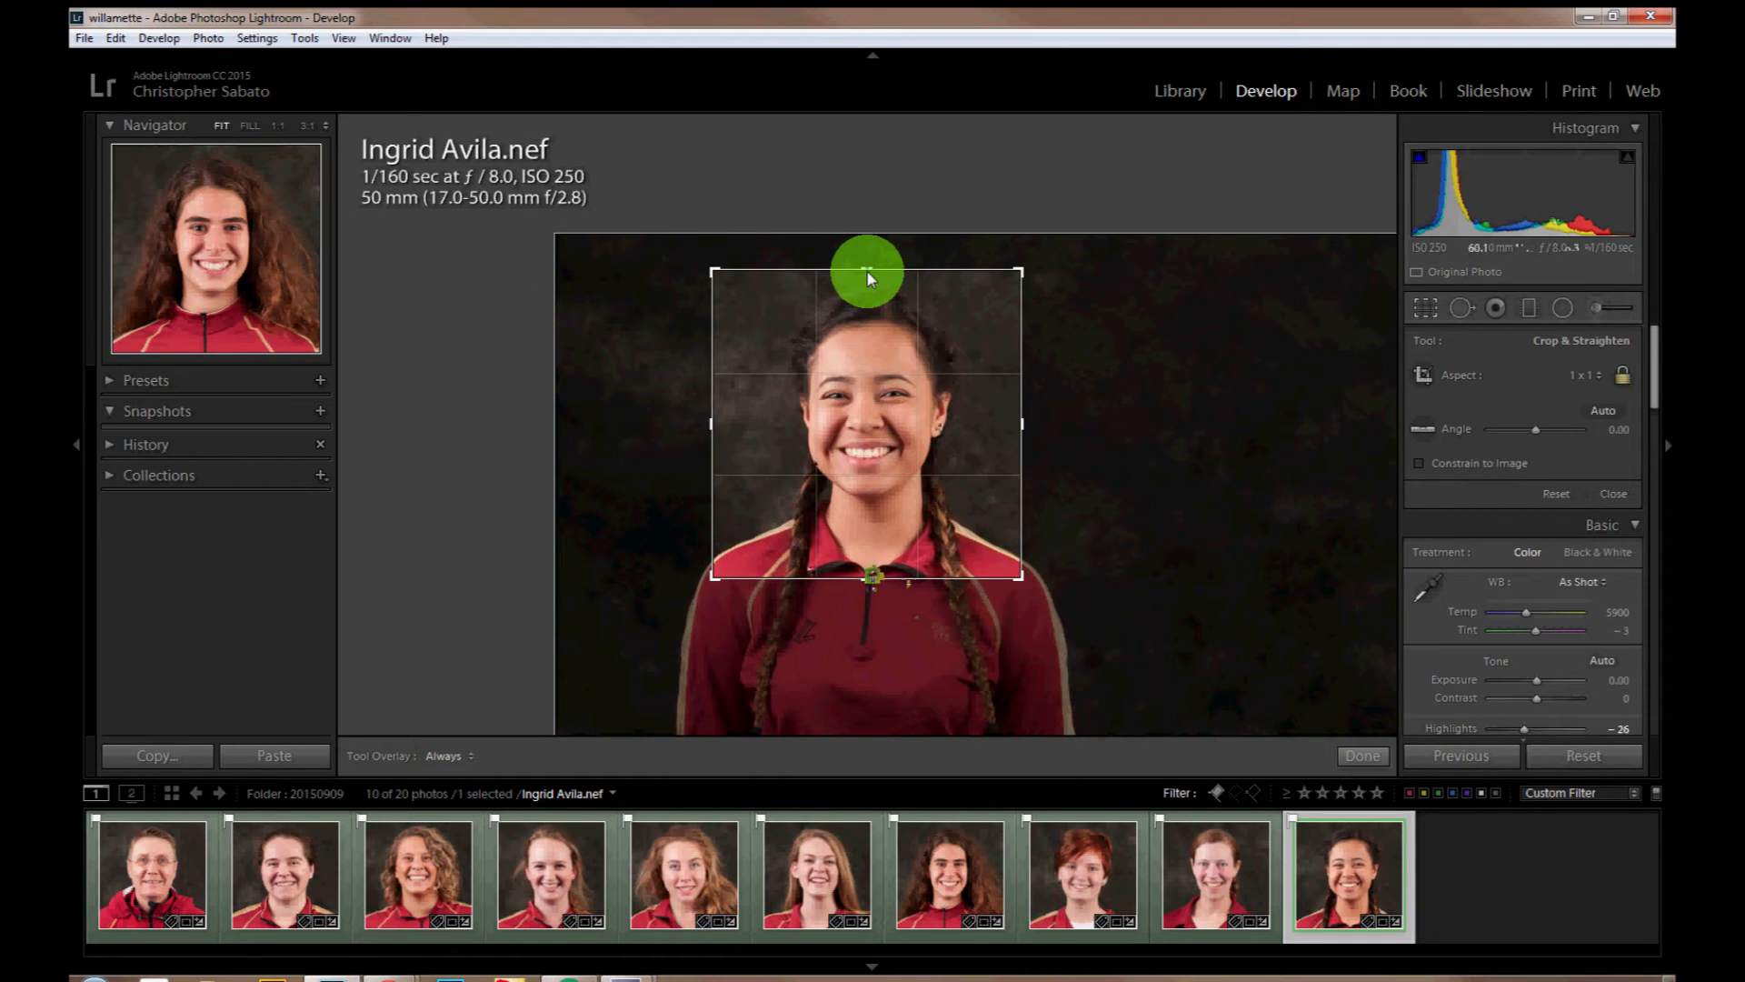
drag(868, 579, 873, 584)
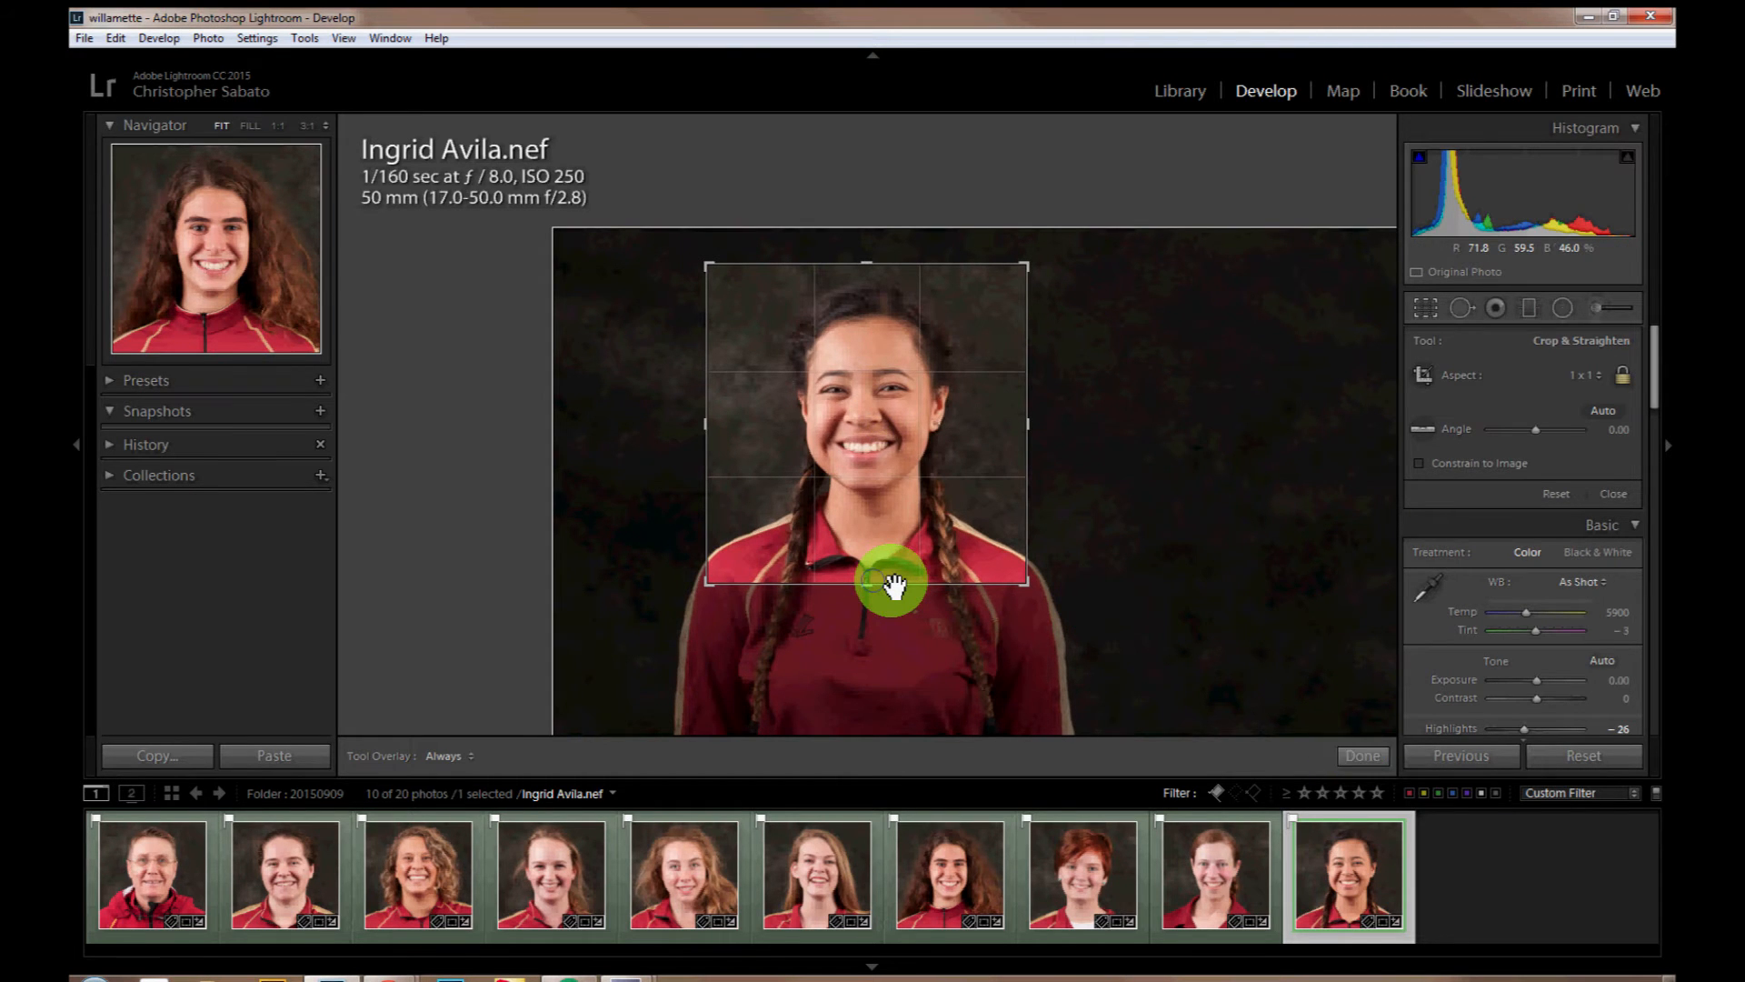
click(1361, 756)
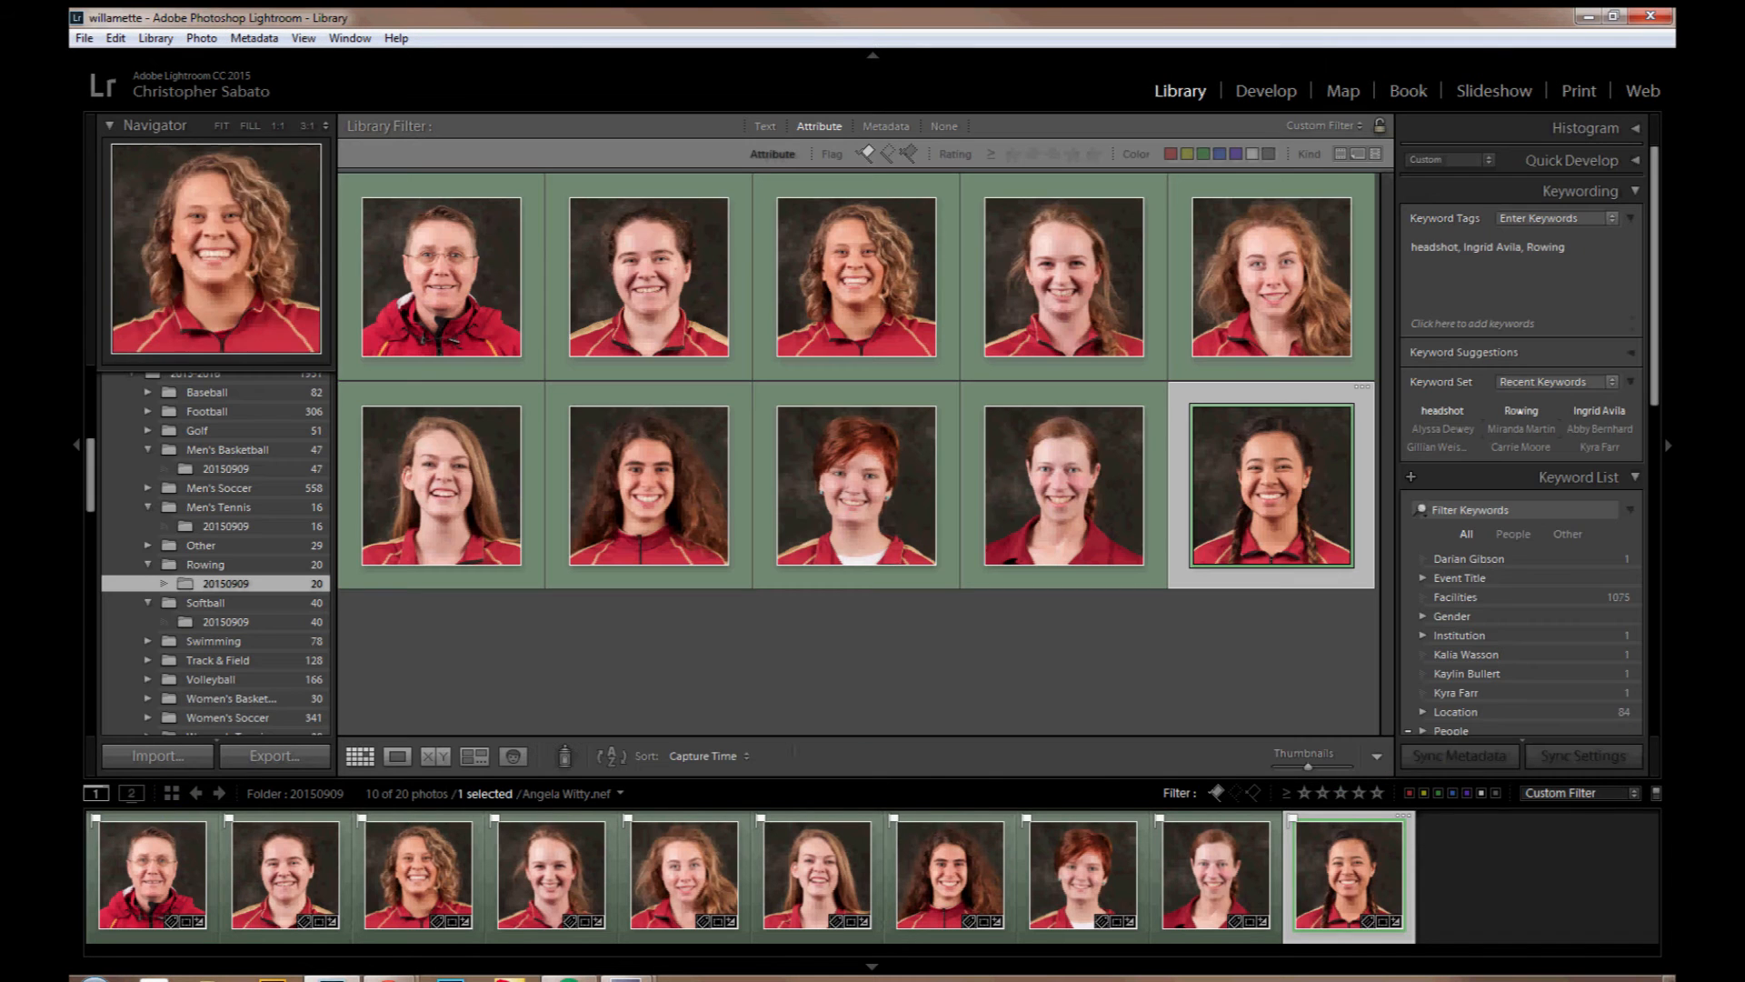
Step: Select all ten headshots in the Library and set up a Presto Mugs export to a Desktop subfolder named Rowing
click(902, 639)
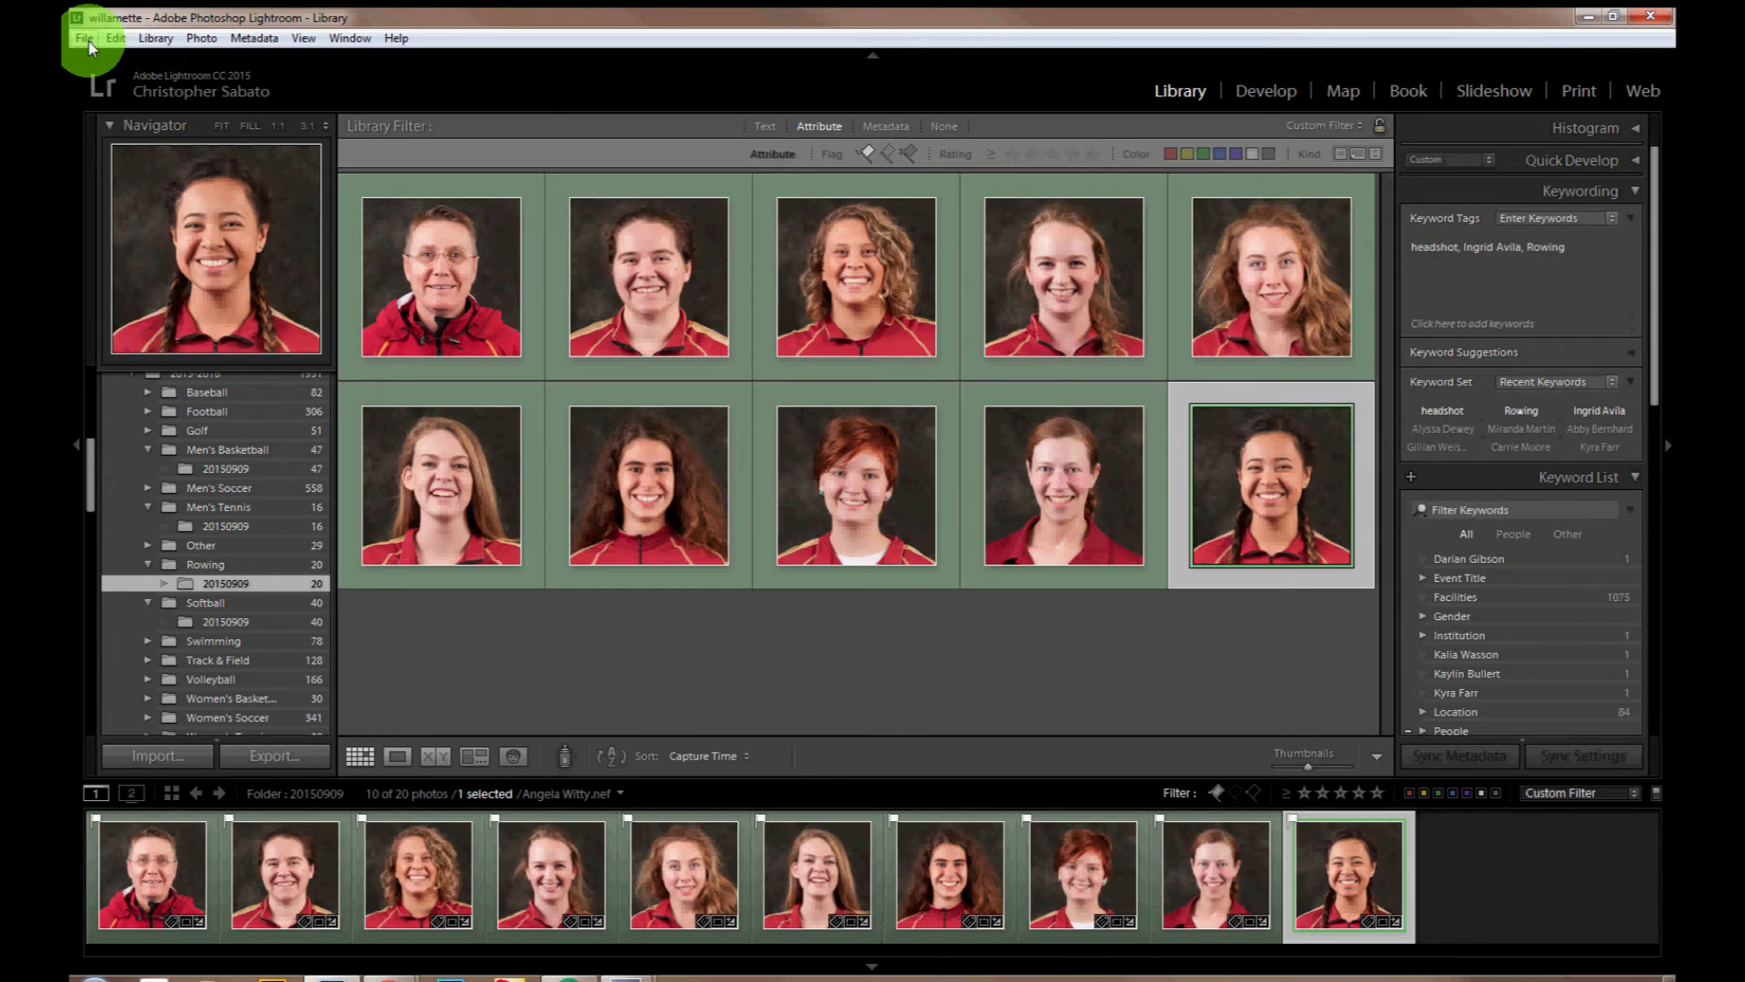
key(ctrl+a)
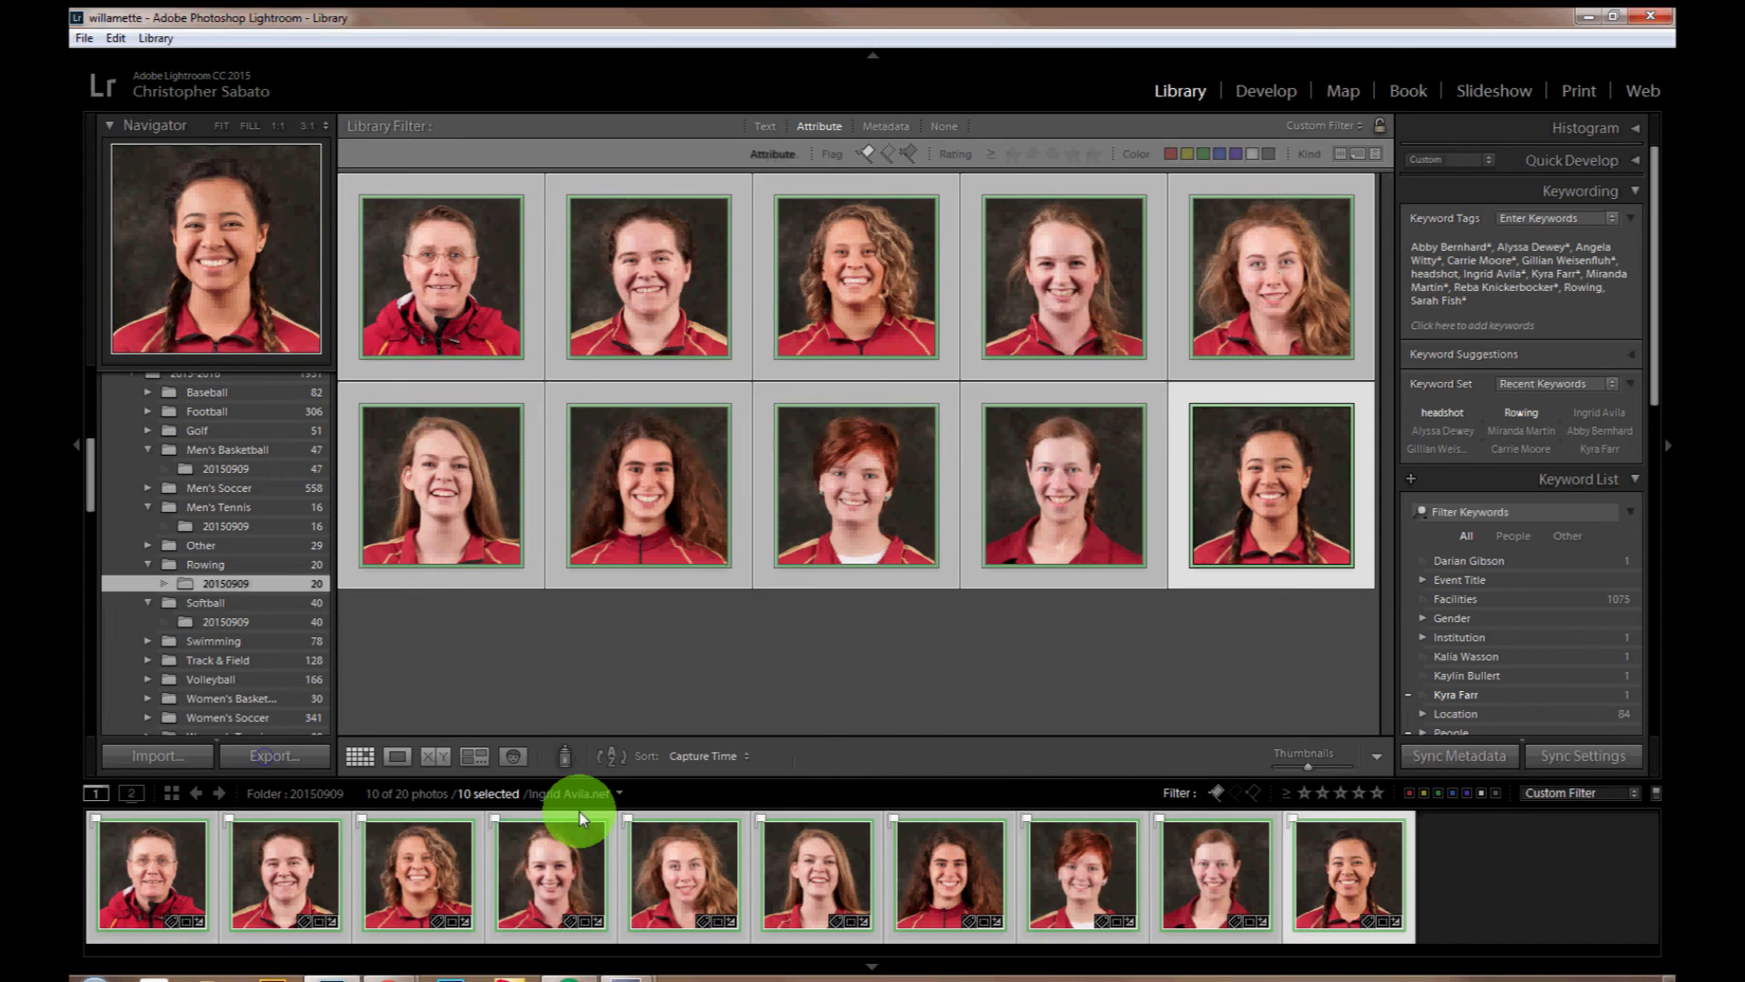
key(ctrl+shift+e)
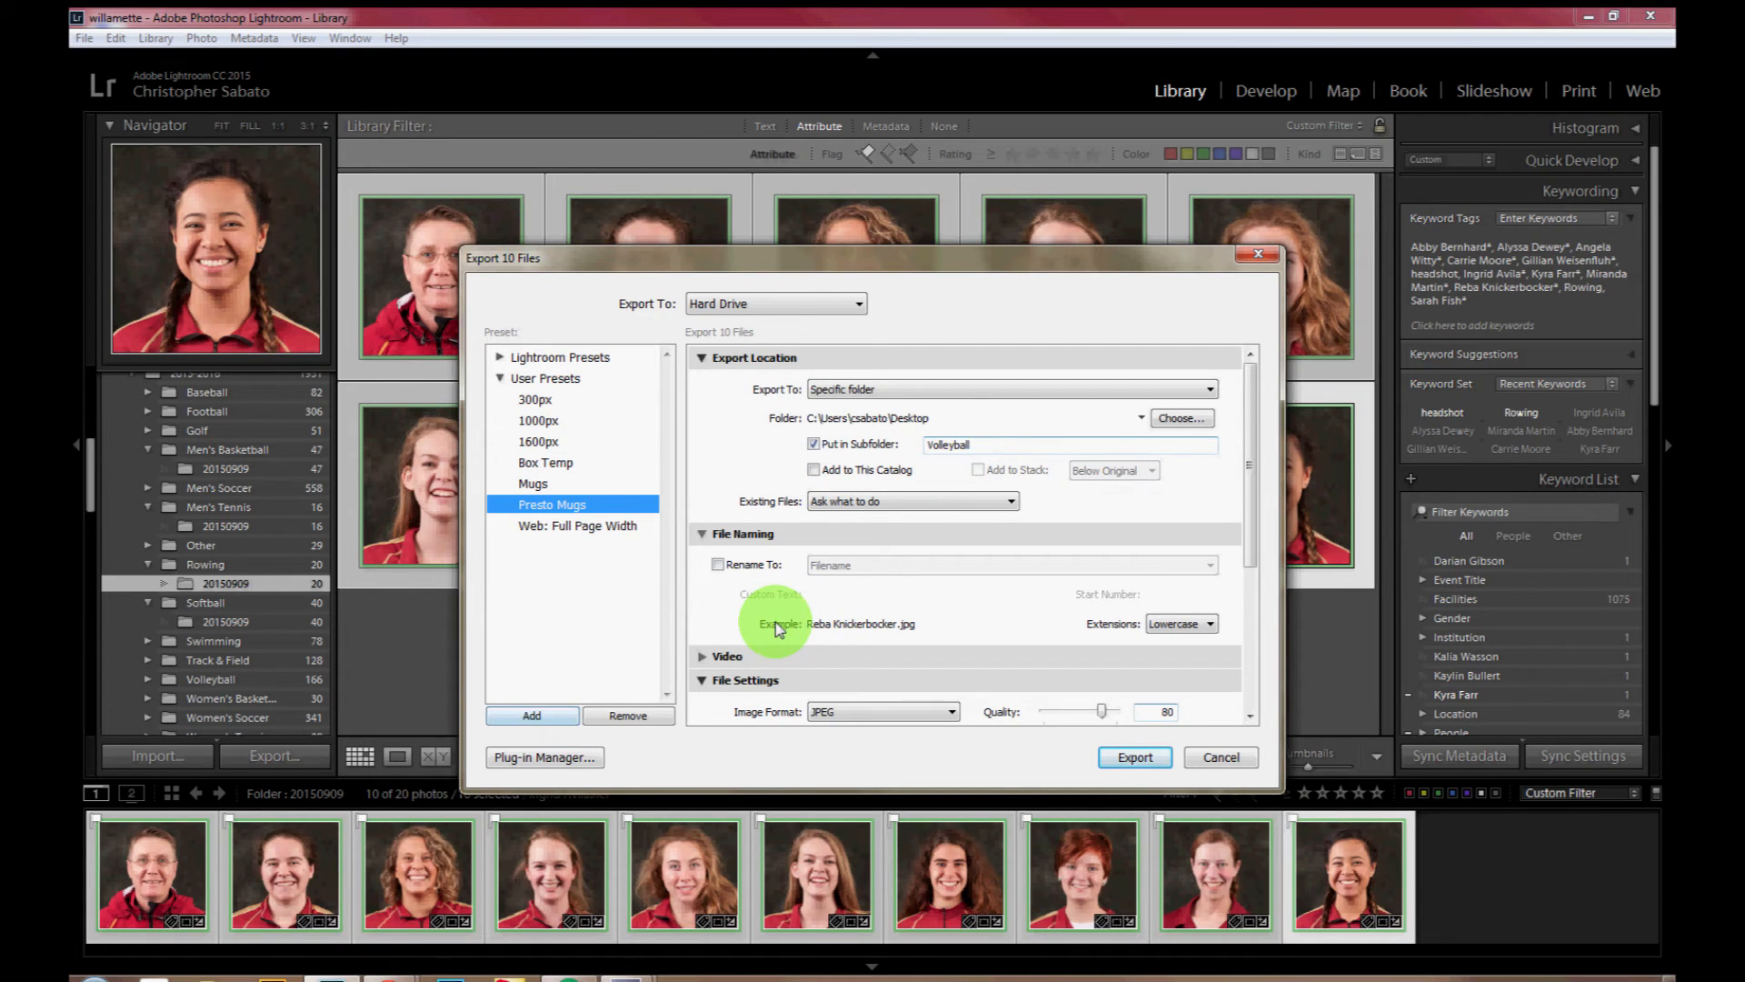
double_click(976, 445)
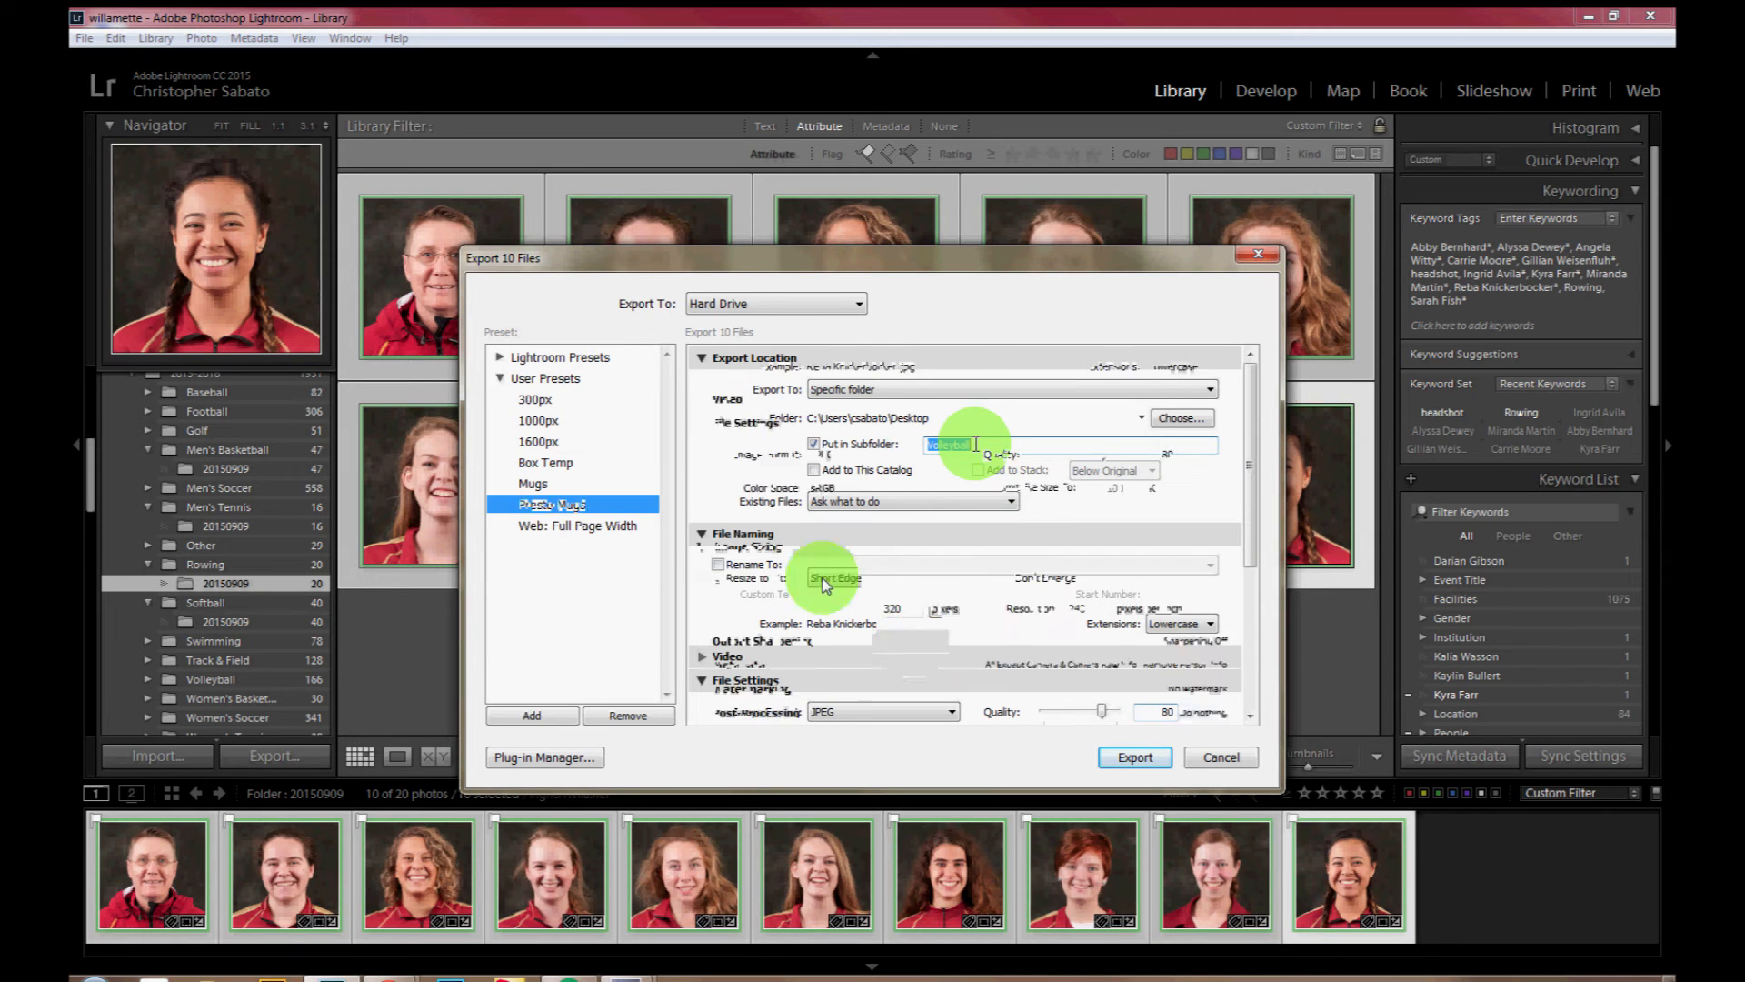
Step: Try to export the headshots as JPEGs resized to 320 pixels on the short edge, and cancel at the existing-files prompt
click(739, 582)
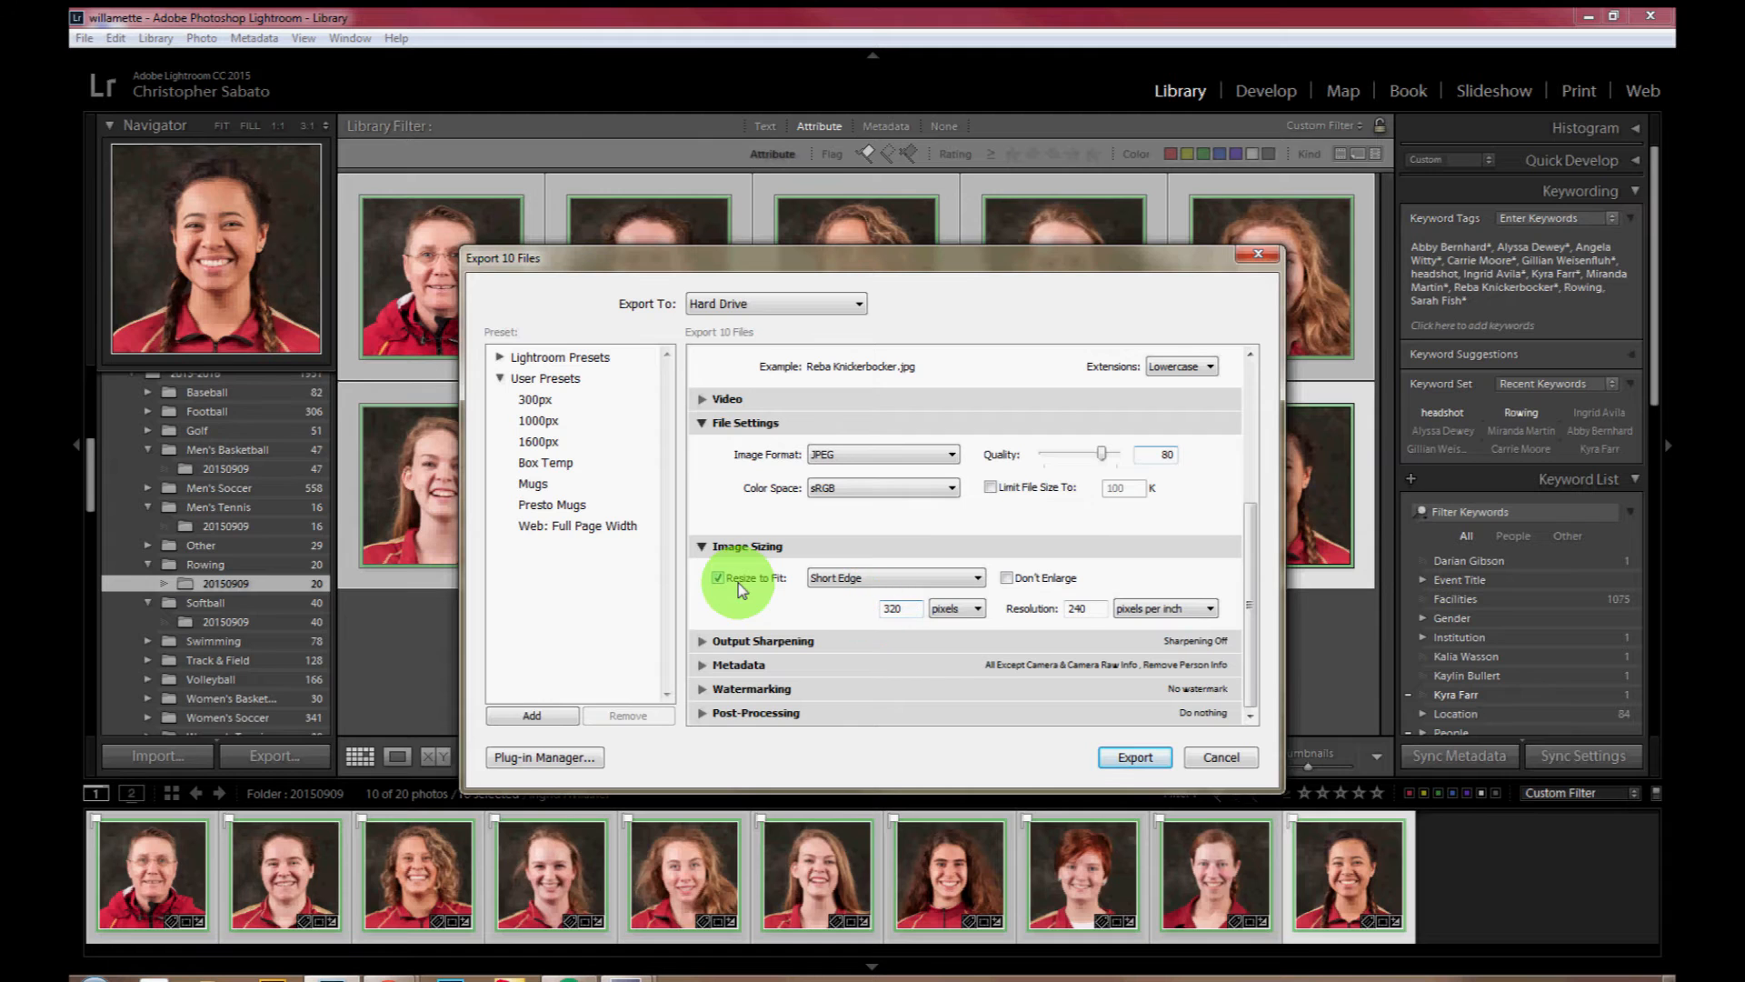
click(869, 577)
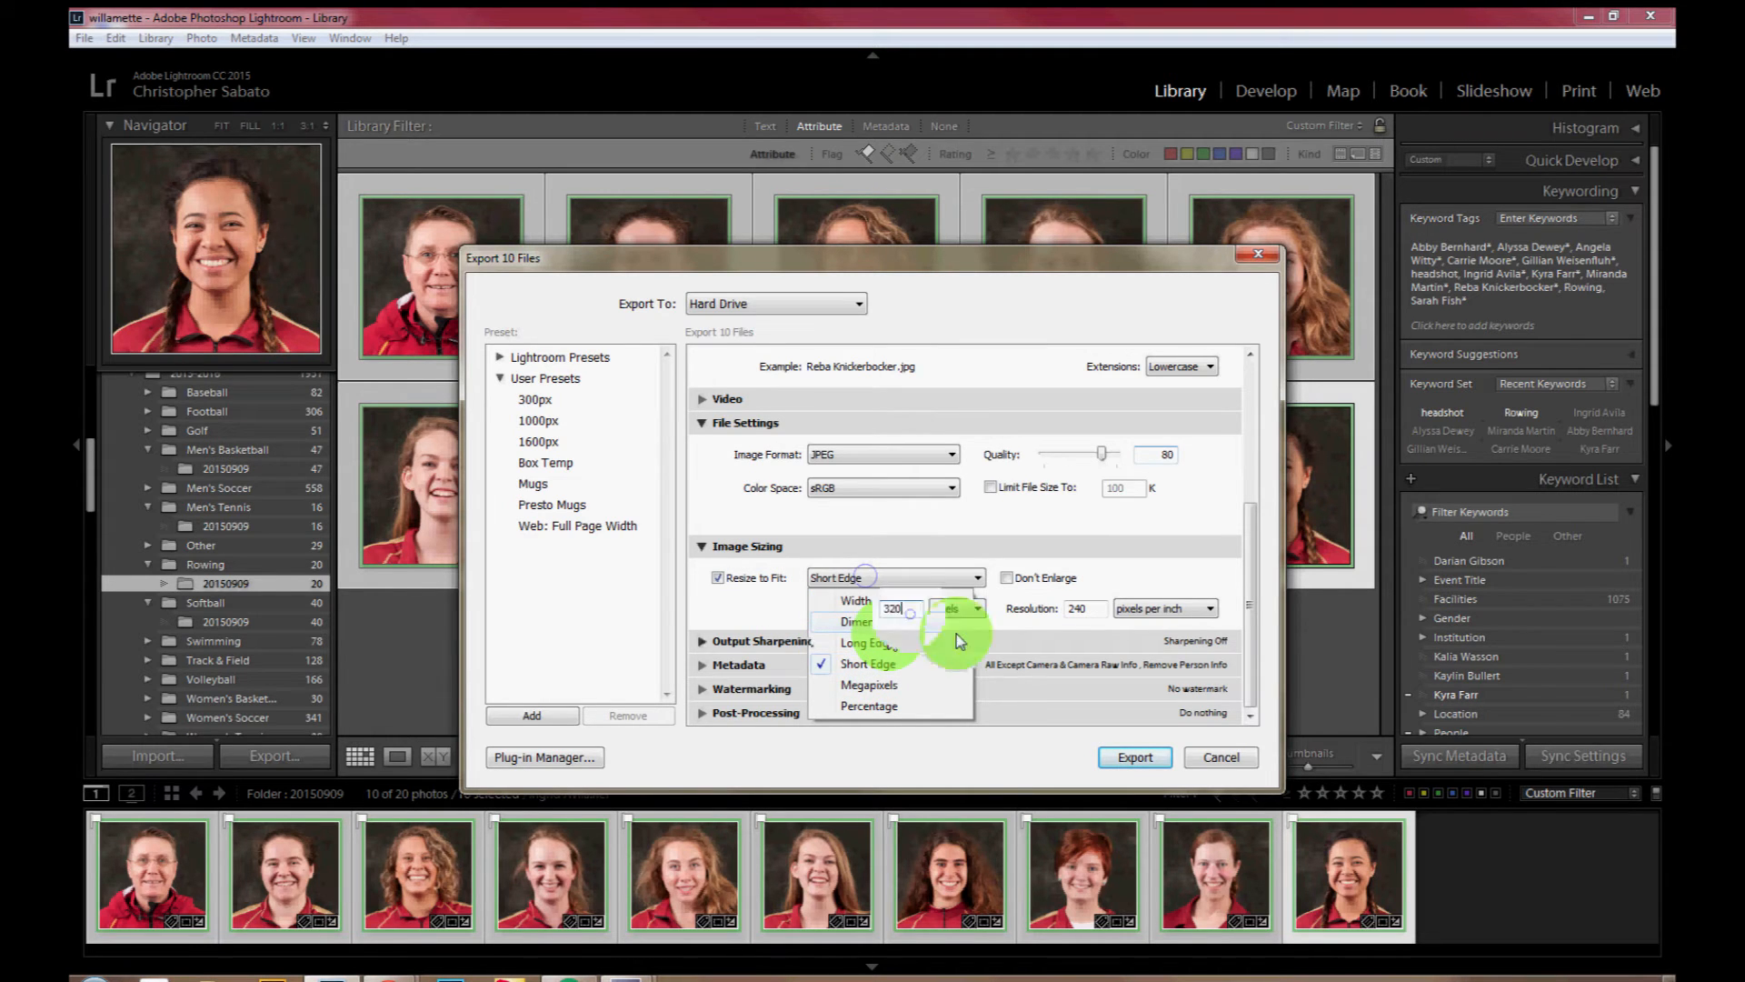
click(905, 611)
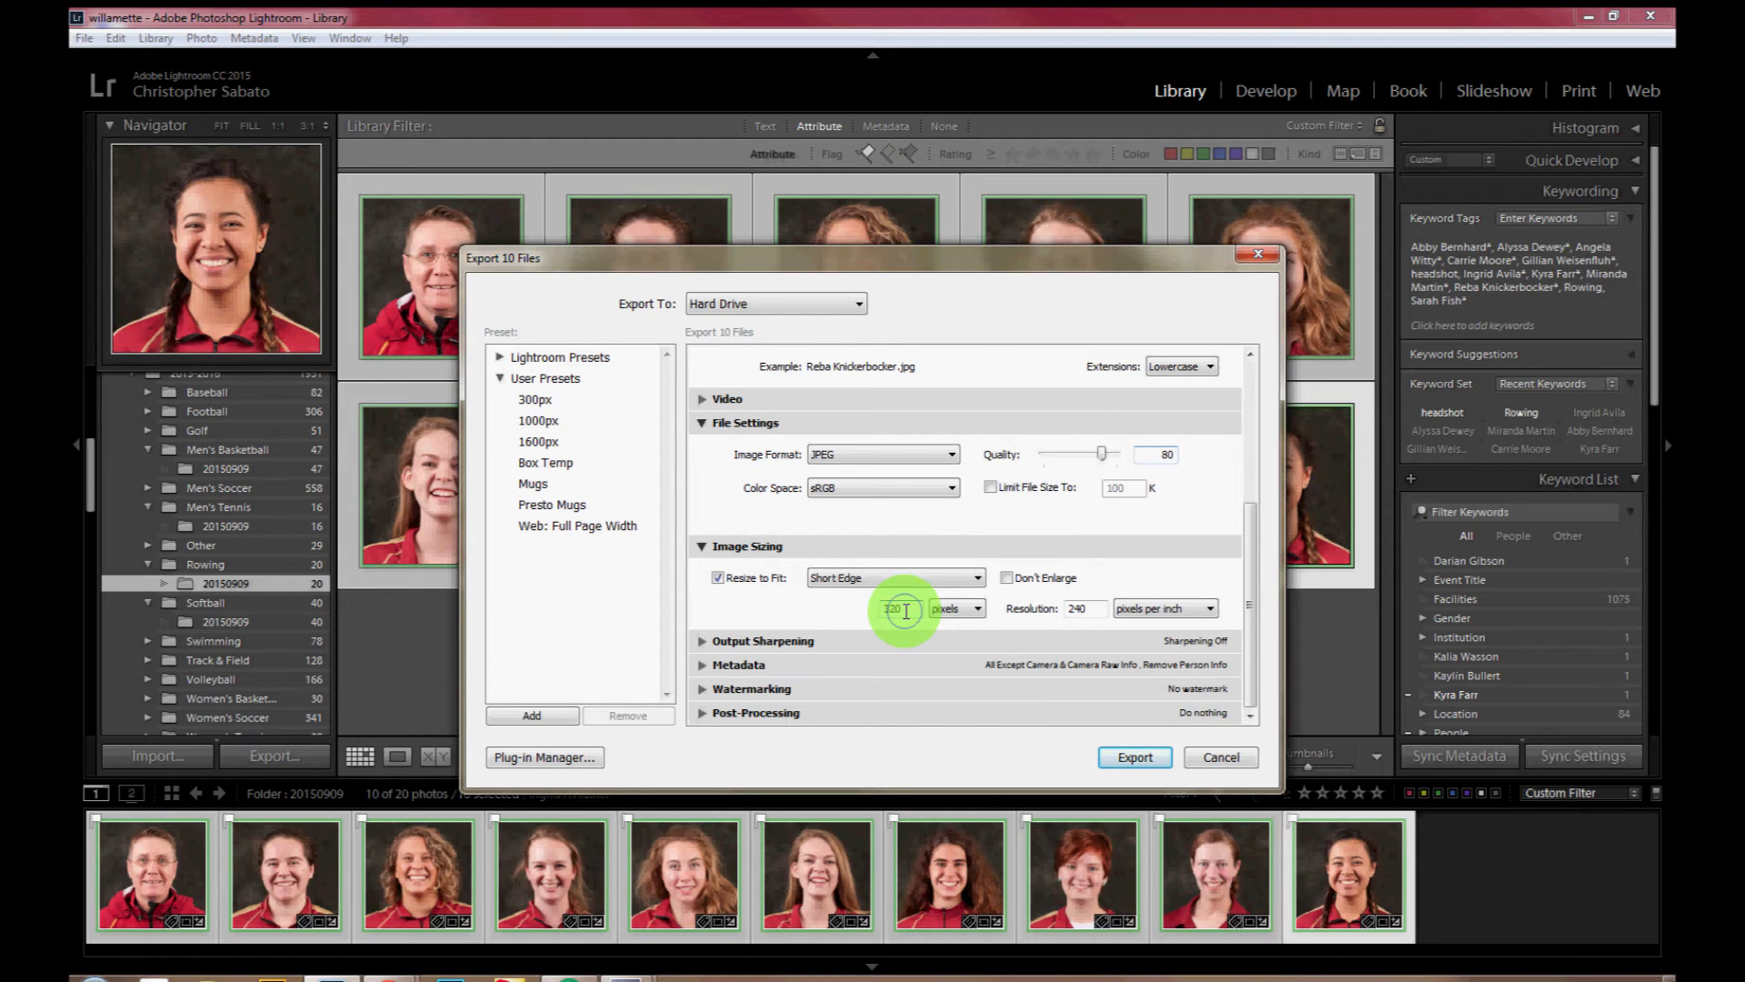
double_click(906, 611)
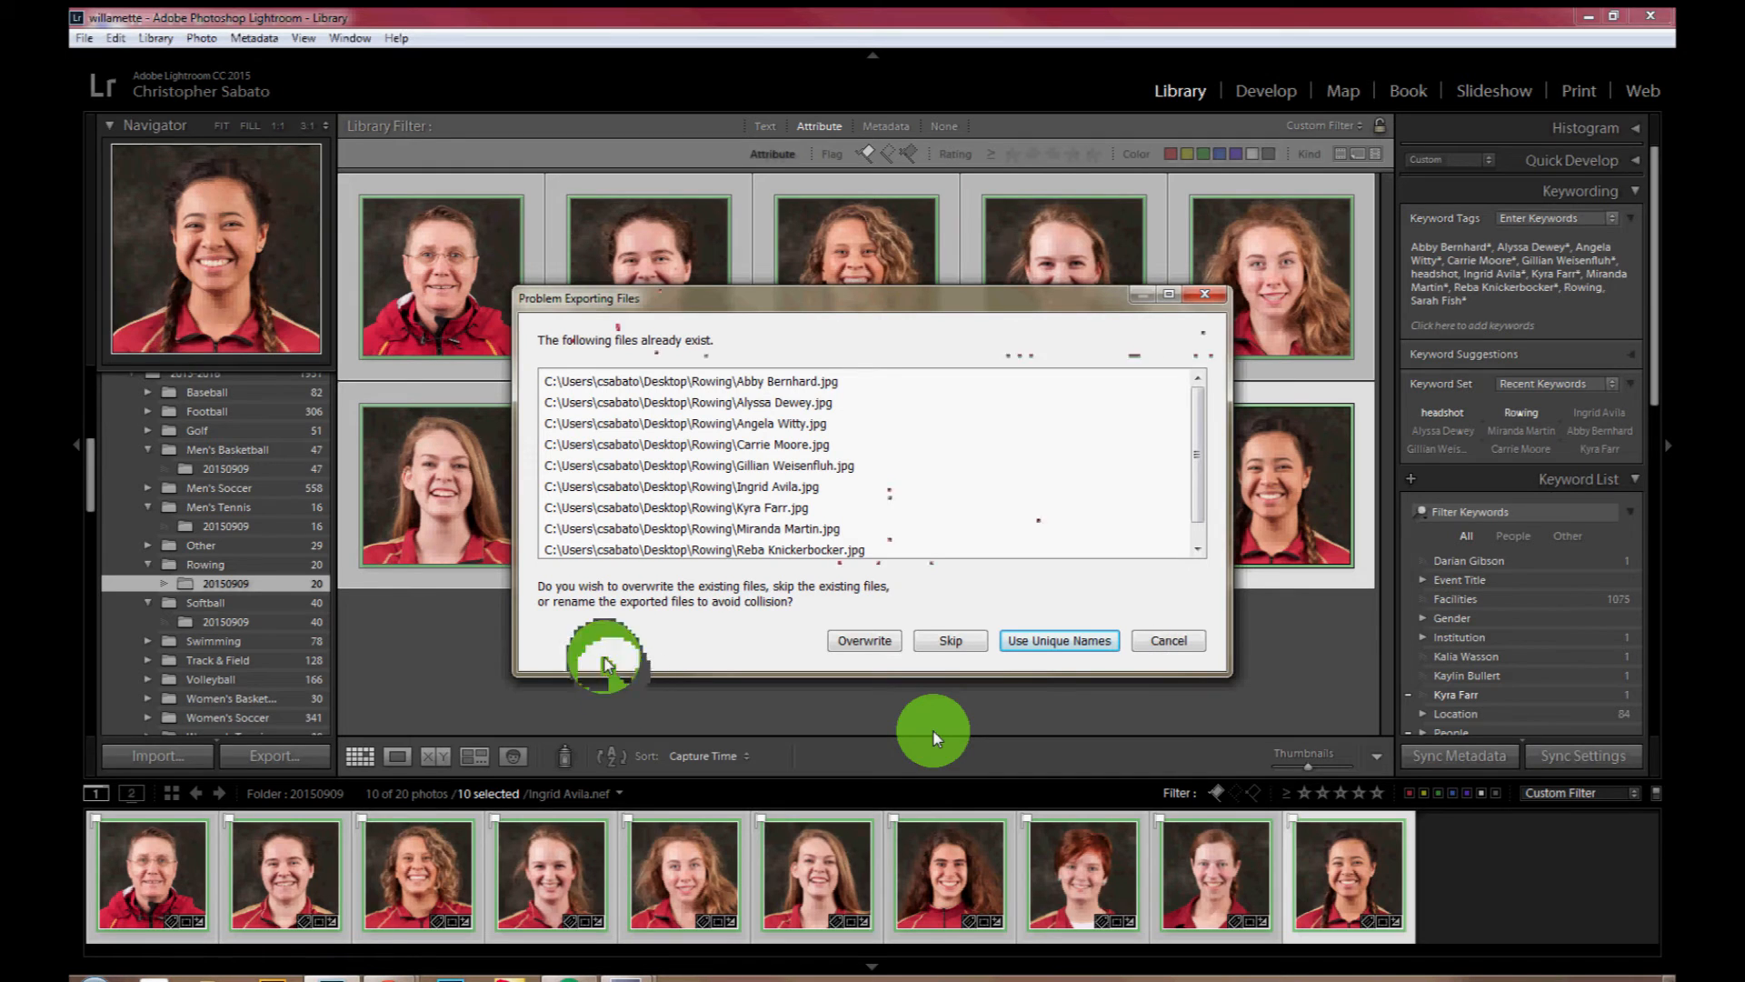
click(1169, 641)
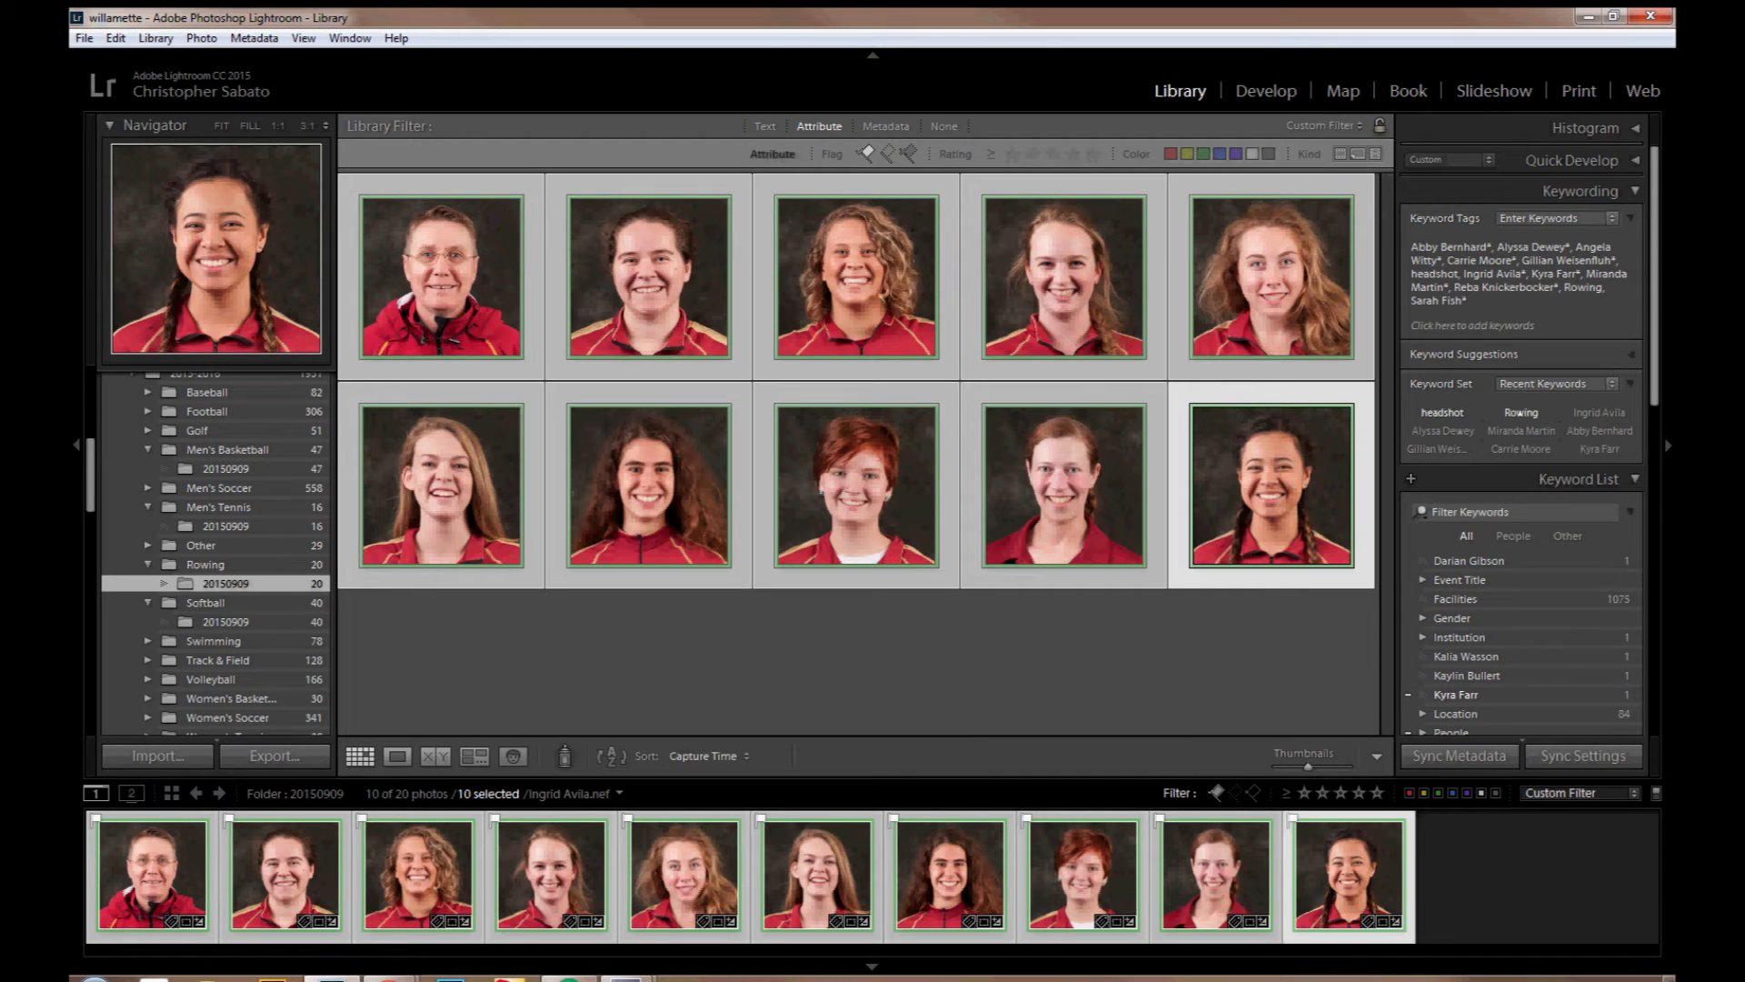
Step: Select all ten square-cropped rowing headshots and create a virtual copy of each
click(1009, 50)
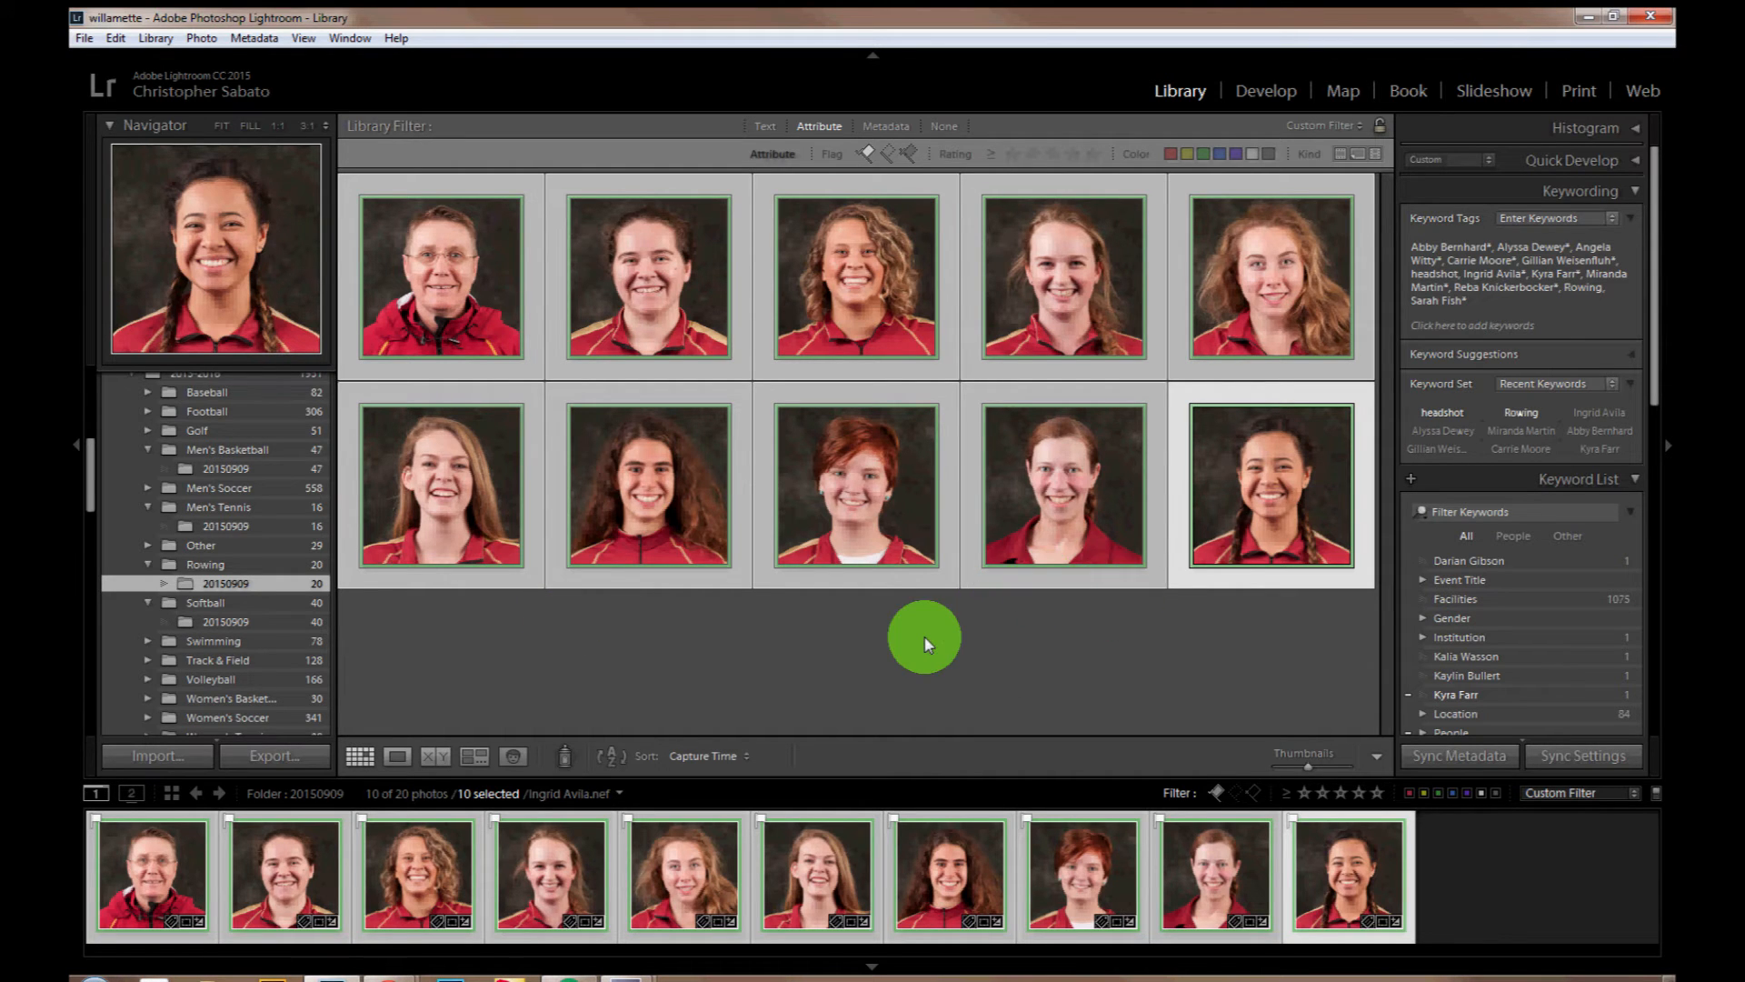
click(1181, 661)
key(ctrl+a)
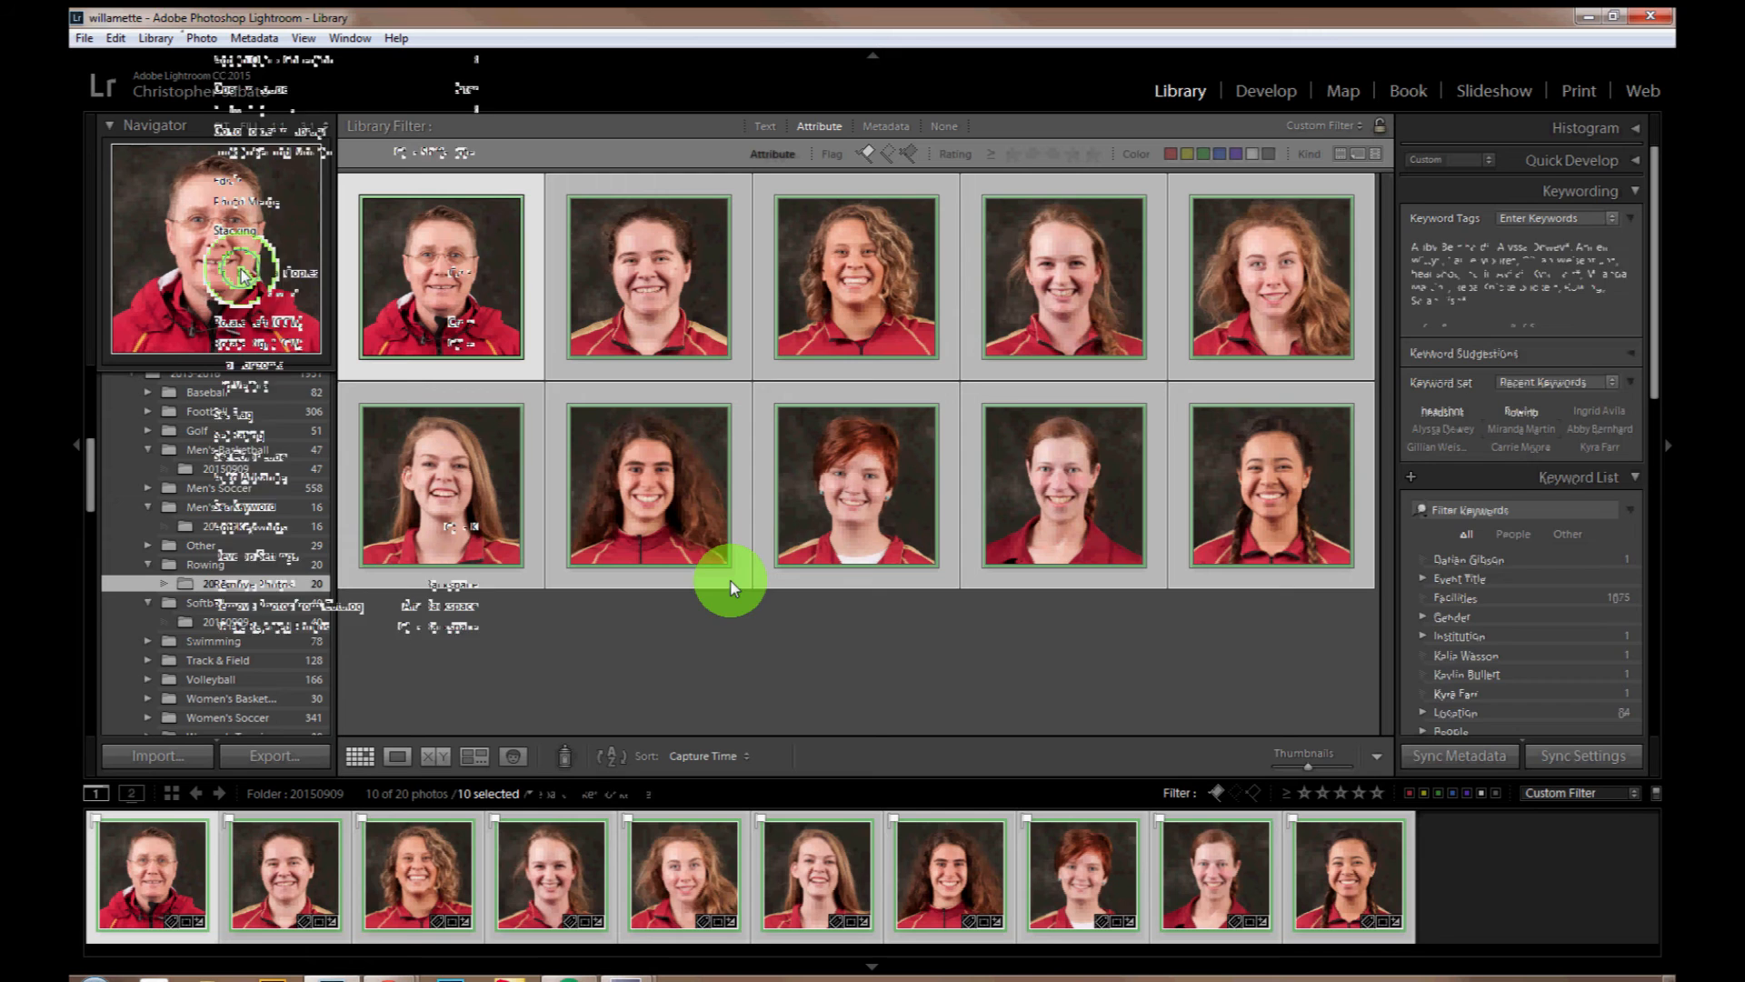
key(ctrl+apostrophe)
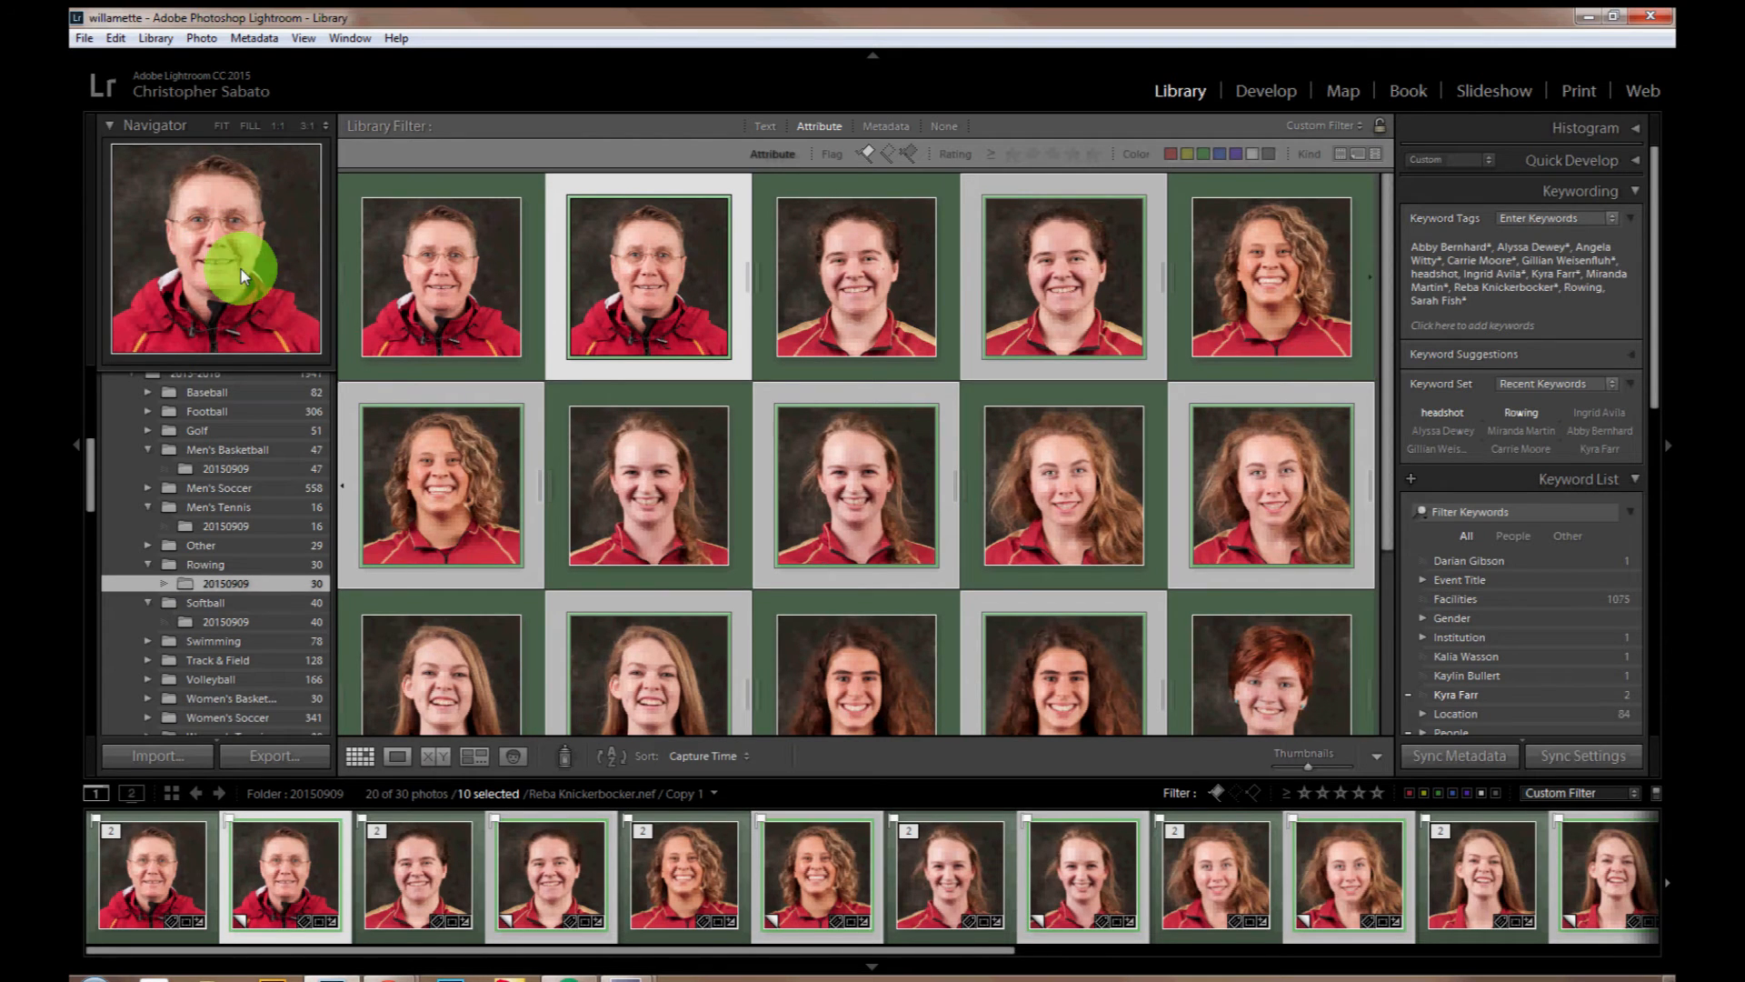
Step: Label the ten virtual copies yellow and filter the folder to show only yellow-labelled photos
click(1388, 822)
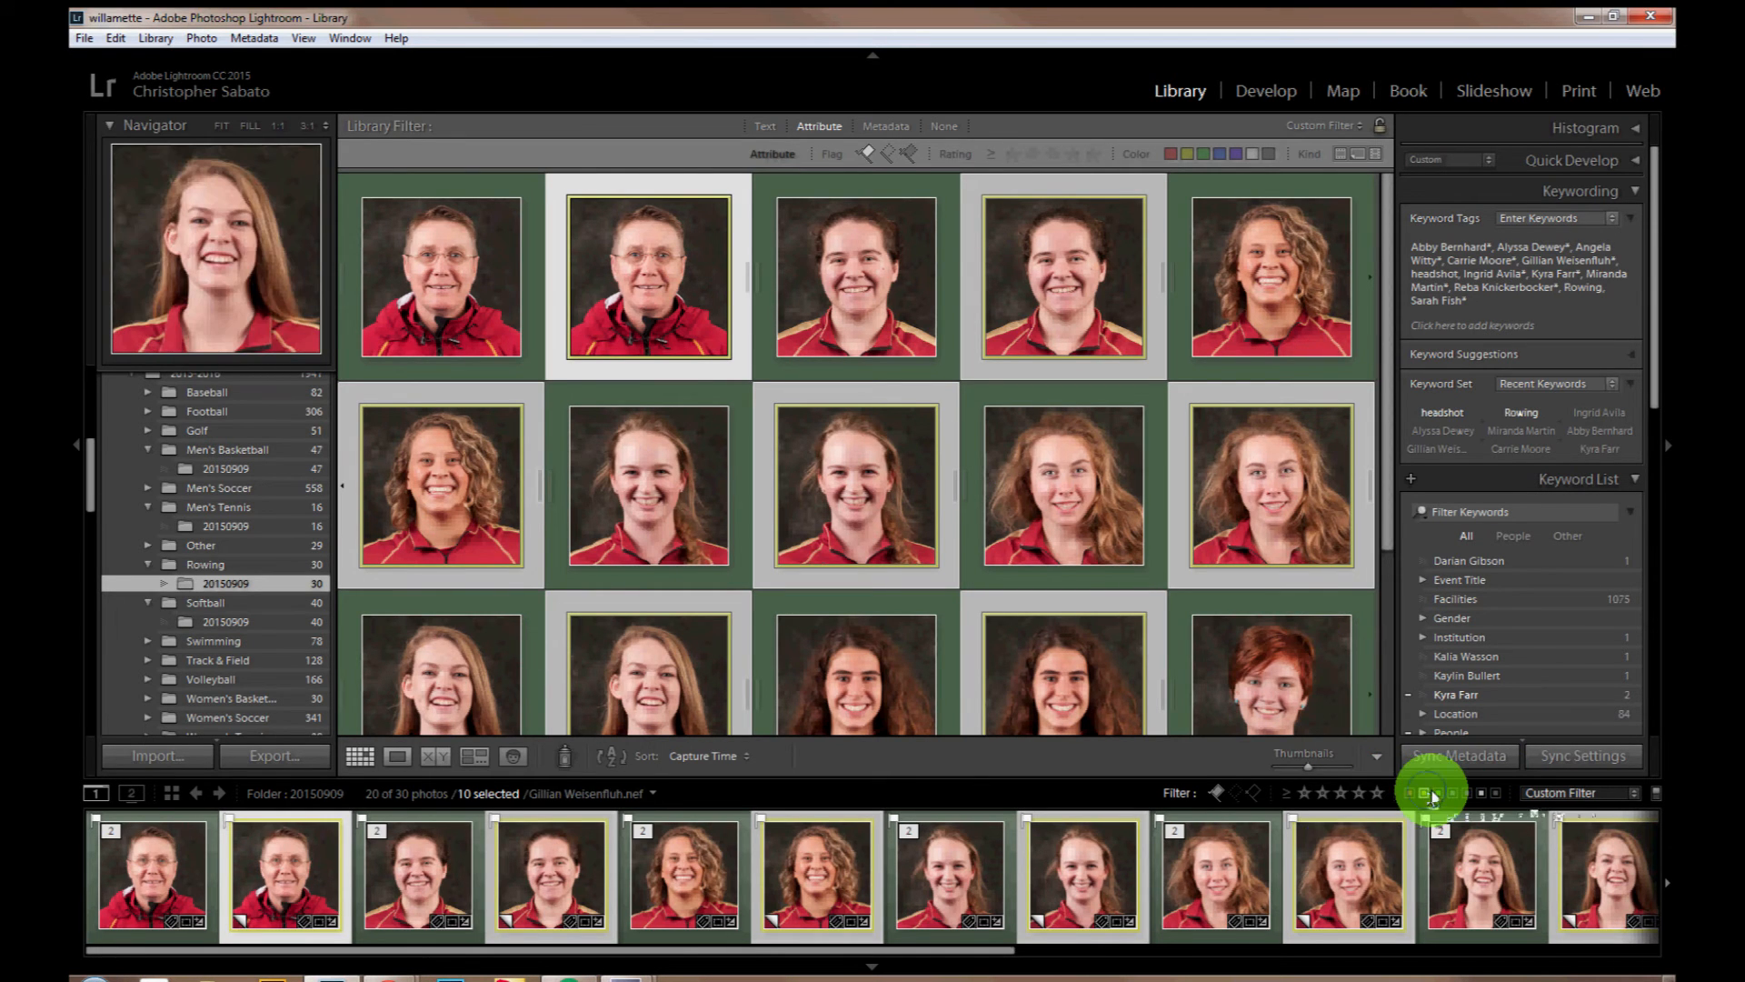
click(1430, 790)
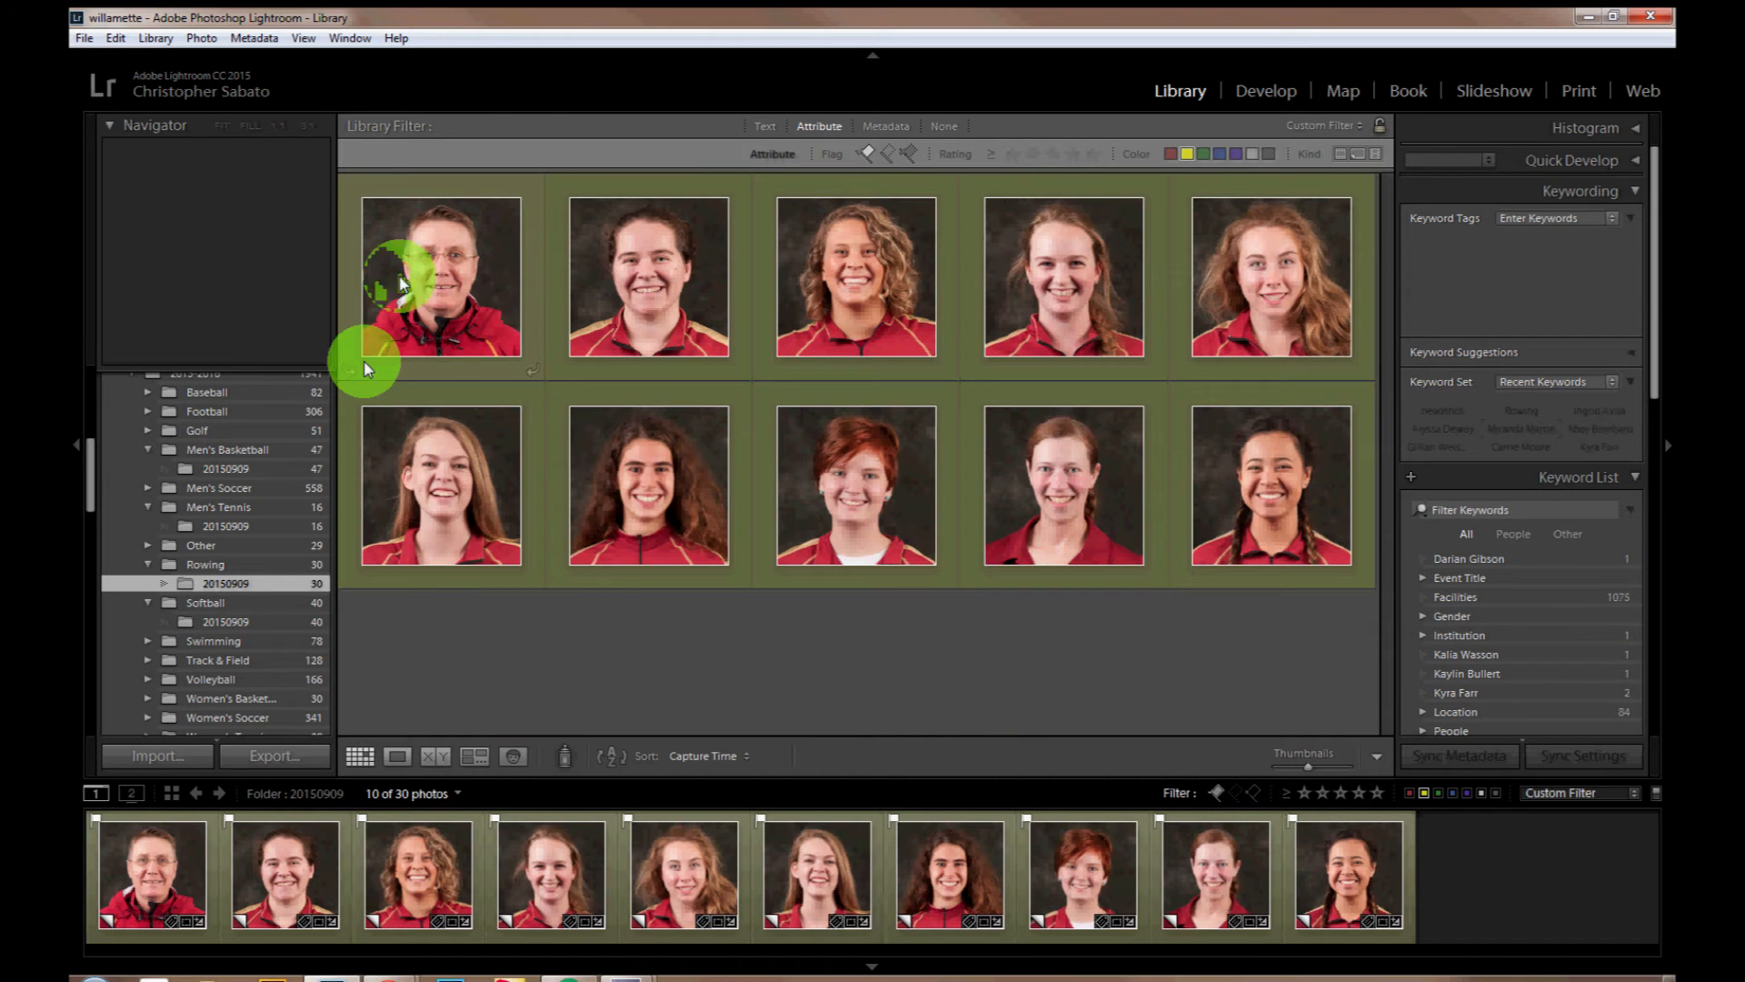
Step: Open the first virtual copy for cropping and set its crop aspect ratio to 2 x 1
click(363, 367)
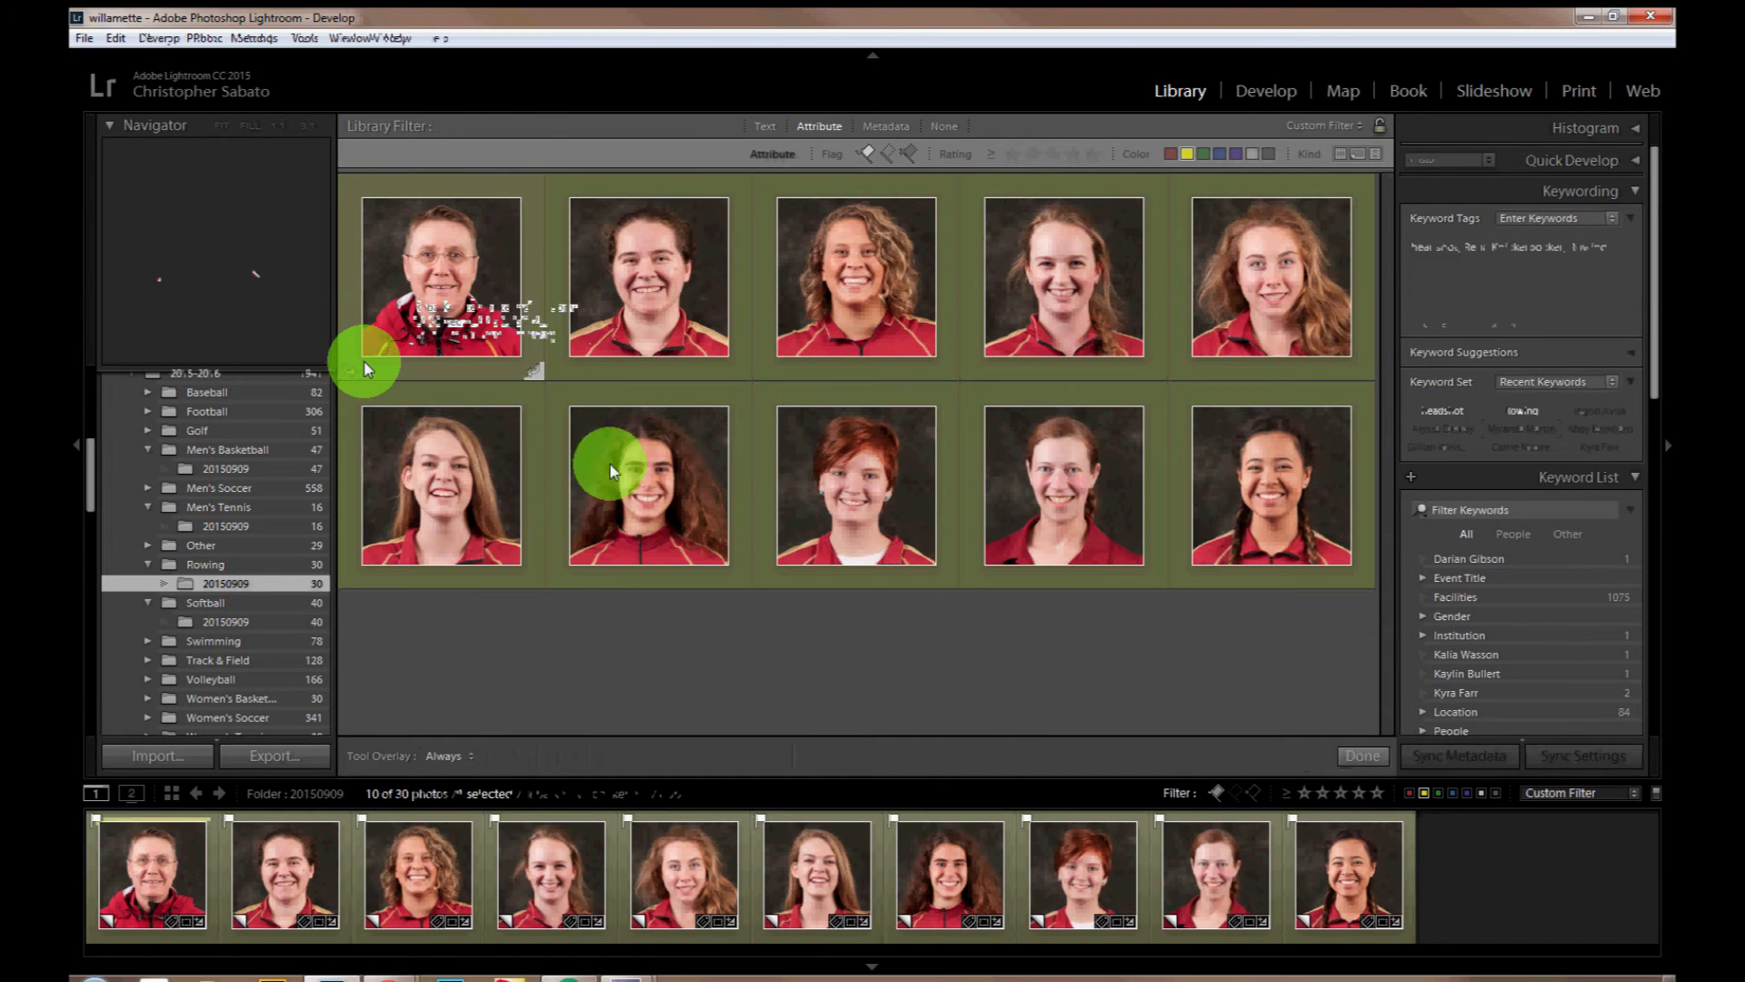
key(r)
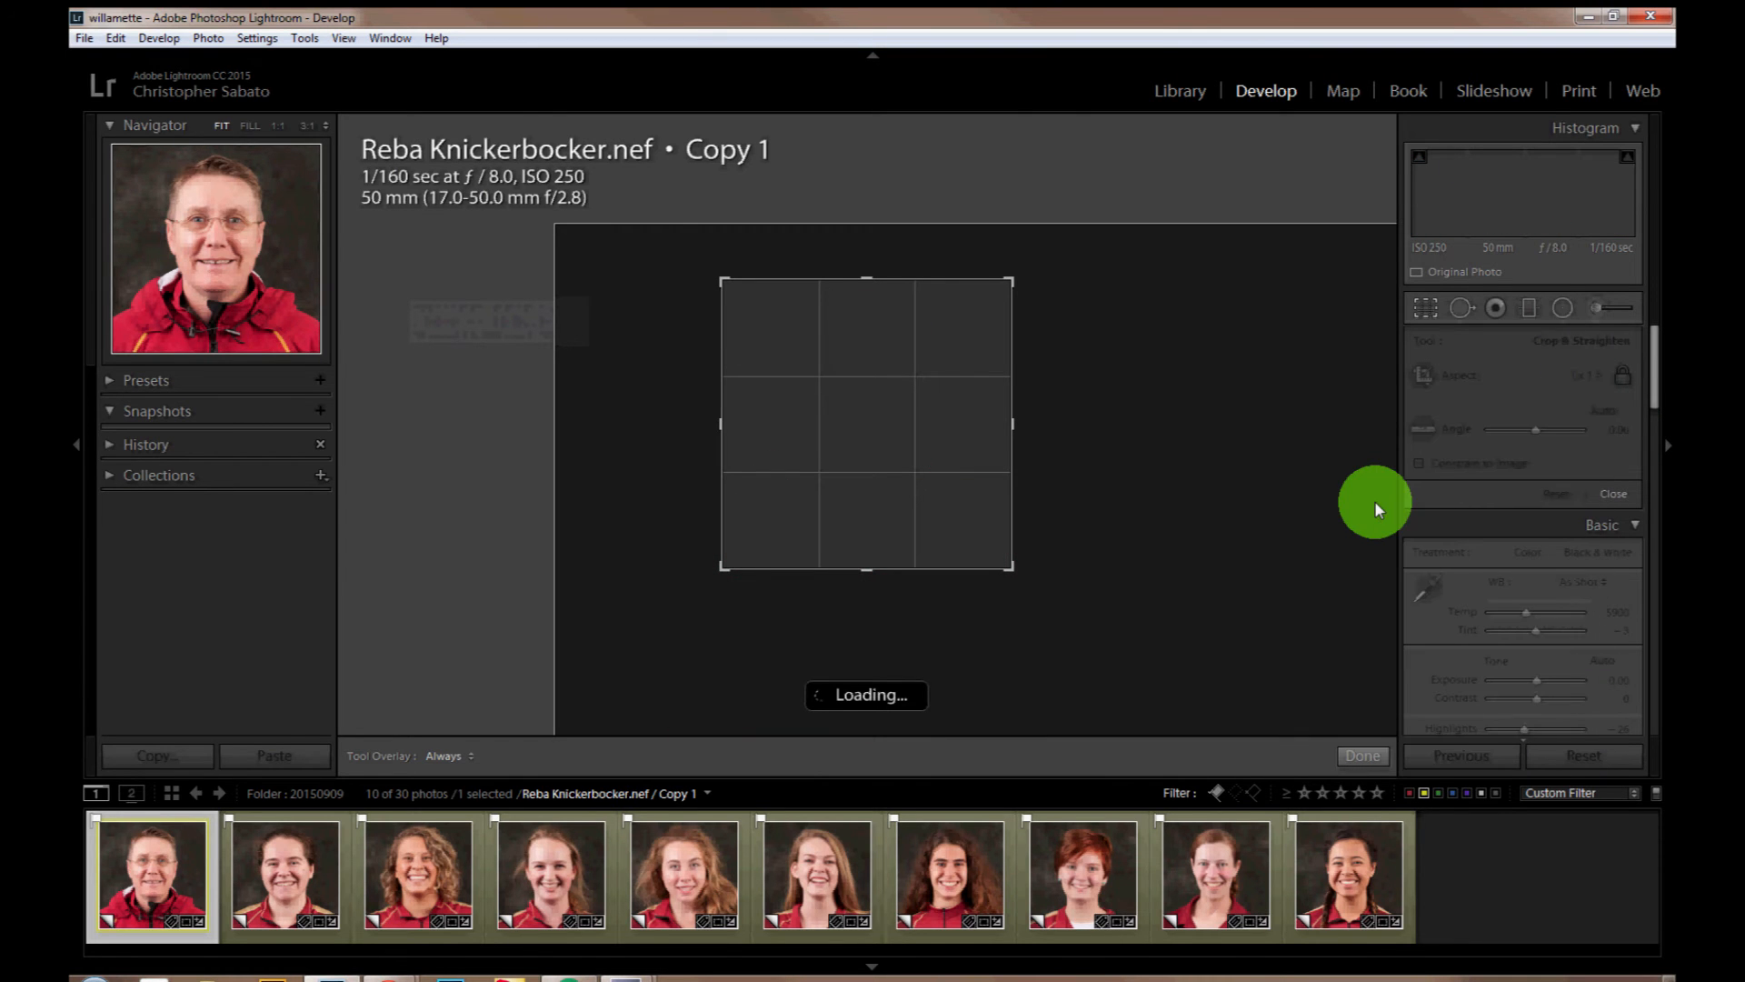
click(1585, 376)
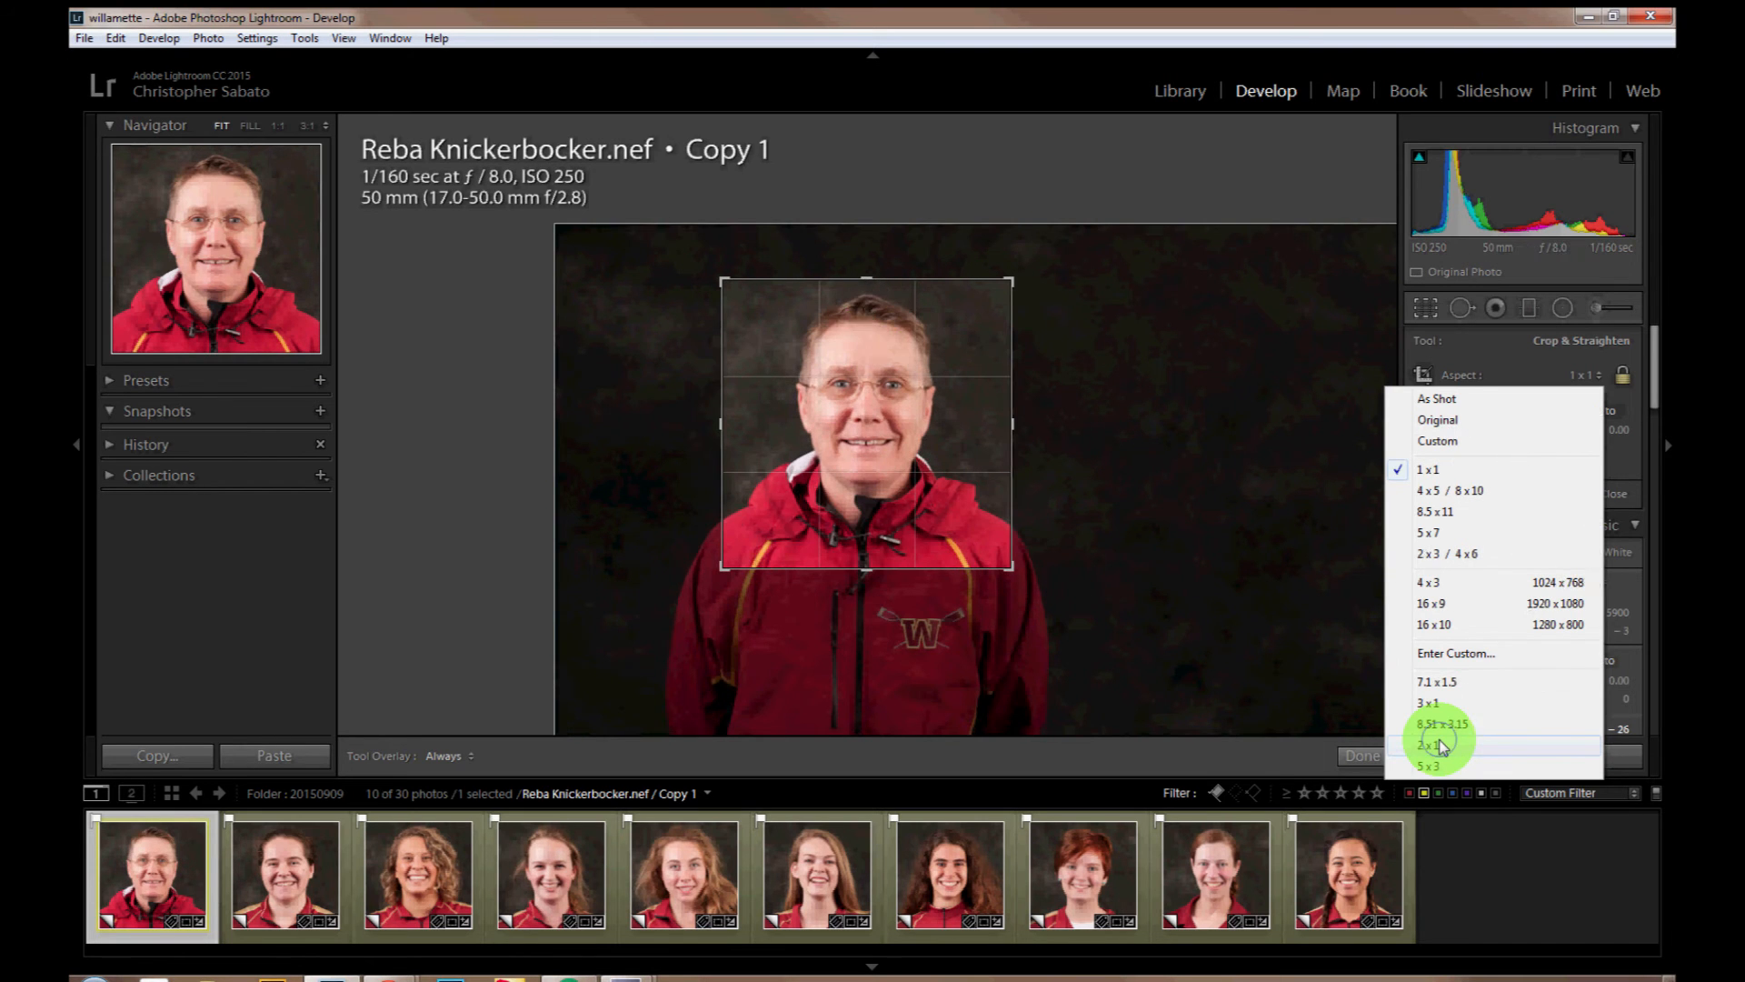
click(1436, 745)
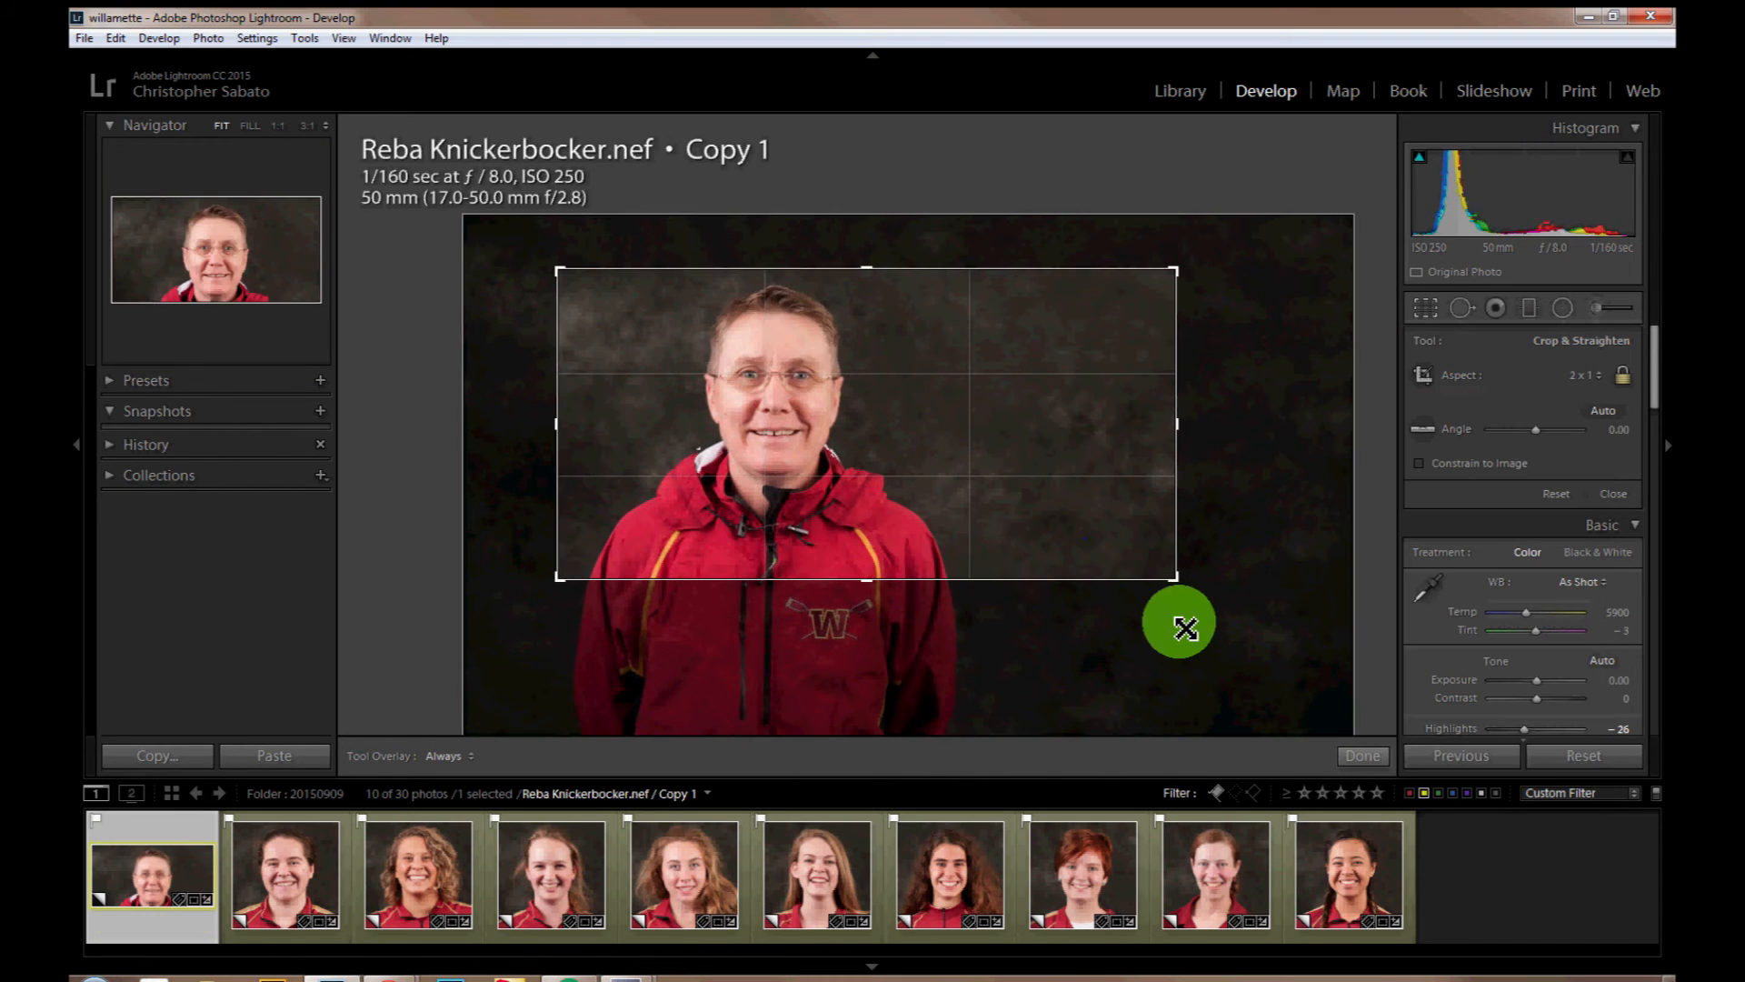
Step: Position the first copy's 2 x 1 crop with the face near the left third, tighten it slightly, and apply it
drag(778, 393, 766, 391)
drag(765, 580, 766, 591)
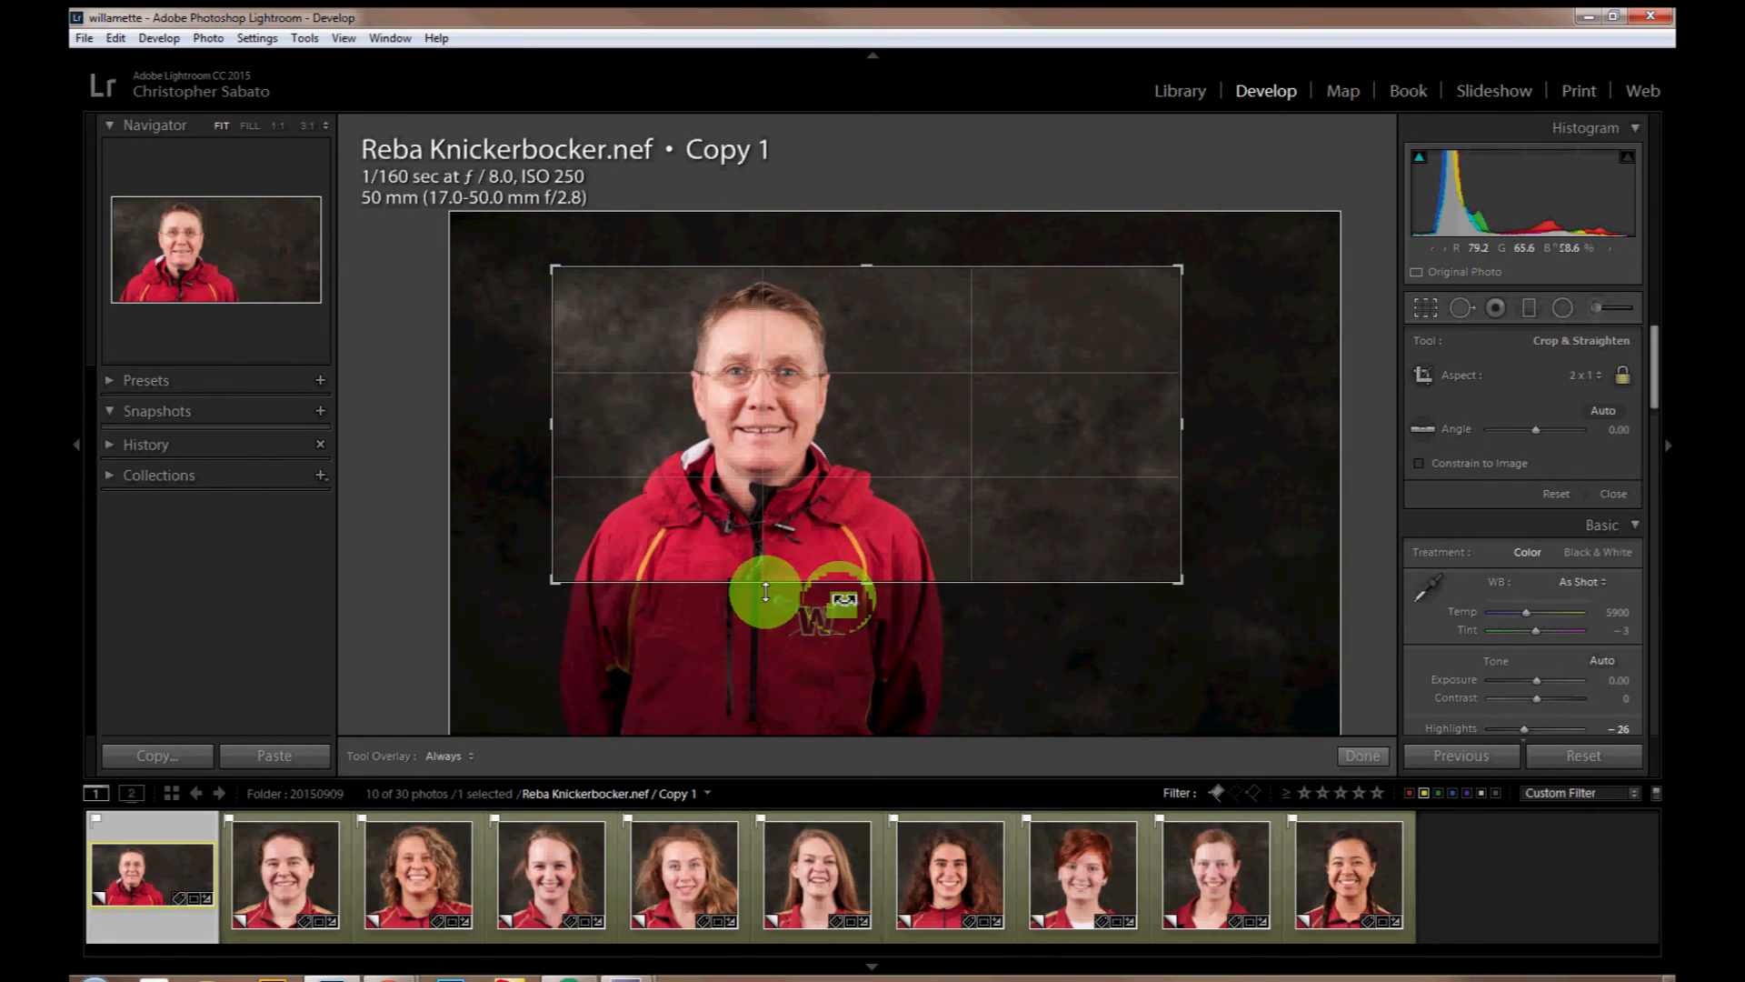
key(ctrl+z)
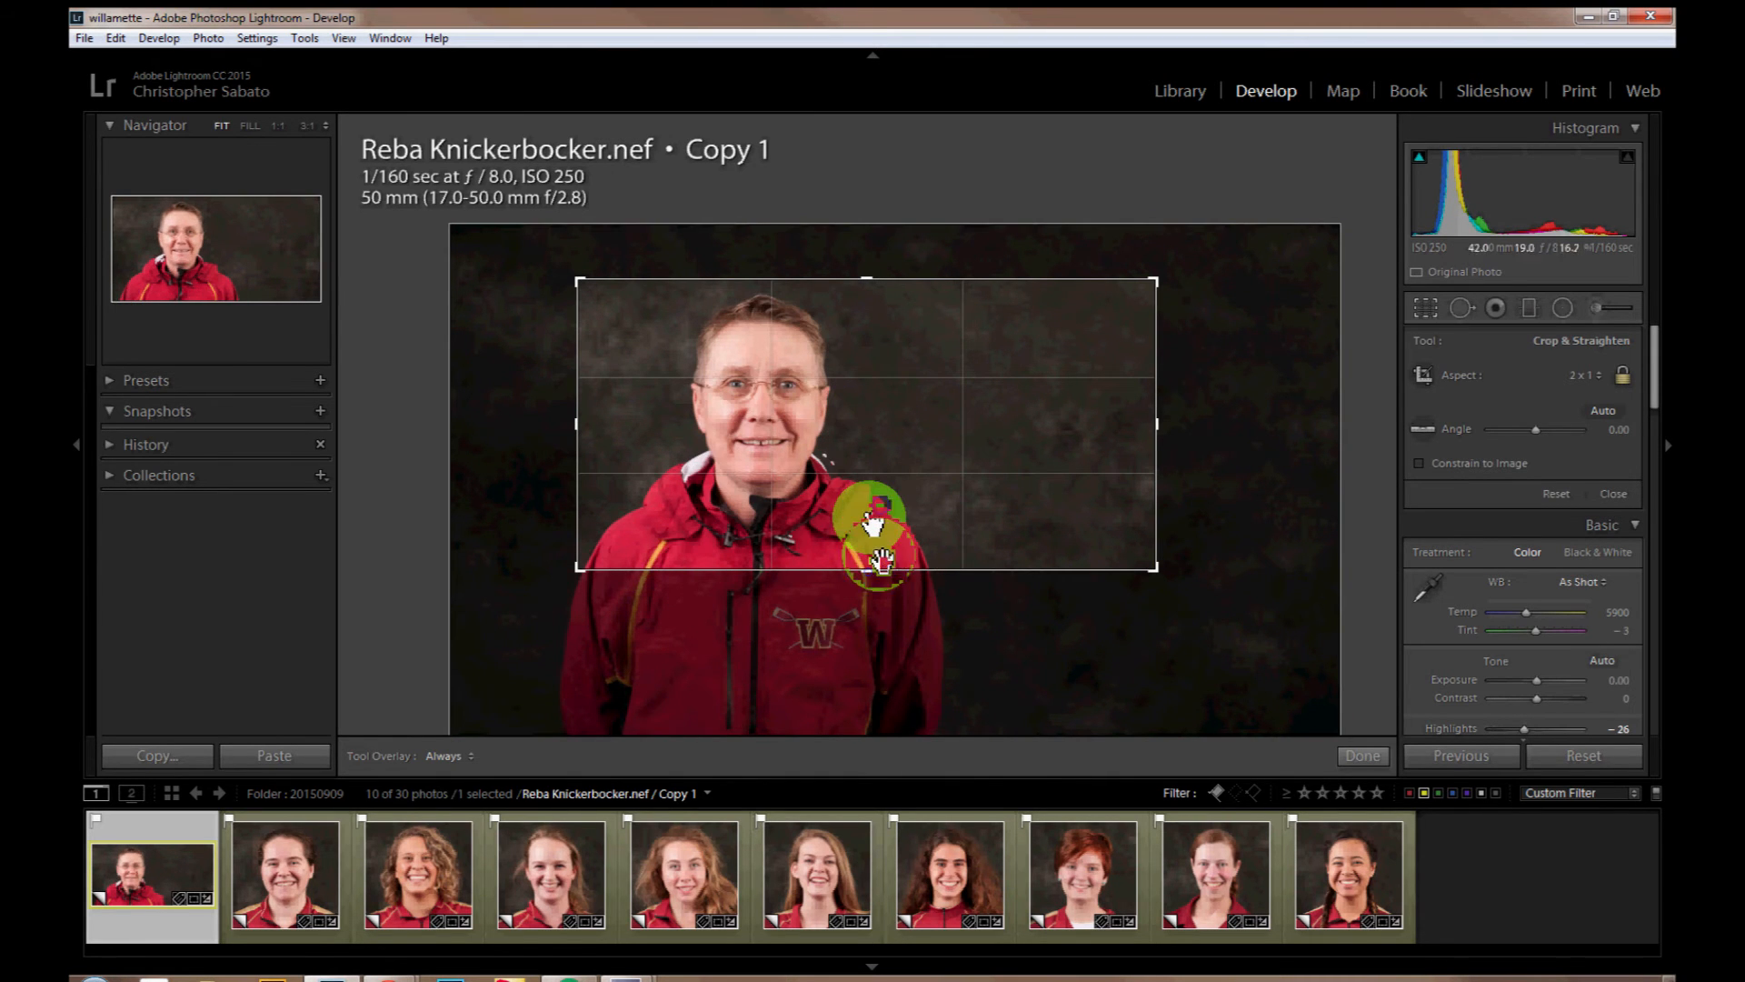
drag(870, 573, 870, 568)
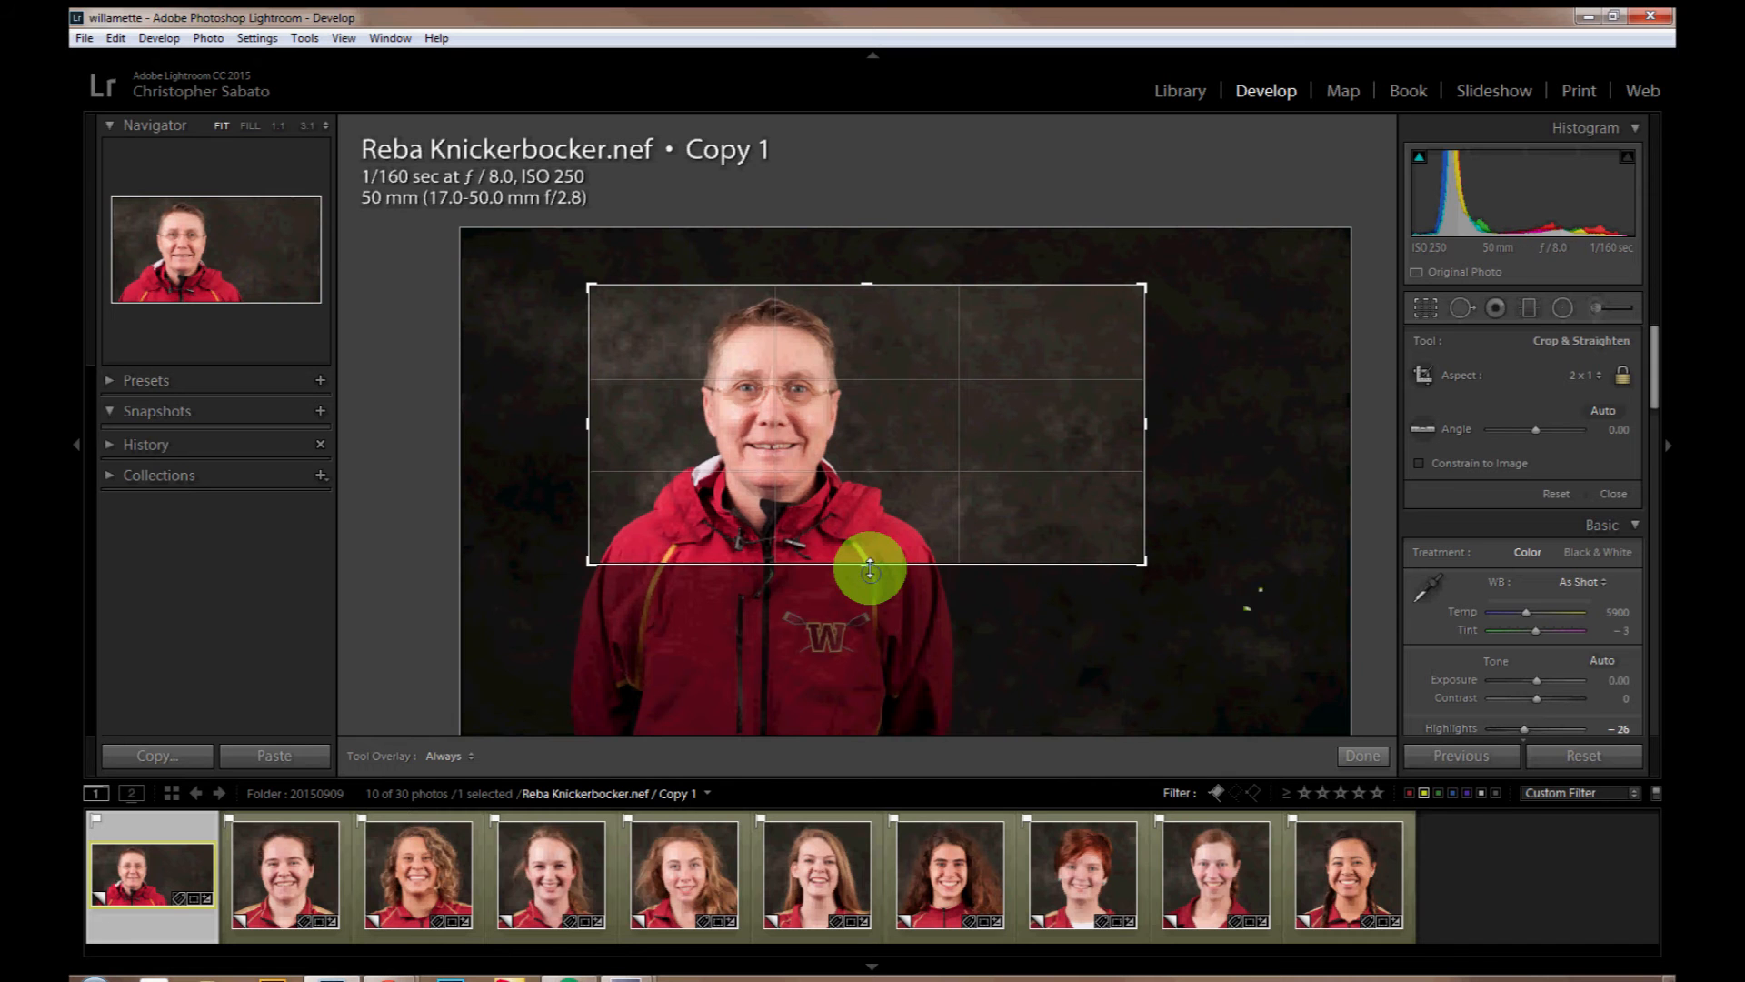
click(1365, 750)
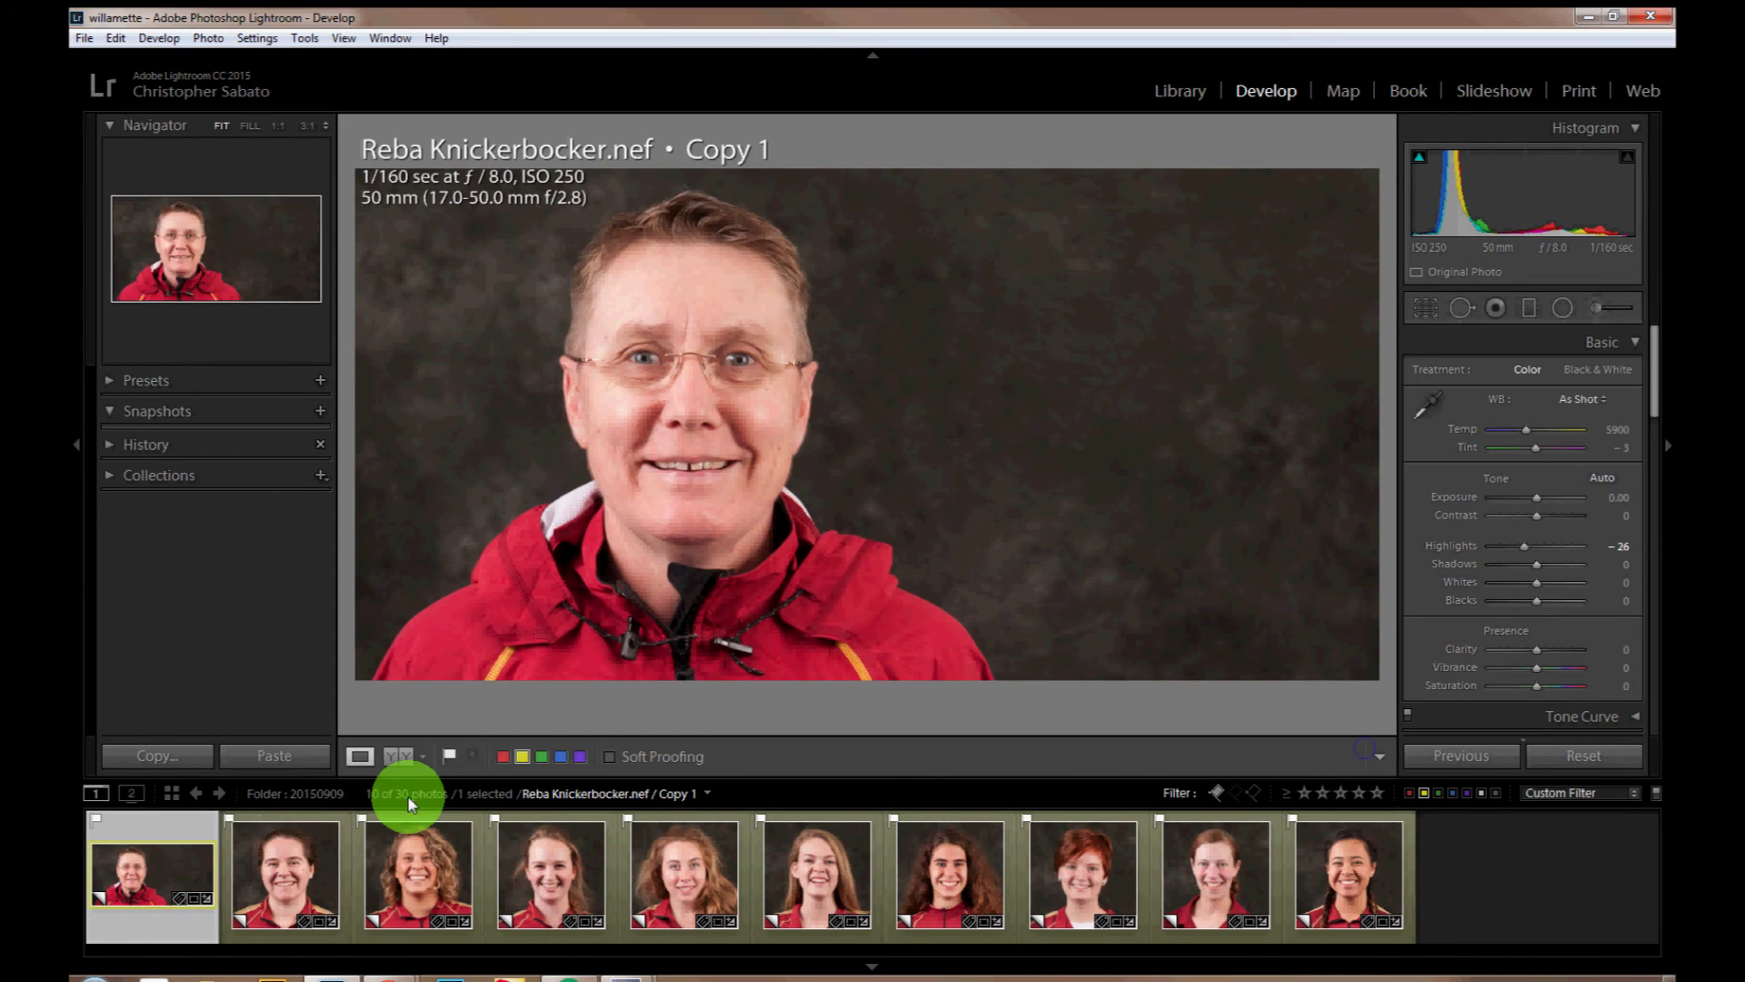
Step: Copy the first virtual copy's Basic Tone, Crop and Process Version settings and return to the photo grid
click(573, 342)
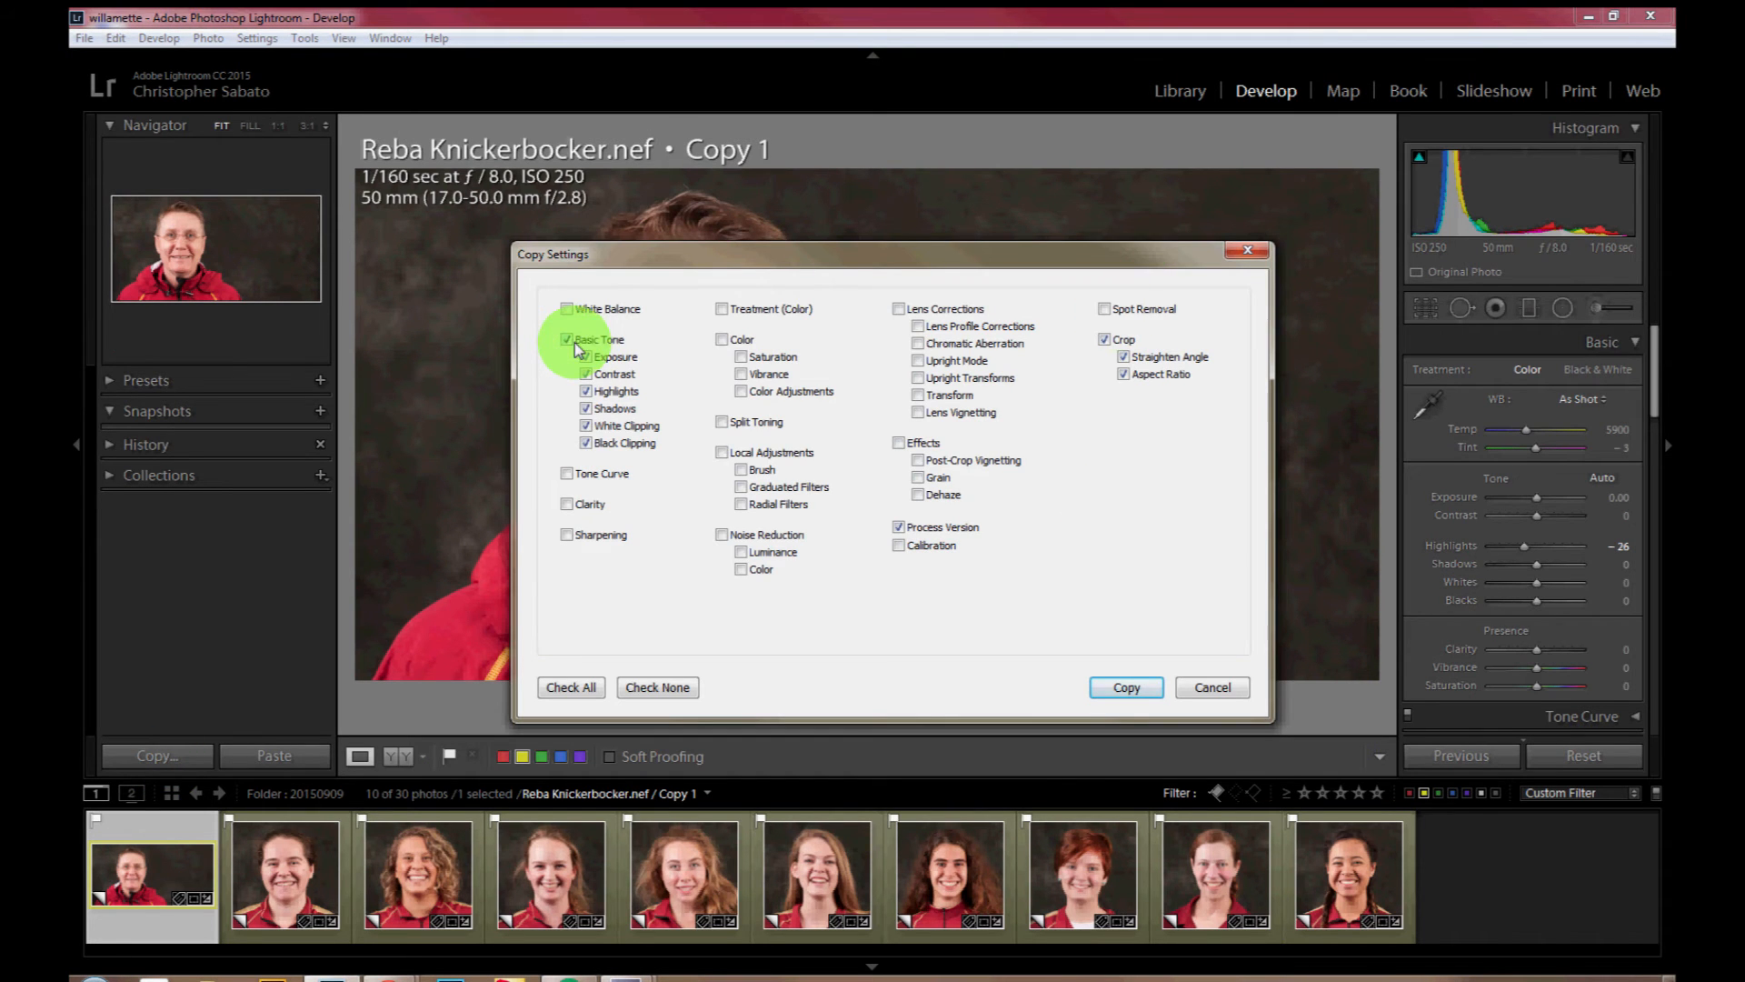
click(1128, 688)
click(625, 782)
click(192, 791)
click(171, 791)
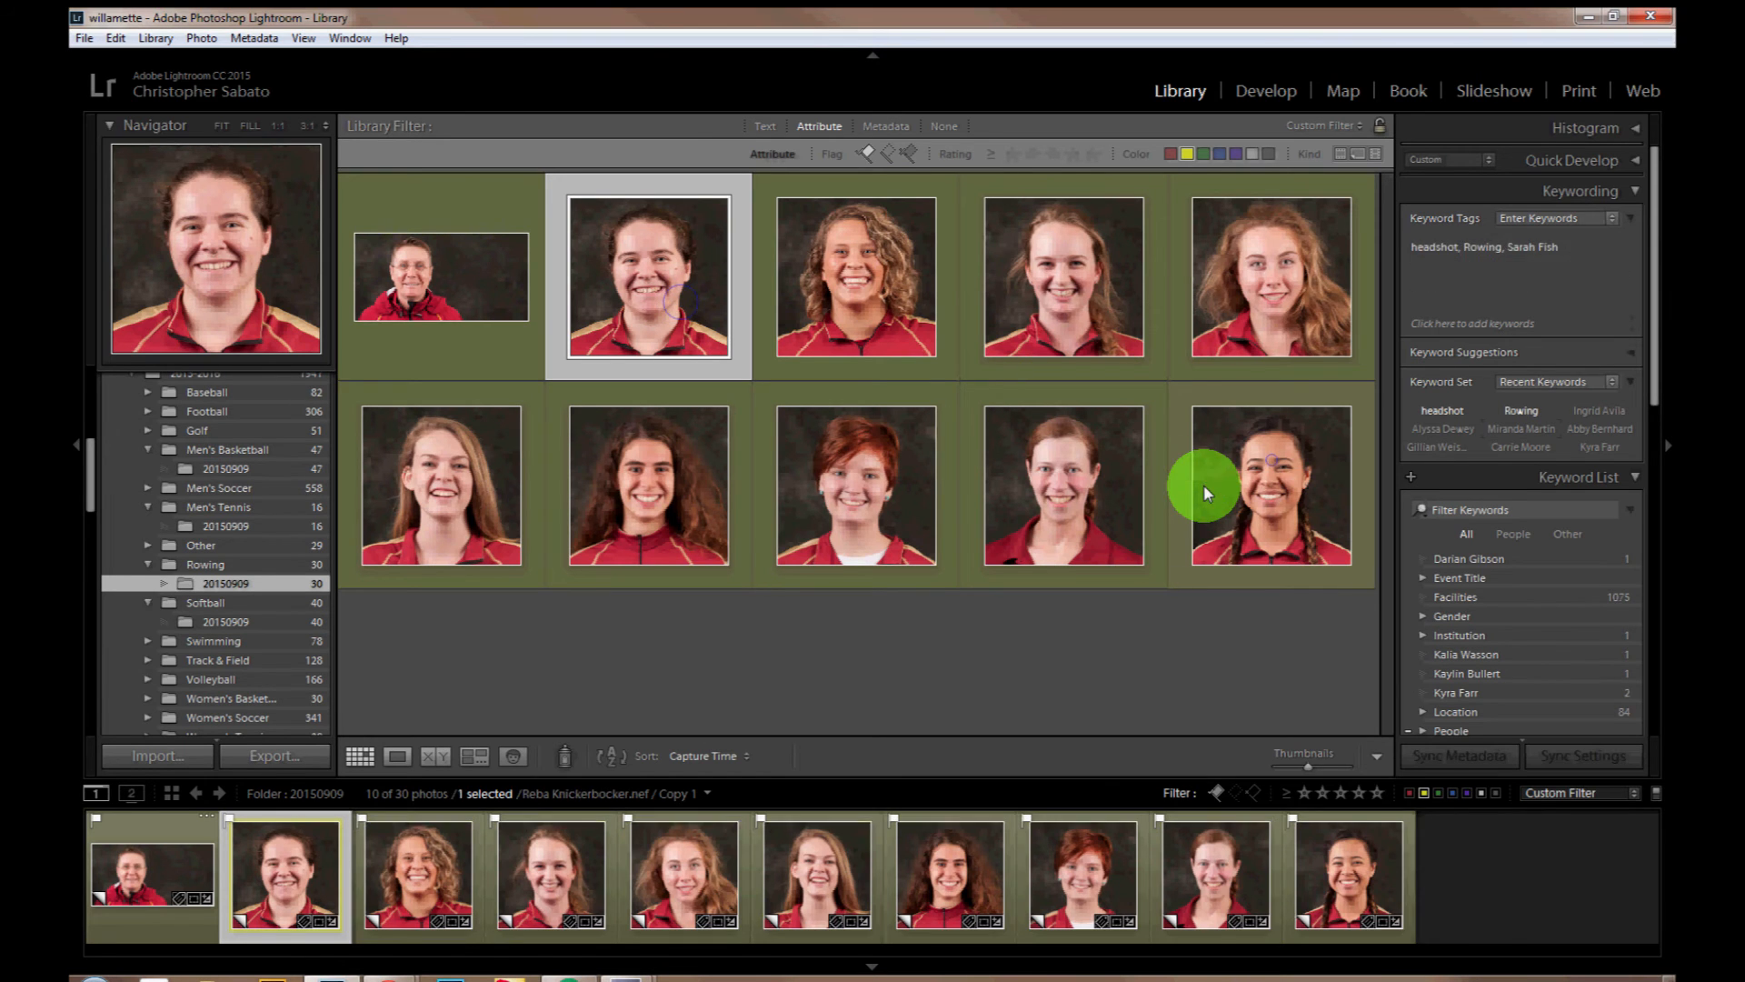
Step: Select the other nine virtual copies and paste the copied develop settings onto them
shift+click(1203, 483)
right_click(1203, 483)
mouse_move(1279, 758)
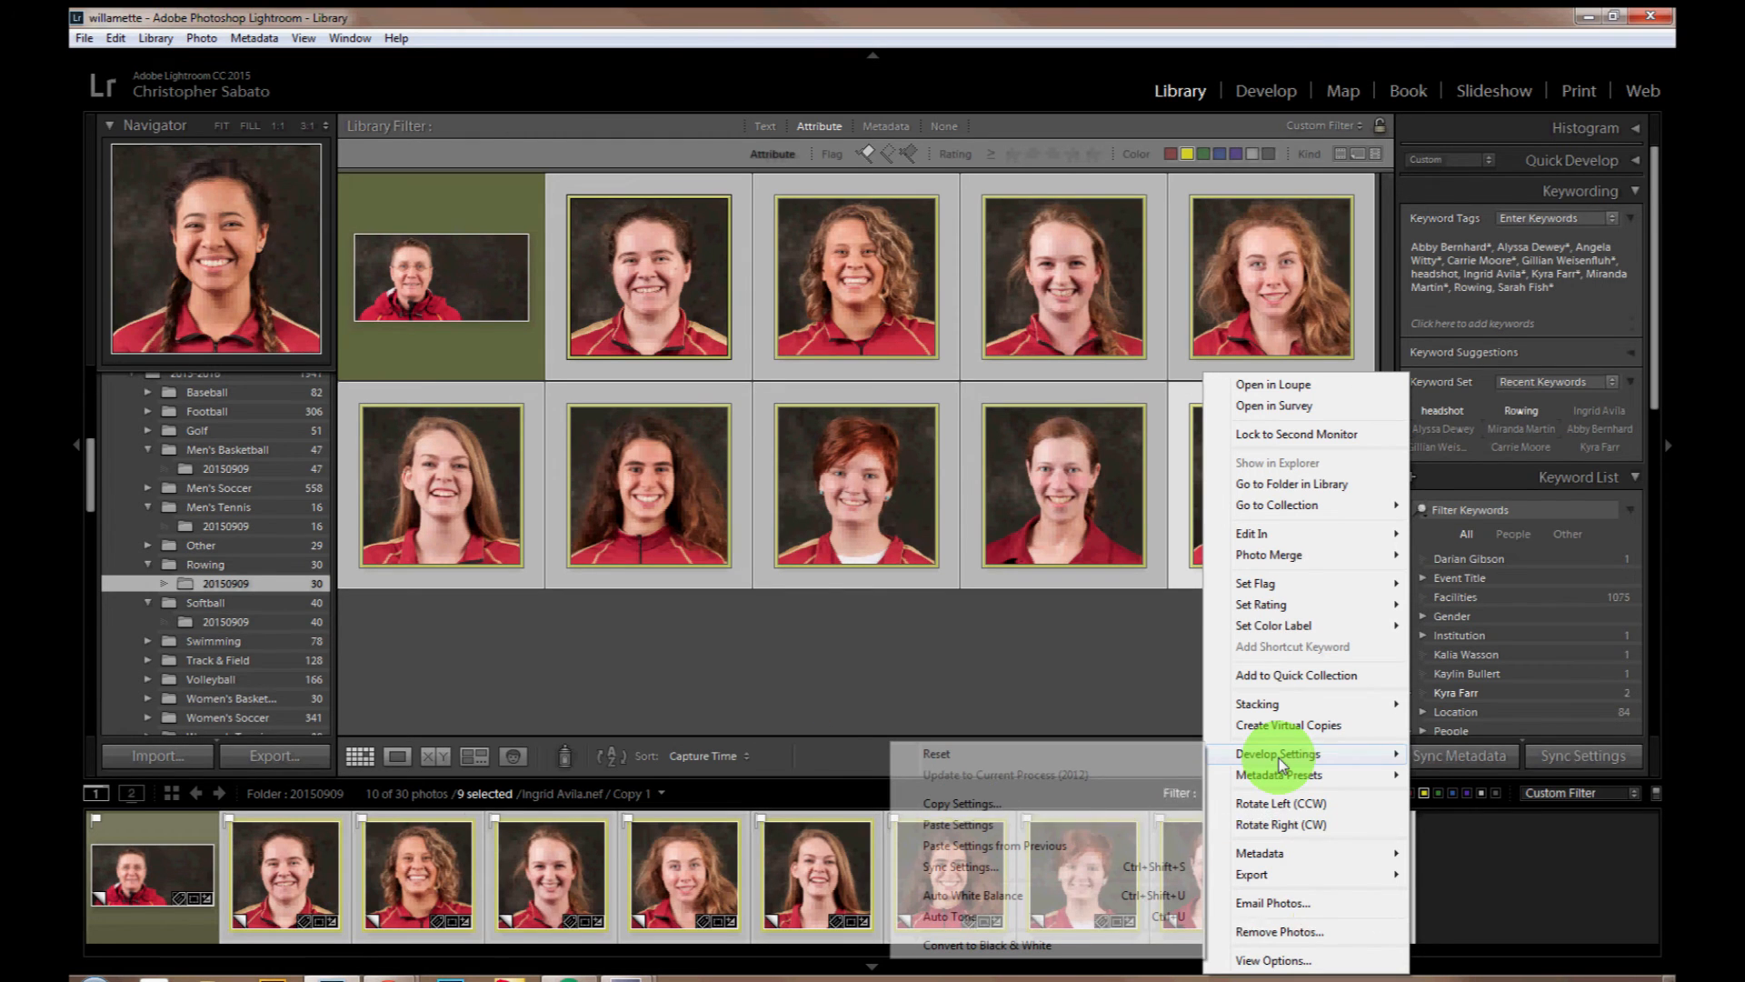
click(959, 825)
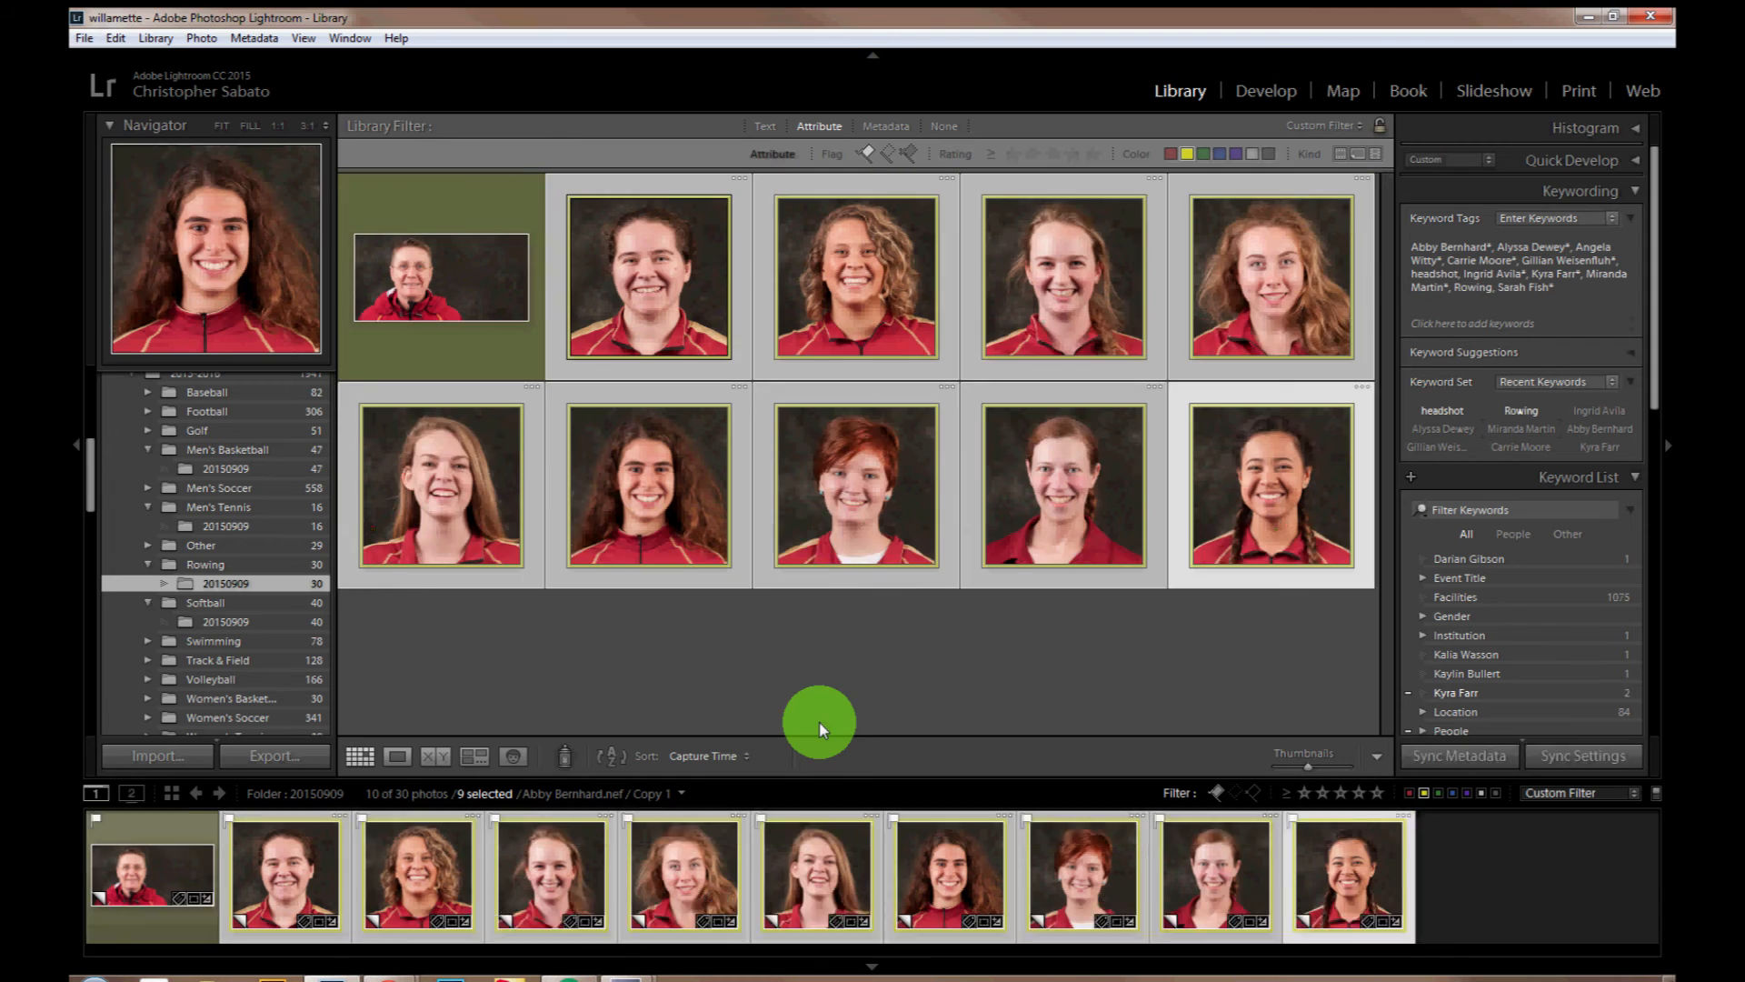
click(466, 280)
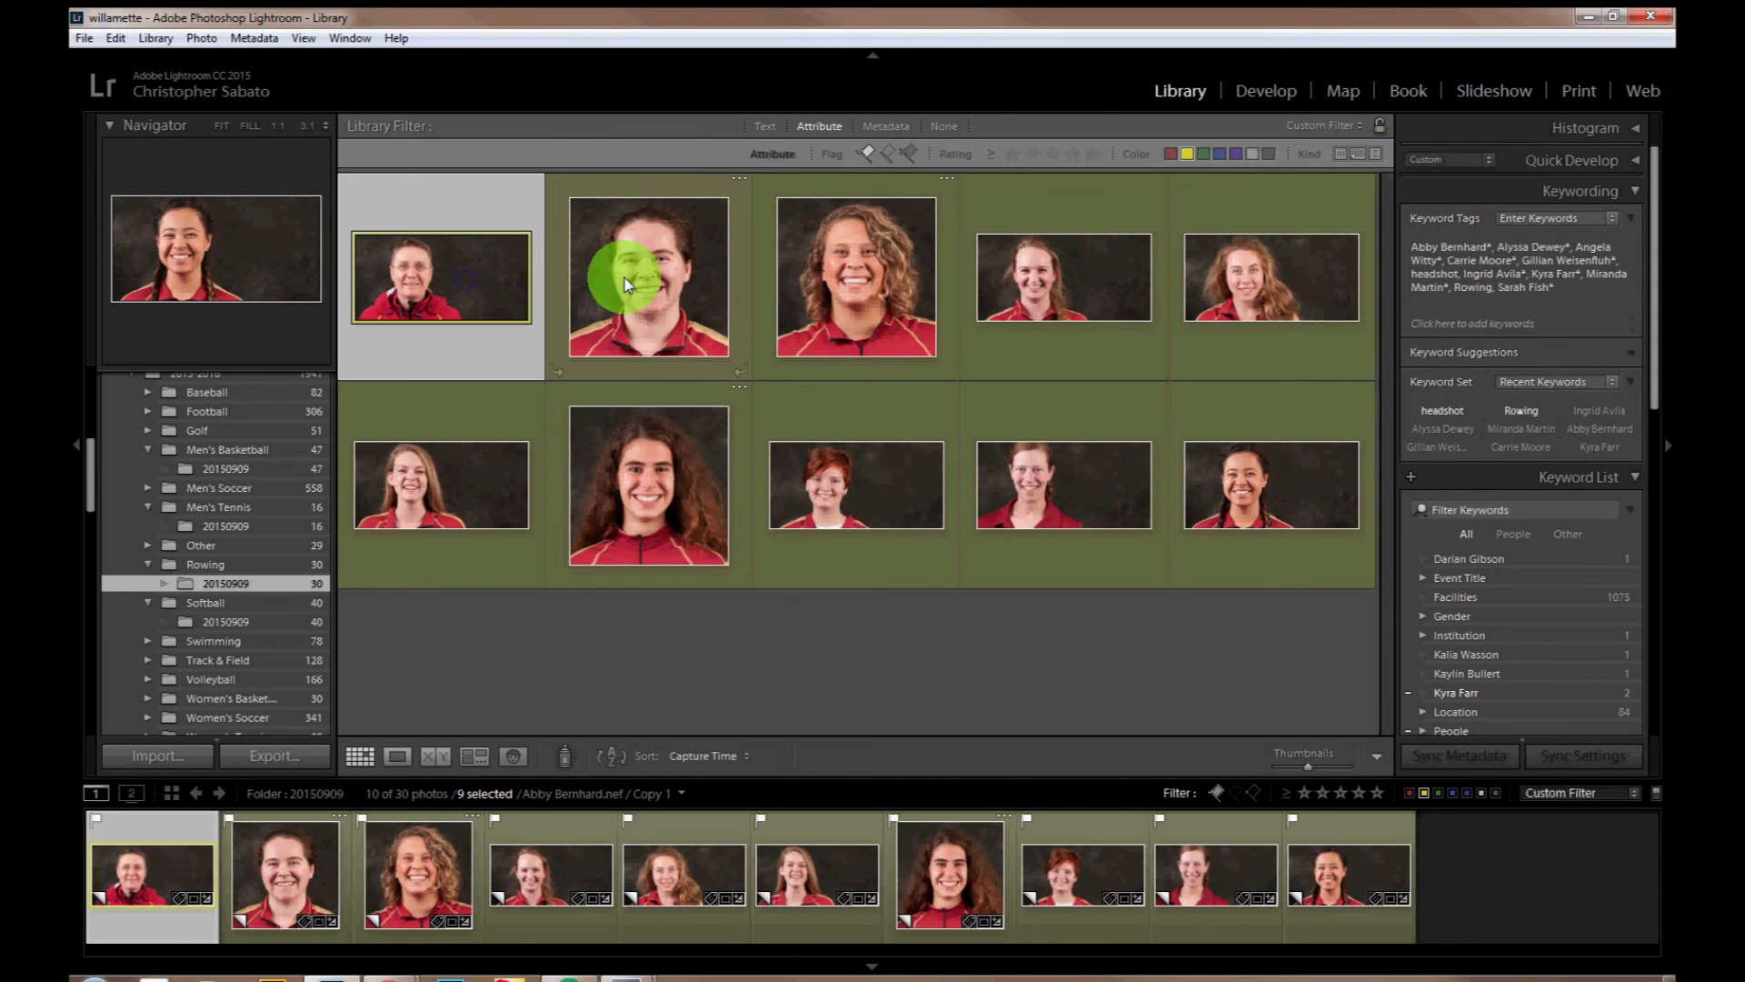
Step: Open the second virtual copy for cropping and reposition the photo within its 2 x 1 crop
ctrl+click(710, 249)
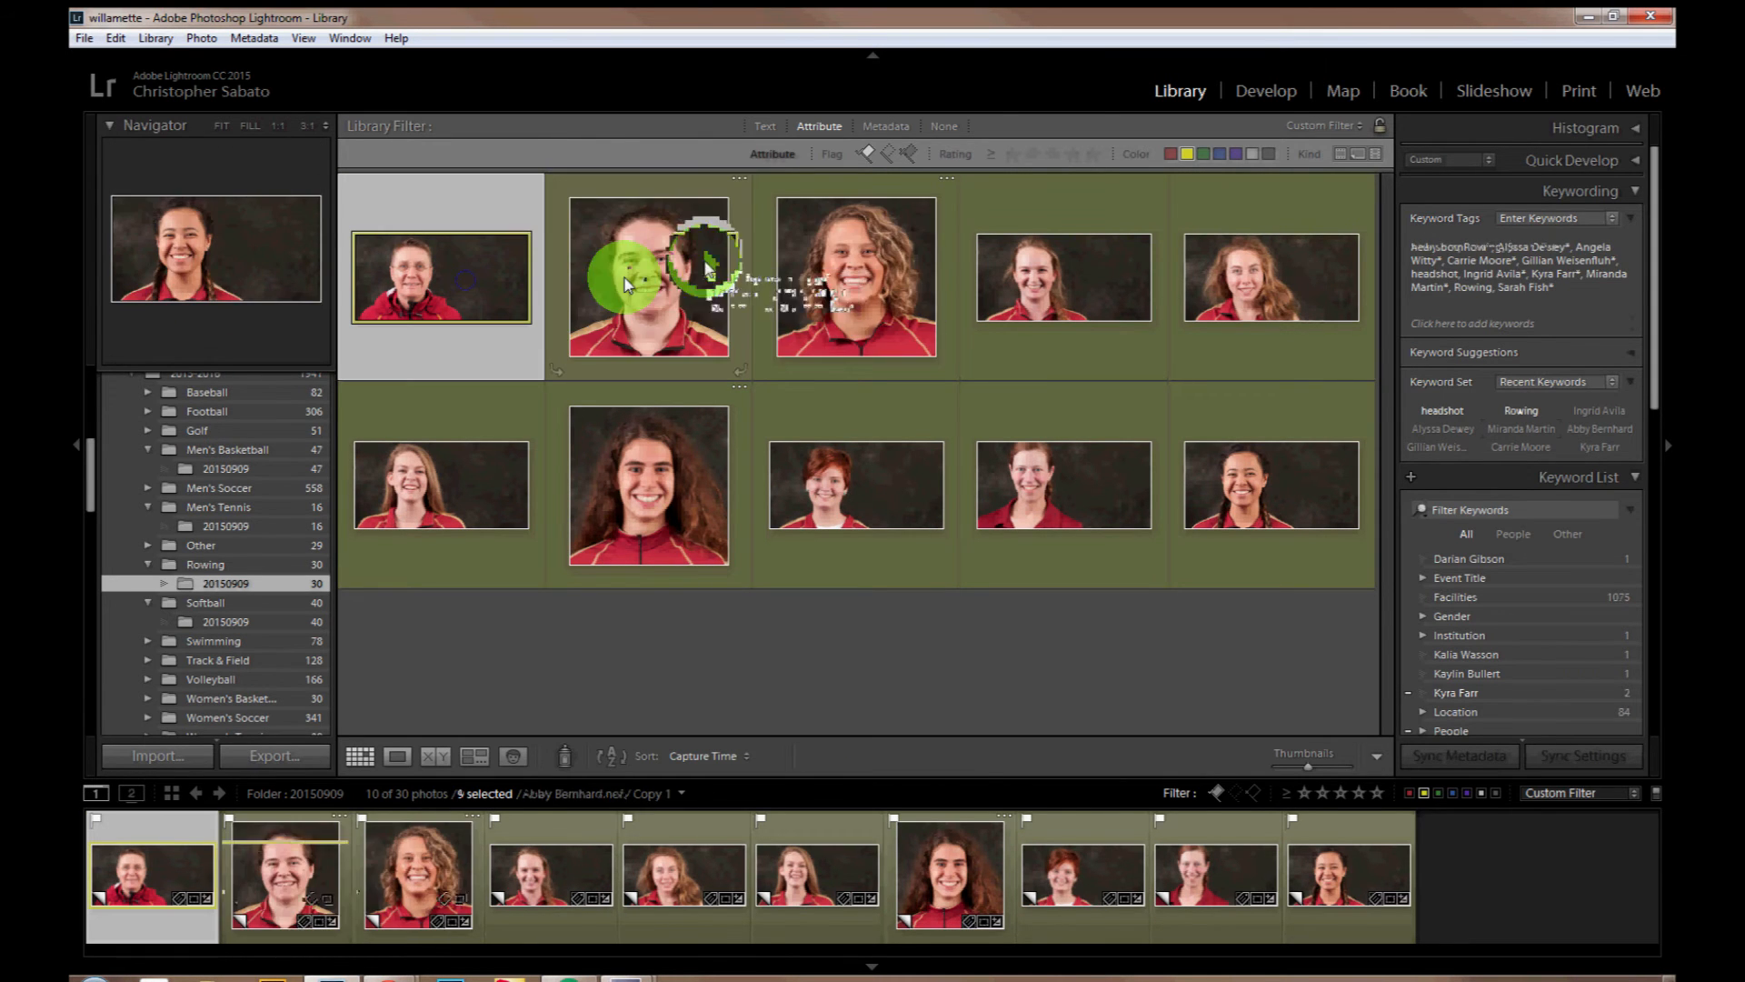
click(661, 301)
key(d)
click(661, 302)
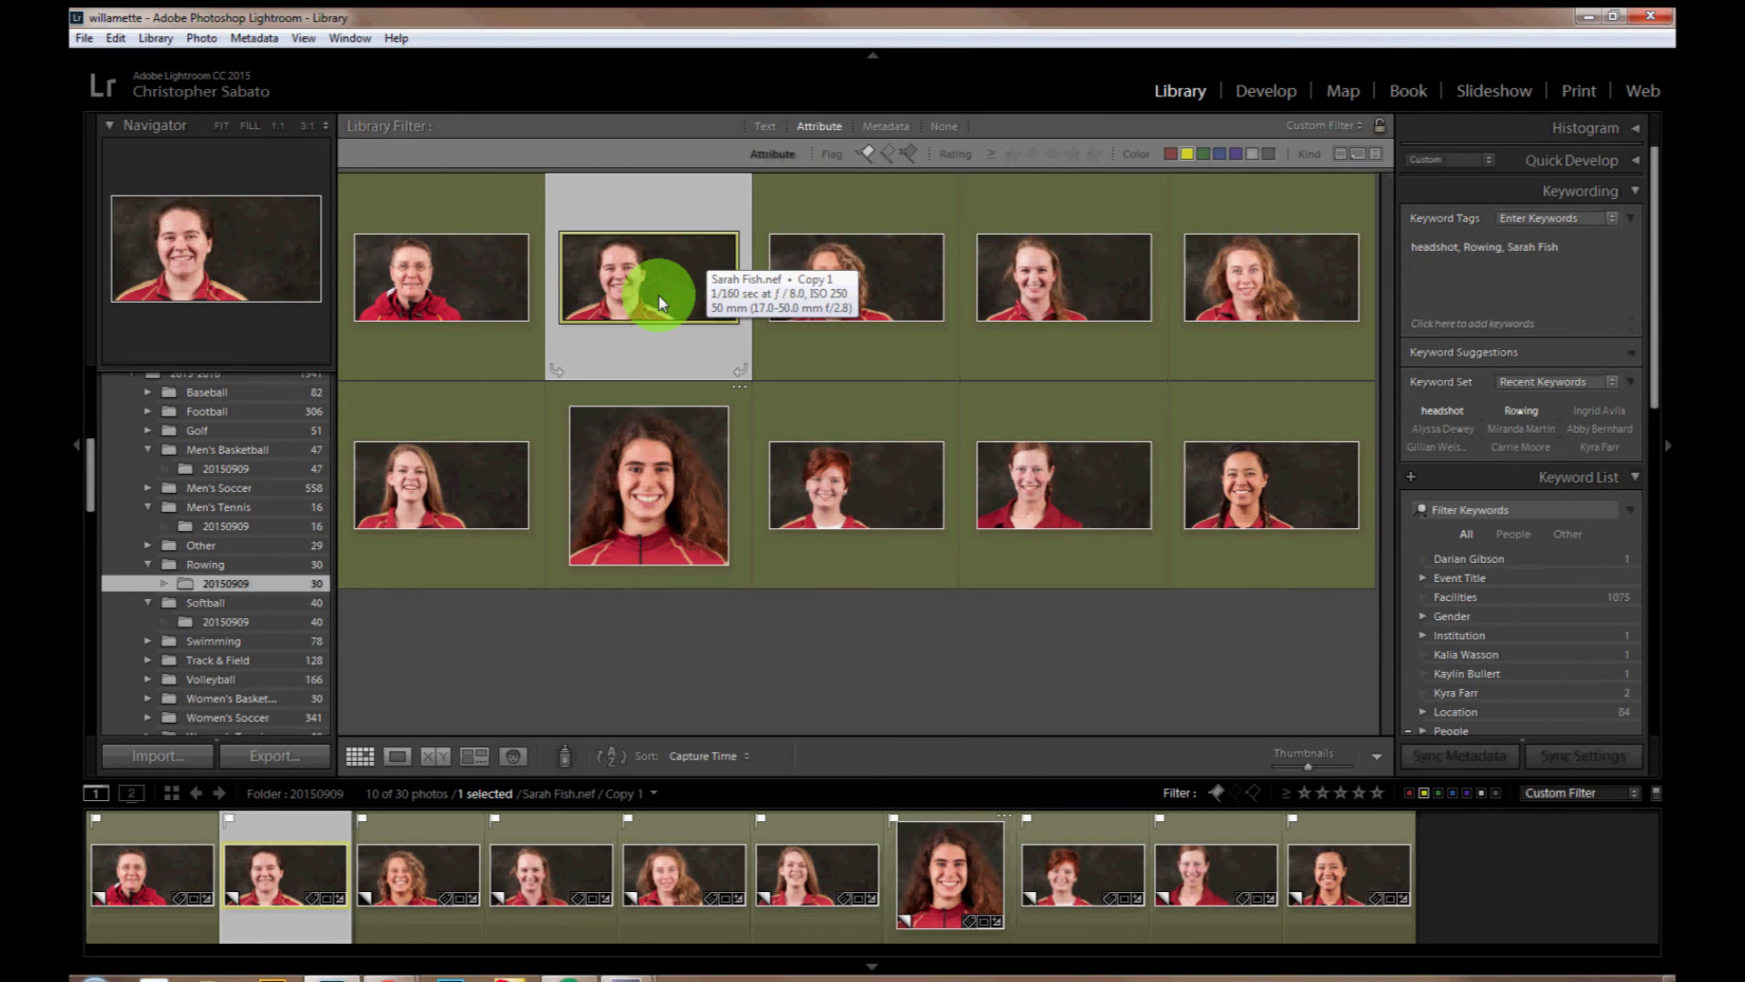
key(r)
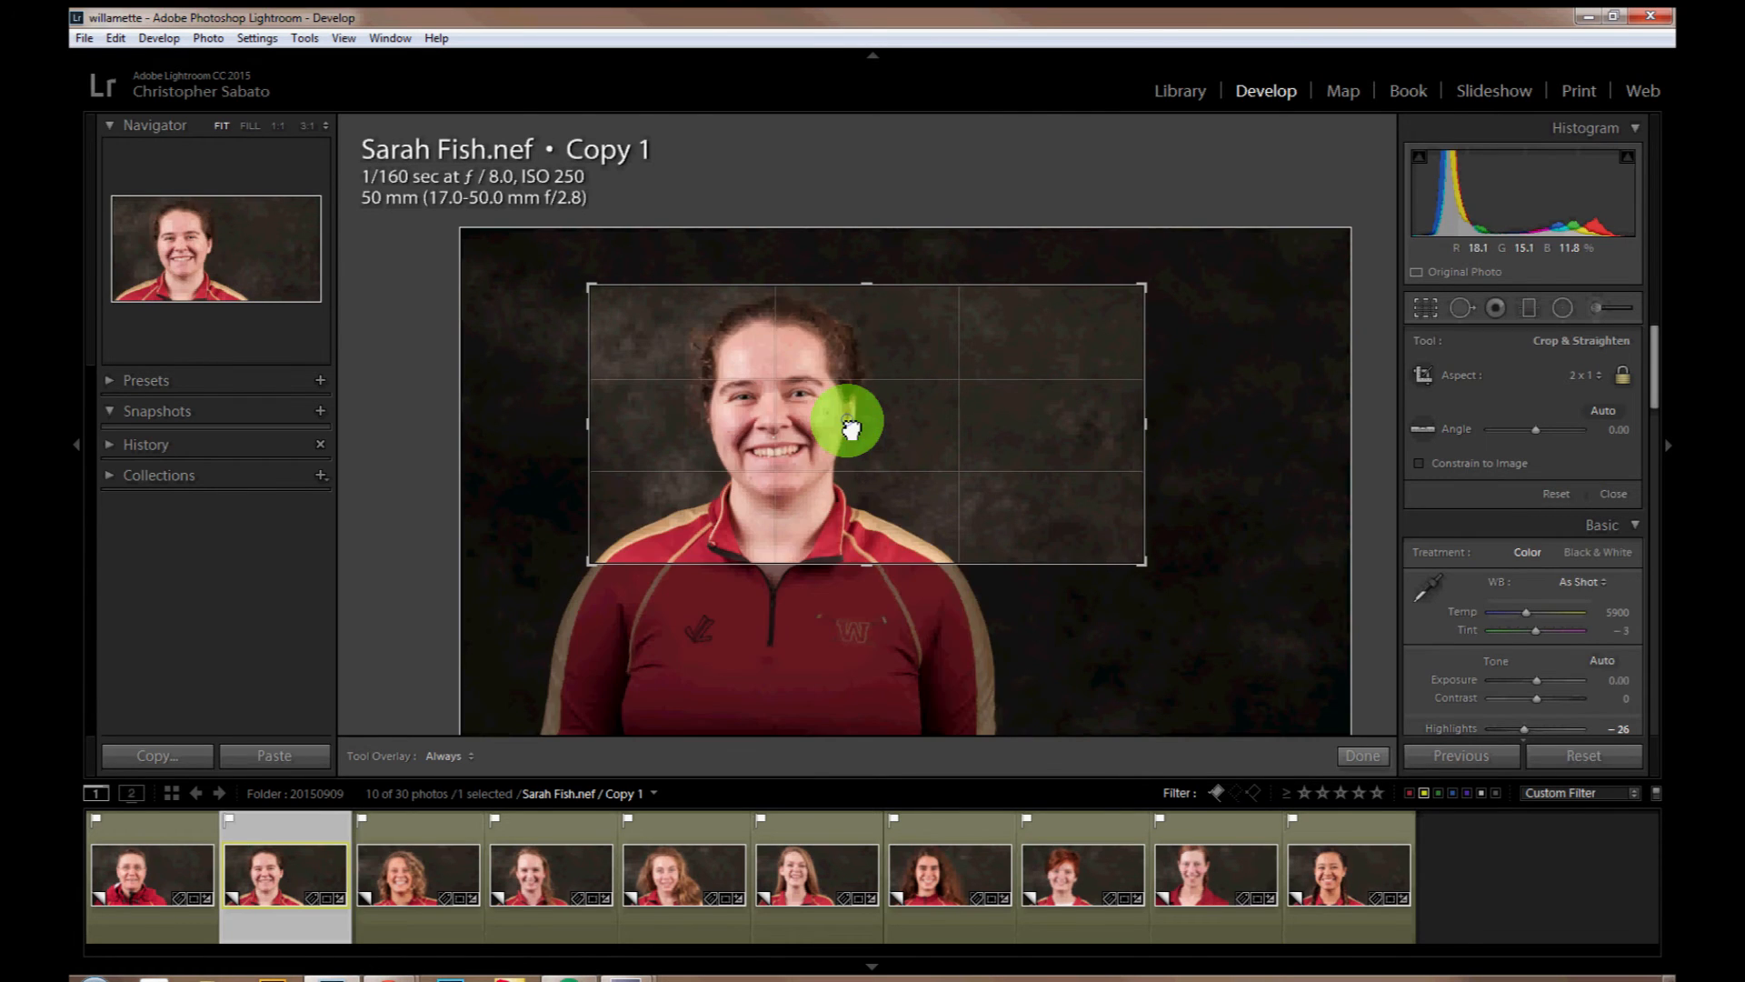
Step: Straighten the third copy's crop to an angle of 0.83 and align the faces in the third to fifth copies near the left third
key(Right)
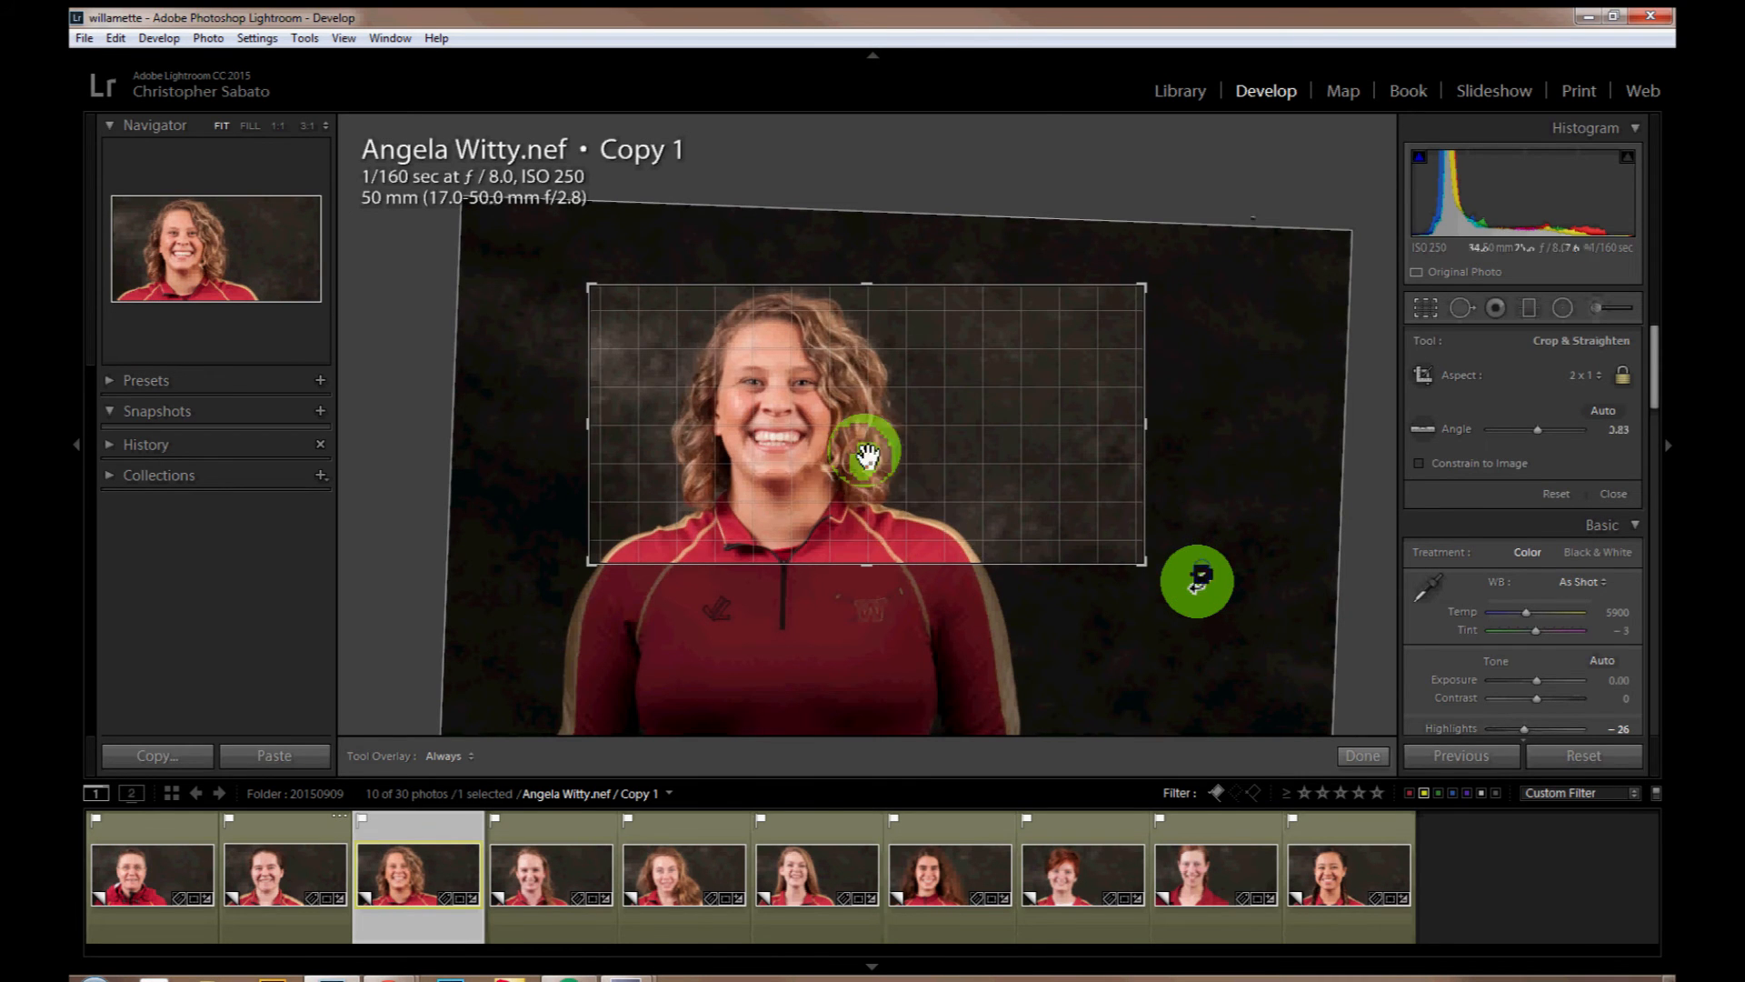
drag(1199, 582, 1201, 572)
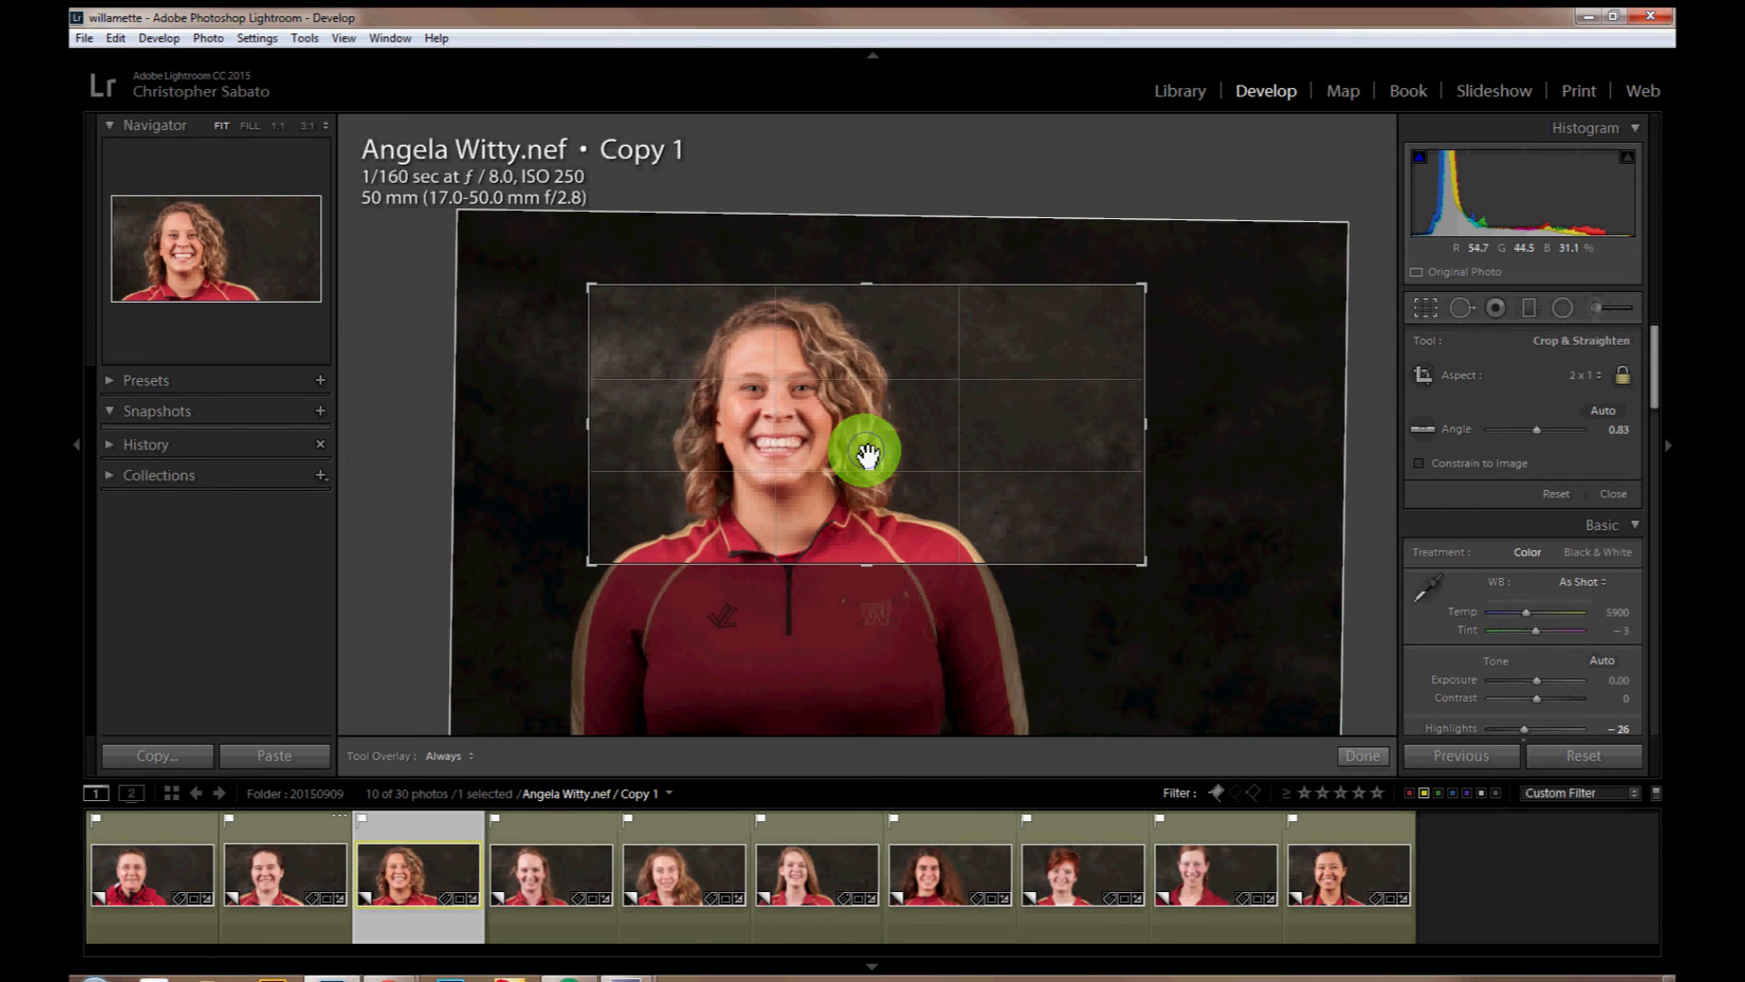
key(Right)
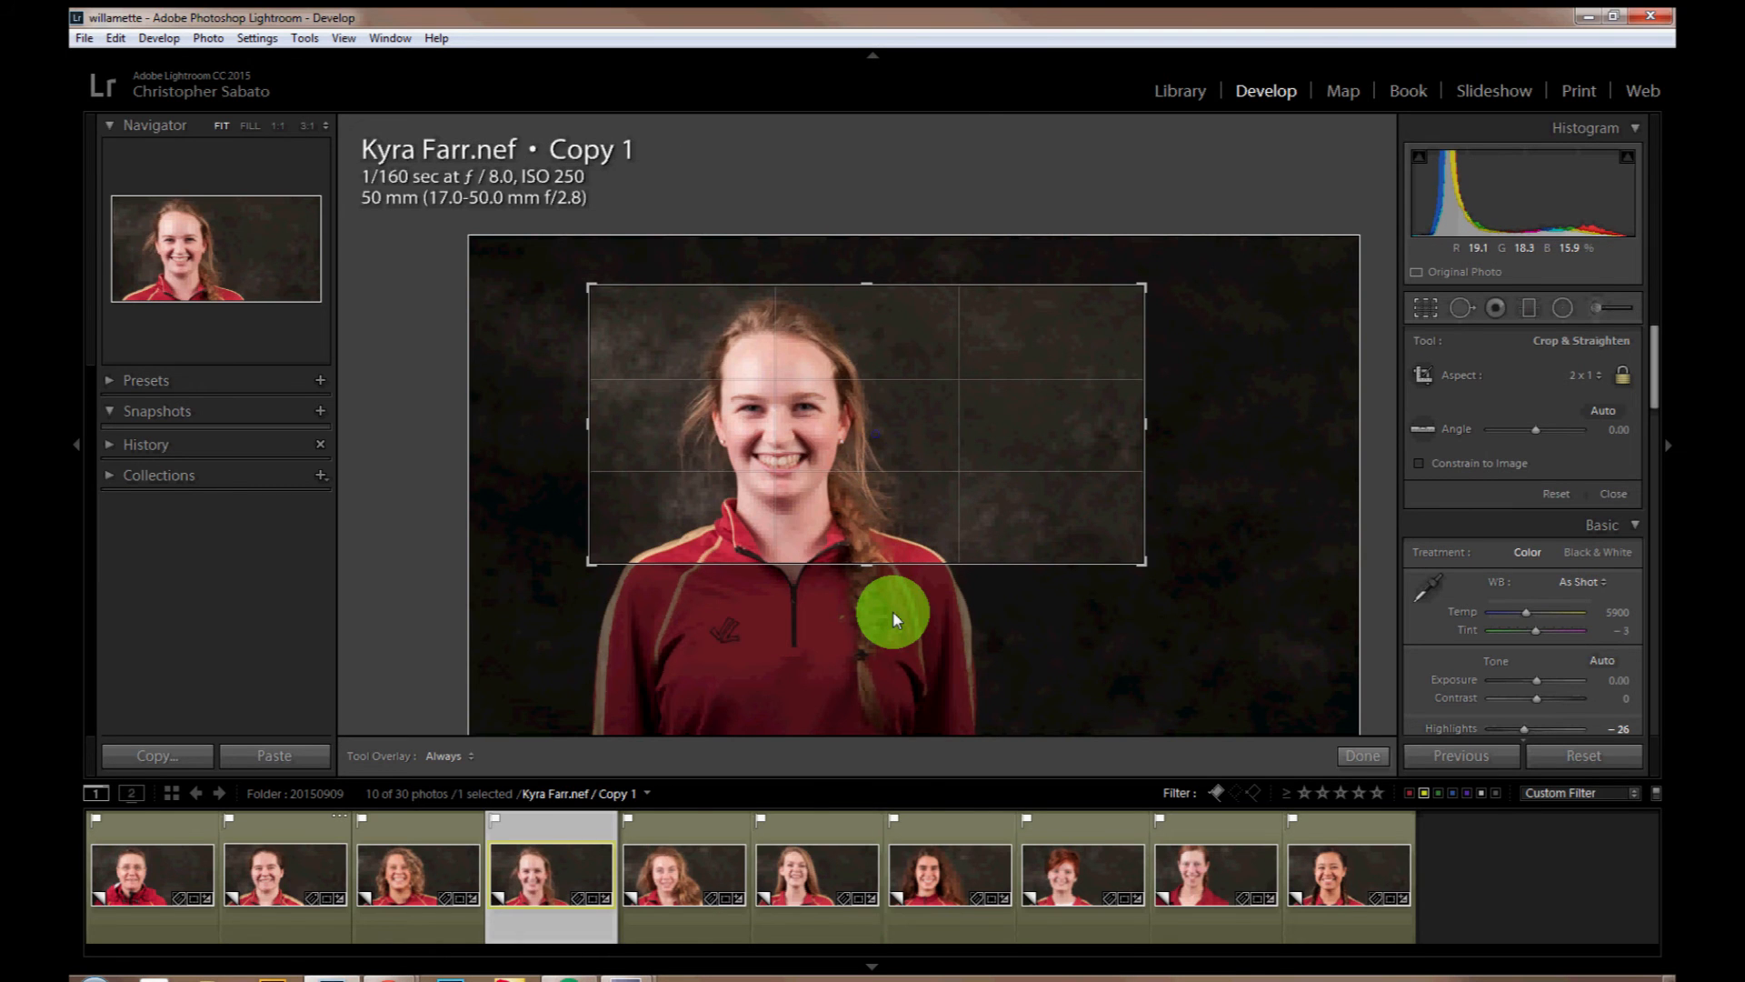
key(Right)
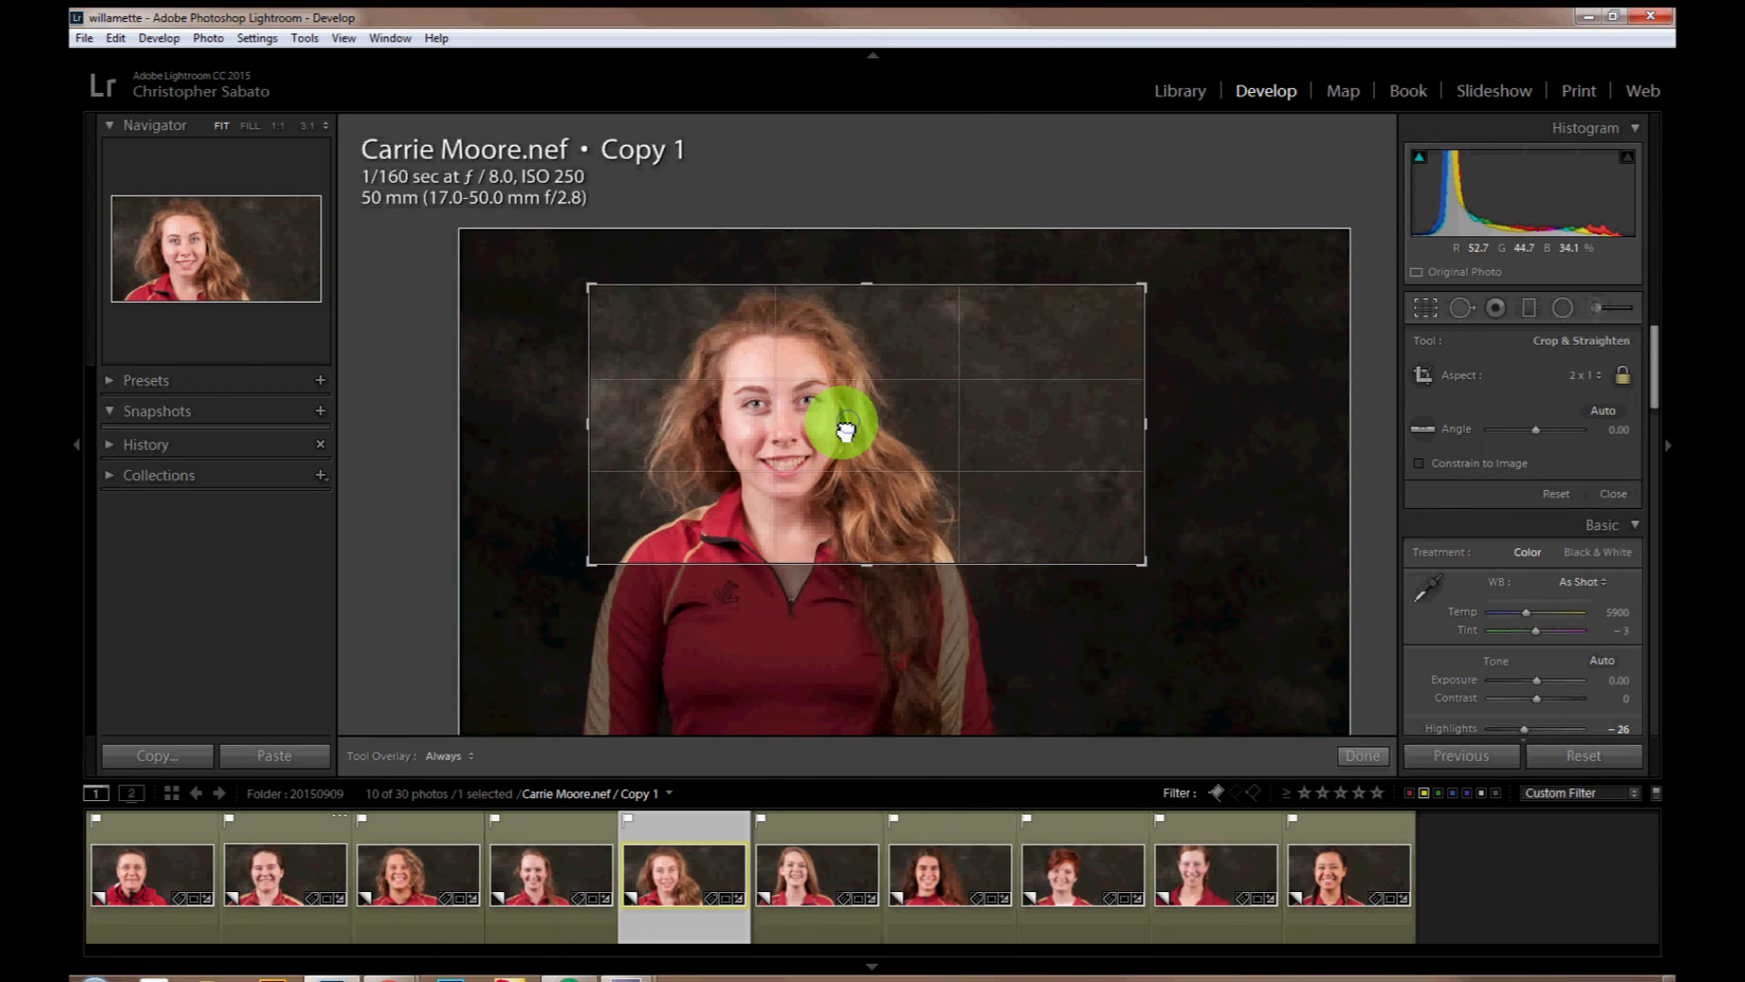
drag(846, 427, 857, 401)
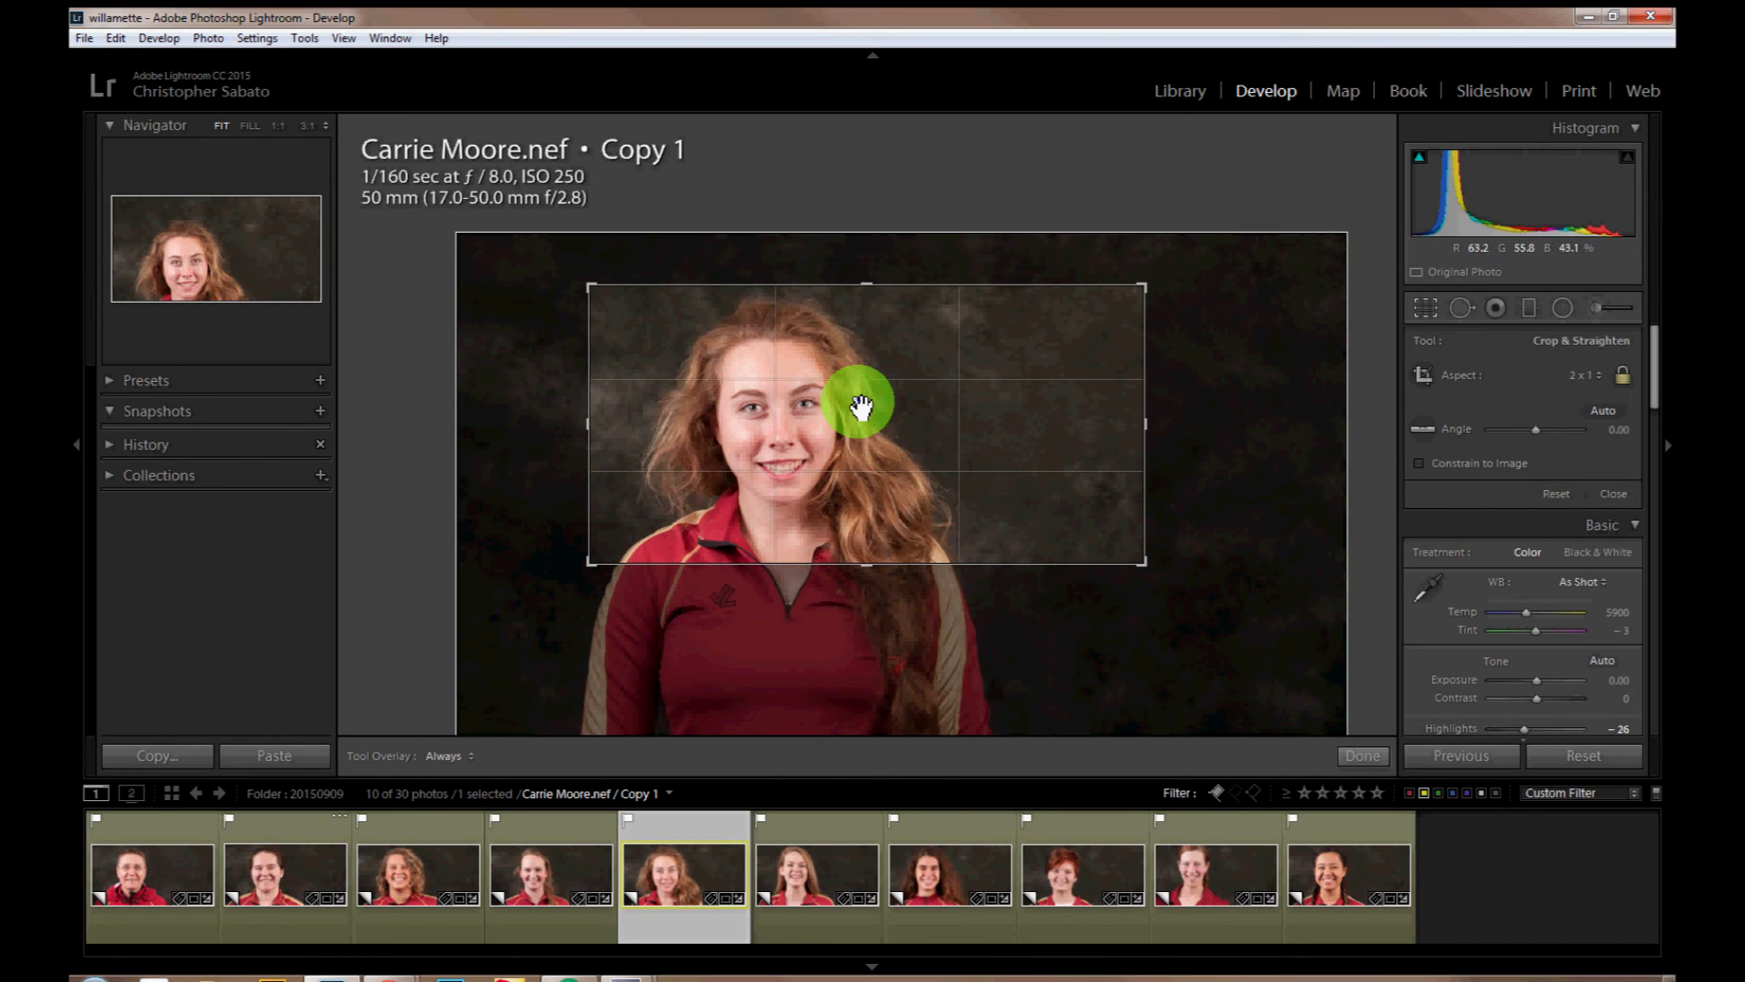
Step: Enlarge the sixth copy's 2 x 1 crop slightly and reposition the photo to leave room above the head
key(Right)
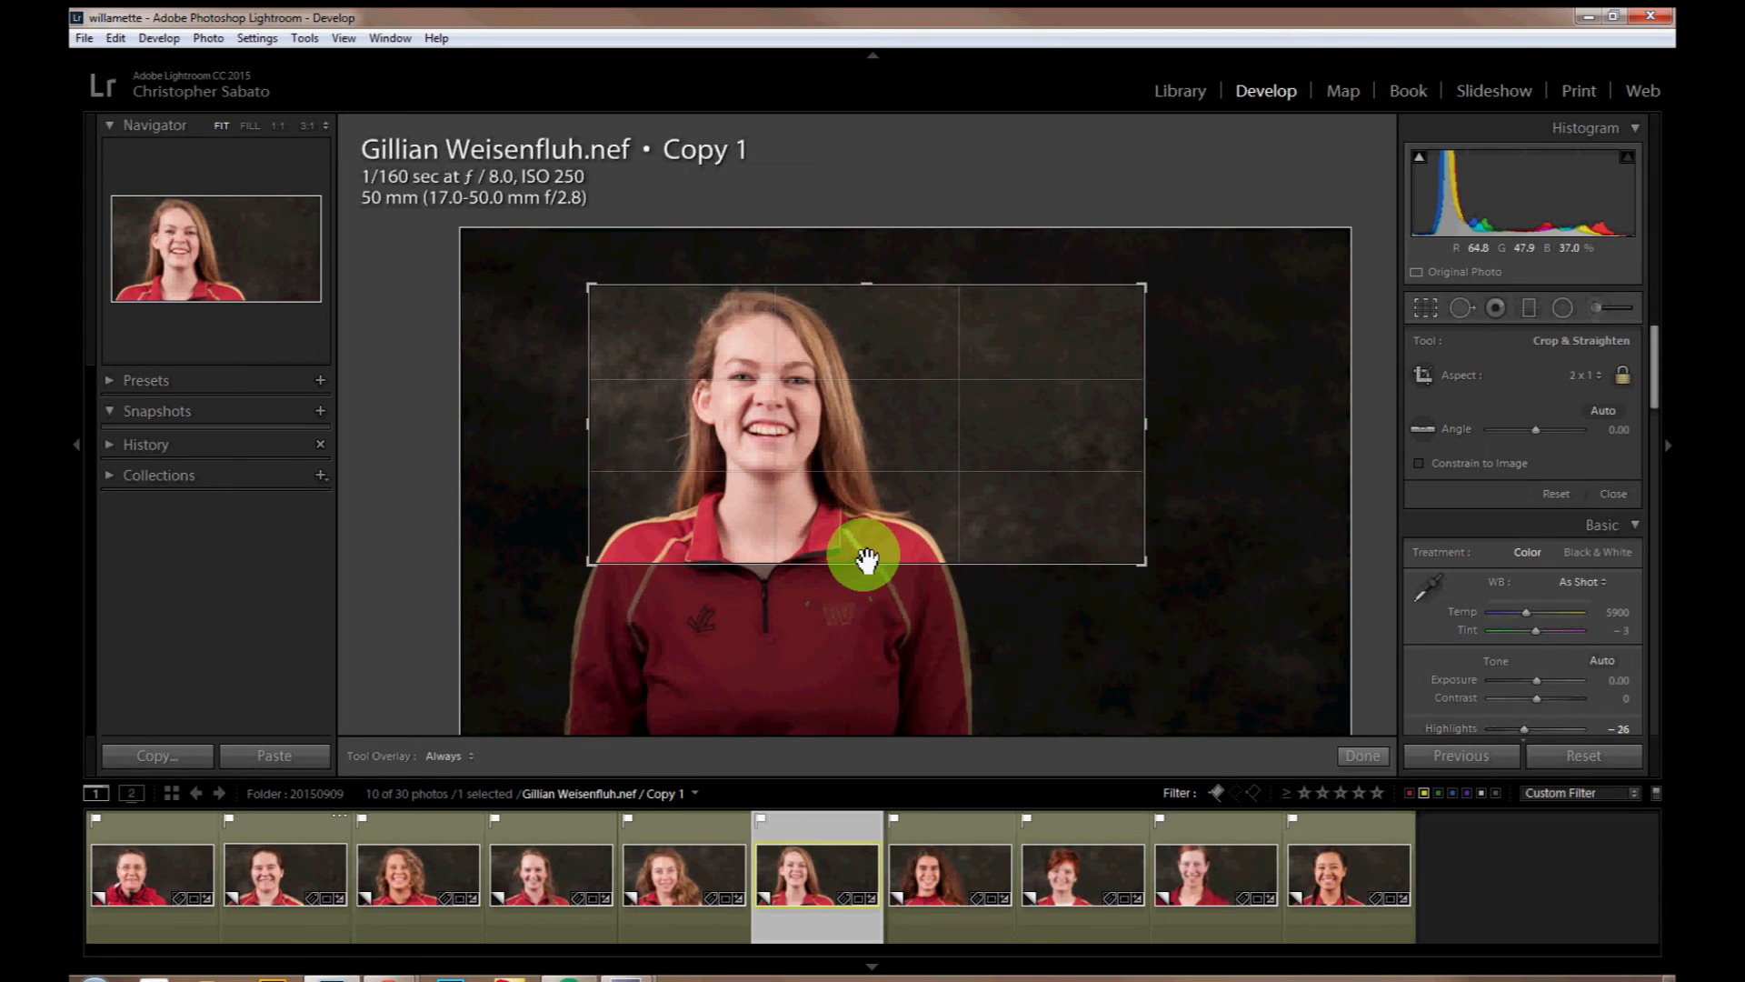
click(864, 521)
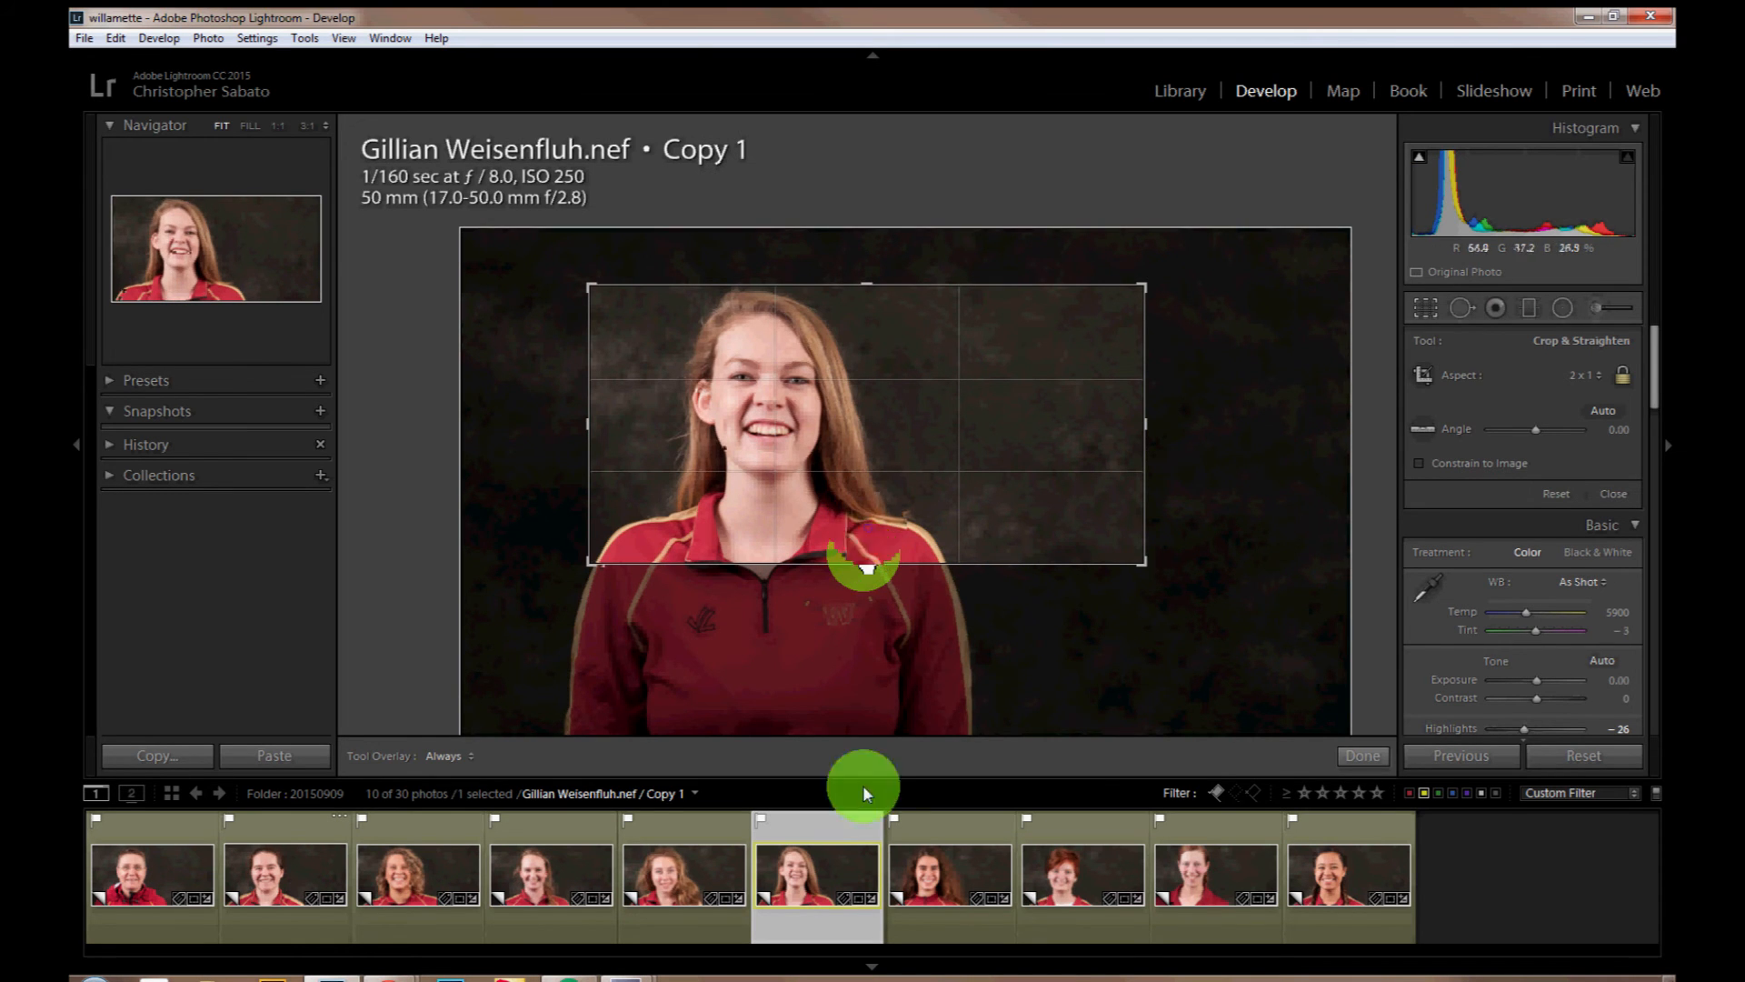
drag(868, 527, 874, 532)
click(849, 506)
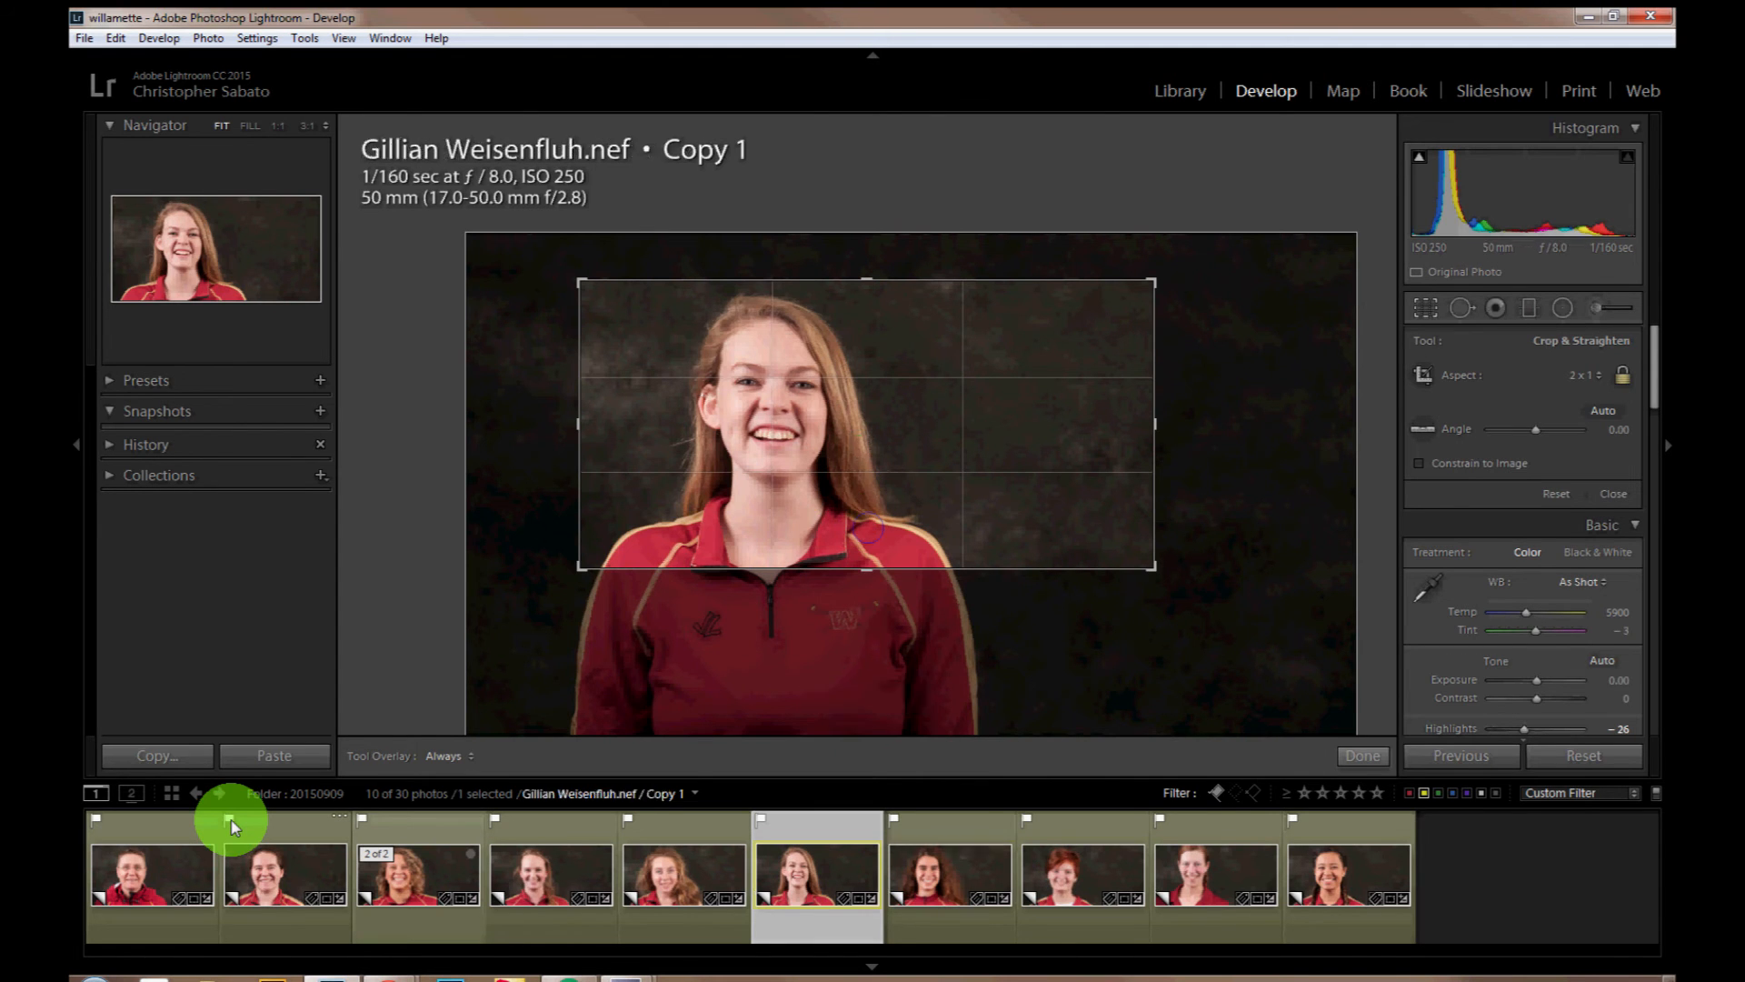
Step: Adjust the 2 x 1 crops of the seventh to tenth copies to fit each head and shoulders, and apply them
key(Right)
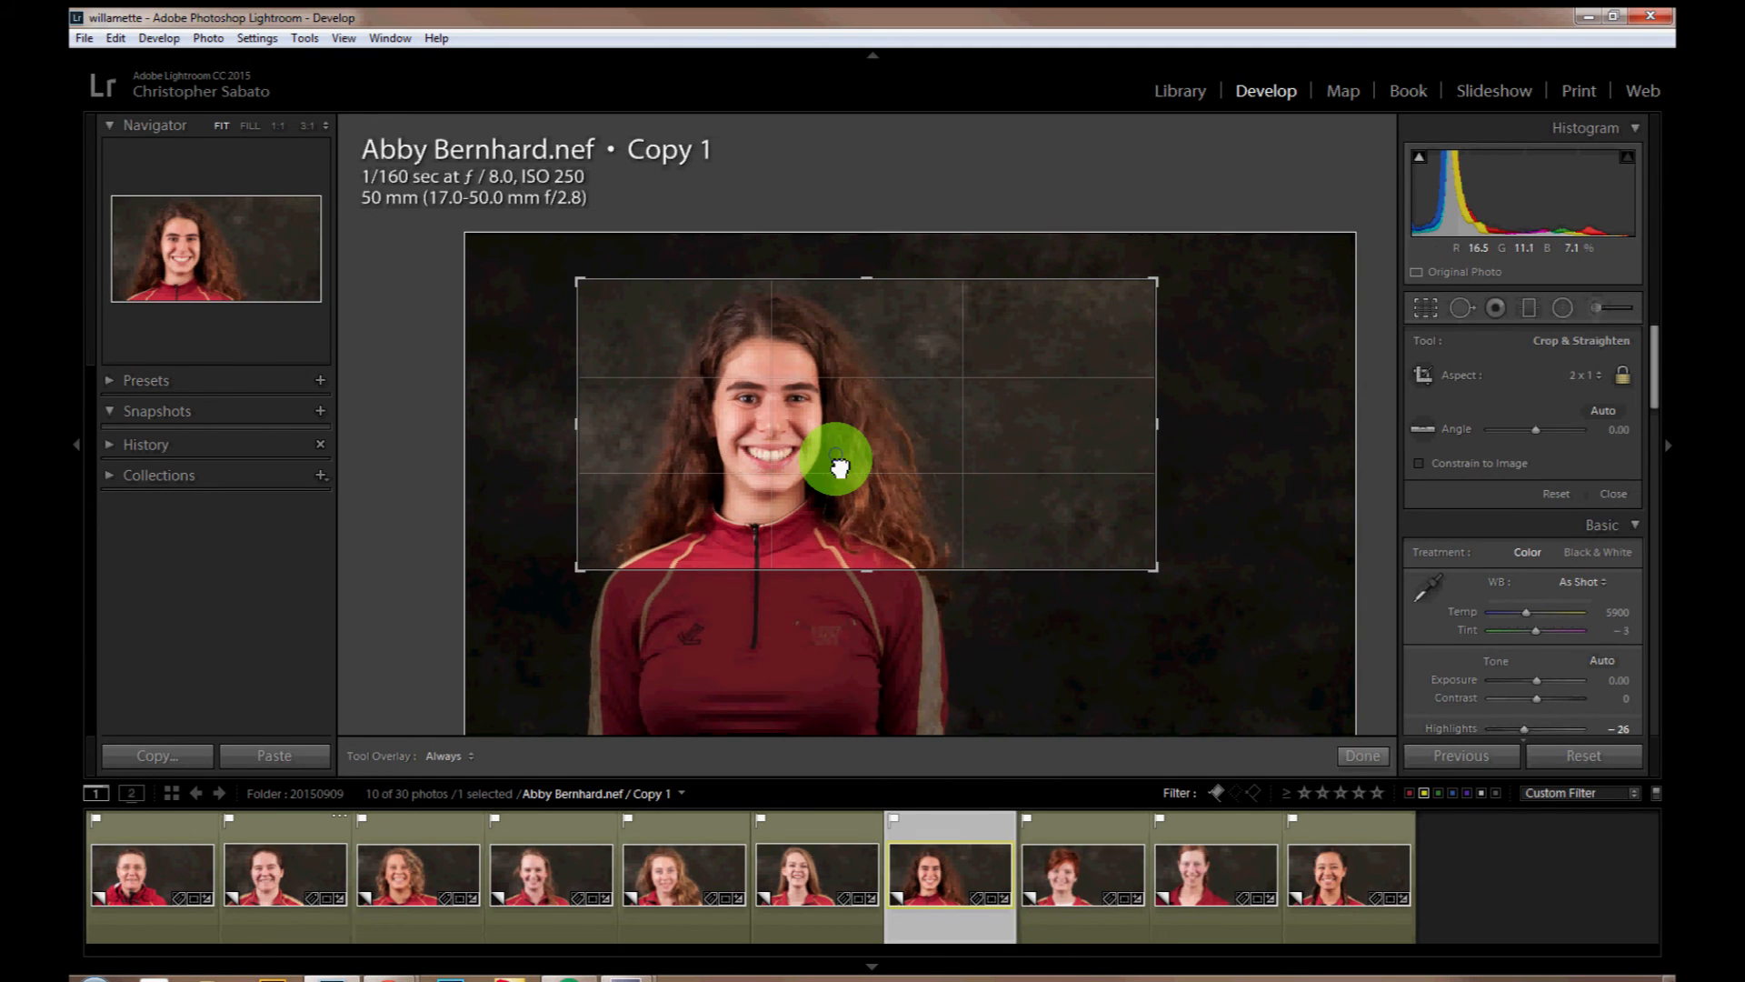
key(Right)
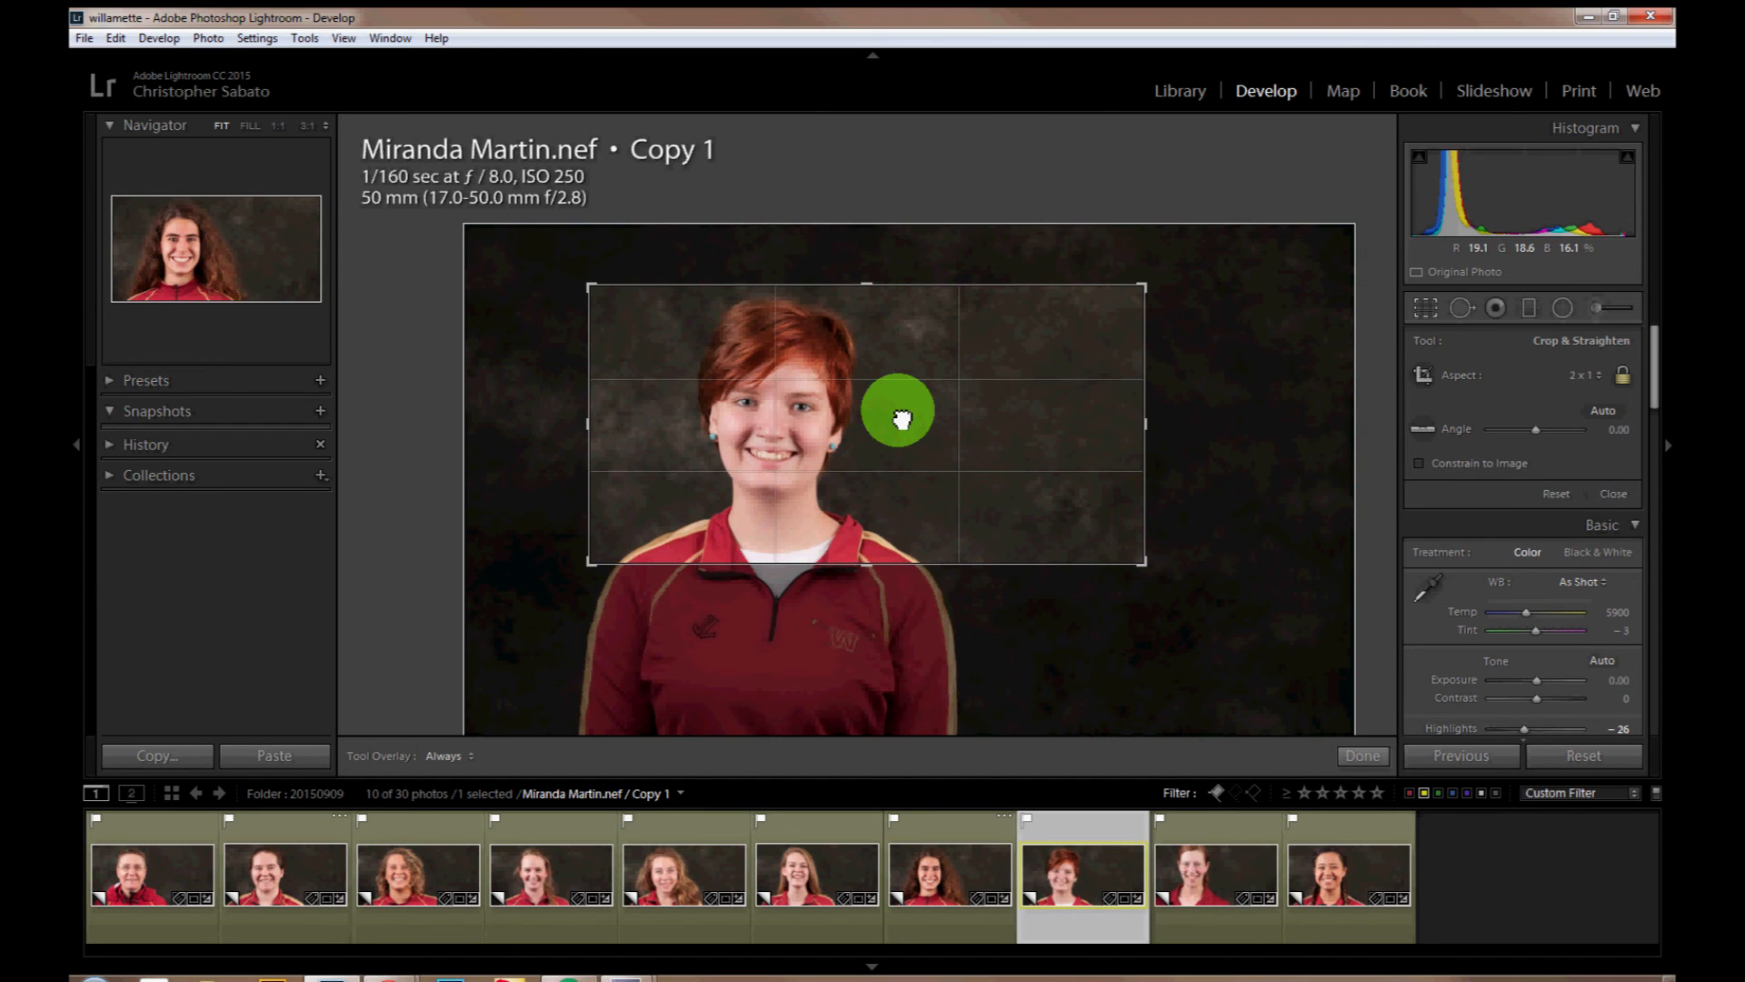
key(Right)
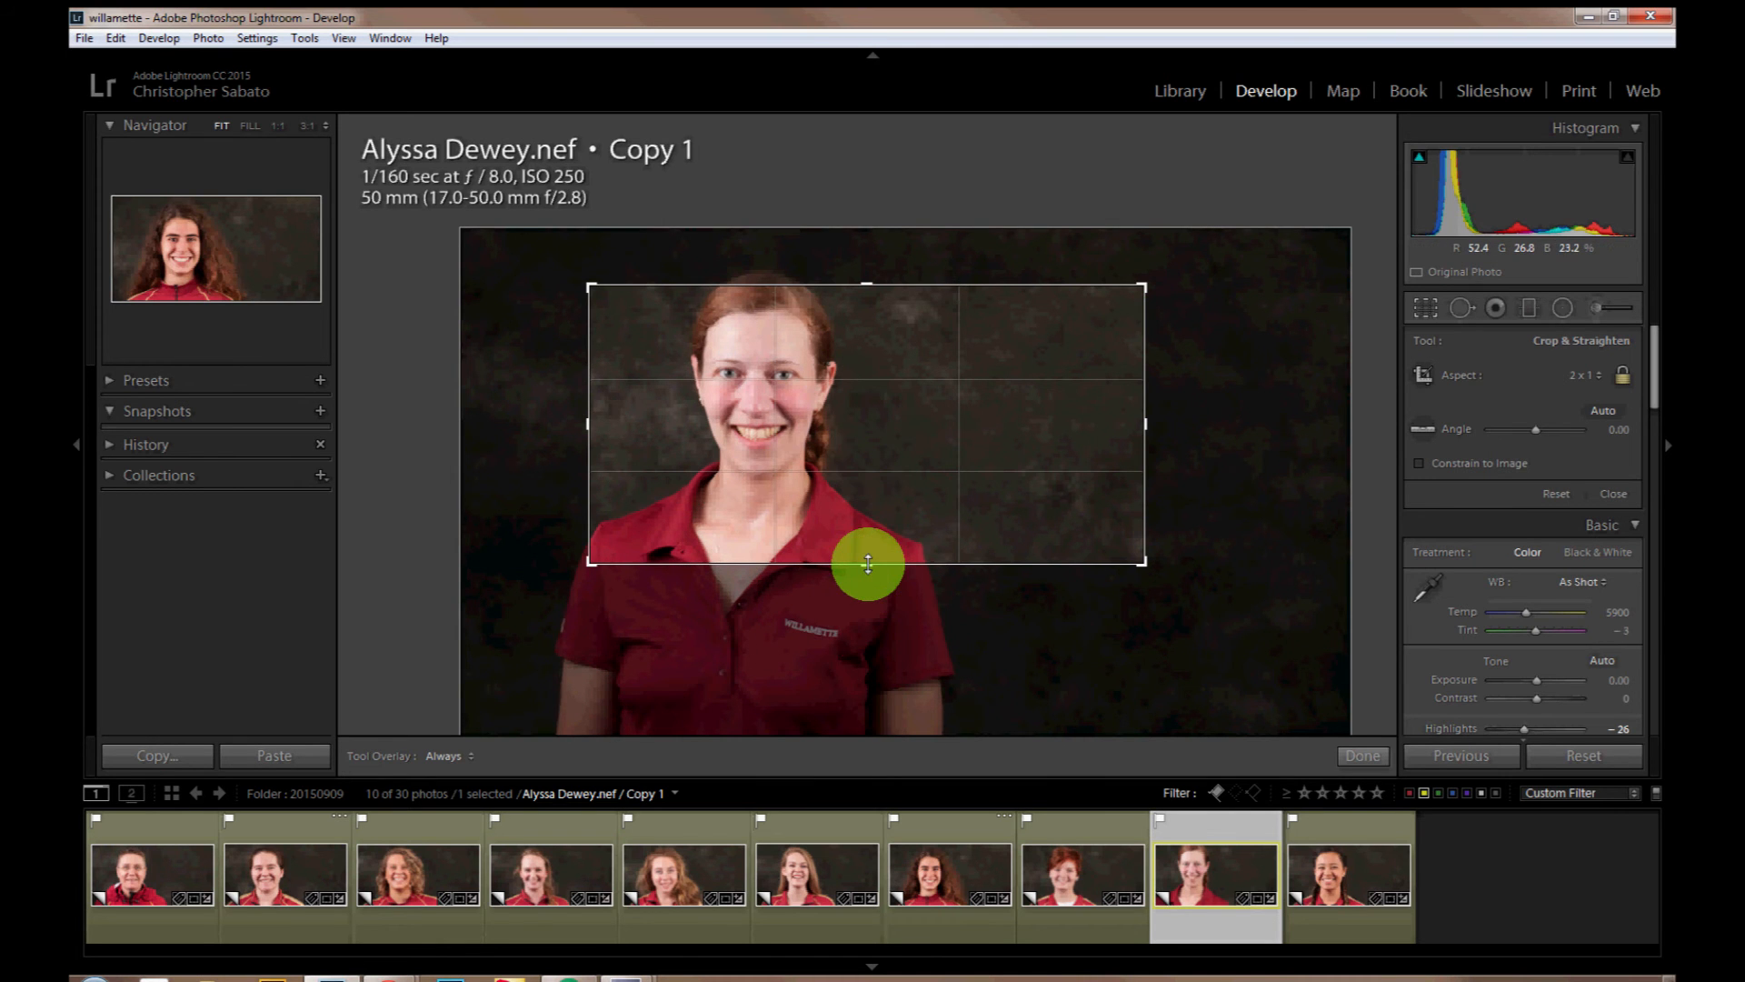
key(Right)
key(Left)
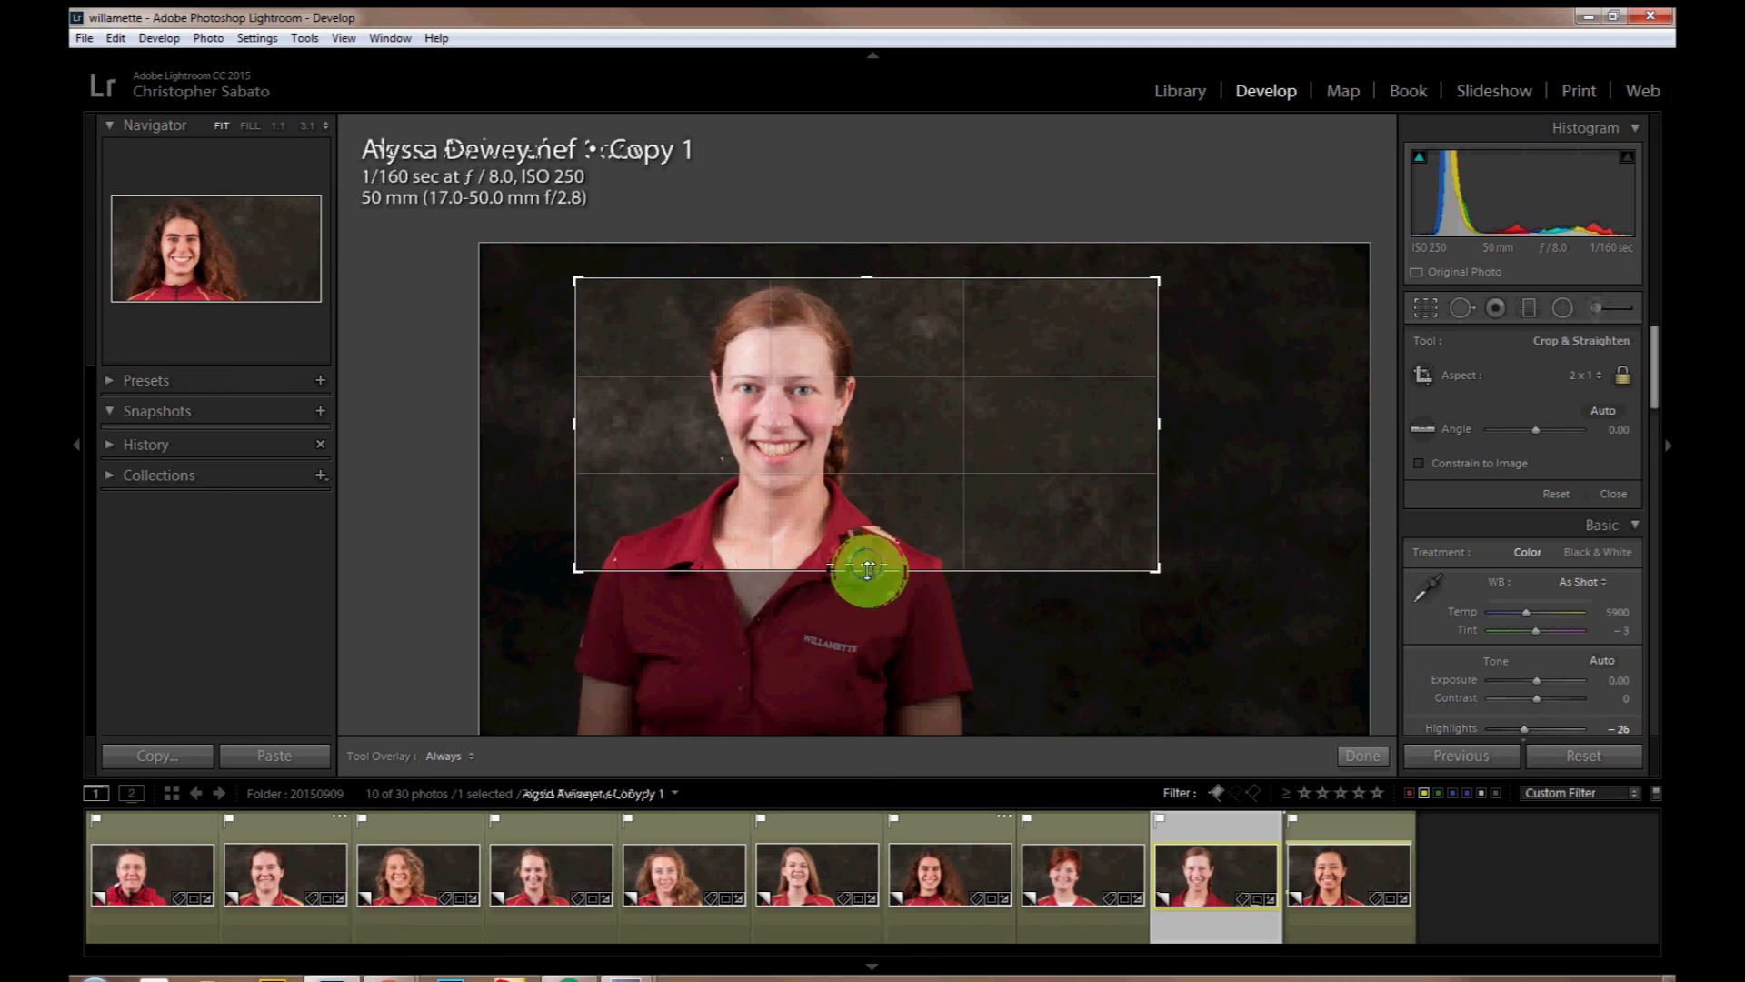
key(Right)
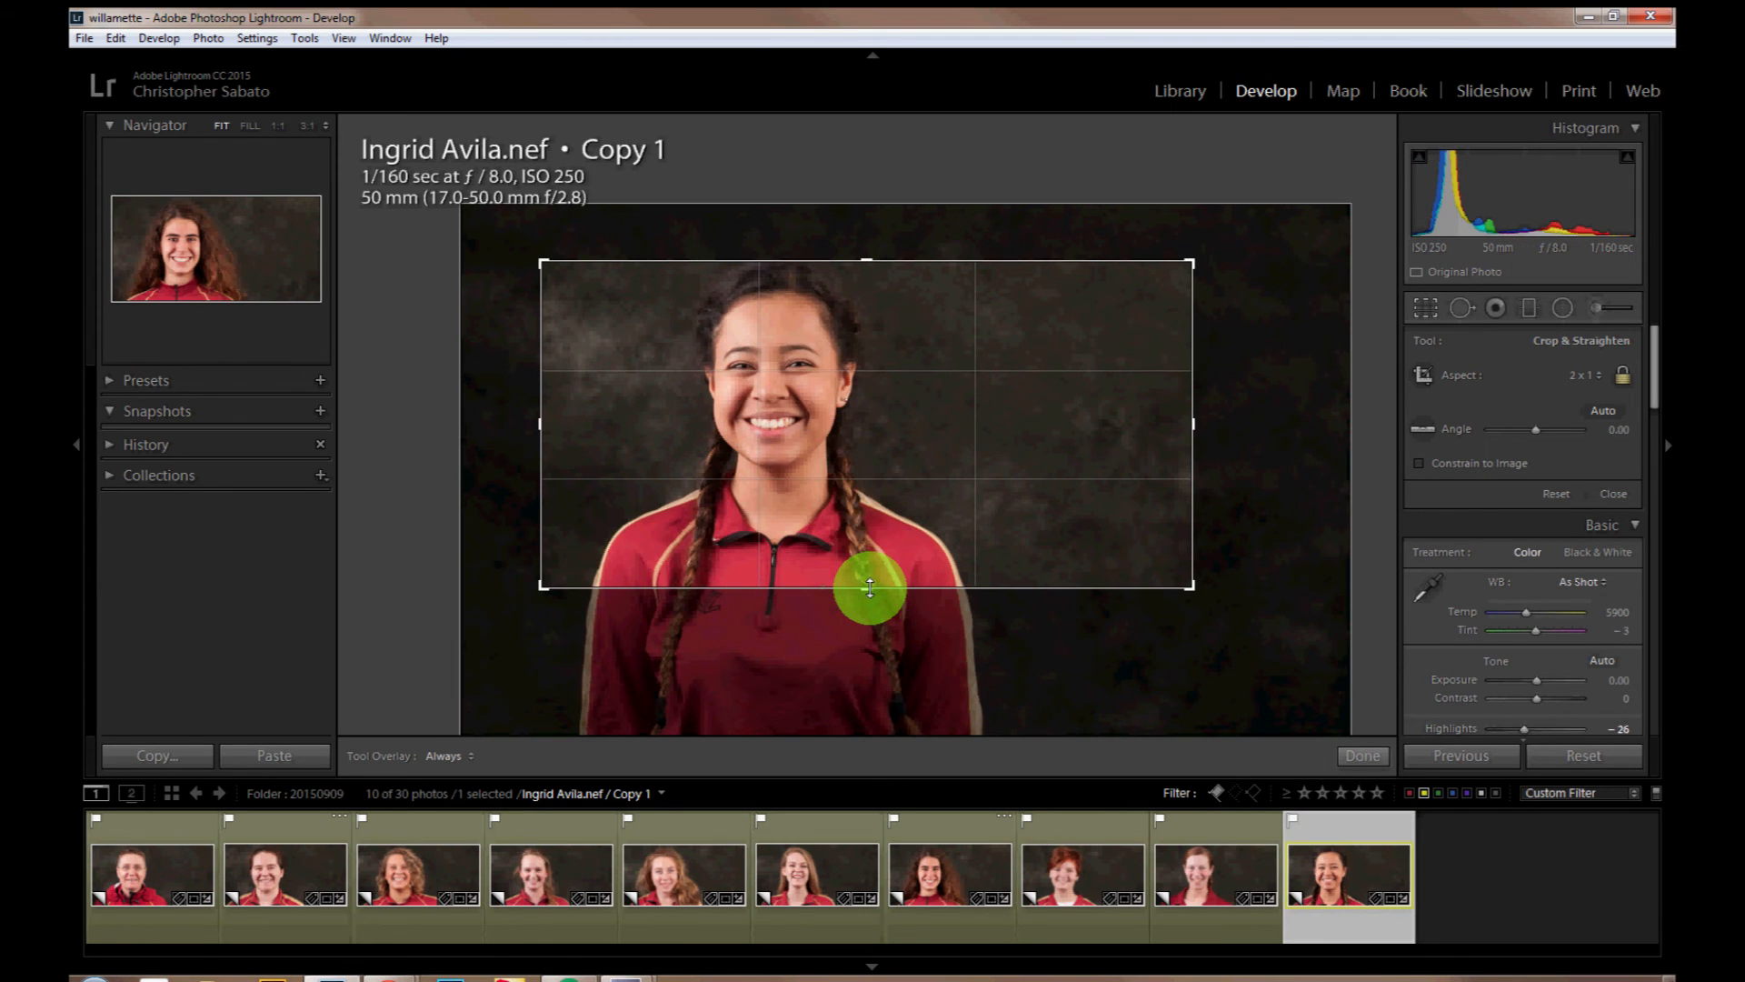
click(1361, 757)
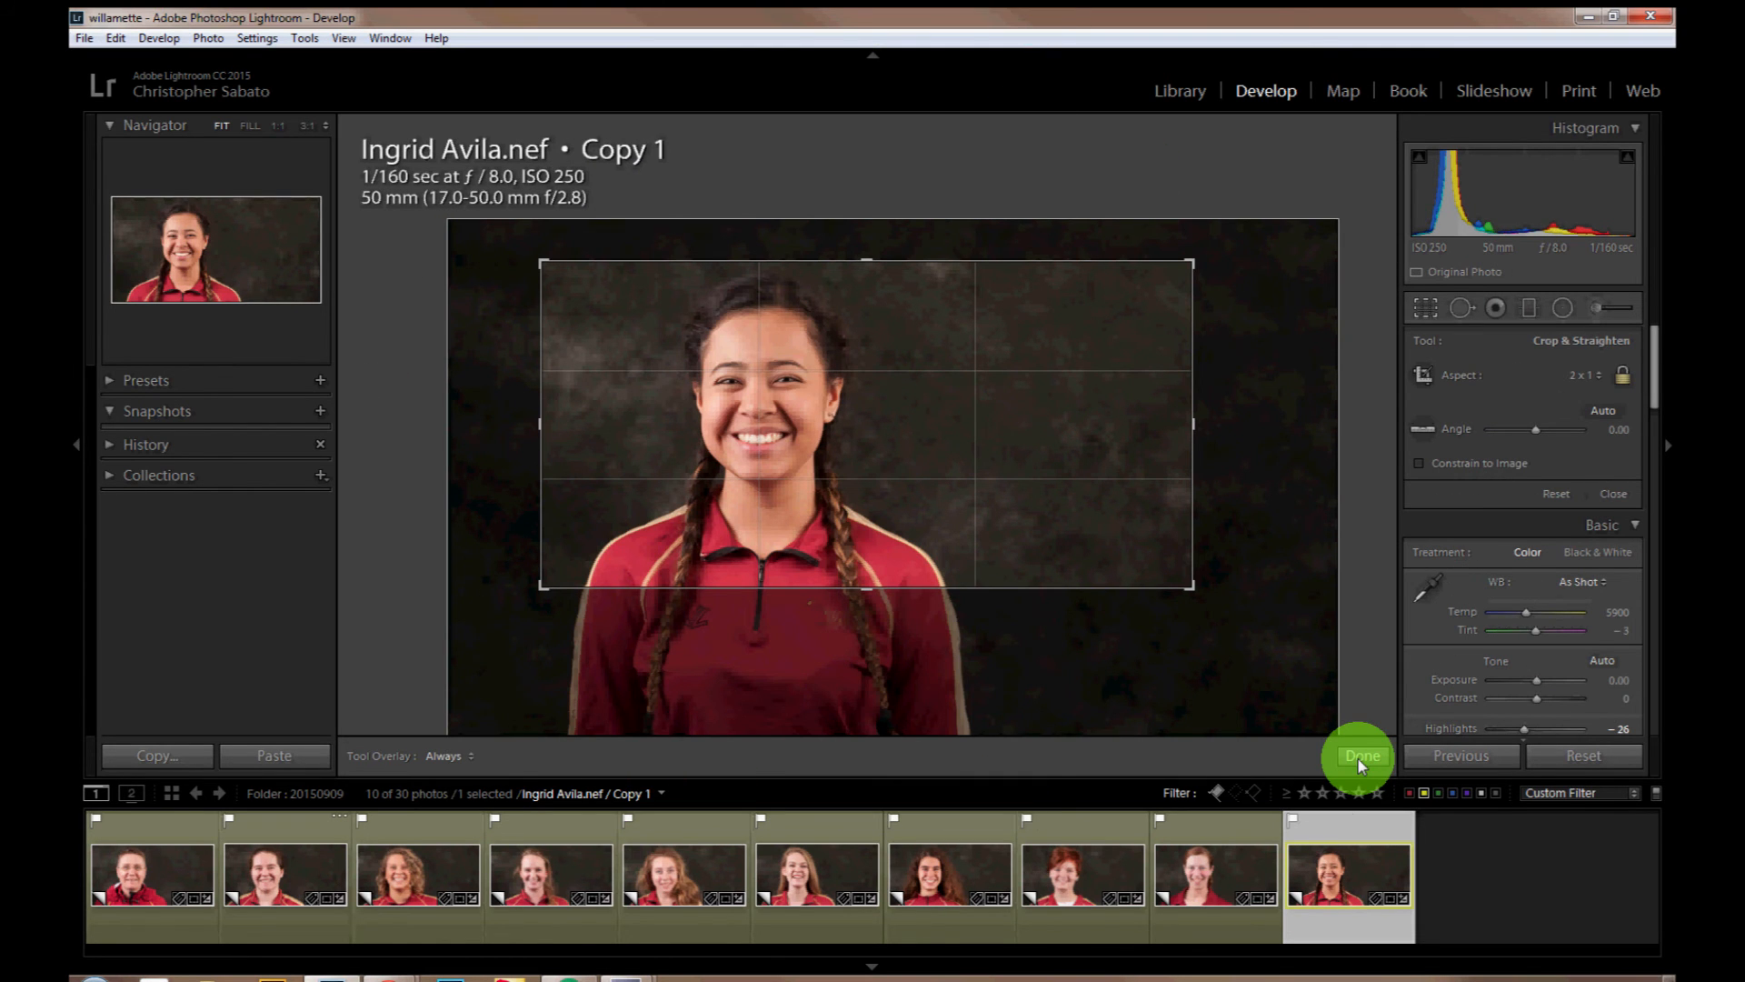
click(1361, 756)
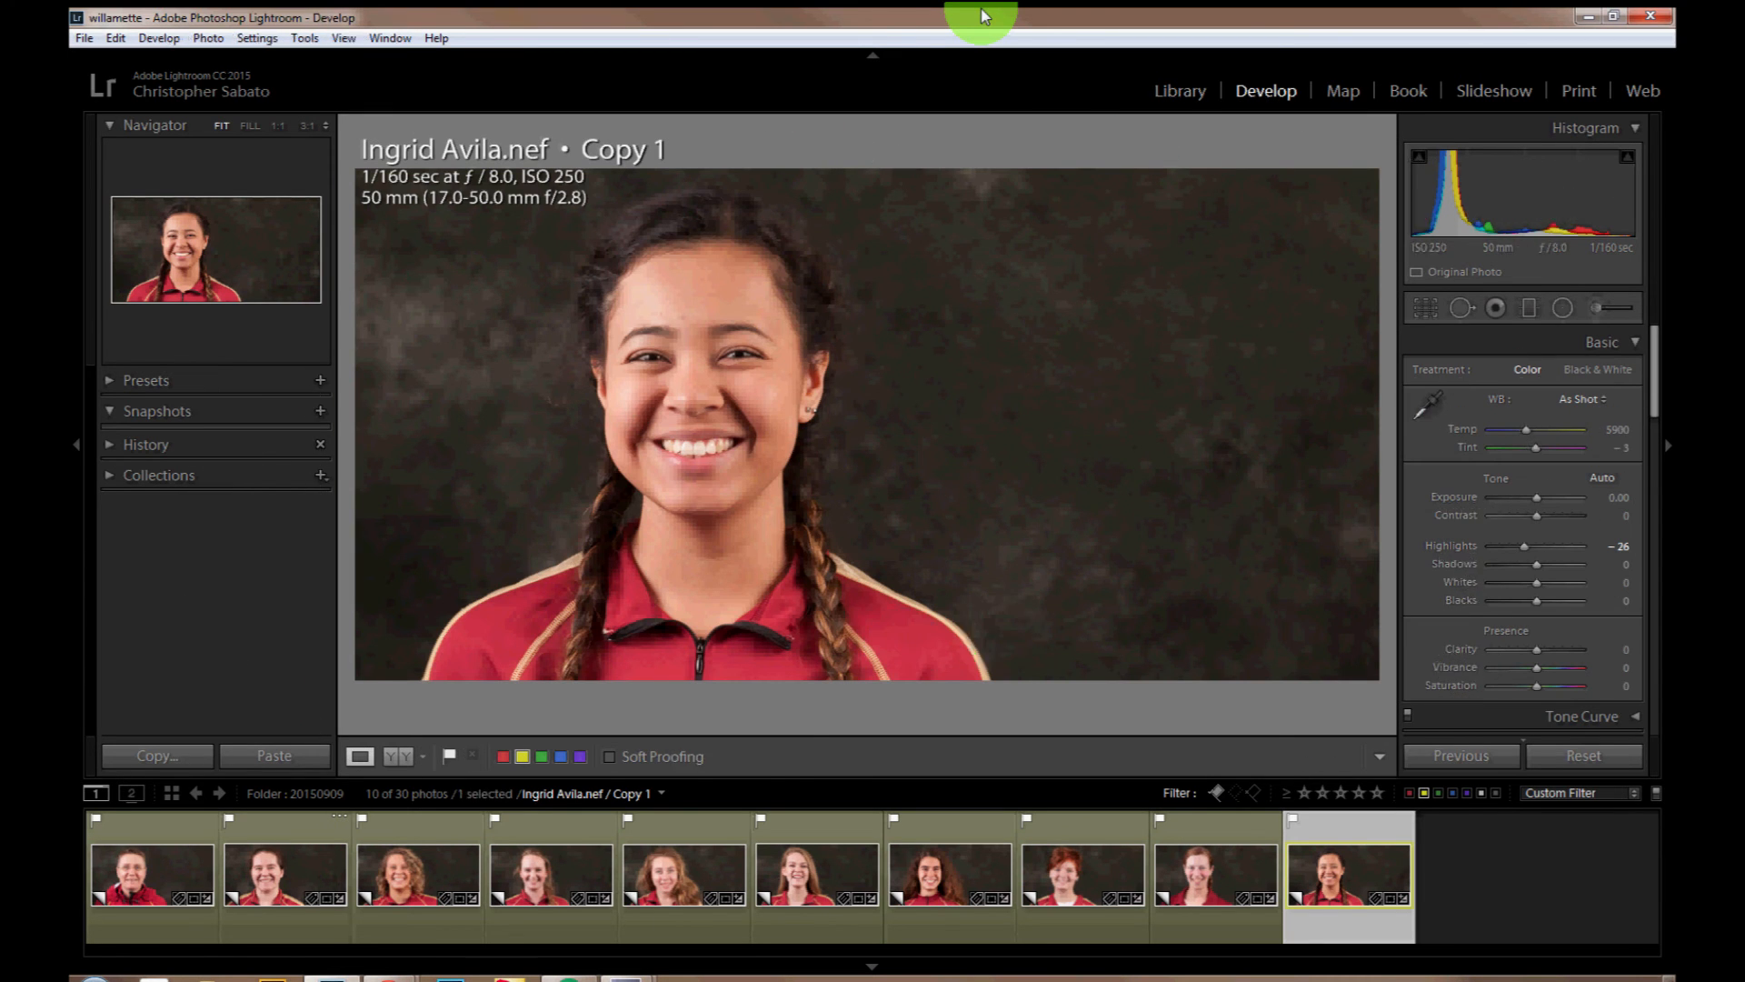
Step: Turn off the yellow-label filter in the grid and add the keyword Coach to the two coaches' square and 2 x 1 headshots
key(g)
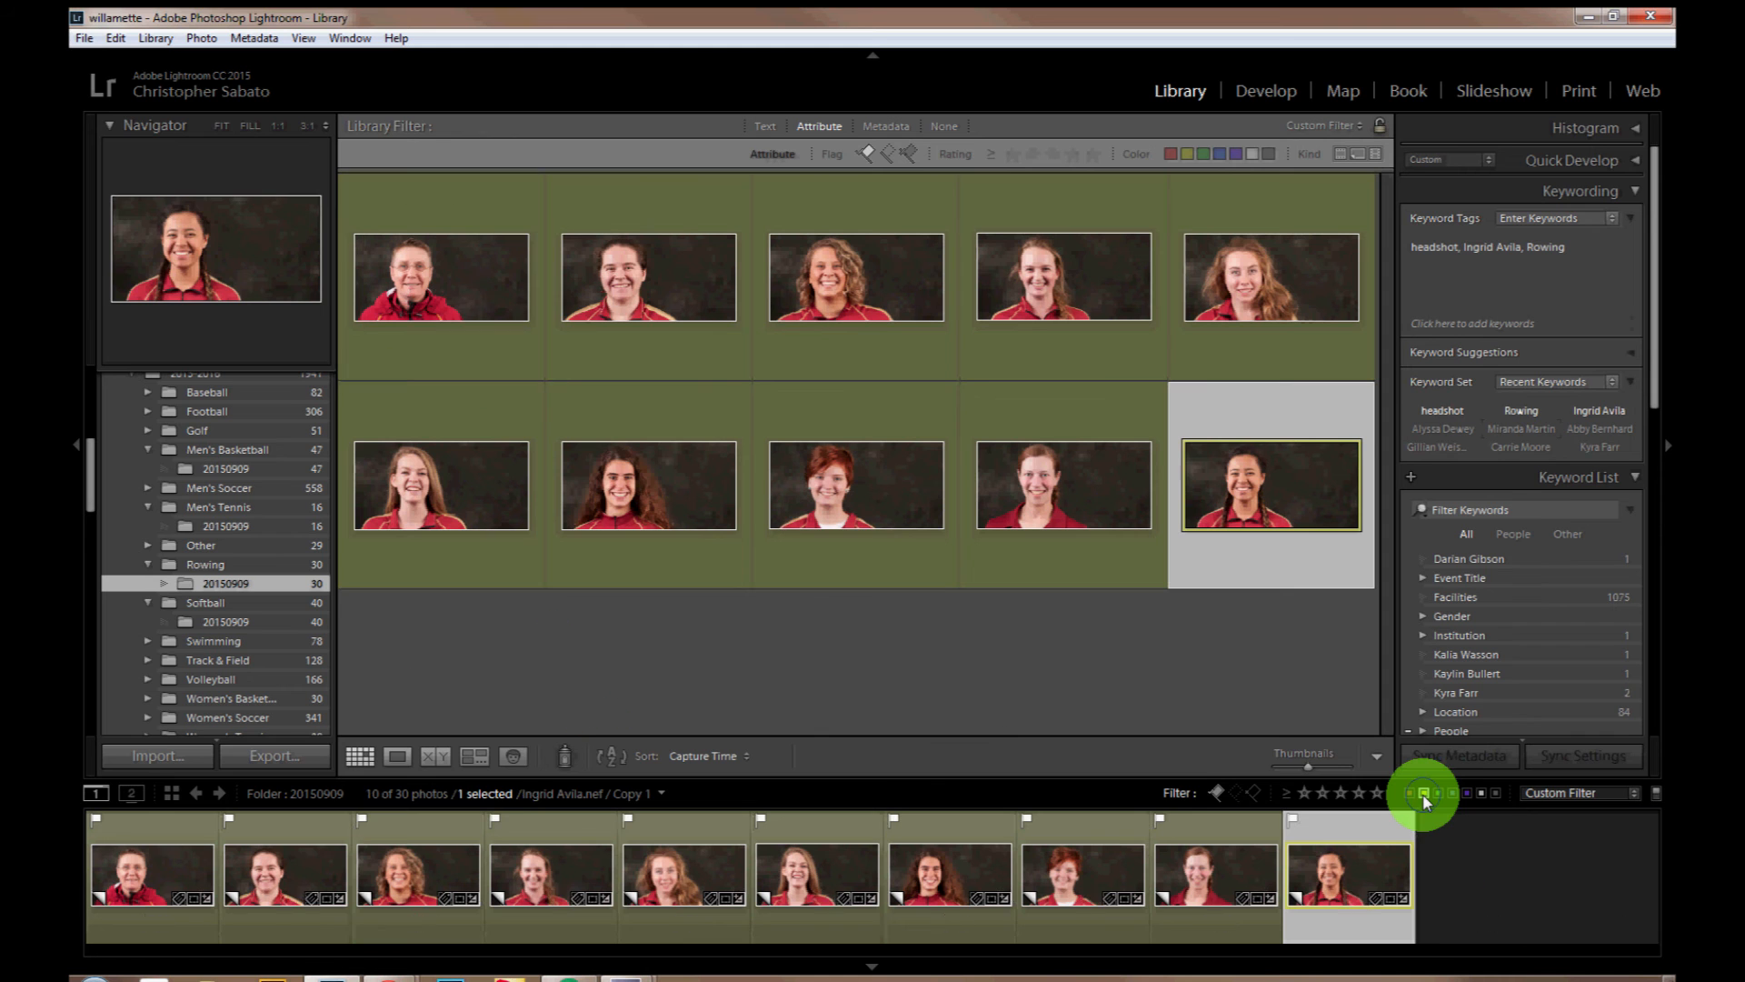
click(1423, 795)
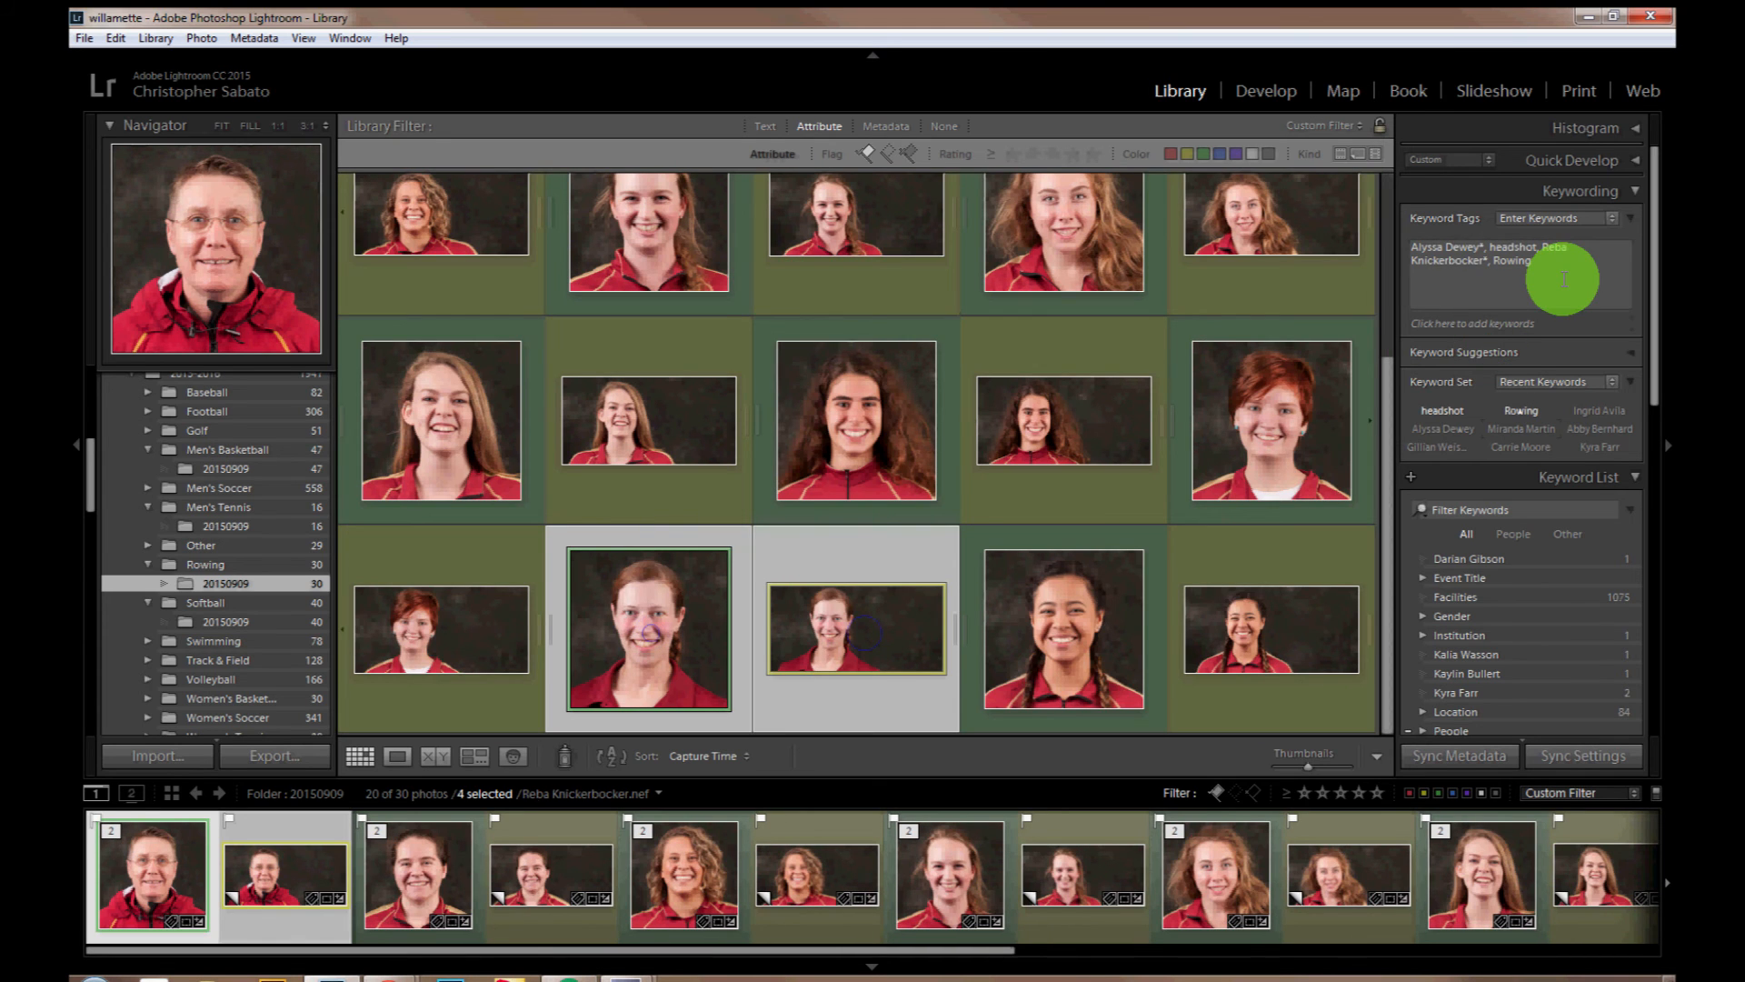
click(1487, 325)
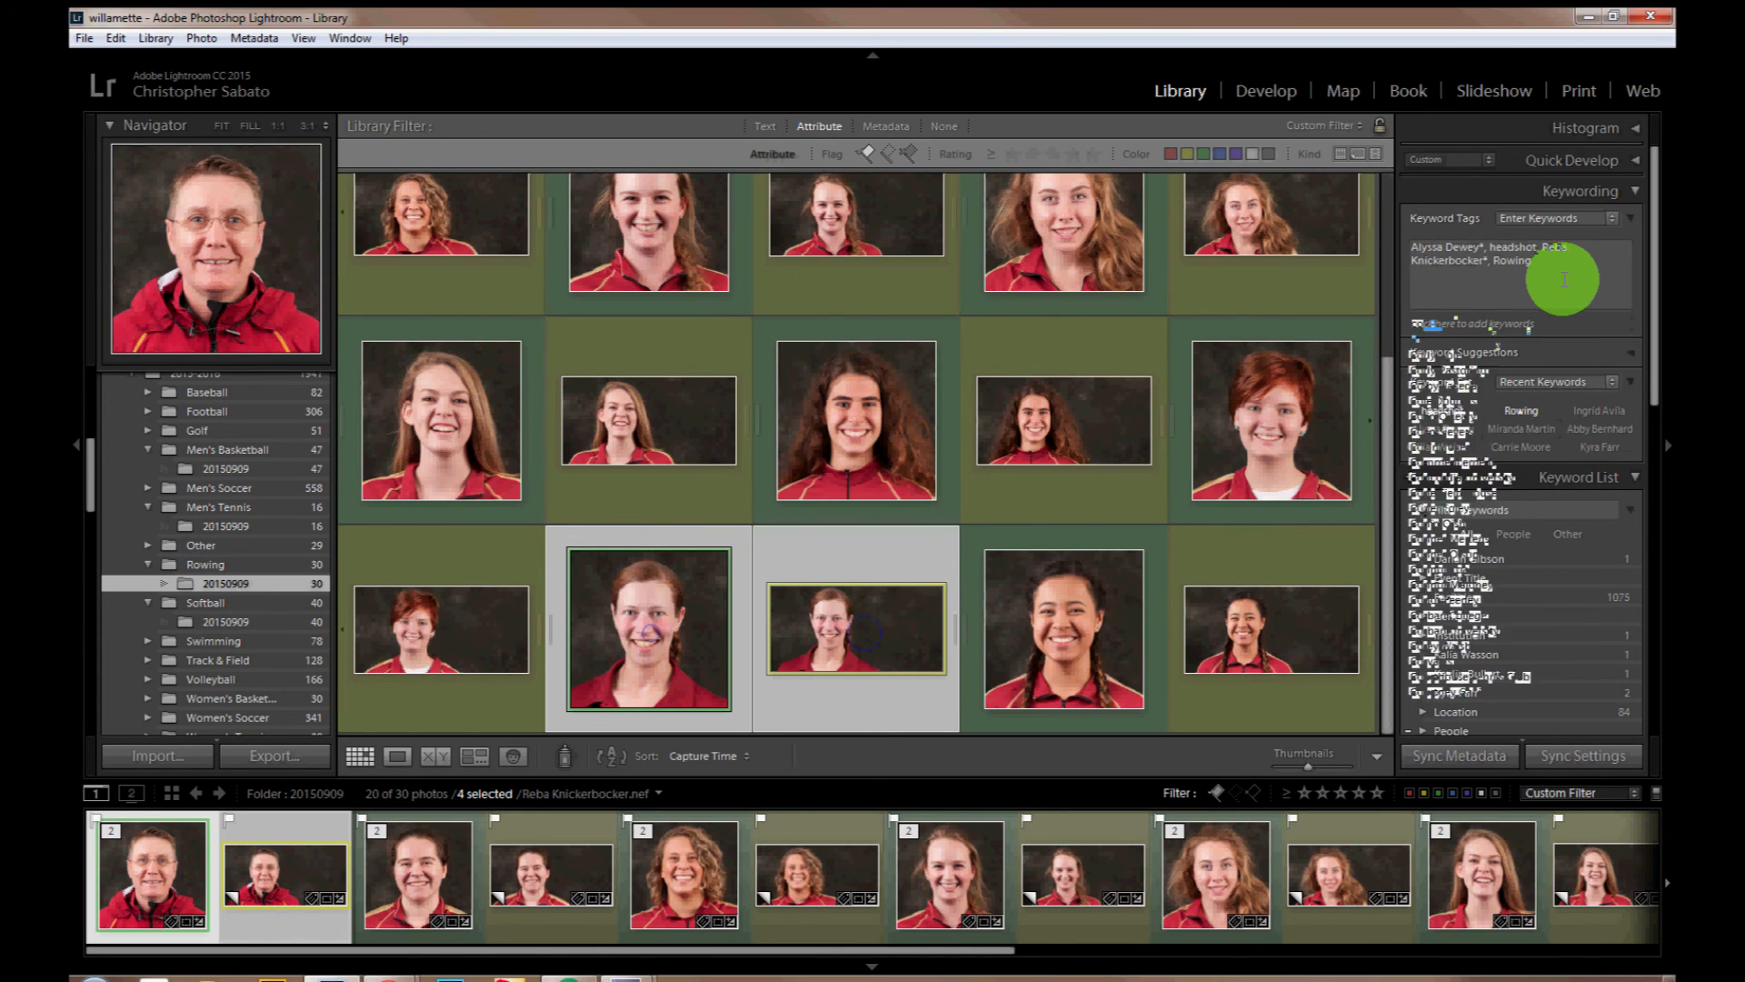
click(1485, 325)
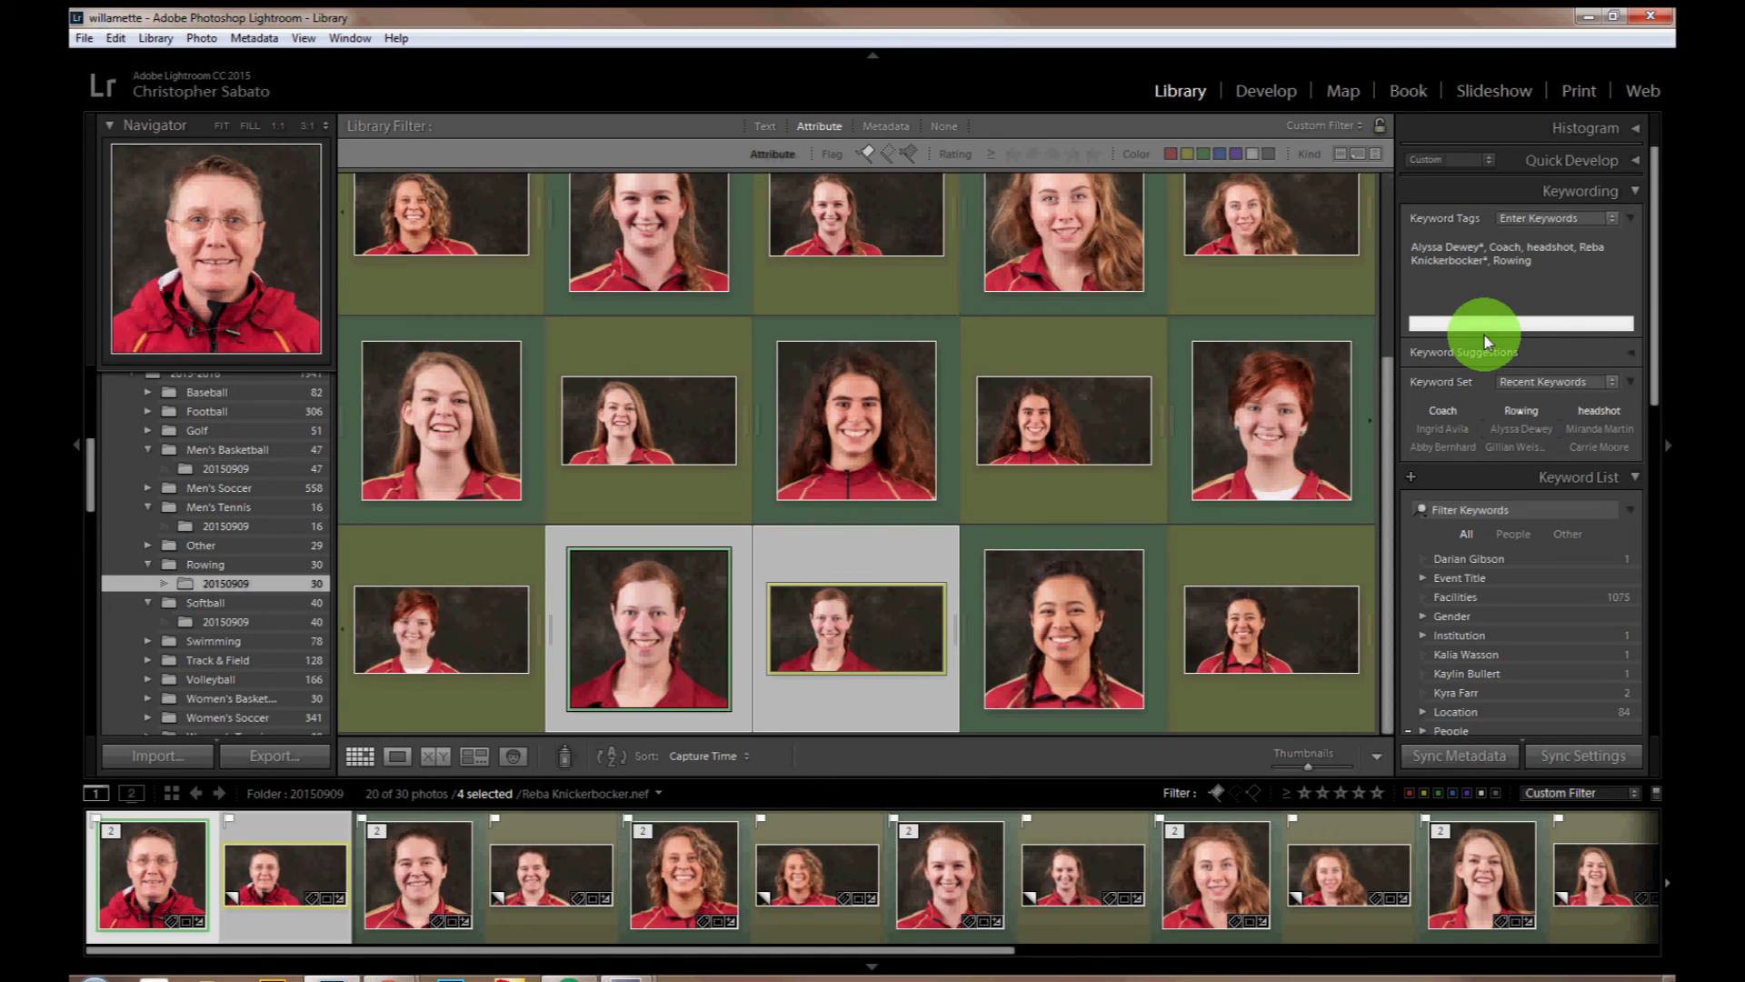
Step: Show the whole Rowing folder unfiltered and start a new published smart folder in the 2015-16 Rowing set of the Hard Drive publish service
click(155, 565)
click(207, 571)
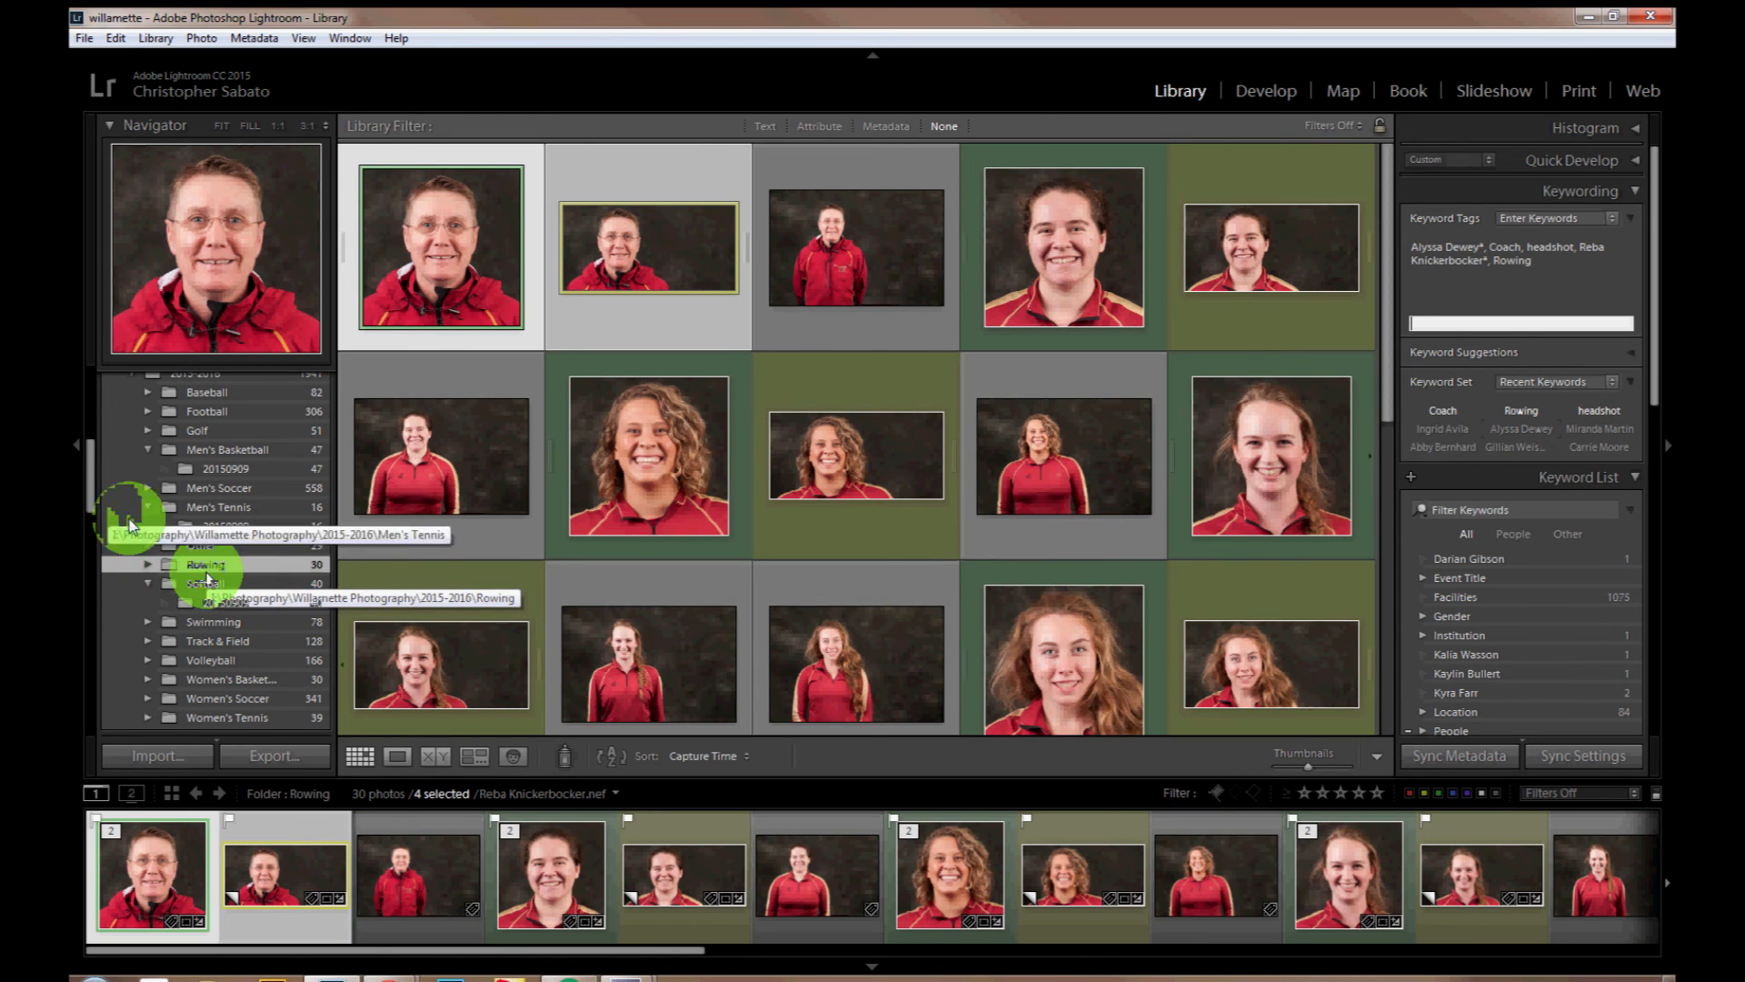
drag(94, 477, 91, 588)
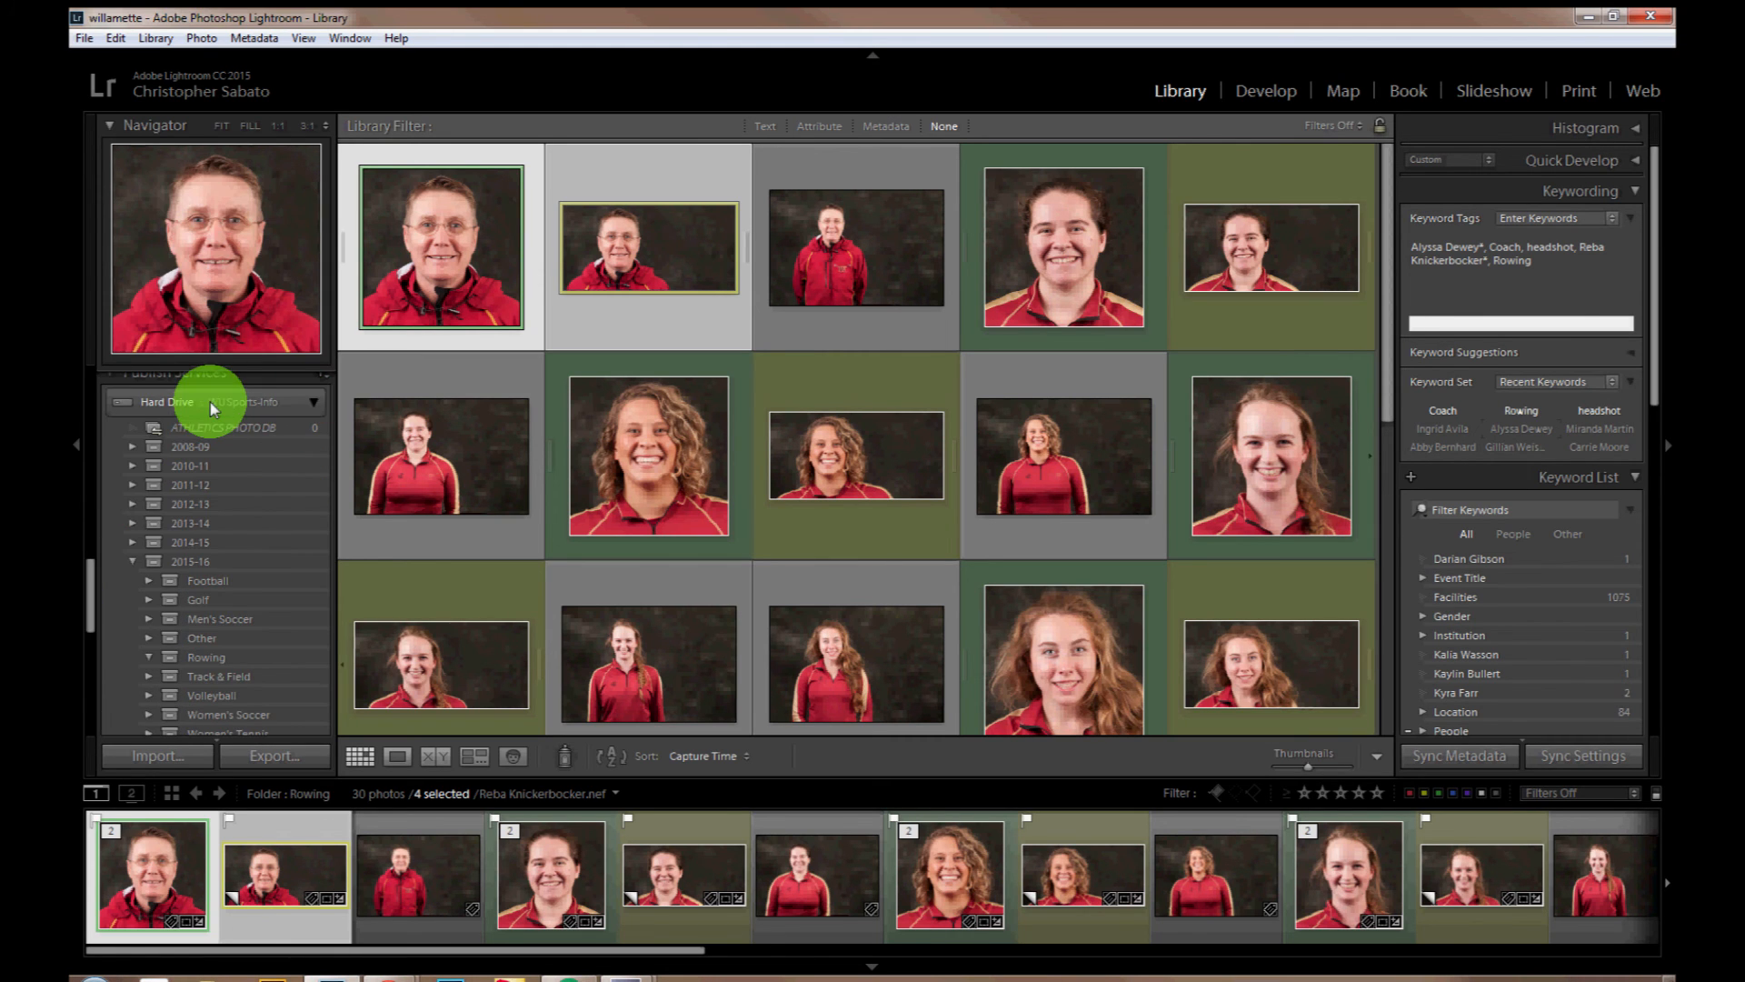
drag(91, 578, 93, 586)
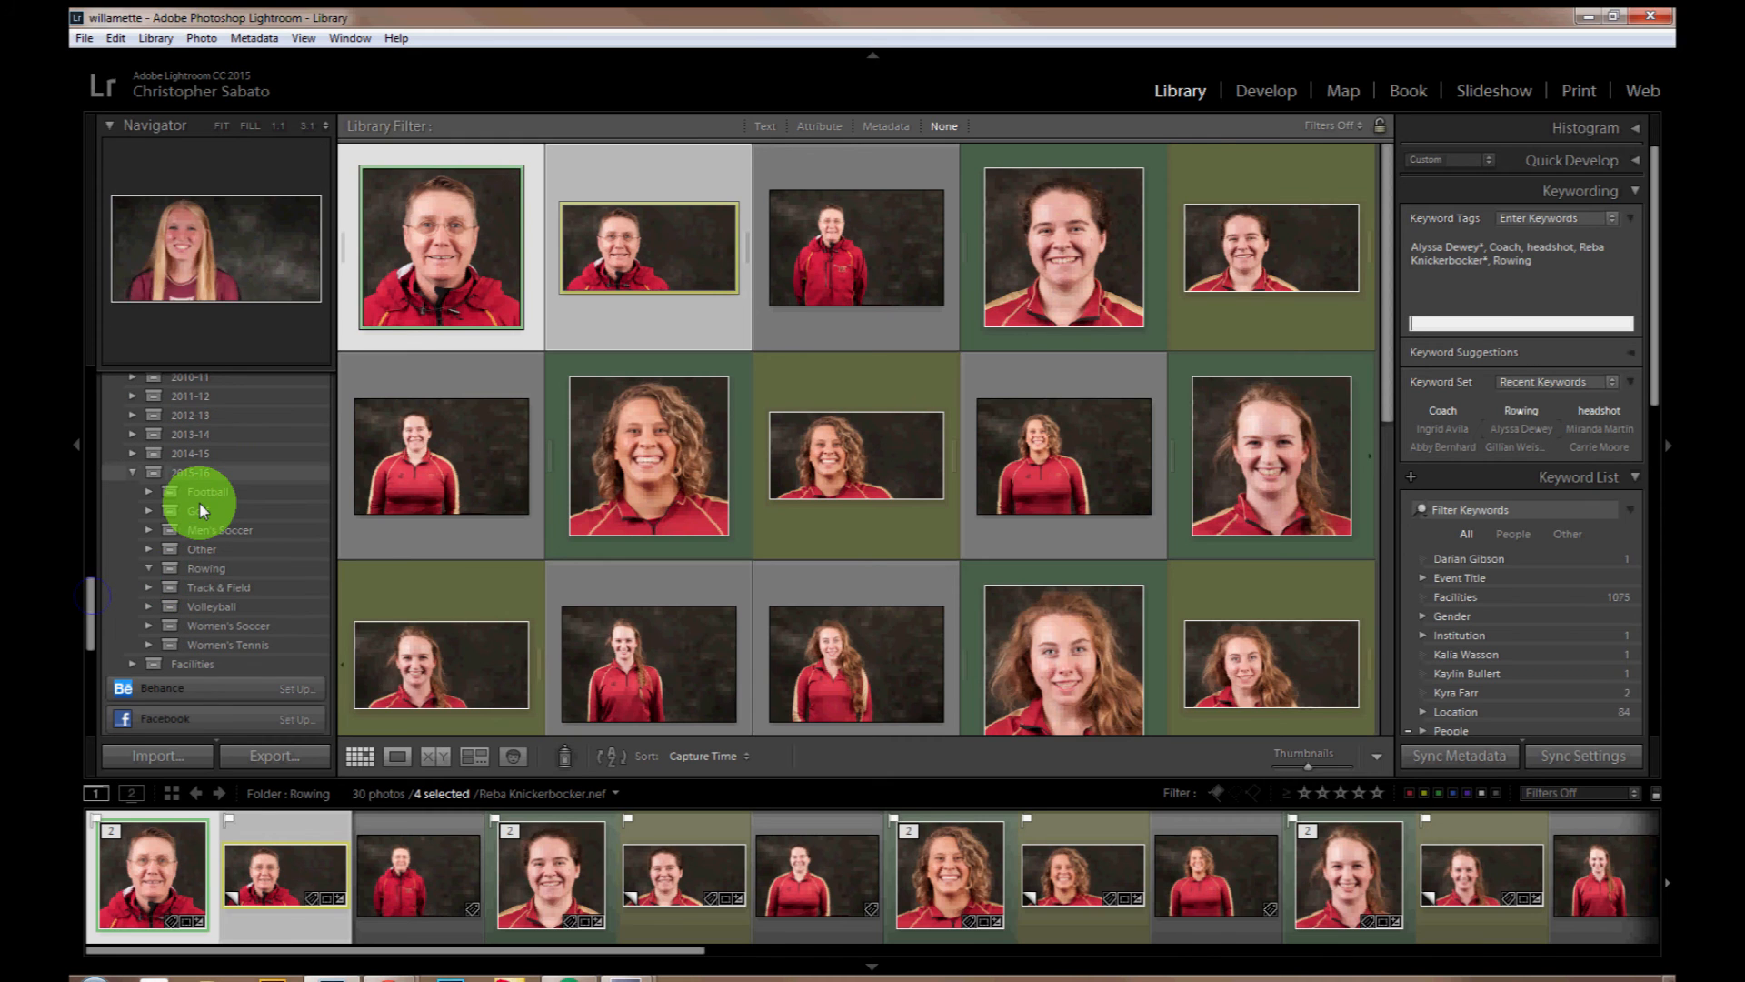
right_click(216, 575)
click(194, 571)
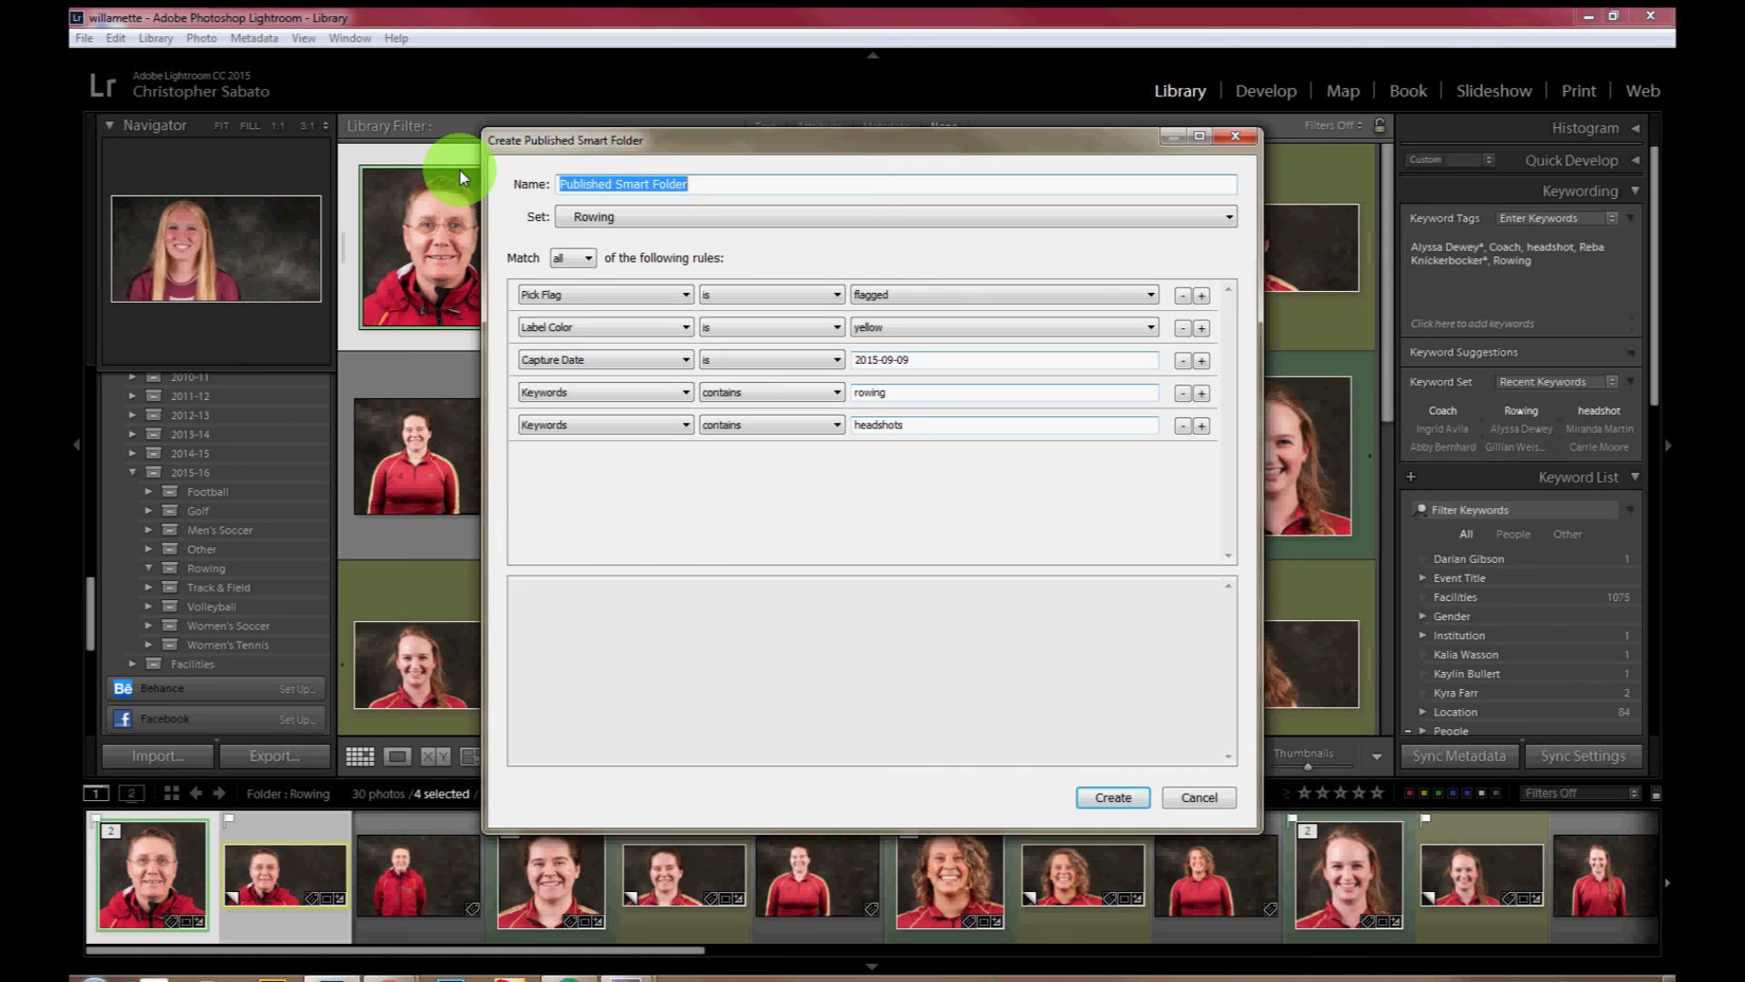
Step: Name the published smart folder "0 - ROW - Headshots - Horz"
text(0)
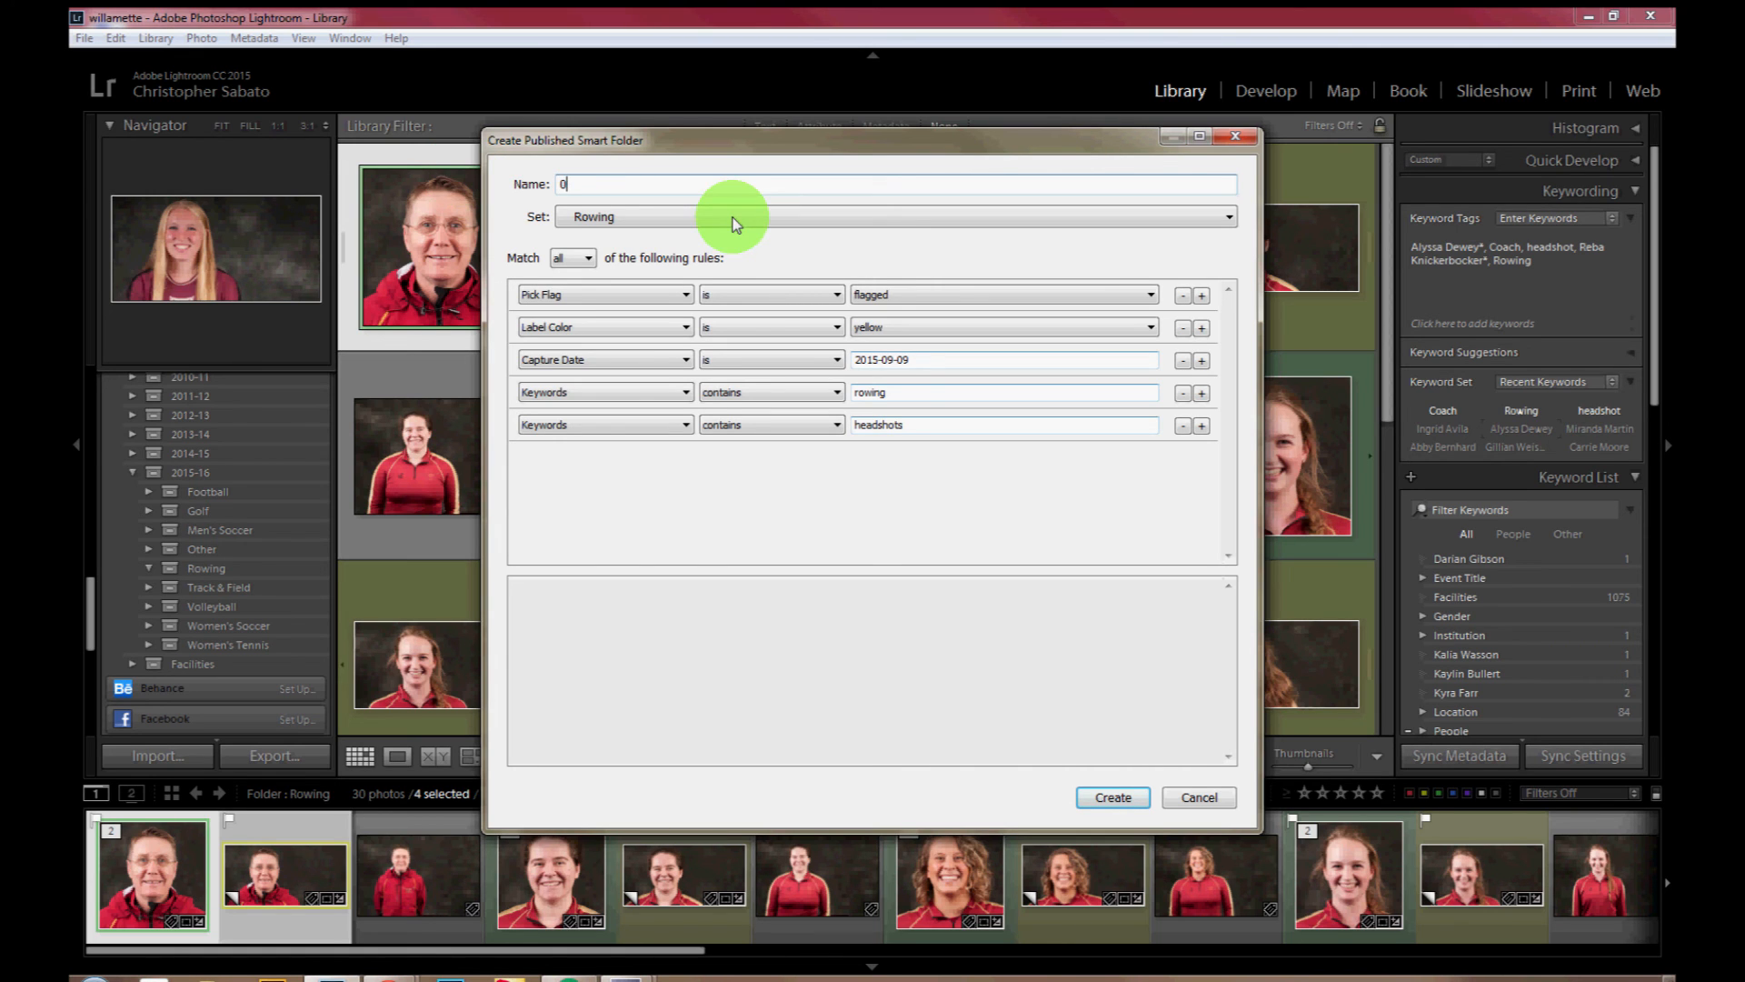
text( - ROw)
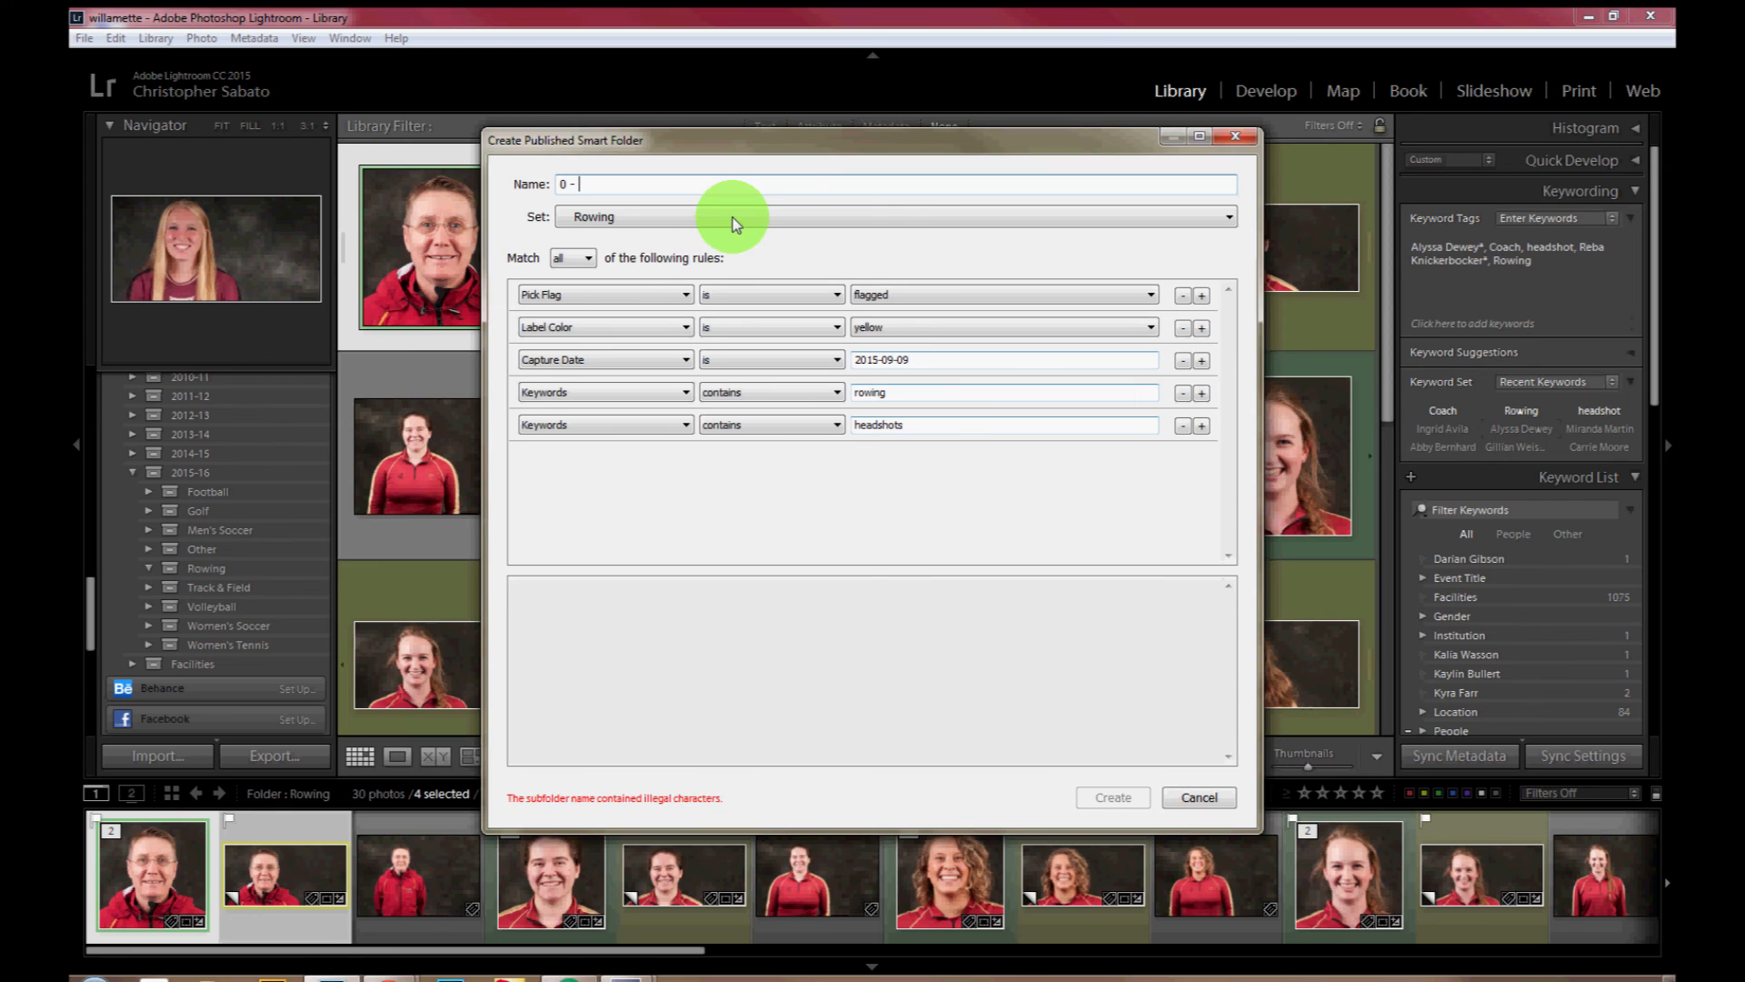
key(BackSpace)
key(BackSpace)
key(BackSpace)
text(ROW - Head)
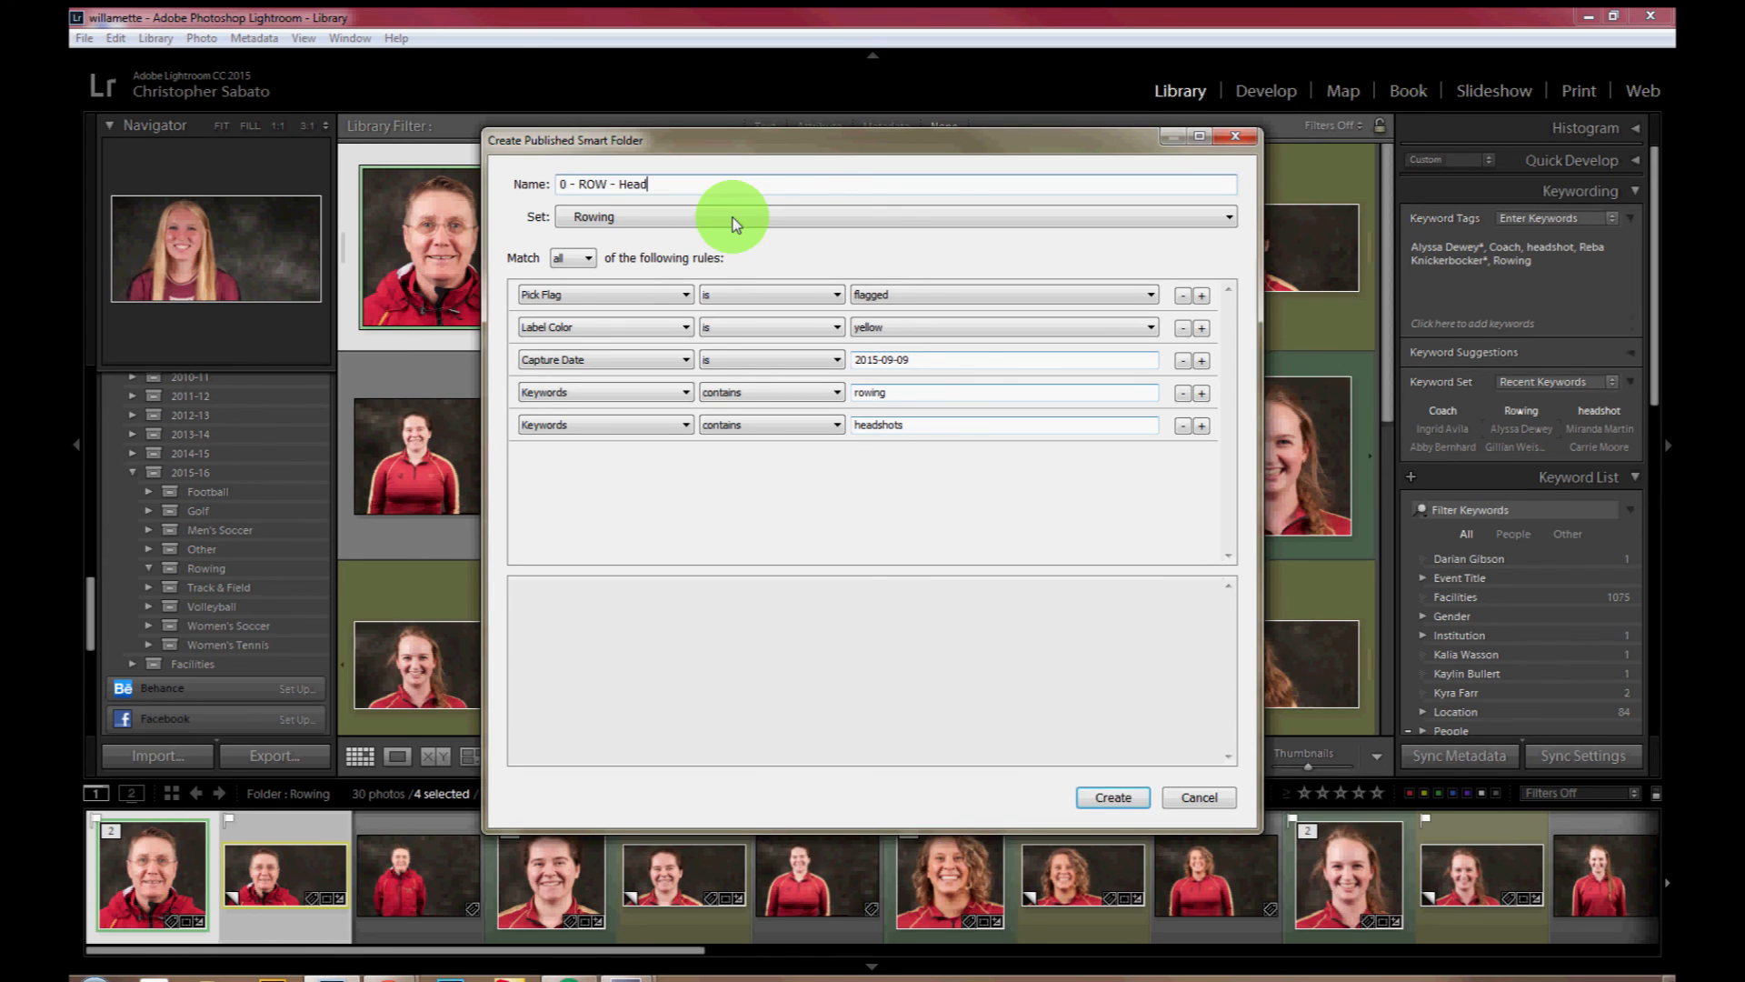
text(shots - Ho)
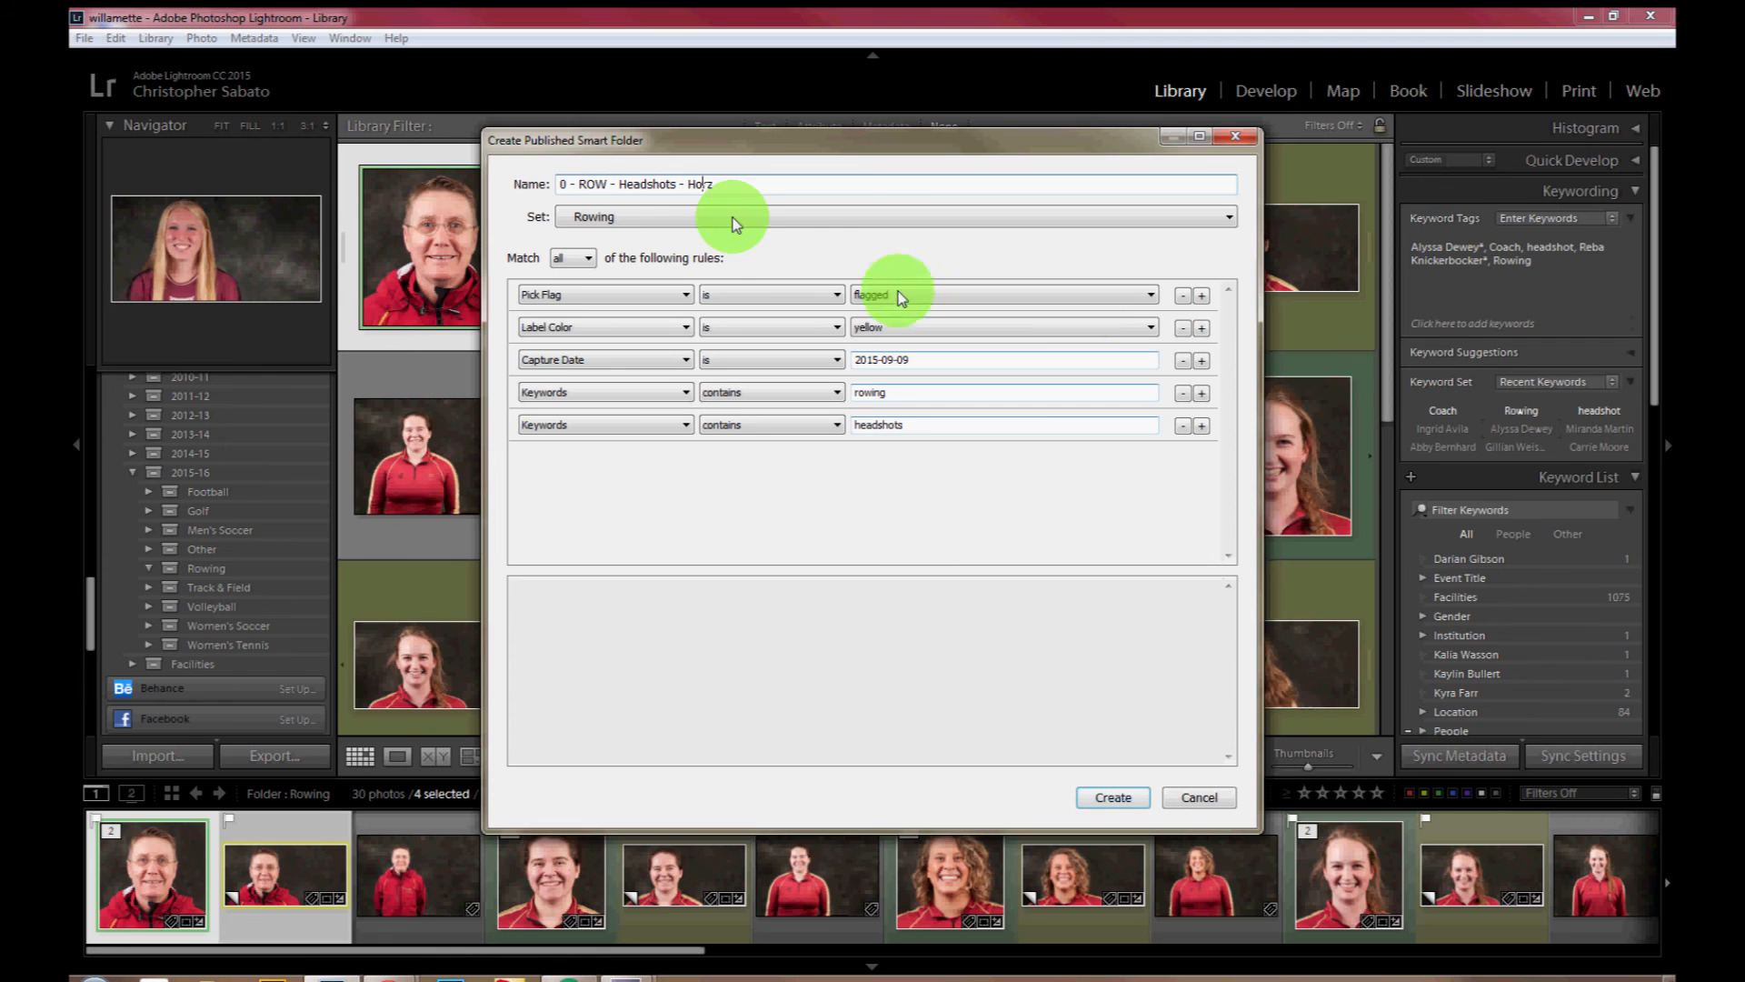
text(rz)
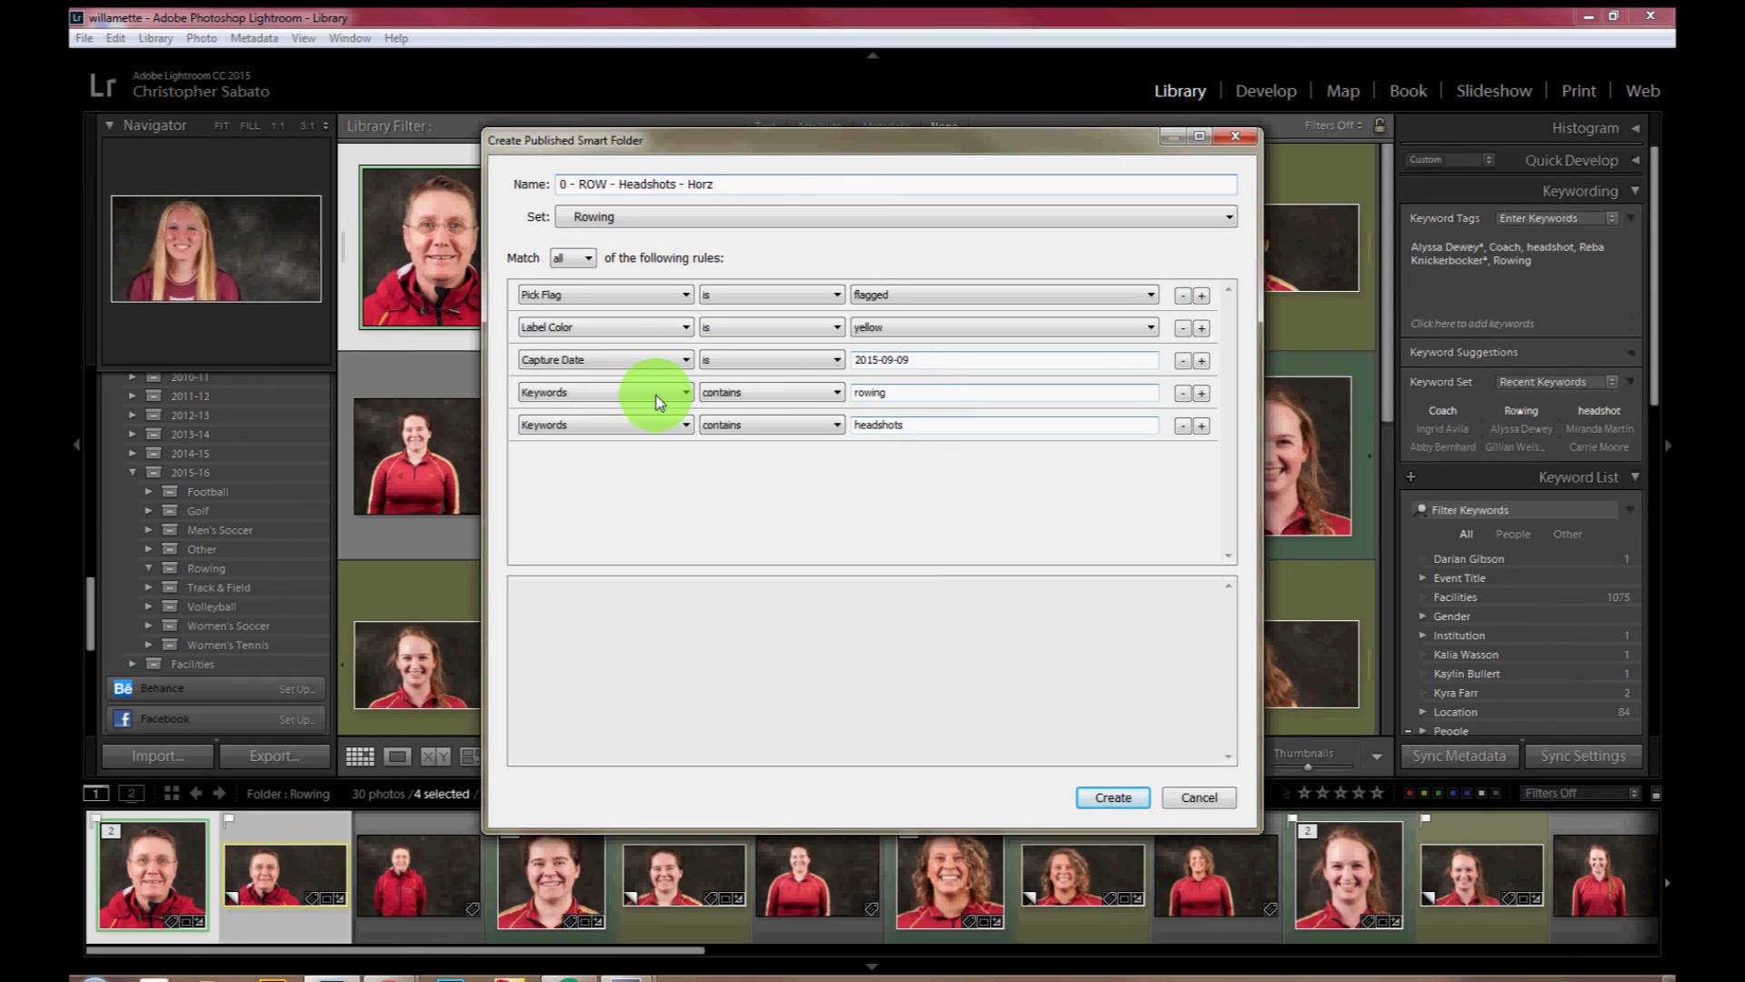
Step: Correct the last Keywords rule to contain "headshot" and create the published smart folder "0 - ROW - Headshots - Horz"
key(BackSpace)
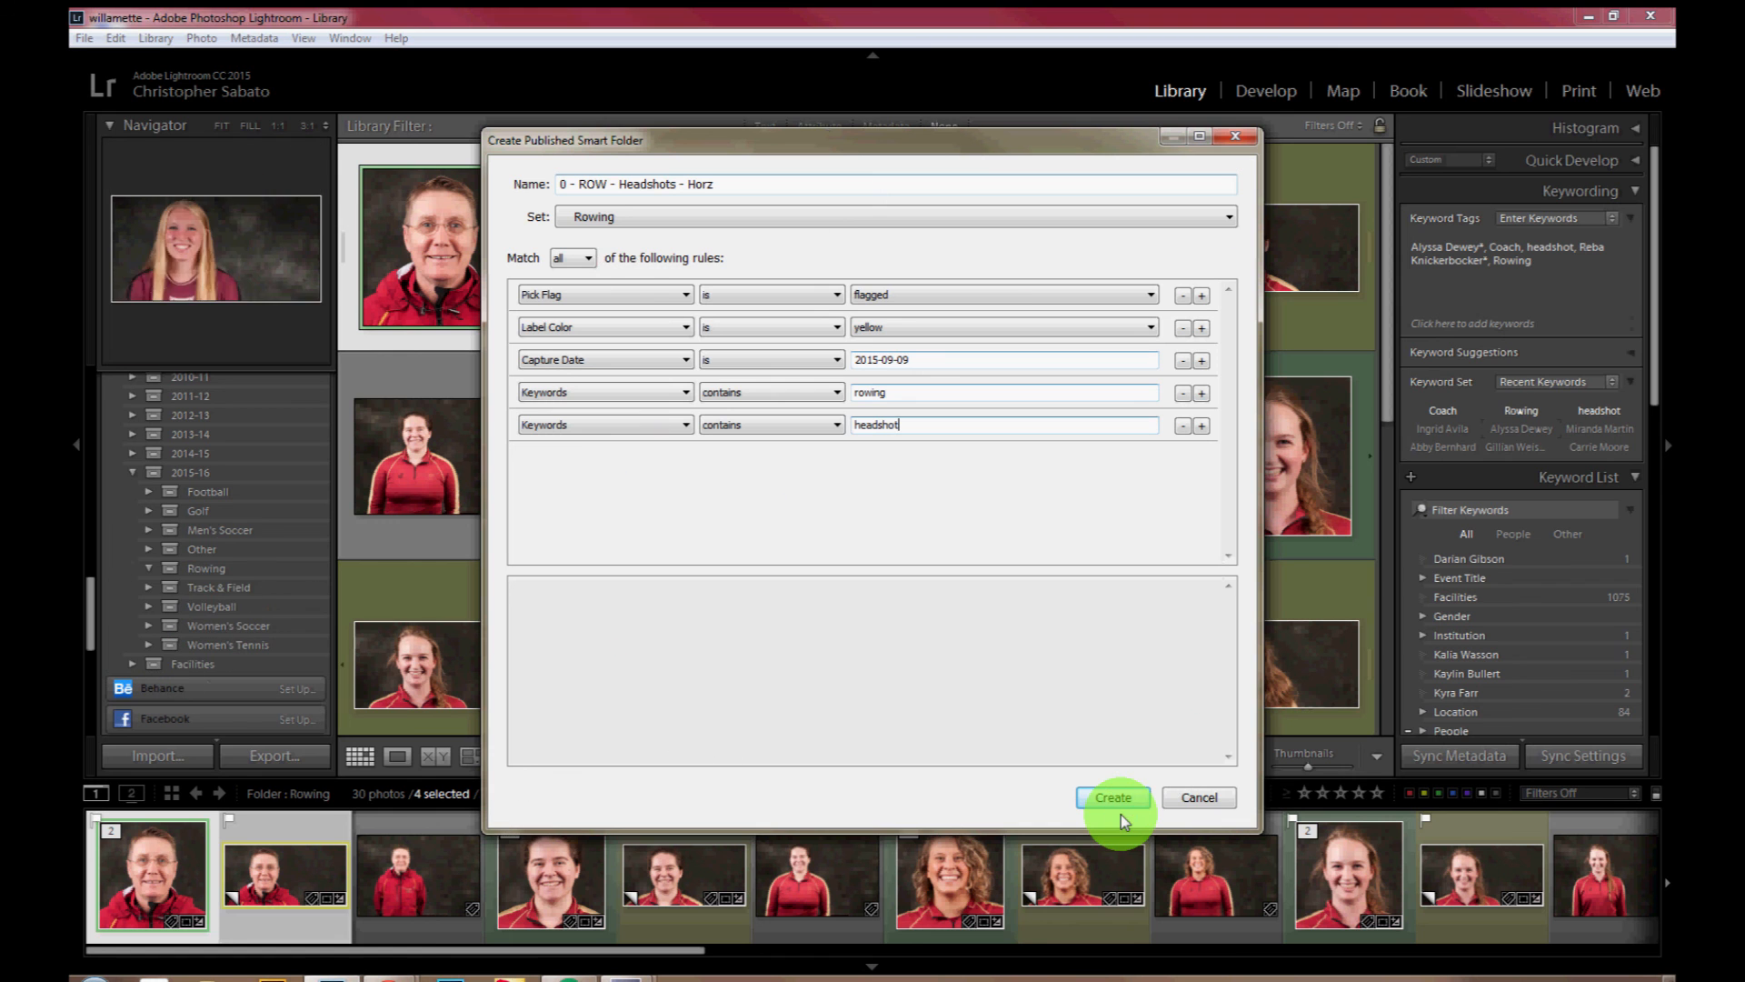
click(1115, 797)
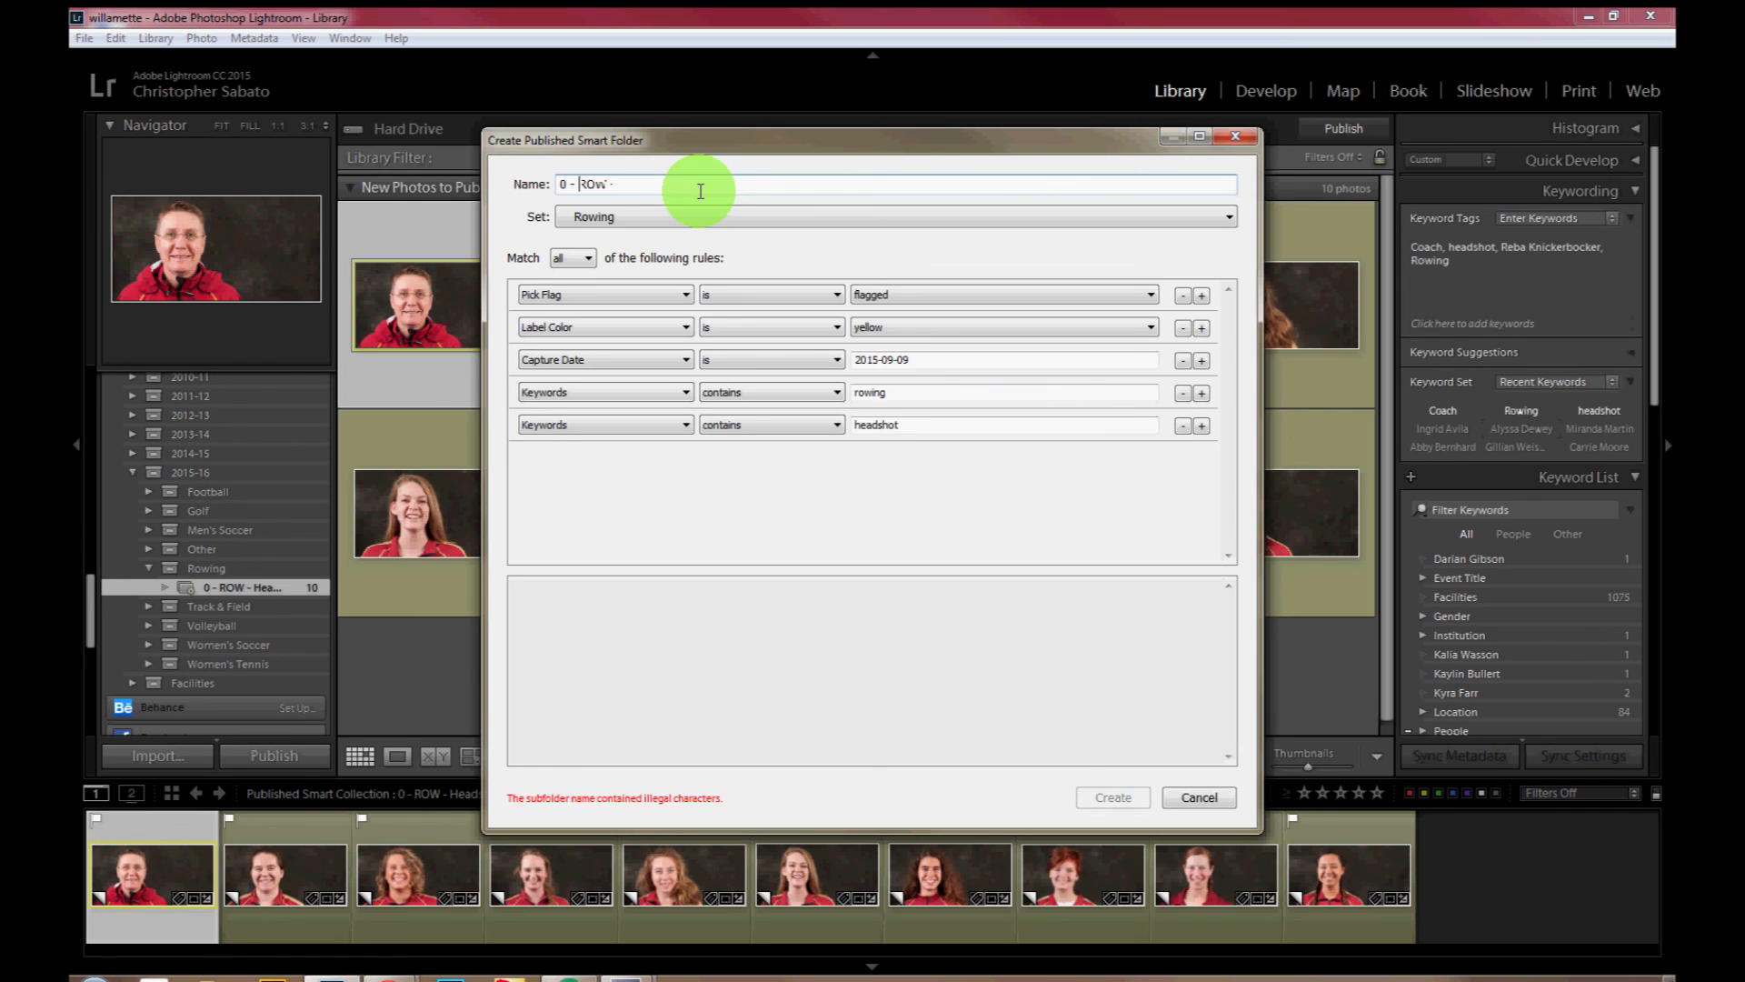
Step: Create a second published smart folder in the Rowing set named "0 - ROW - Headshots - Square", with the Label Color rule set to green
text(Headst)
key(BackSpace)
key(BackSpace)
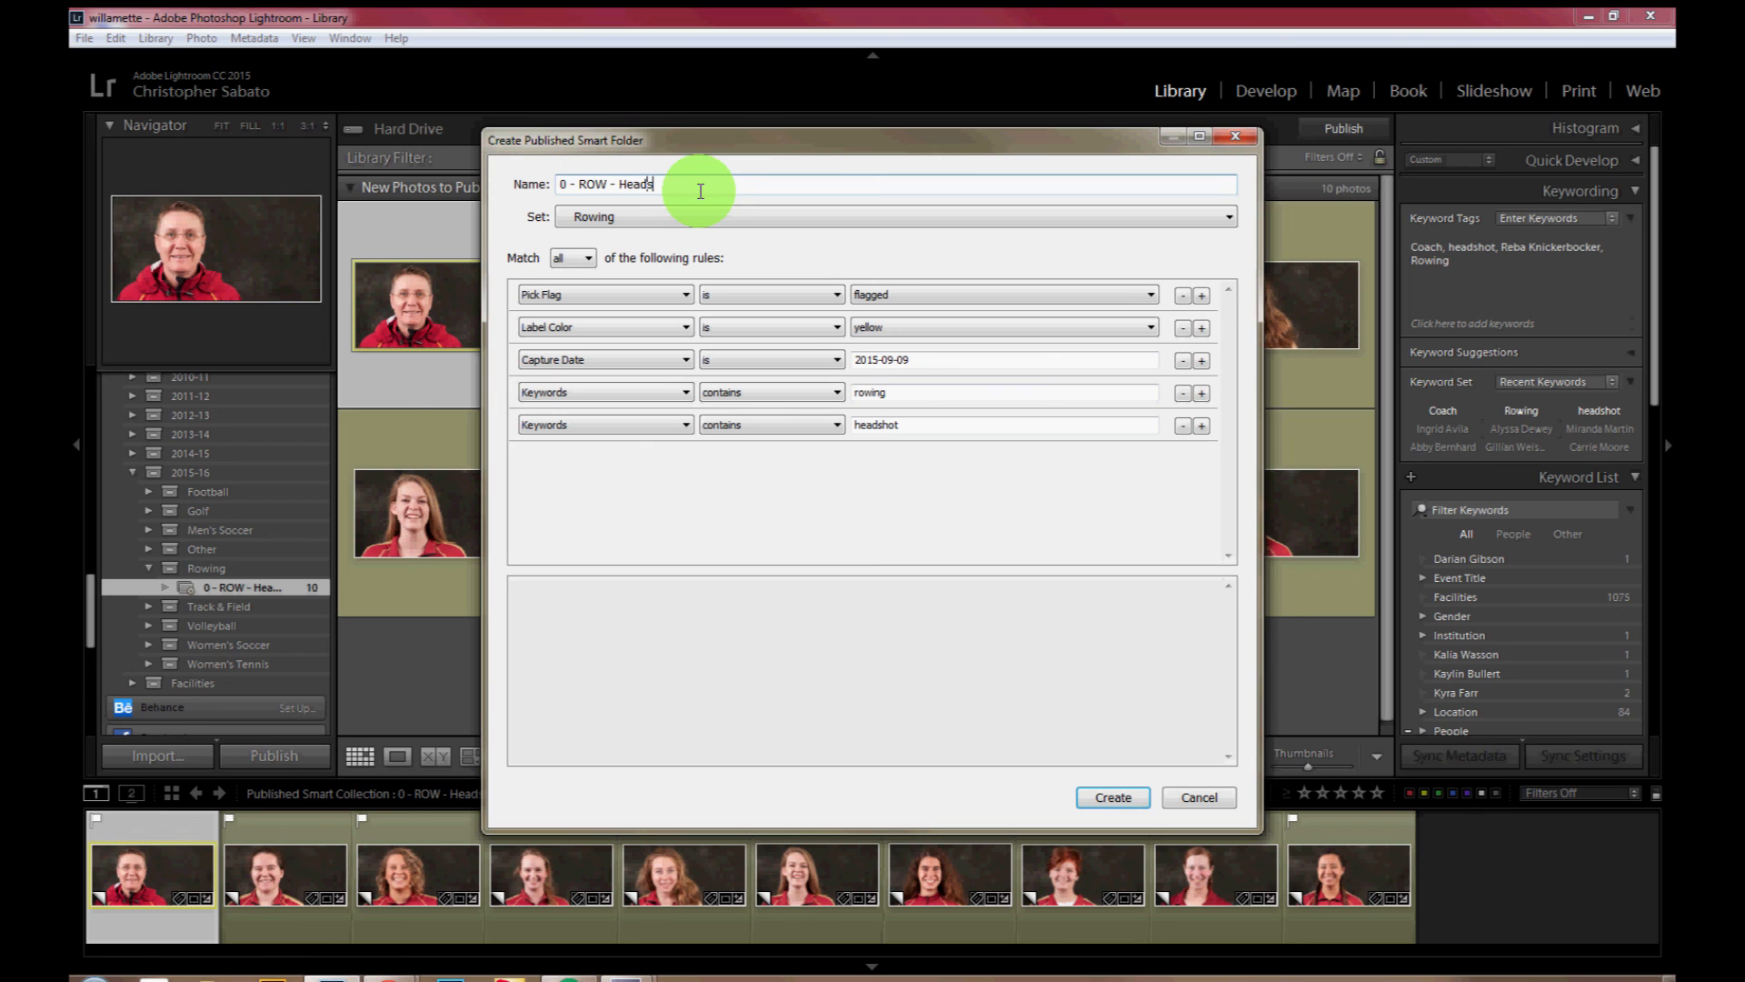
text(shots - Sep)
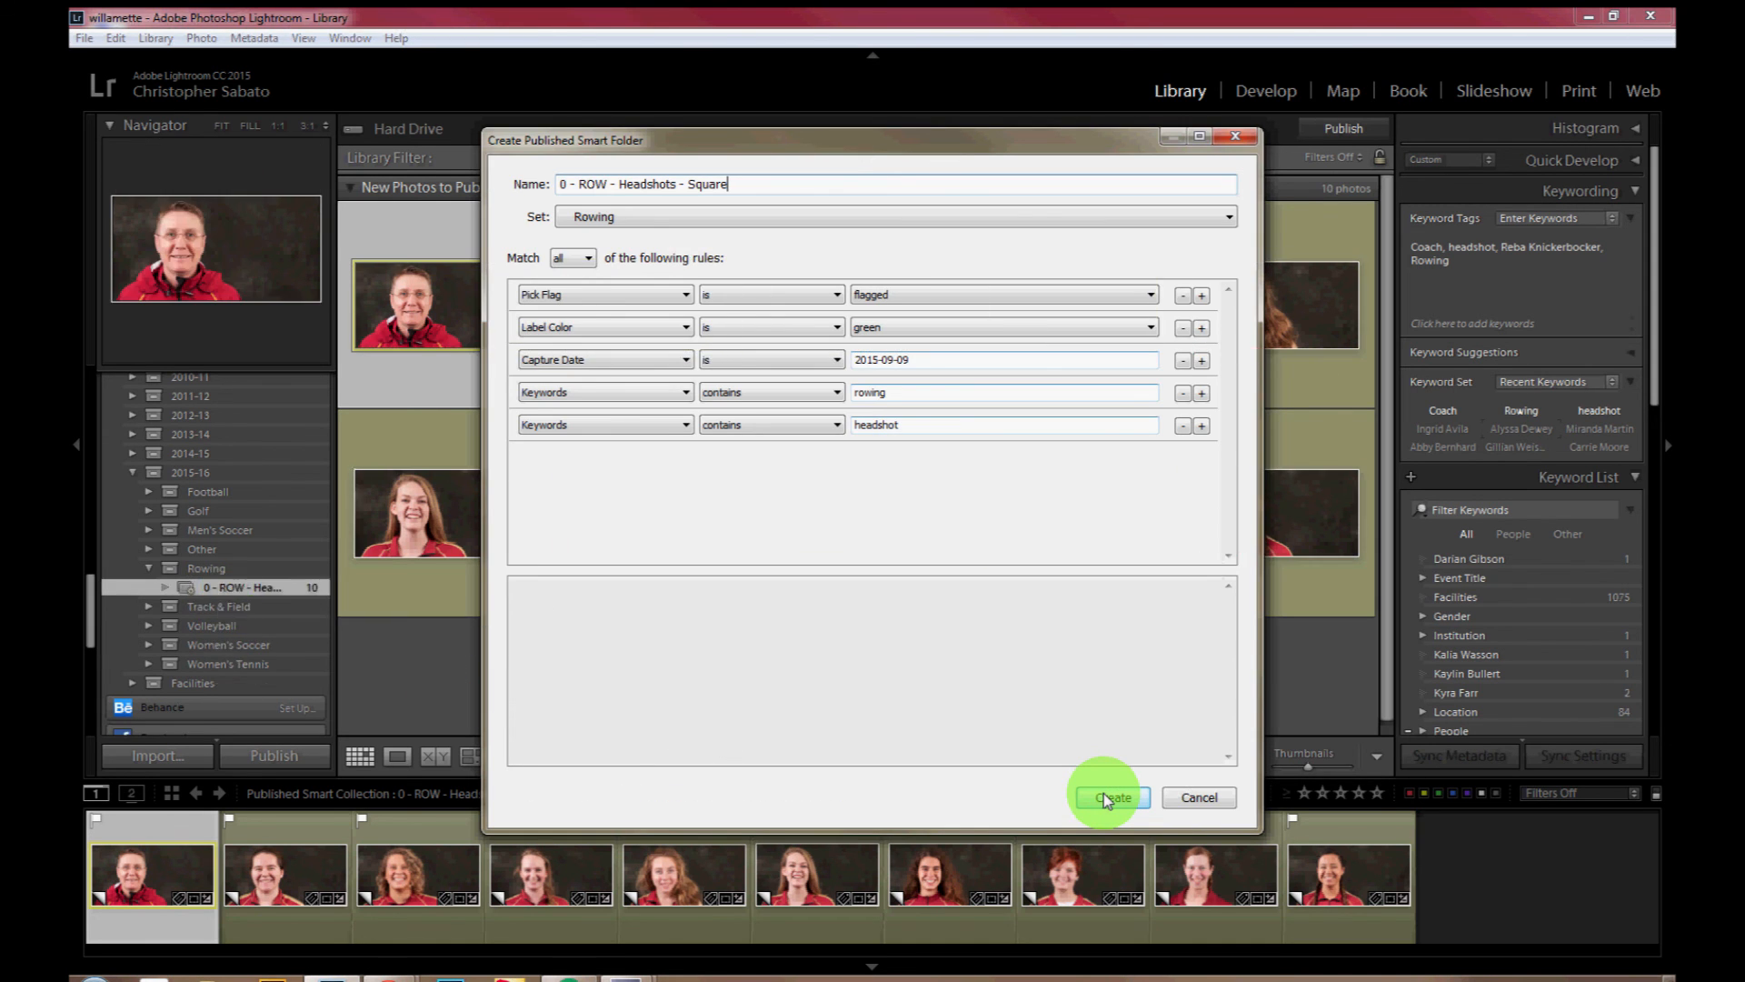
click(1105, 798)
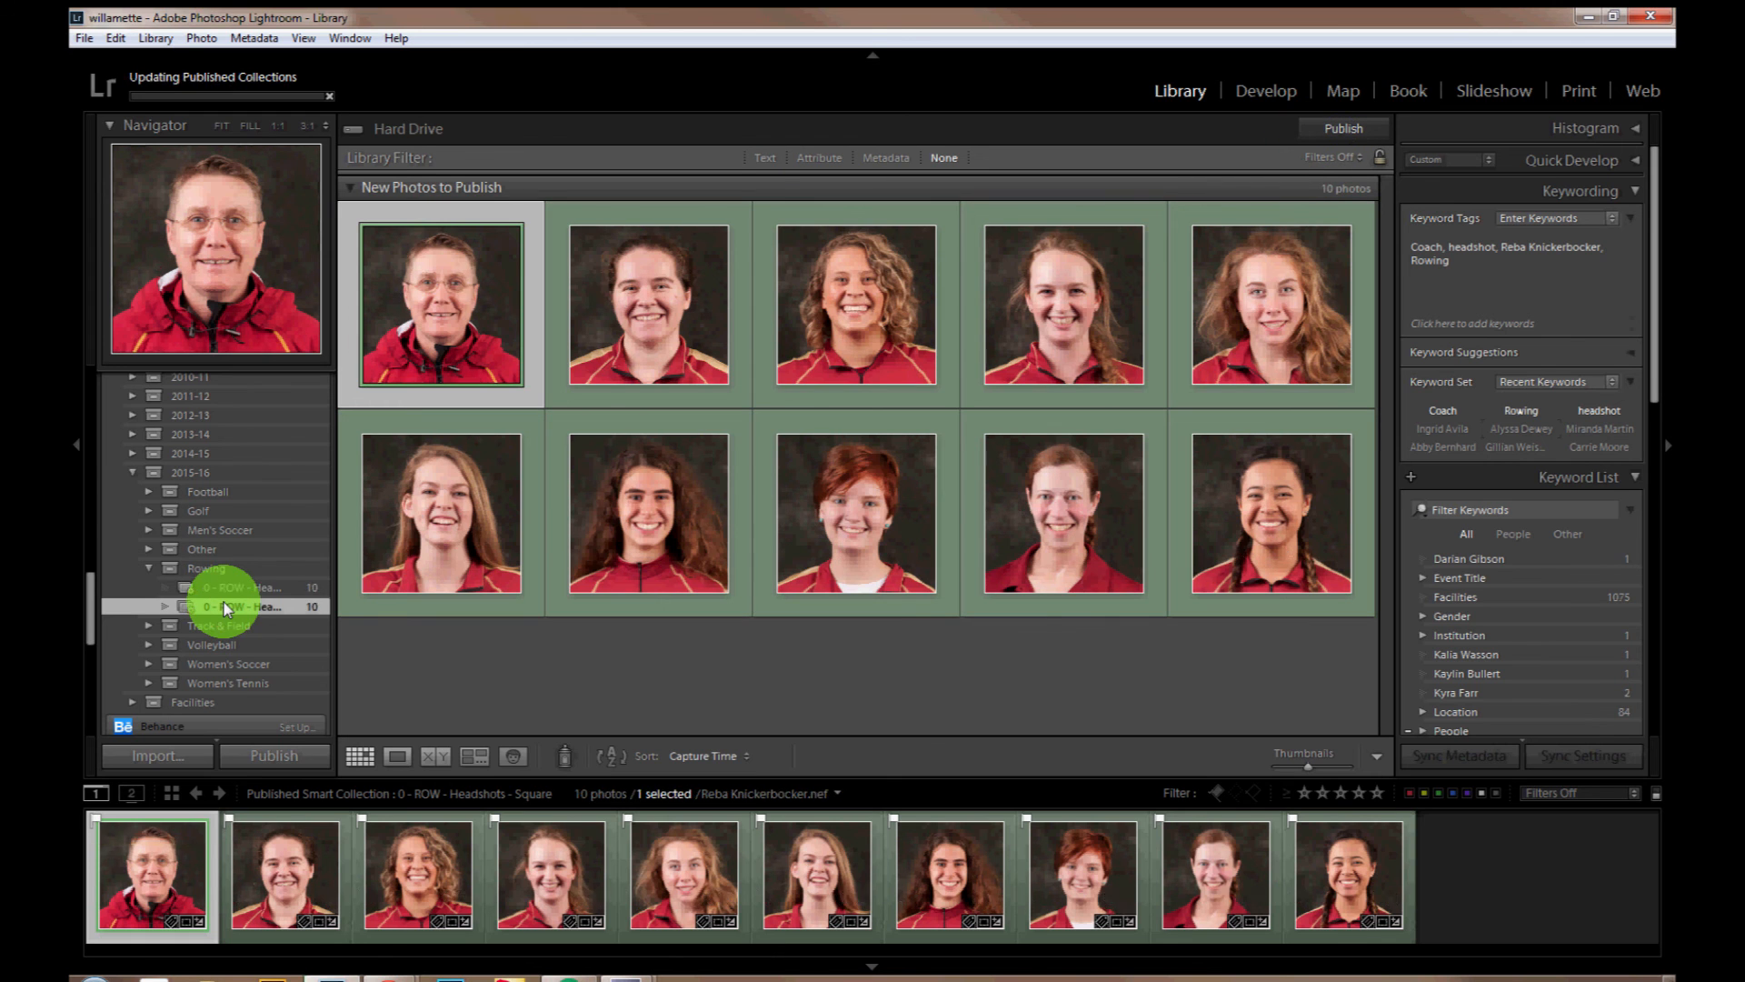
Step: Open the published smart folder "0 - ROW - Headshots - Horz" with the 2 x 1 headshots
click(223, 587)
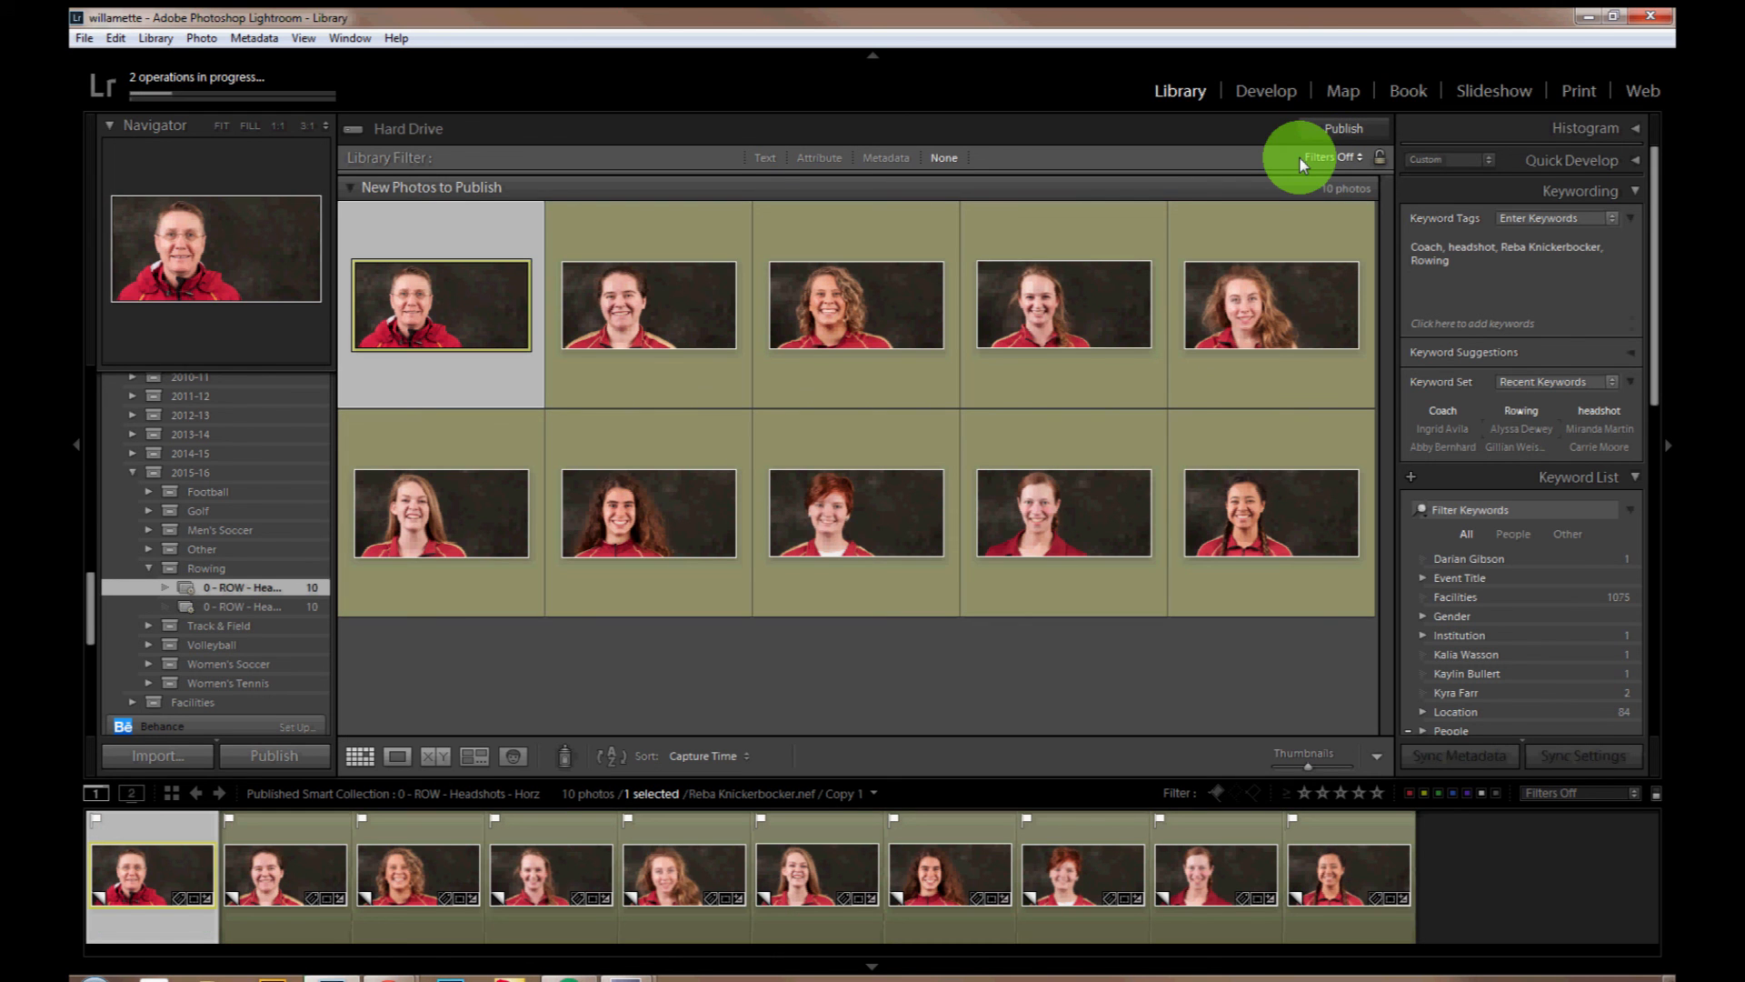